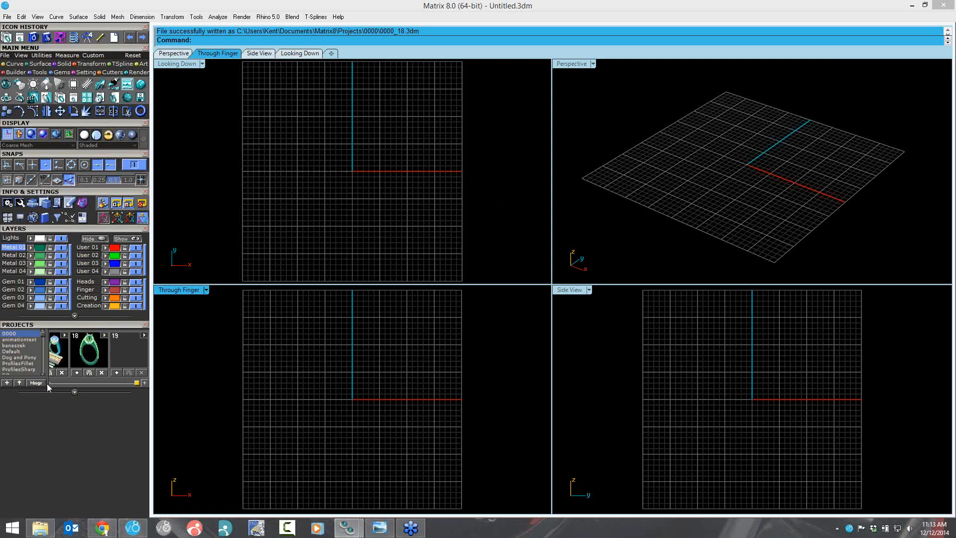
Step: Import ring version 1 of project 0000 into the empty scene and view it in perspective
{"action": "left_click_drag", "start_coordinate": [136, 382], "coordinate": [46, 383]}
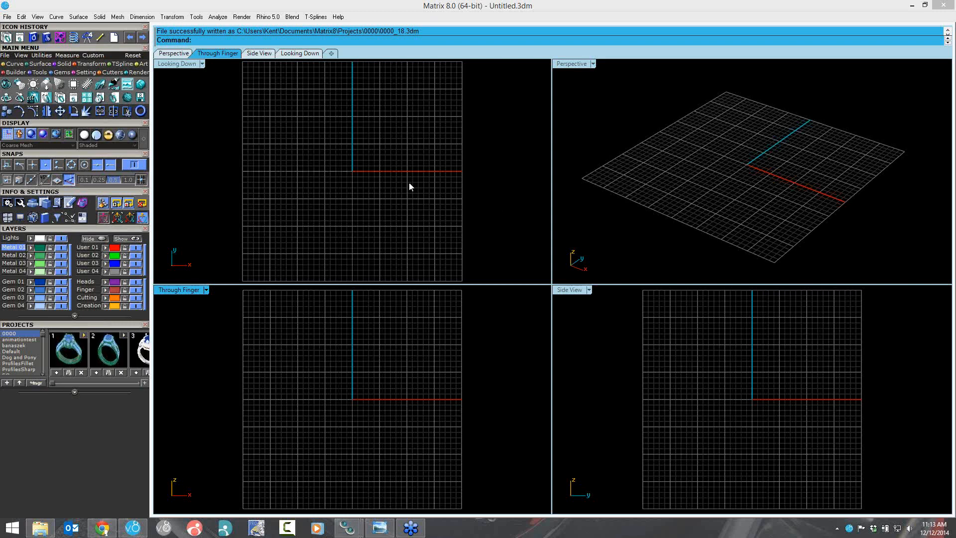
{"action": "left_click", "coordinate": [835, 121]}
{"action": "right_click_drag", "start_coordinate": [835, 121], "coordinate": [764, 133]}
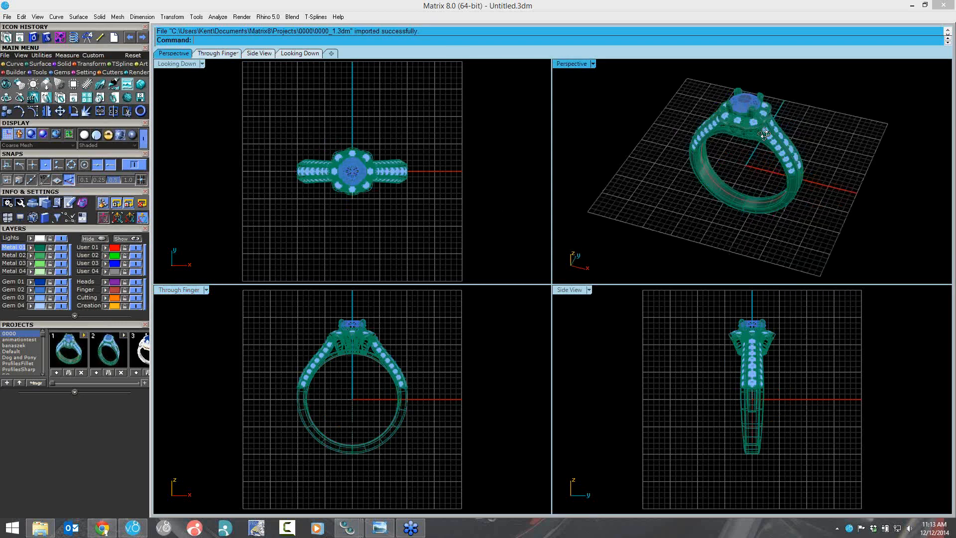
{"action": "right_click_drag", "start_coordinate": [765, 133], "coordinate": [654, 117]}
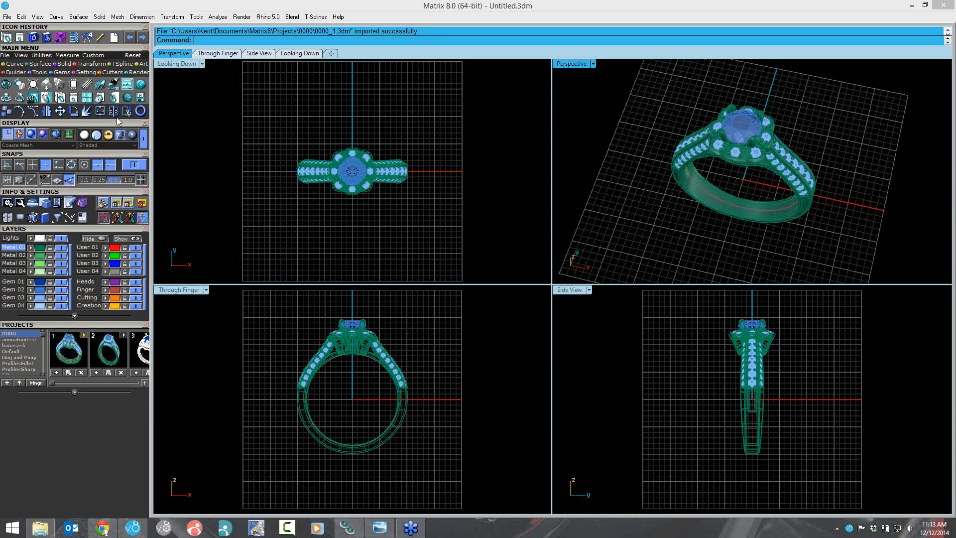
Step: Generate a gem map of the entire ring, widened so that the full row of stones fits
{"action": "key", "text": "ctrl+a"}
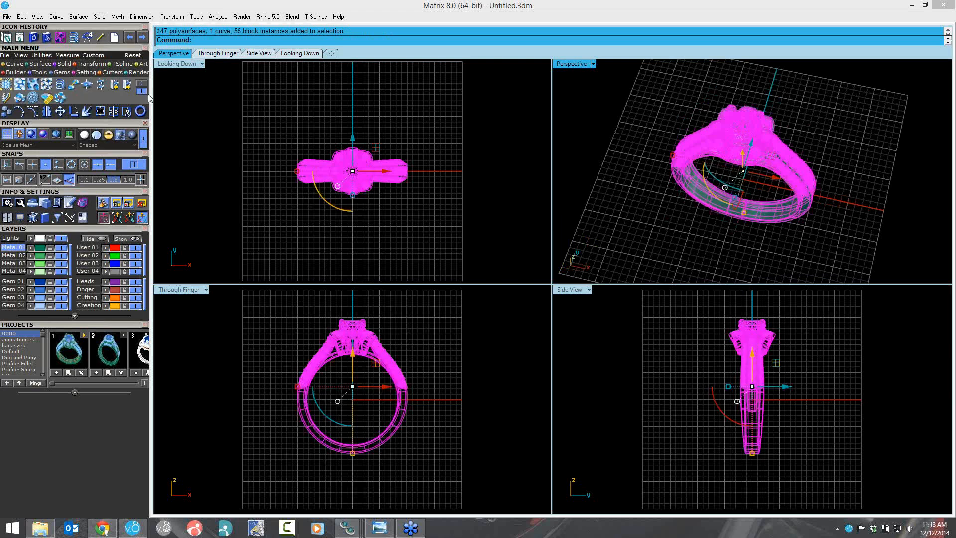
{"action": "left_click", "coordinate": [142, 87]}
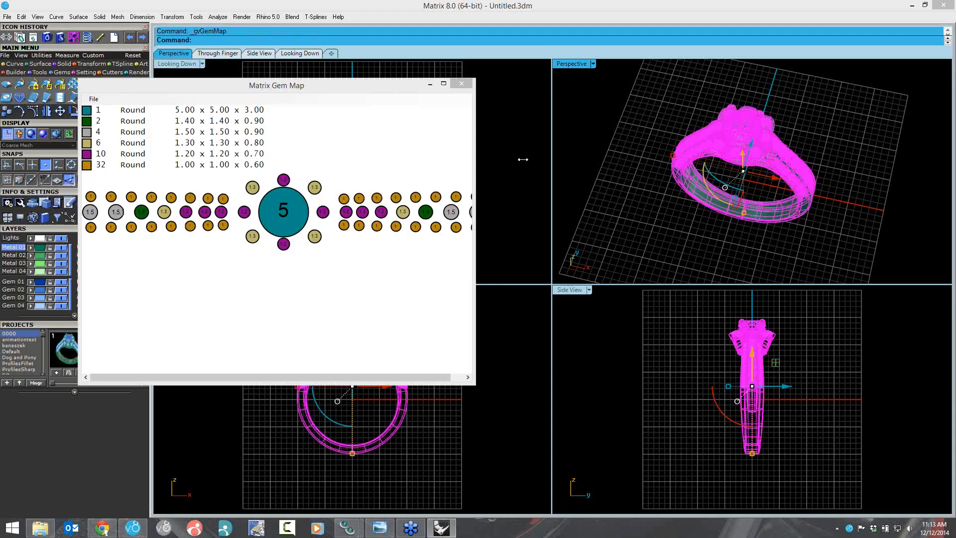
{"action": "left_click_drag", "start_coordinate": [523, 160], "coordinate": [523, 159]}
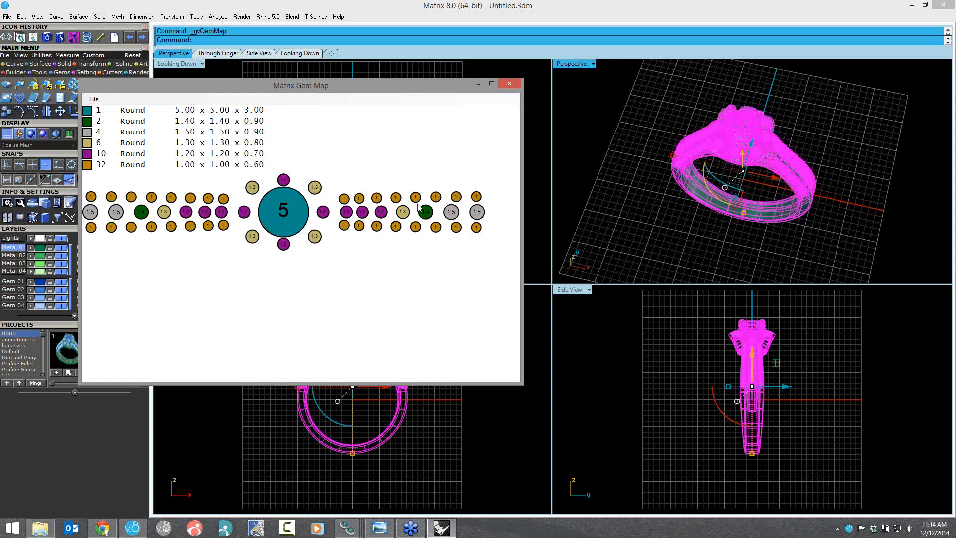
Step: Replace the ring with version 2 of project 0000 and generate a gem map of its stones
{"action": "left_click", "coordinate": [509, 84]}
{"action": "key", "text": "Delete"}
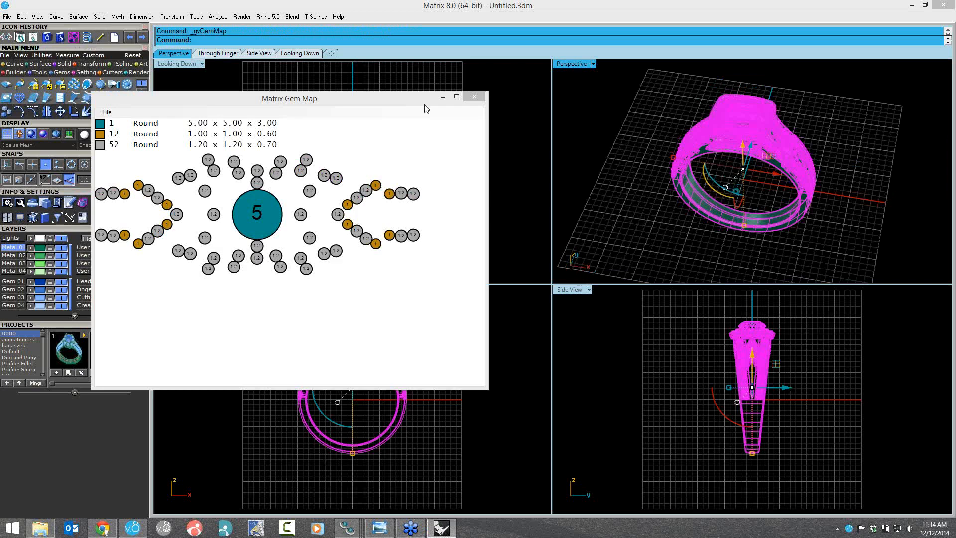
{"action": "left_click_drag", "start_coordinate": [425, 102], "coordinate": [494, 110]}
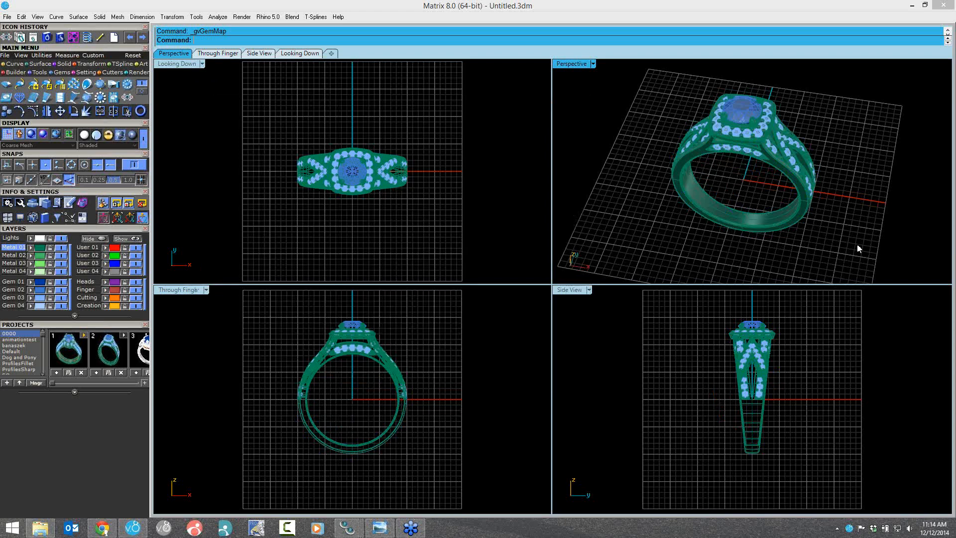
Step: Delete the second ring and import ring version 3 of project 0000
{"action": "key", "text": "ctrl+a"}
{"action": "key", "text": "Delete"}
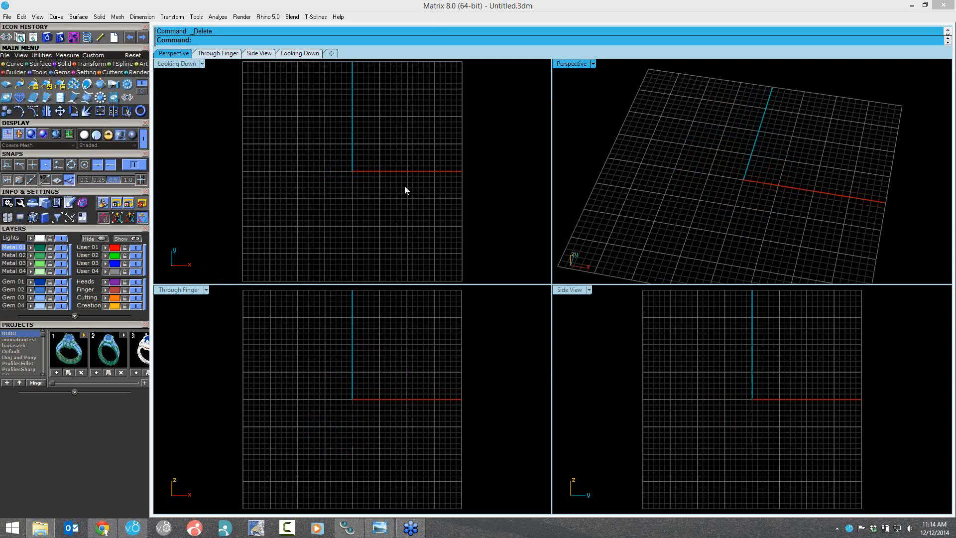
{"action": "left_click", "coordinate": [536, 146]}
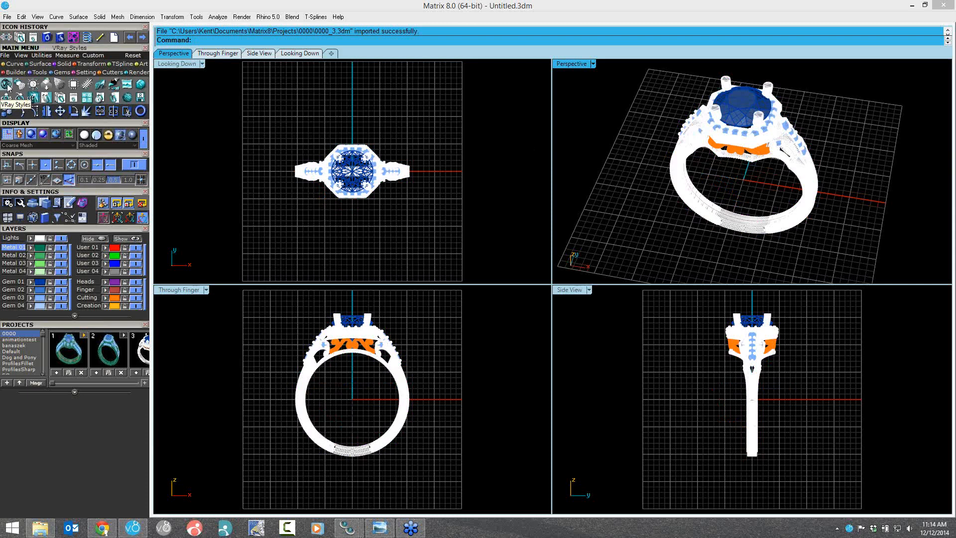
Step: Hide the Gem 01 and Gem 03 layers and display the ring in Plastic shading in the perspective view
{"action": "left_click", "coordinate": [7, 85]}
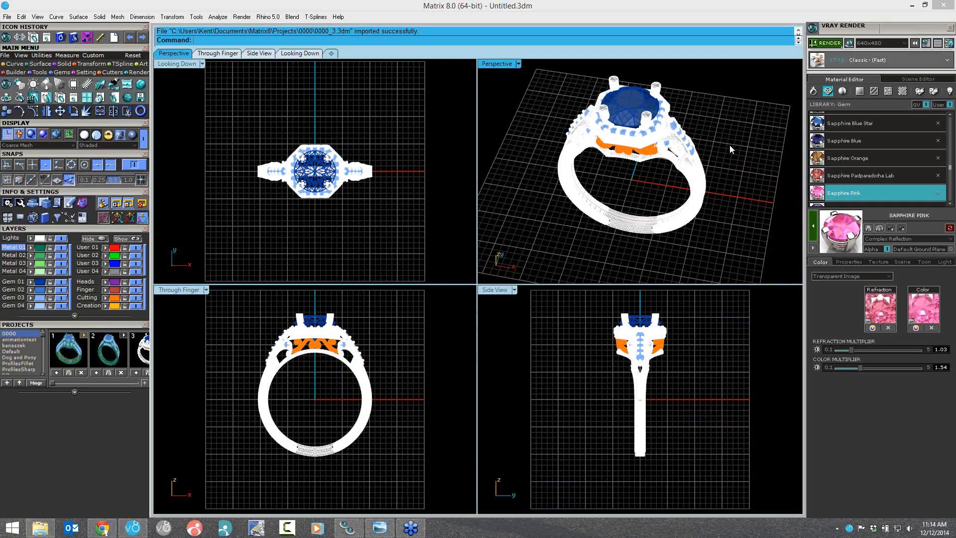
{"action": "scroll", "coordinate": [731, 144], "scroll_direction": "up", "scroll_amount": 1}
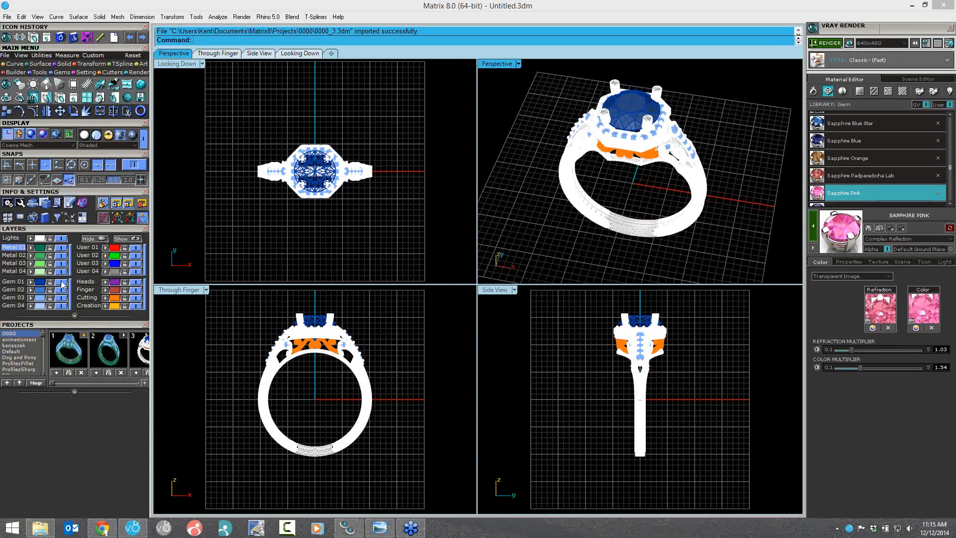
{"action": "left_click", "coordinate": [60, 281]}
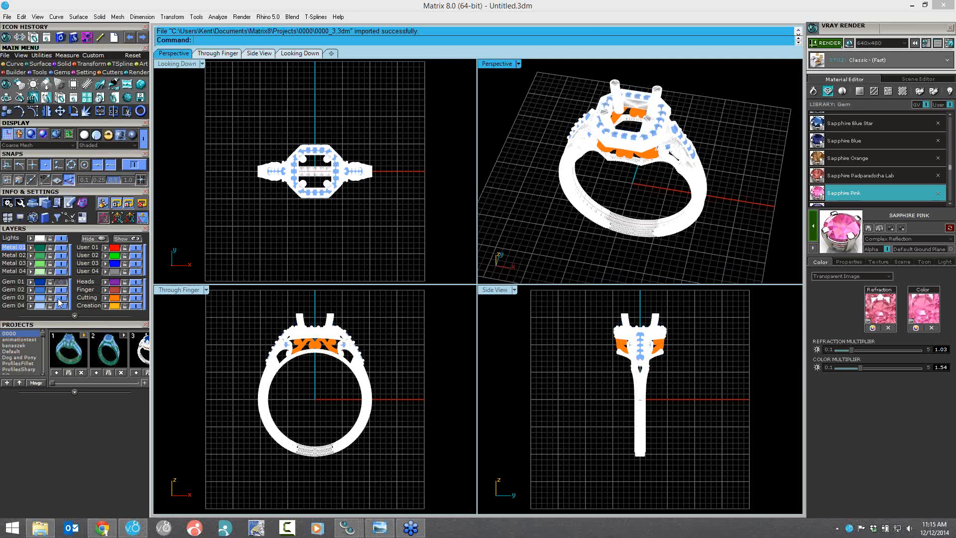
{"action": "left_click", "coordinate": [59, 297]}
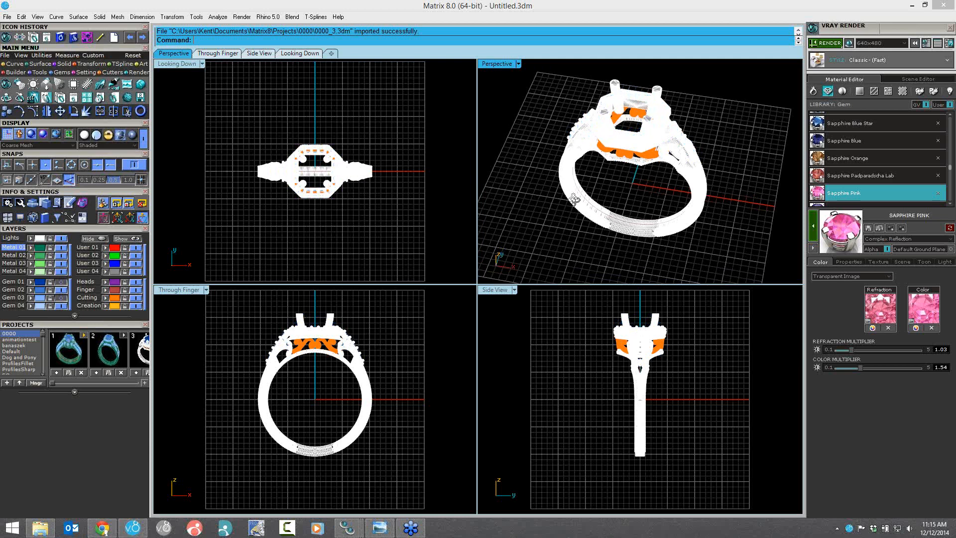
{"action": "right_click_drag", "start_coordinate": [574, 200], "coordinate": [561, 190]}
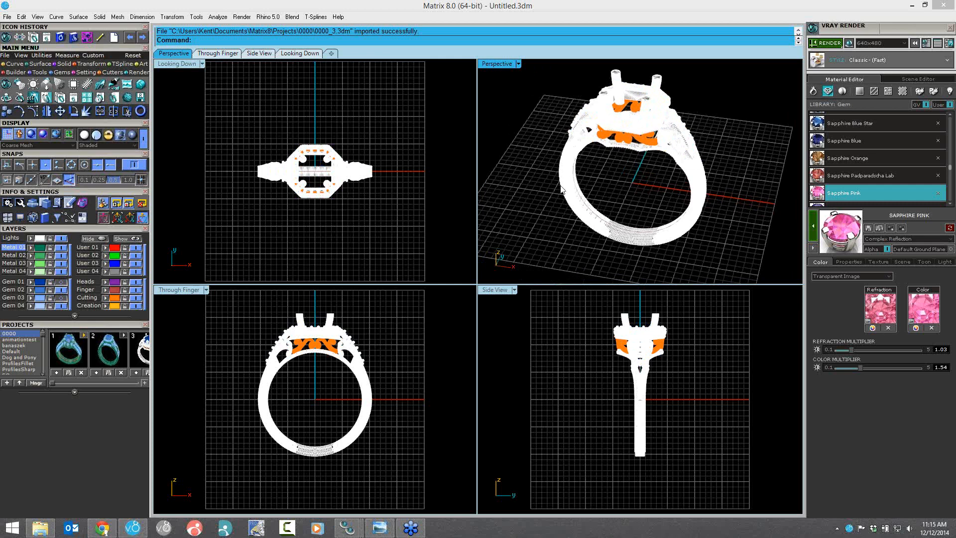
{"action": "key", "text": "F5"}
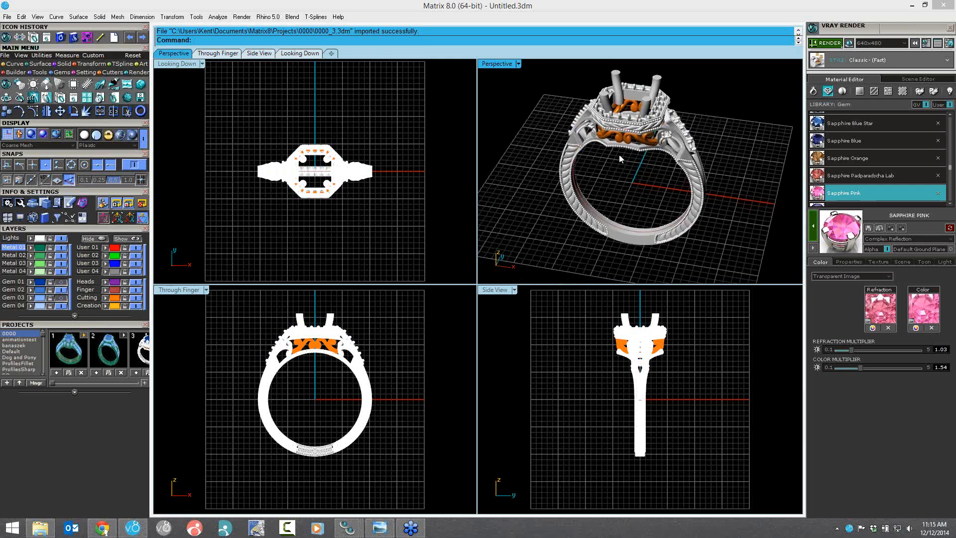
{"action": "left_click", "coordinate": [44, 72]}
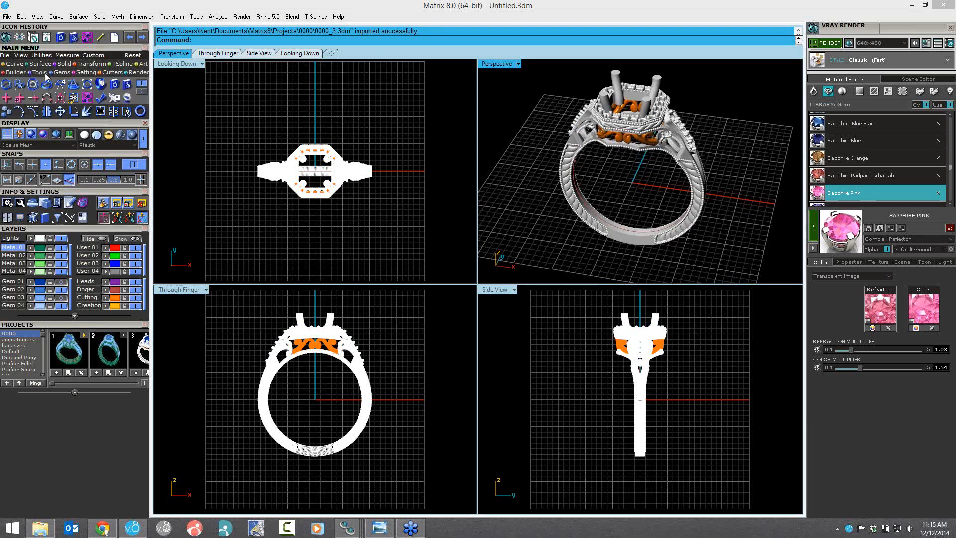
{"action": "left_click", "coordinate": [72, 86]}
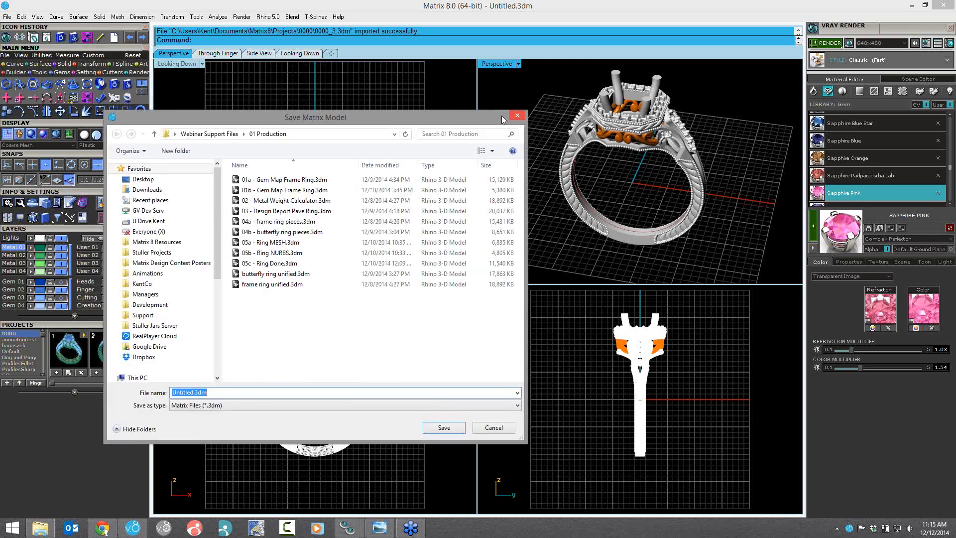
{"action": "left_click", "coordinate": [517, 115]}
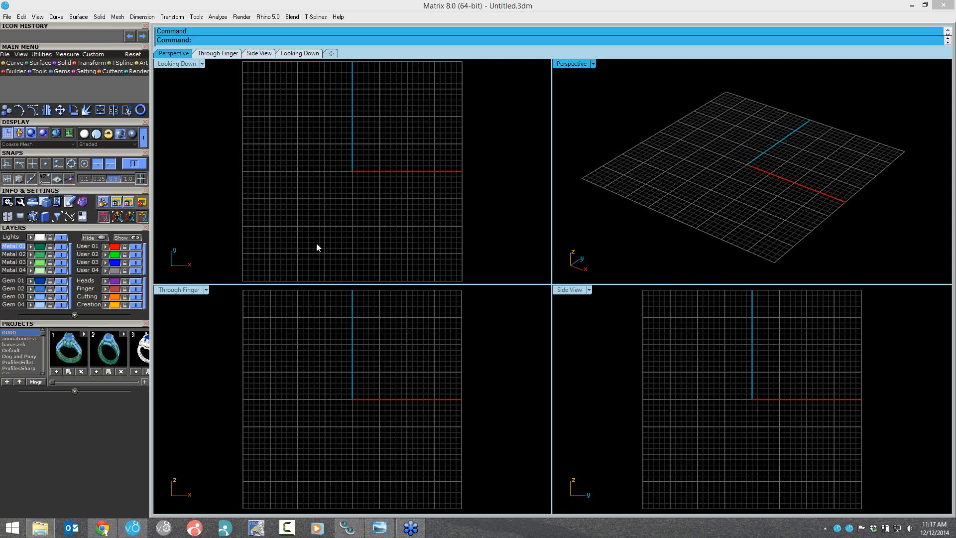
Step: Import ring version 3 of project 0000 into the empty scene
{"action": "left_click", "coordinate": [233, 201]}
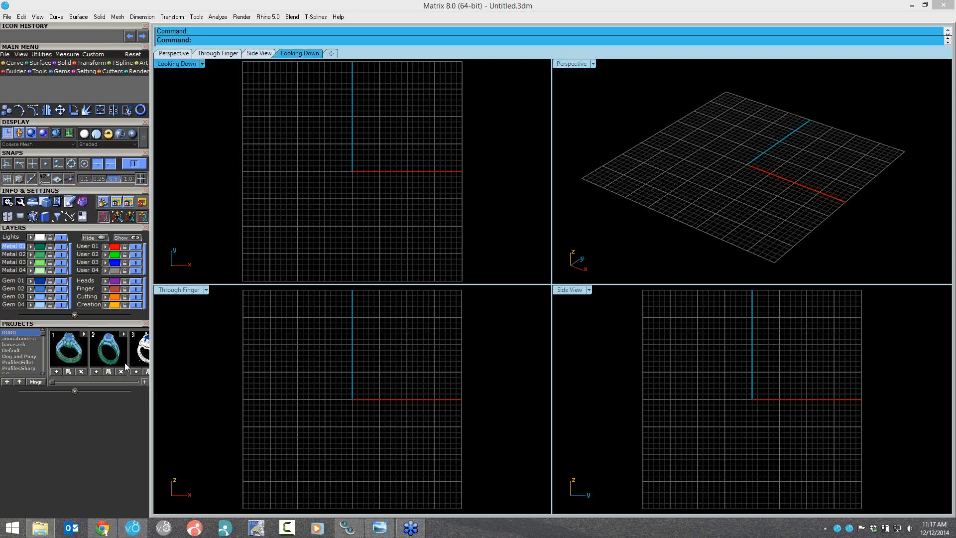
{"action": "left_click_drag", "start_coordinate": [54, 386], "coordinate": [59, 386]}
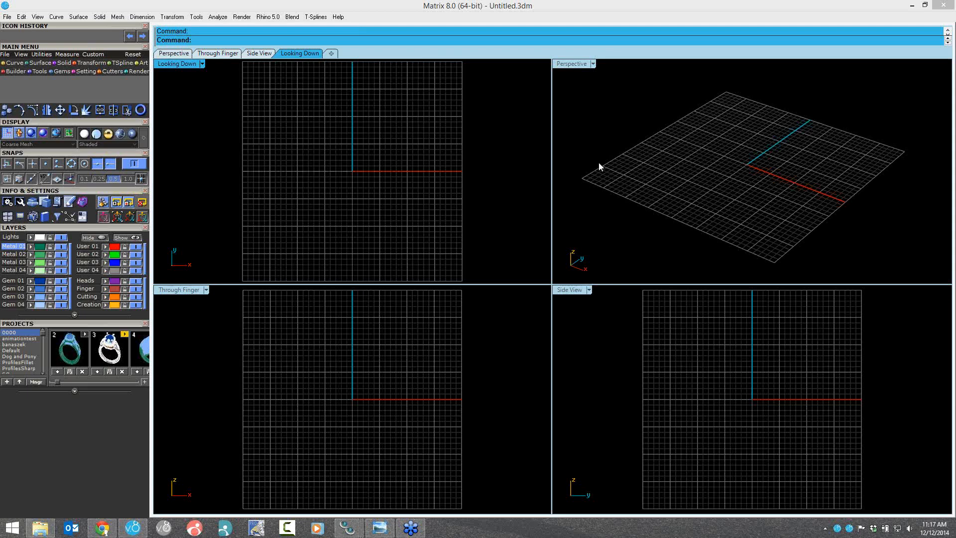
{"action": "right_click_drag", "start_coordinate": [707, 210], "coordinate": [728, 221]}
{"action": "left_click", "coordinate": [707, 209]}
Step: Turn off the Gem 01 and Gem 03 layers with the V-Ray material editor open, and shade the perspective view in Plastic
{"action": "left_click", "coordinate": [61, 282]}
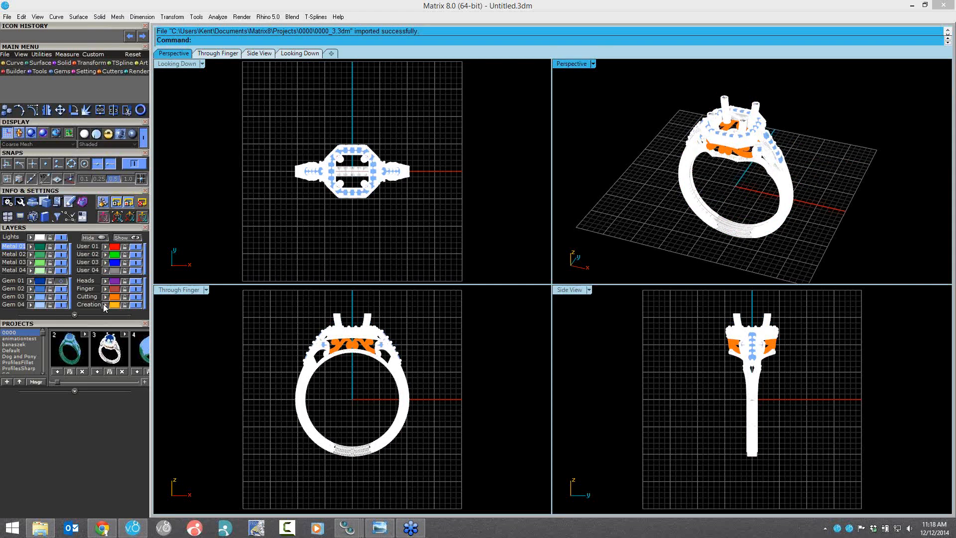
{"action": "right_click_drag", "start_coordinate": [684, 195], "coordinate": [698, 200]}
{"action": "left_click", "coordinate": [133, 72]}
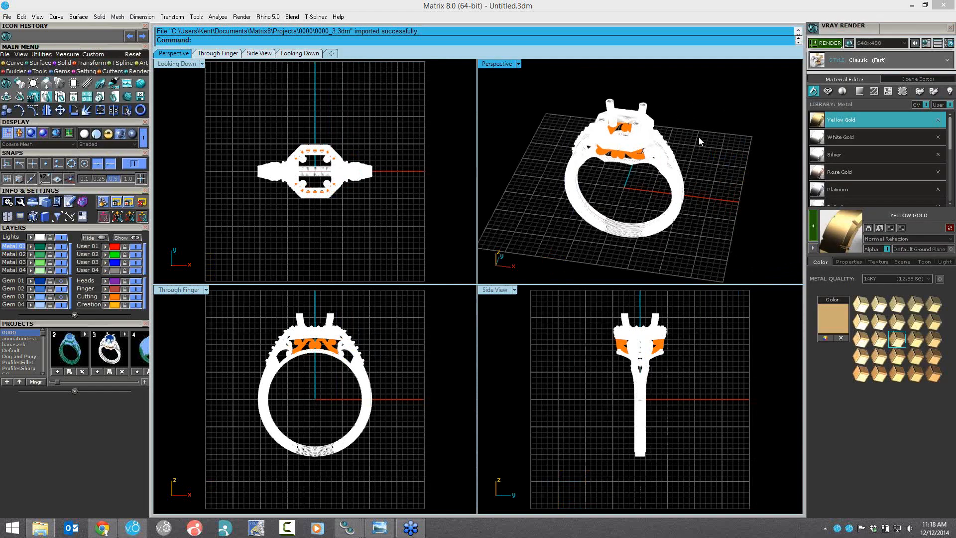
{"action": "left_click", "coordinate": [132, 134]}
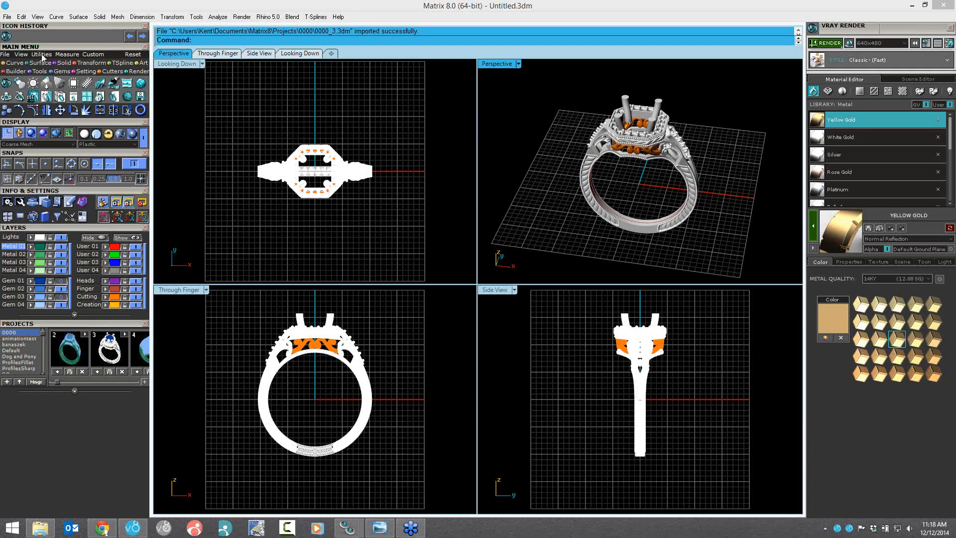
Step: Calculate the metal weights of the whole ring and review the values for every alloy in the list
{"action": "left_click", "coordinate": [39, 71]}
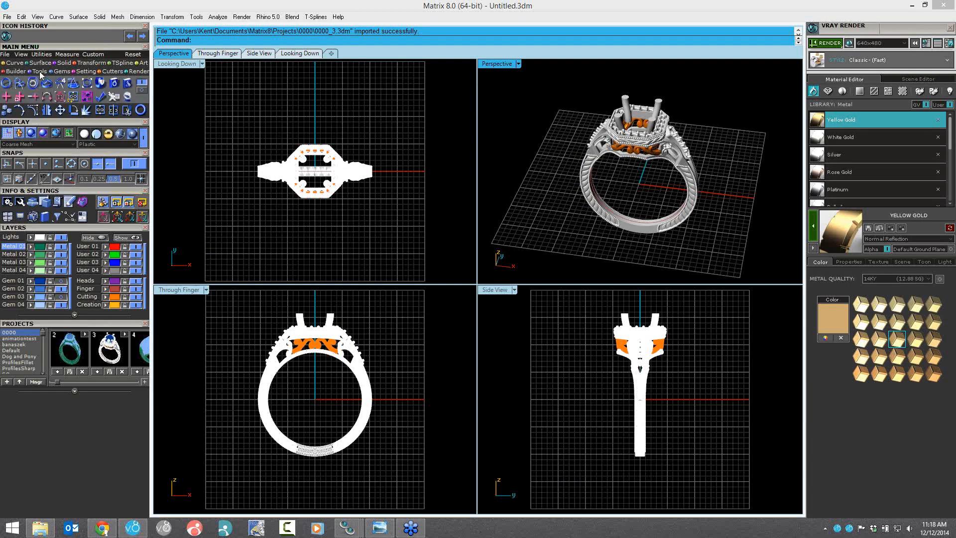
{"action": "left_click", "coordinate": [73, 85]}
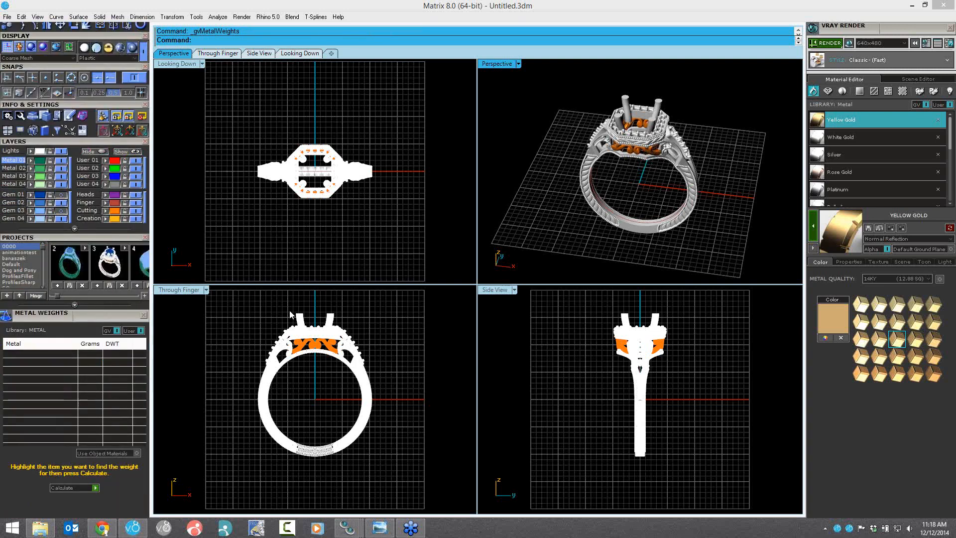
{"action": "left_click_drag", "start_coordinate": [551, 80], "coordinate": [710, 254]}
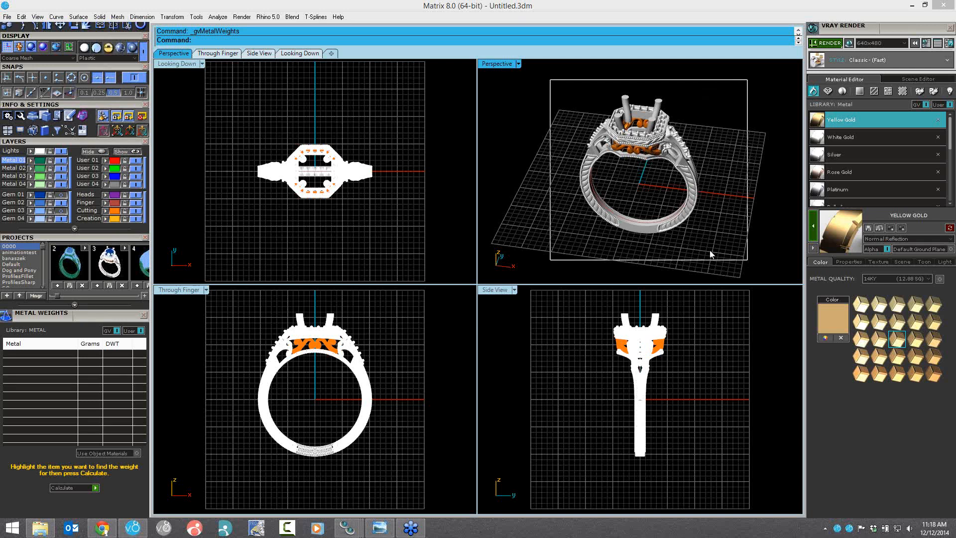
{"action": "left_click", "coordinate": [96, 488]}
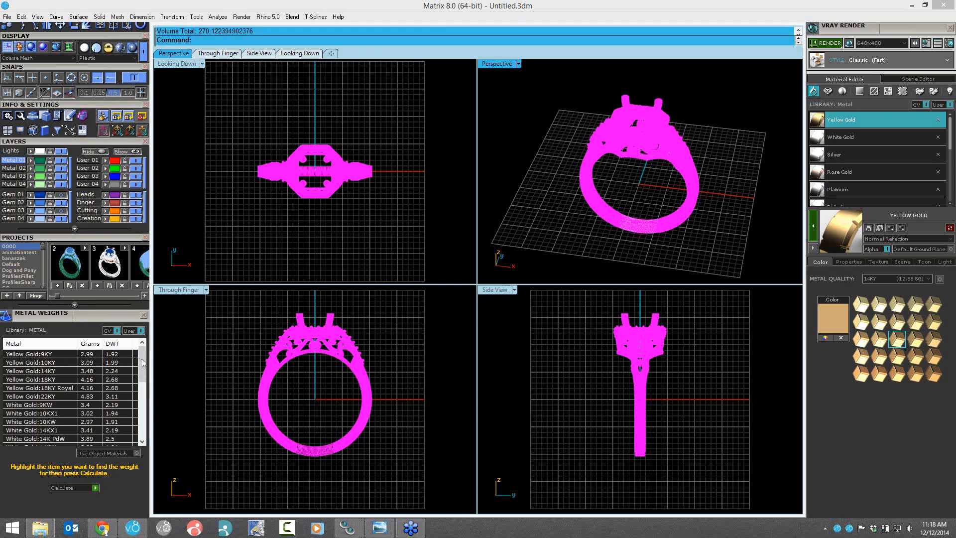
{"action": "scroll", "coordinate": [141, 373], "scroll_direction": "down", "scroll_amount": 3}
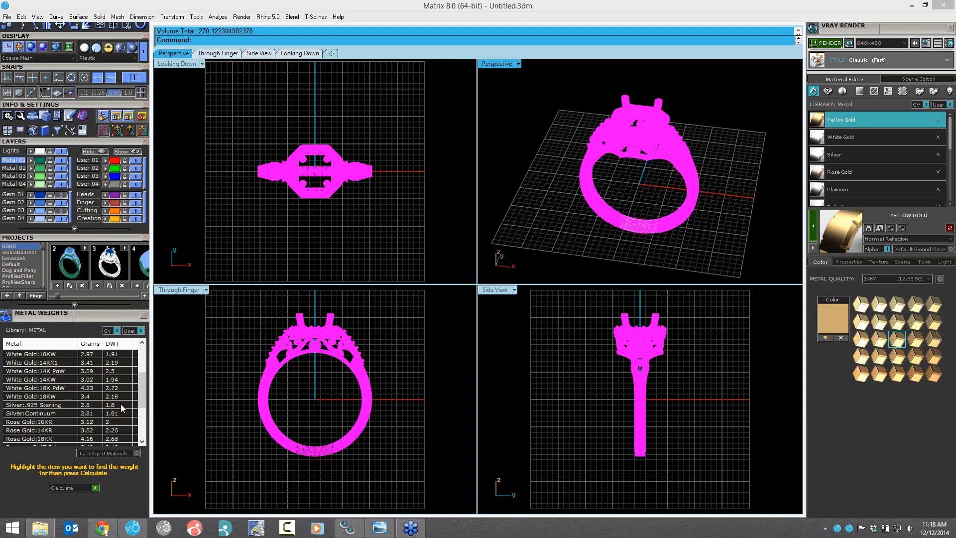
{"action": "scroll", "coordinate": [140, 399], "scroll_direction": "down", "scroll_amount": 3}
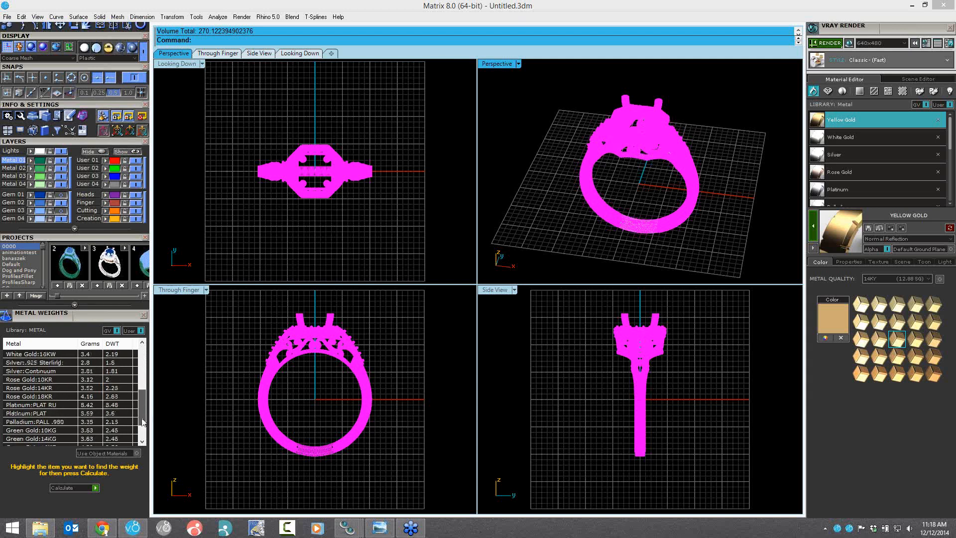
{"action": "scroll", "coordinate": [140, 396], "scroll_direction": "up", "scroll_amount": 5}
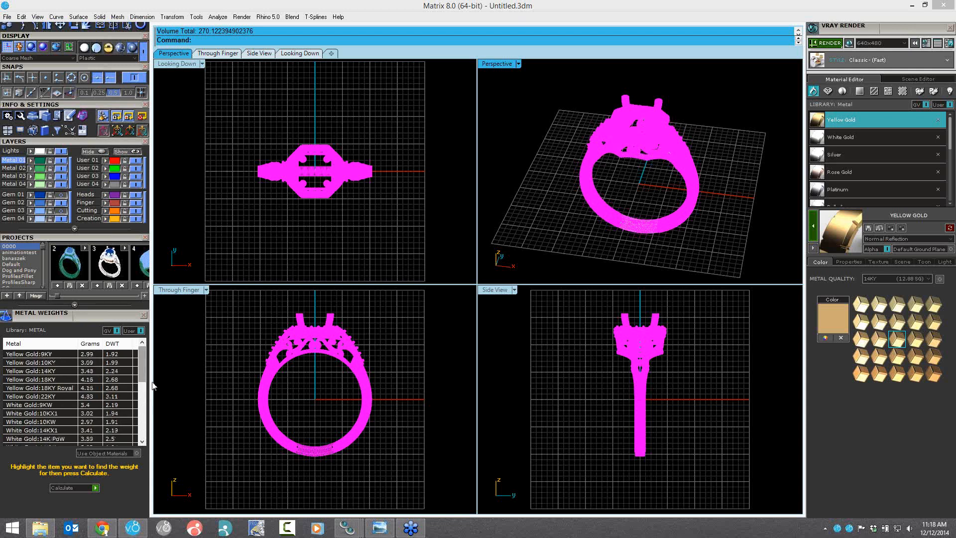
Step: Assign the Platinum material to the white main mesh of the ring
{"action": "left_click", "coordinate": [705, 165]}
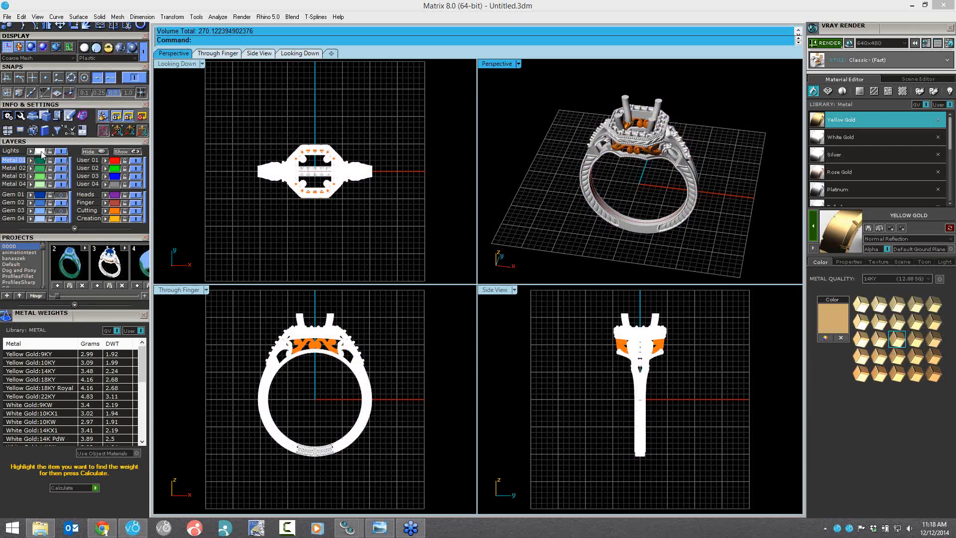
{"action": "left_click", "coordinate": [648, 209]}
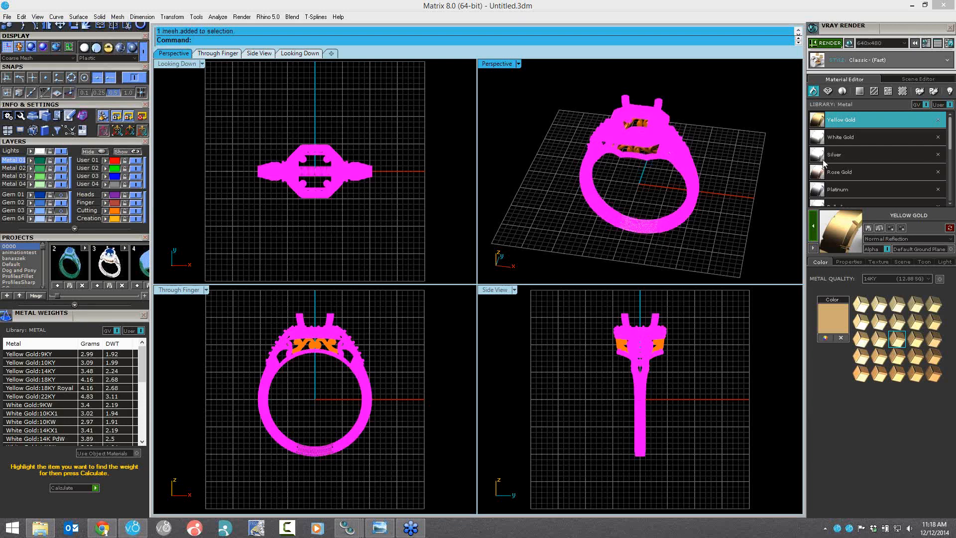
{"action": "left_click", "coordinate": [818, 195]}
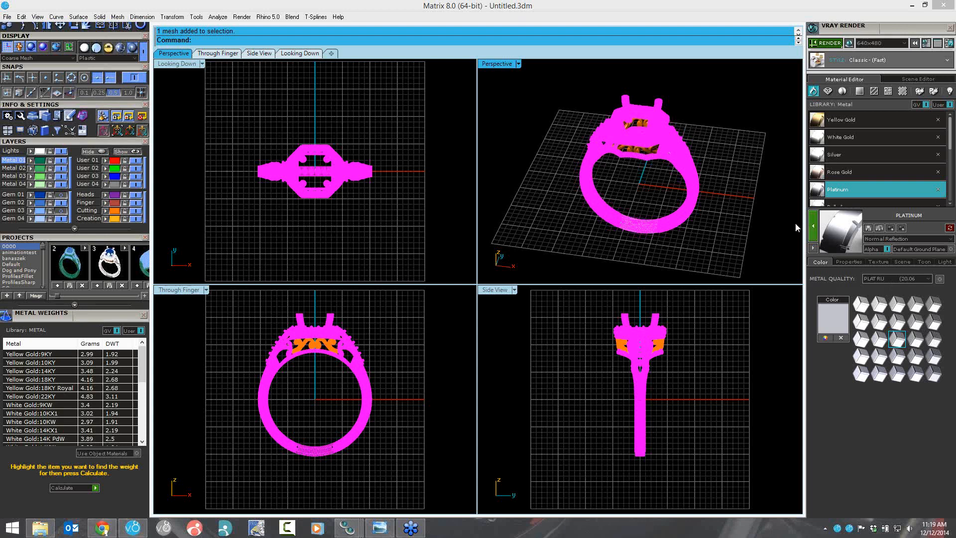
{"action": "key", "text": "Escape"}
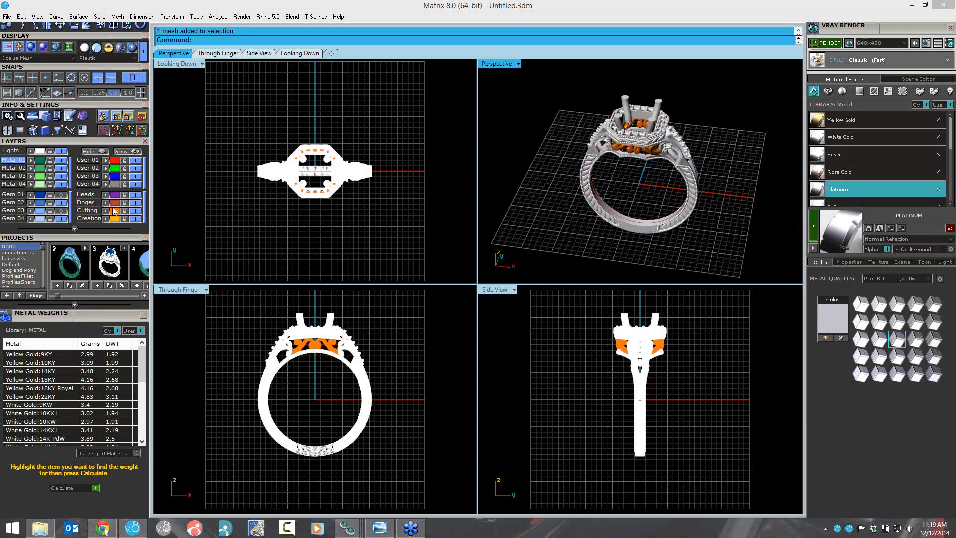
Step: Assign the Rose Gold material to the two orange scrollwork meshes under the ring's head
{"action": "left_click", "coordinate": [115, 213]}
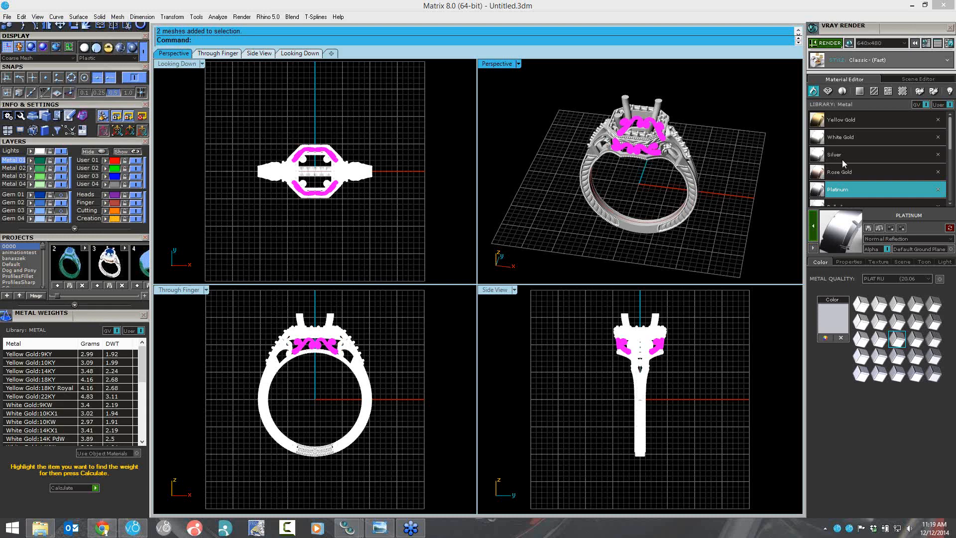
{"action": "left_click", "coordinate": [837, 172]}
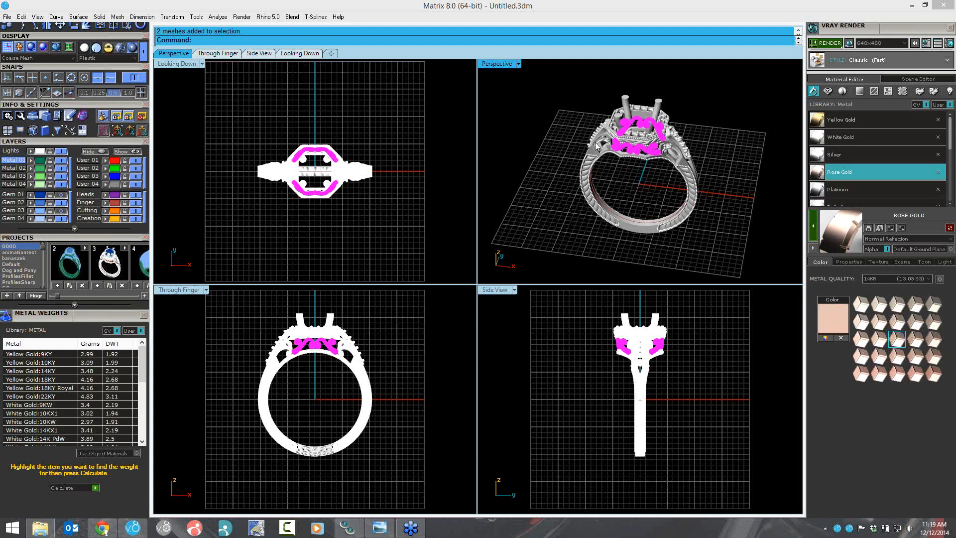
{"action": "key", "text": "Escape"}
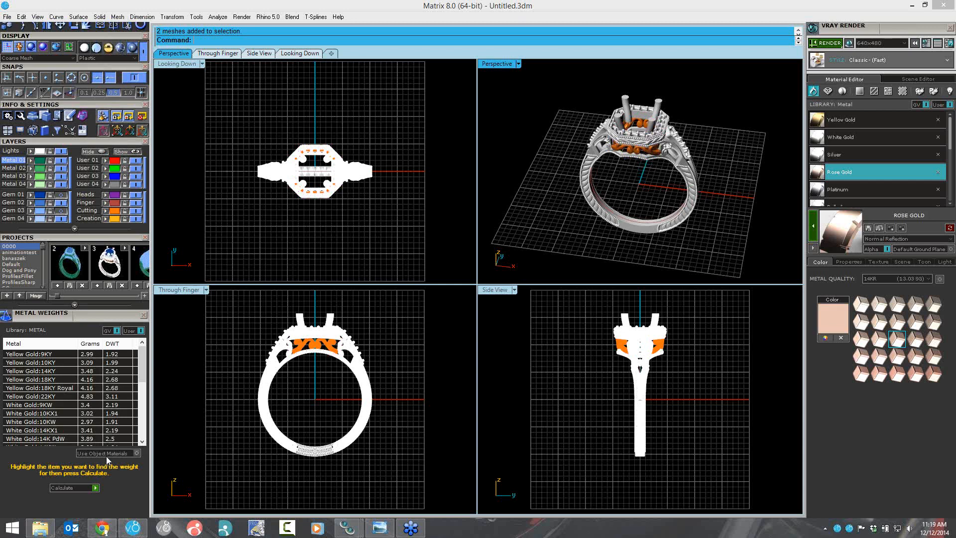
Step: Calculate the metal weights of the whole ring using its object materials
{"action": "left_click", "coordinate": [137, 454]}
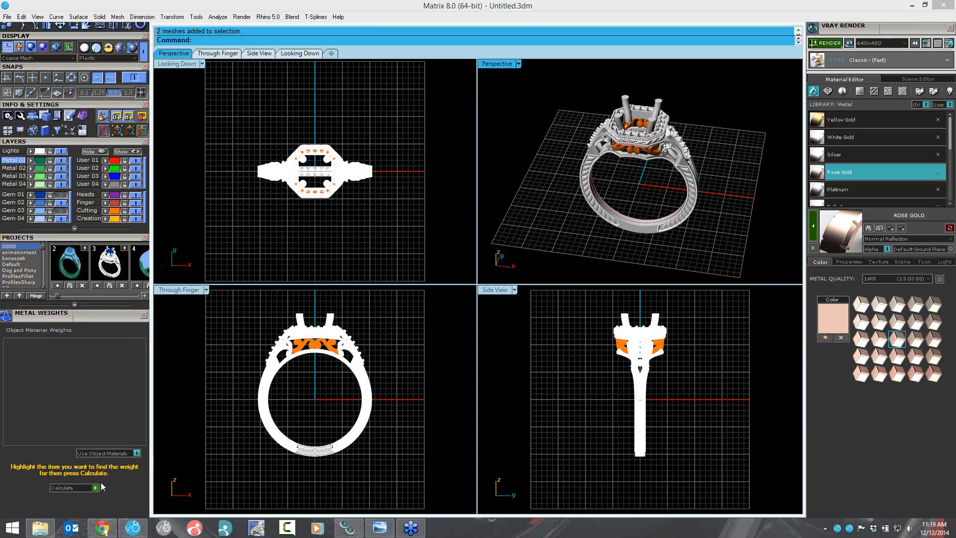
{"action": "left_click", "coordinate": [88, 488]}
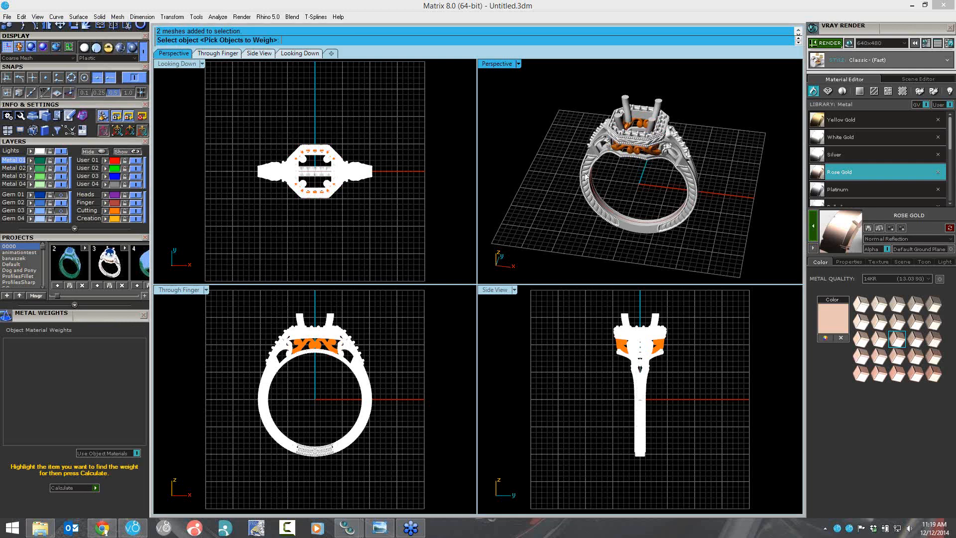
{"action": "left_click_drag", "start_coordinate": [556, 75], "coordinate": [747, 264]}
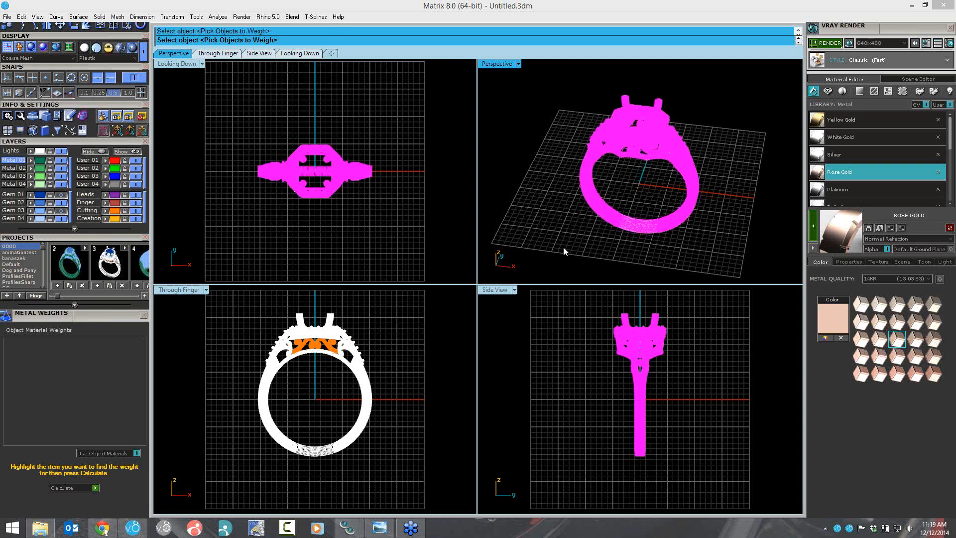
{"action": "key", "text": "Return"}
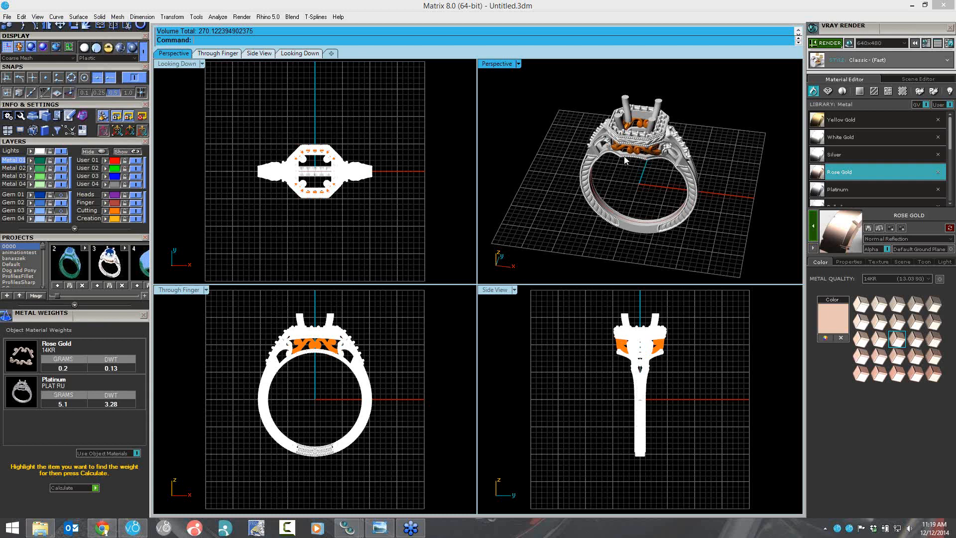
Step: Turn the Gem 01 and Gem 03 layers back on and delete the entire ring, leaving metal weights closed
{"action": "left_click", "coordinate": [60, 211]}
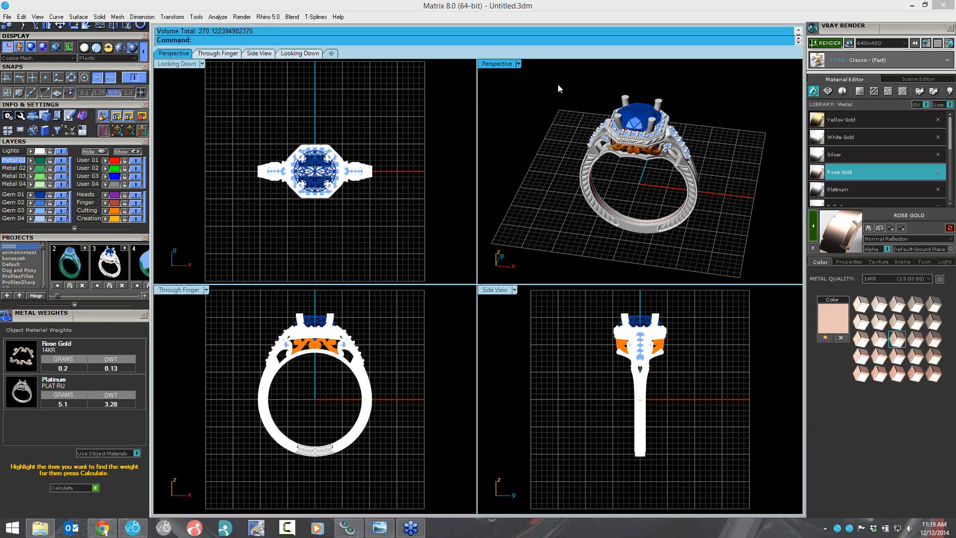
{"action": "left_click_drag", "start_coordinate": [554, 80], "coordinate": [755, 277]}
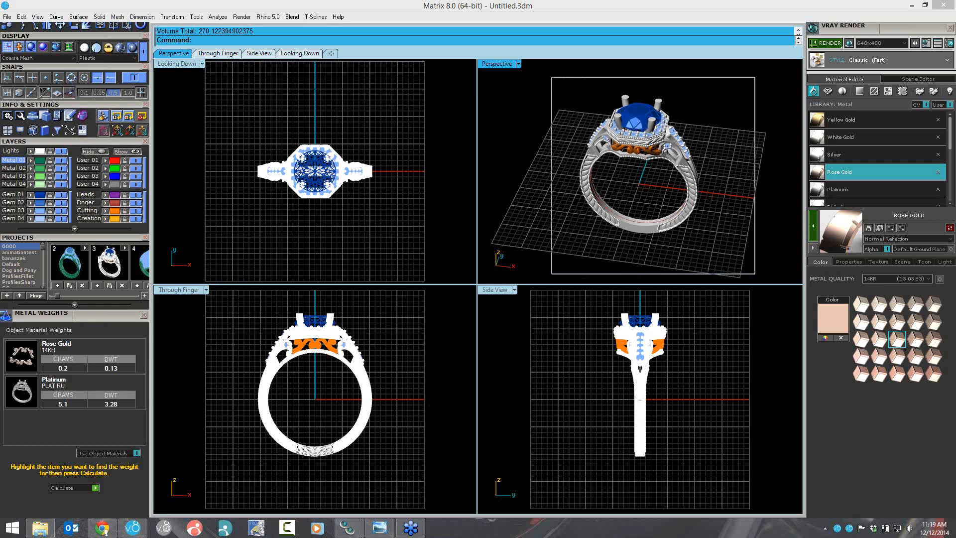
{"action": "key", "text": "Delete"}
{"action": "left_click", "coordinate": [144, 316]}
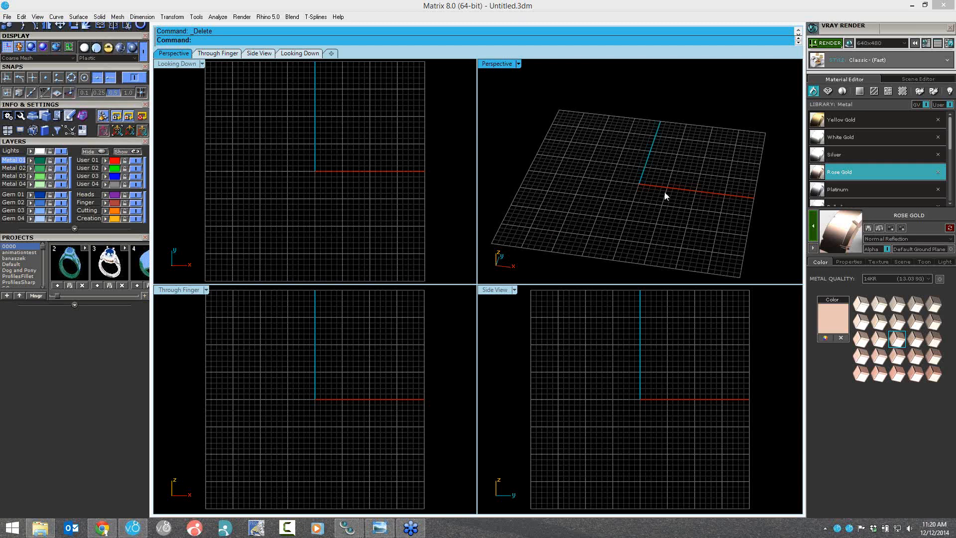
Step: Import ring version 4 of project 0000 and assign Yellow Gold to all its metal on the Metal 01 layer
{"action": "left_click", "coordinate": [342, 233]}
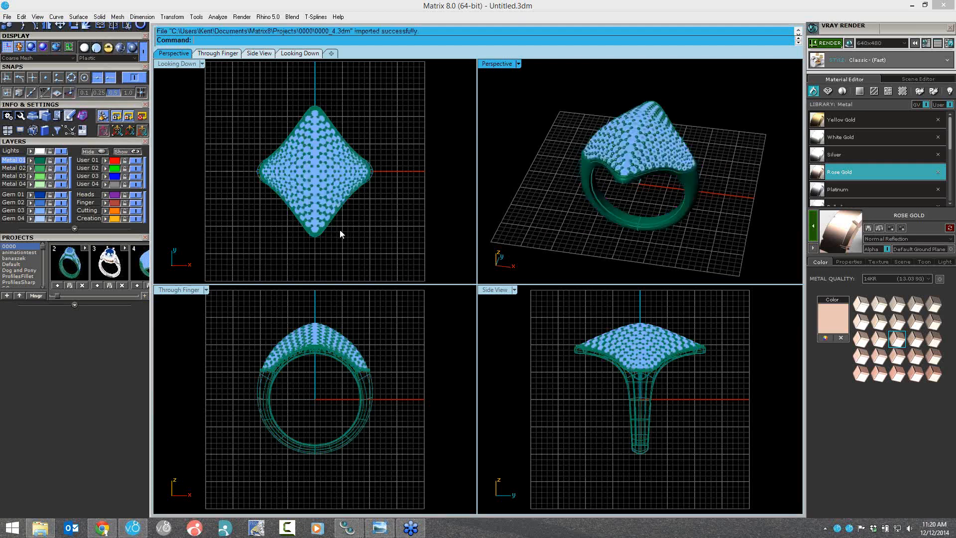
{"action": "left_click", "coordinate": [40, 159]}
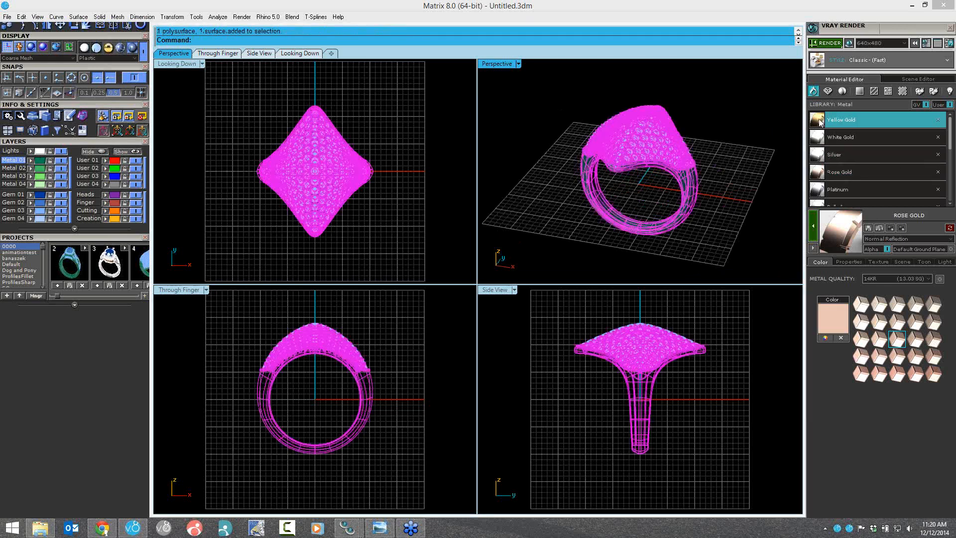
{"action": "left_click", "coordinate": [820, 135]}
{"action": "left_click", "coordinate": [815, 228]}
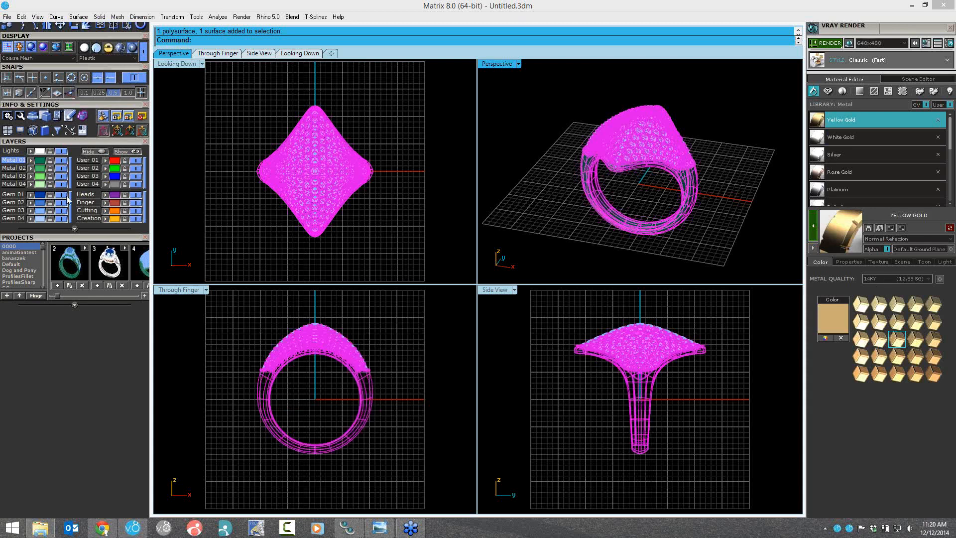
{"action": "key", "text": "Escape"}
Step: Assign the Diamond material from the gem library to all the pavé stones on the Gem 03 layer
{"action": "left_click", "coordinate": [39, 211]}
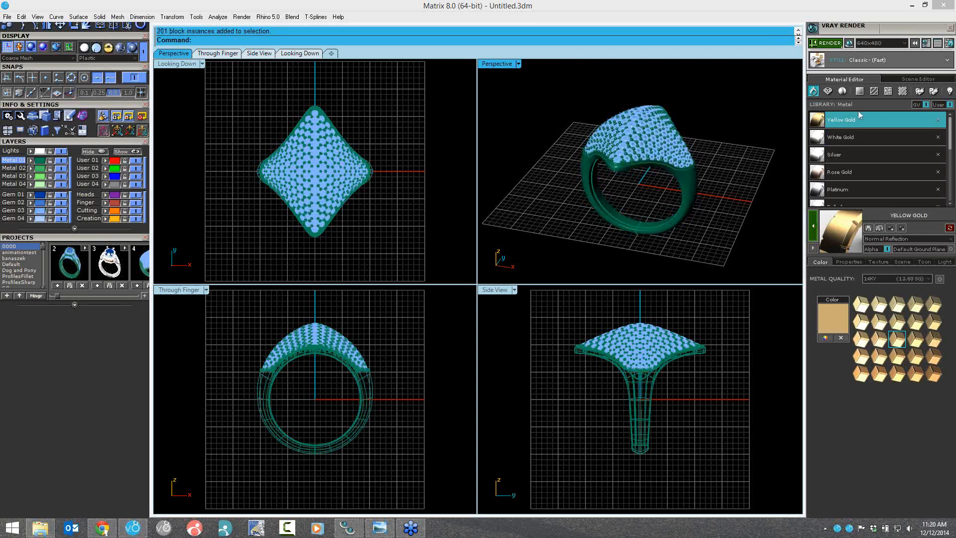
{"action": "left_click", "coordinate": [828, 92]}
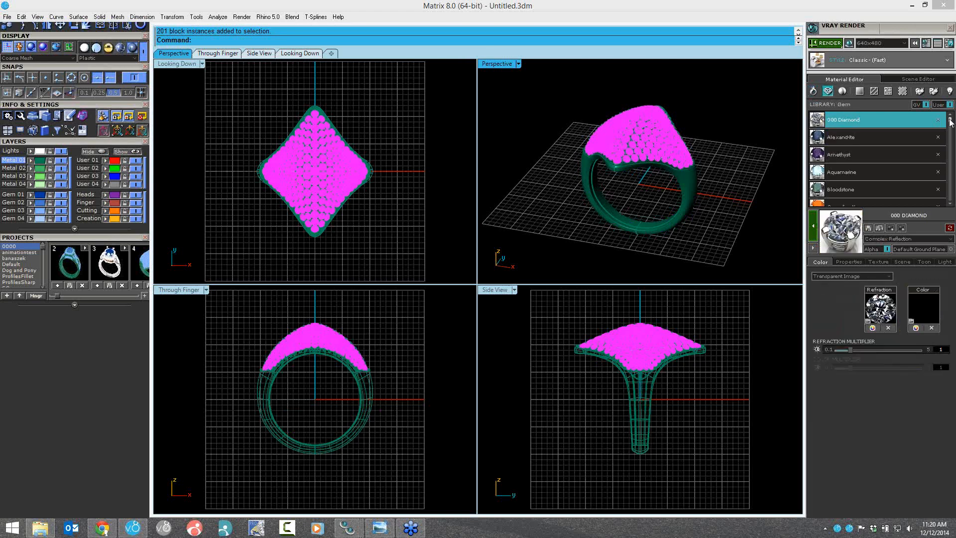
{"action": "left_click", "coordinate": [951, 134]}
{"action": "left_click", "coordinate": [949, 132]}
{"action": "left_click", "coordinate": [950, 133]}
{"action": "left_click", "coordinate": [949, 136]}
{"action": "scroll", "coordinate": [882, 160], "scroll_direction": "down", "scroll_amount": 1}
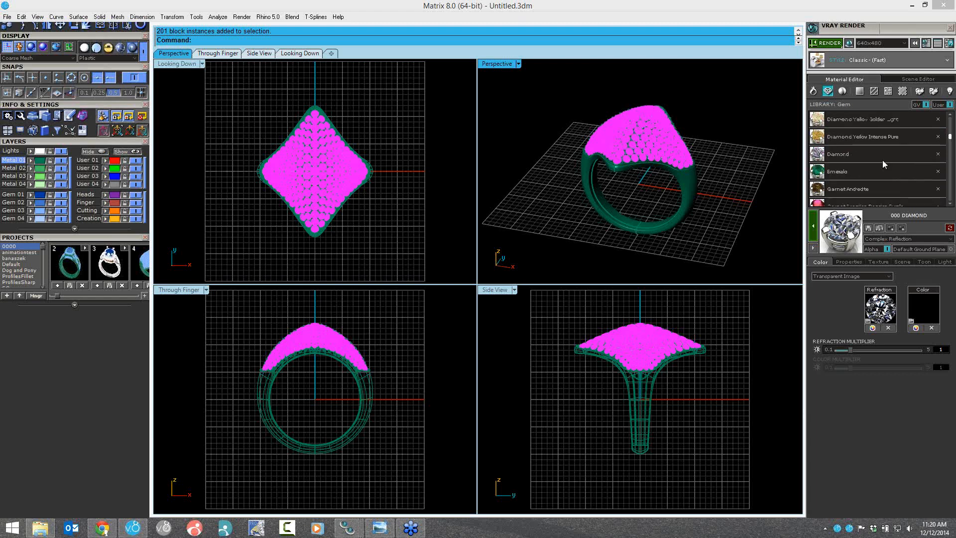
{"action": "left_click", "coordinate": [882, 157]}
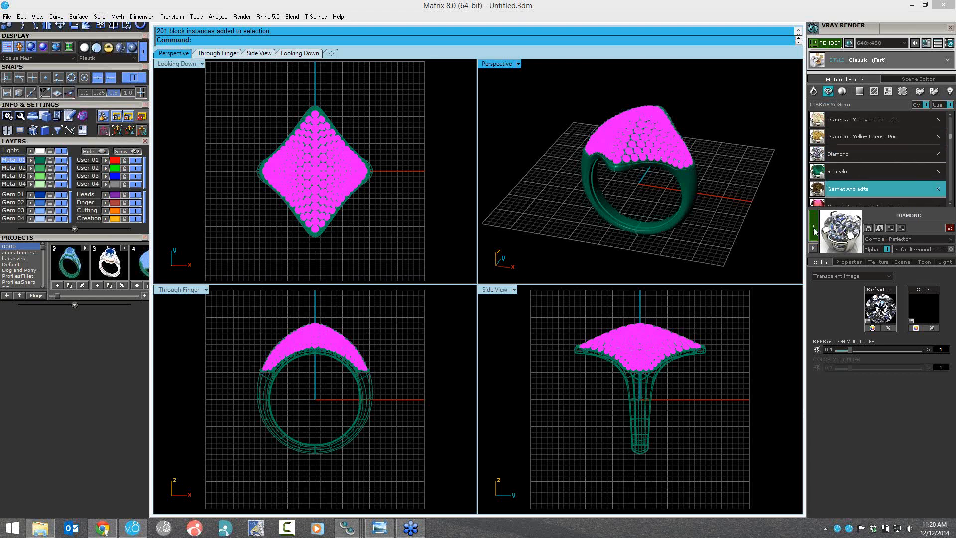
{"action": "left_click", "coordinate": [729, 143]}
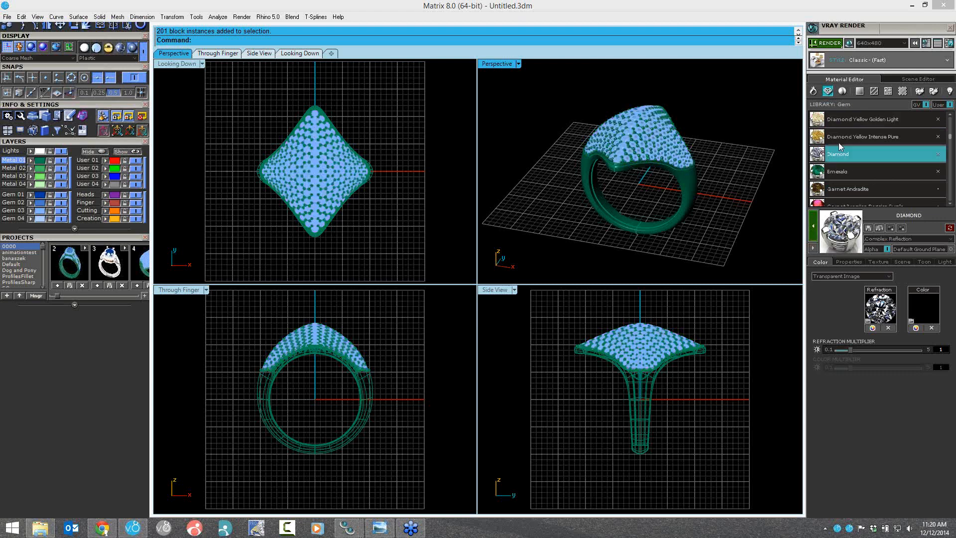
Step: Create a pricing design report for the pavé ring and request a Stuller quote for its stones and metal
{"action": "left_click", "coordinate": [843, 173]}
{"action": "right_click_drag", "start_coordinate": [731, 177], "coordinate": [731, 214]}
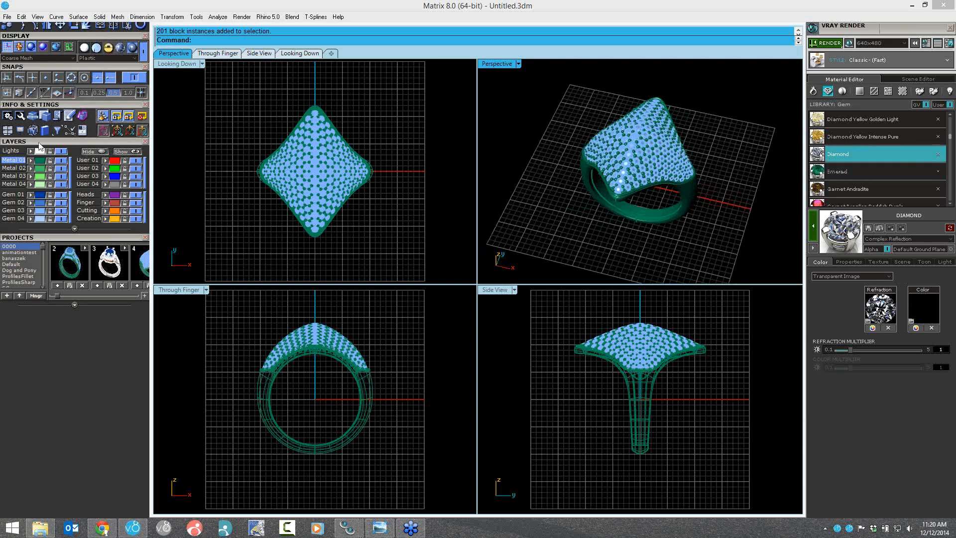
{"action": "scroll", "coordinate": [38, 146], "scroll_direction": "up", "scroll_amount": 3}
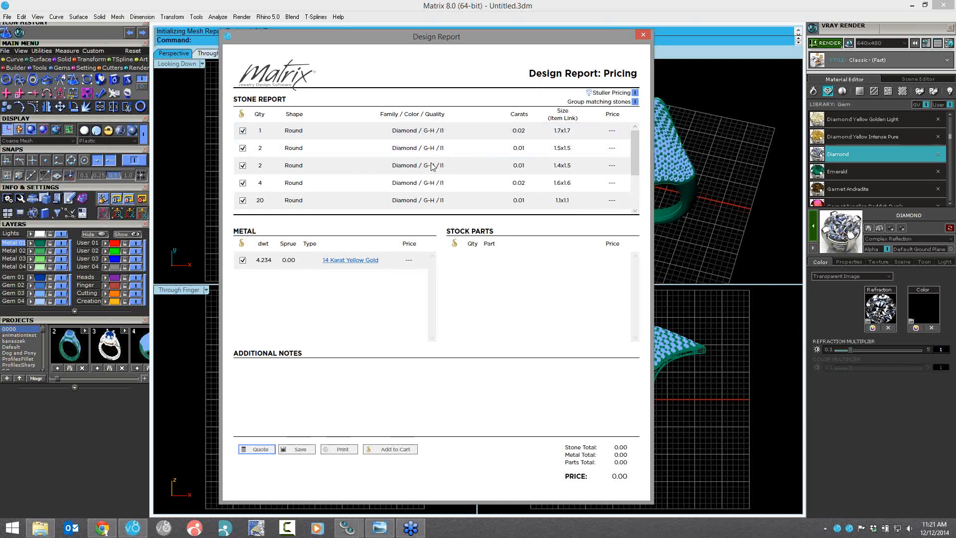
{"action": "left_click_drag", "start_coordinate": [632, 145], "coordinate": [500, 152]}
{"action": "left_click", "coordinate": [258, 450]}
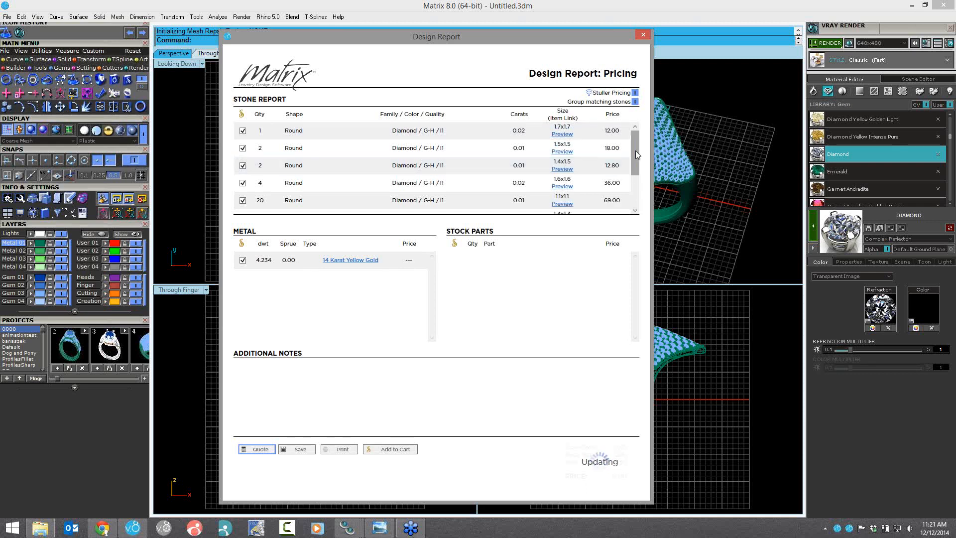
Step: Review the quoted prices and view the Stuller product page of the 1.7x1.7 round diamond
{"action": "scroll", "coordinate": [641, 174], "scroll_direction": "down", "scroll_amount": 4}
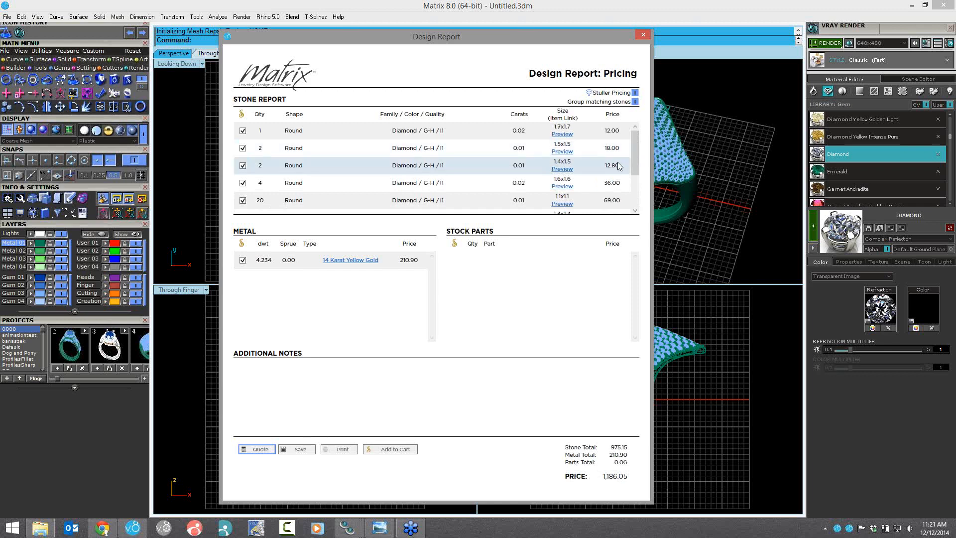
{"action": "left_click", "coordinate": [562, 134]}
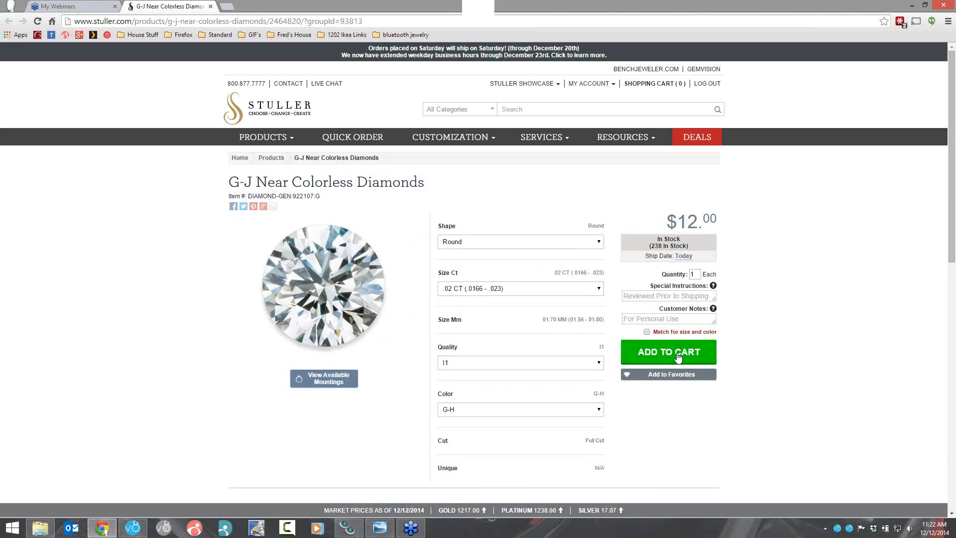
{"action": "left_click", "coordinate": [915, 7]}
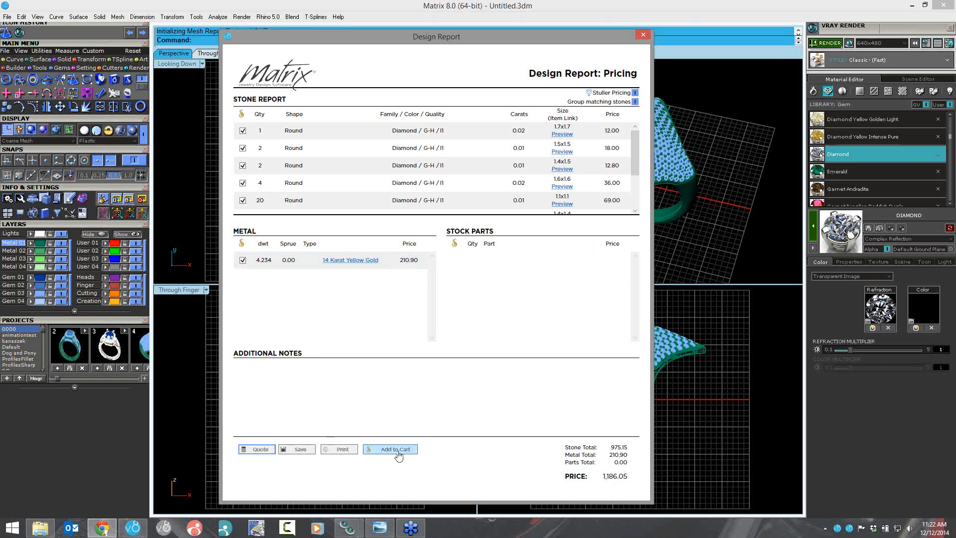
Step: Add the report's stones and metal to the Stuller shopping cart and review the cart down to its total
{"action": "left_click", "coordinate": [420, 369]}
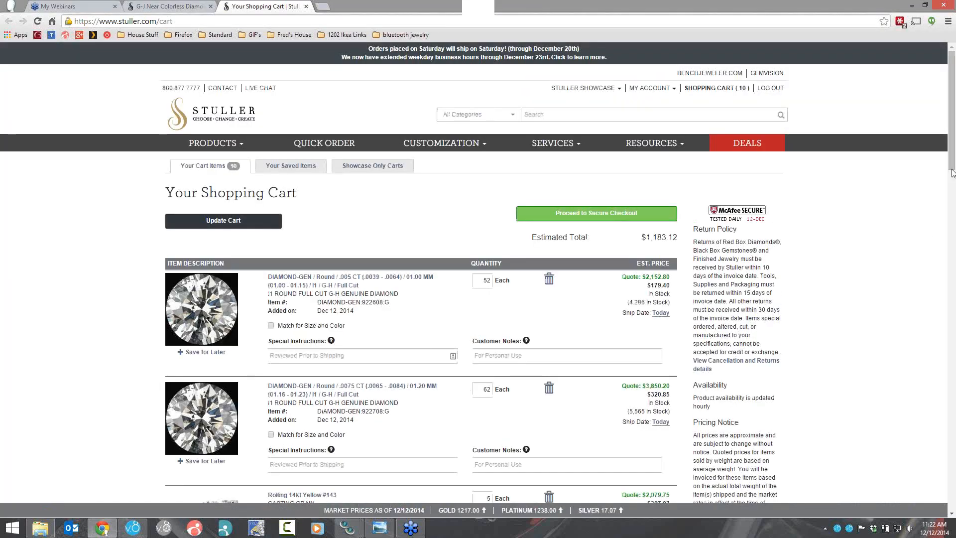
{"action": "left_click_drag", "start_coordinate": [951, 167], "coordinate": [949, 233]}
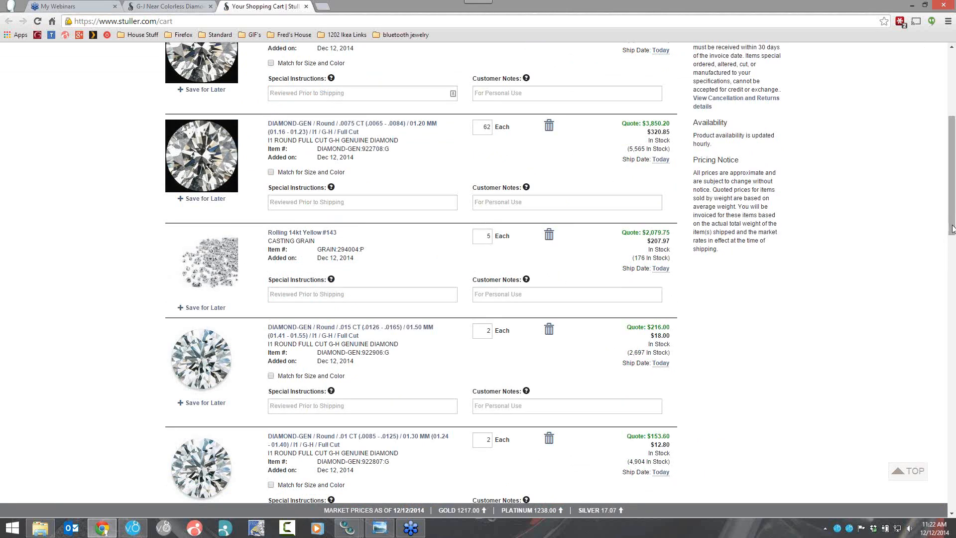
{"action": "scroll", "coordinate": [952, 228], "scroll_direction": "down", "scroll_amount": 15}
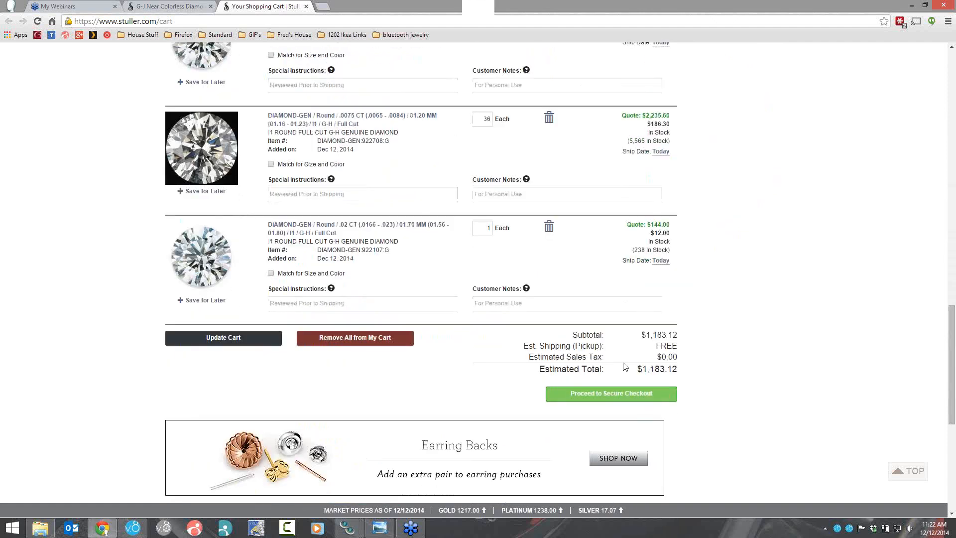
{"action": "left_click", "coordinate": [618, 398]}
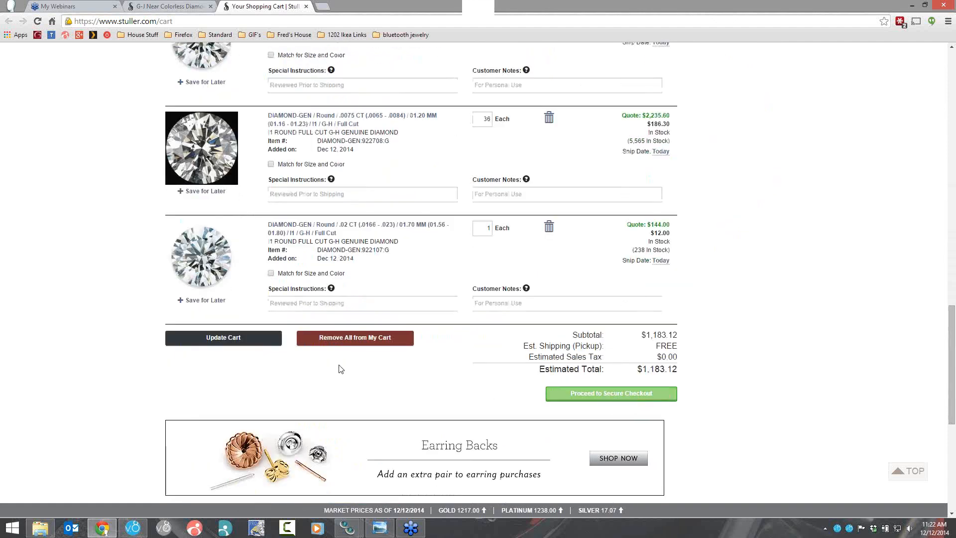
Step: Remove all items from the Stuller shopping cart and return to the design report
{"action": "left_click", "coordinate": [354, 339]}
{"action": "left_click", "coordinate": [507, 155]}
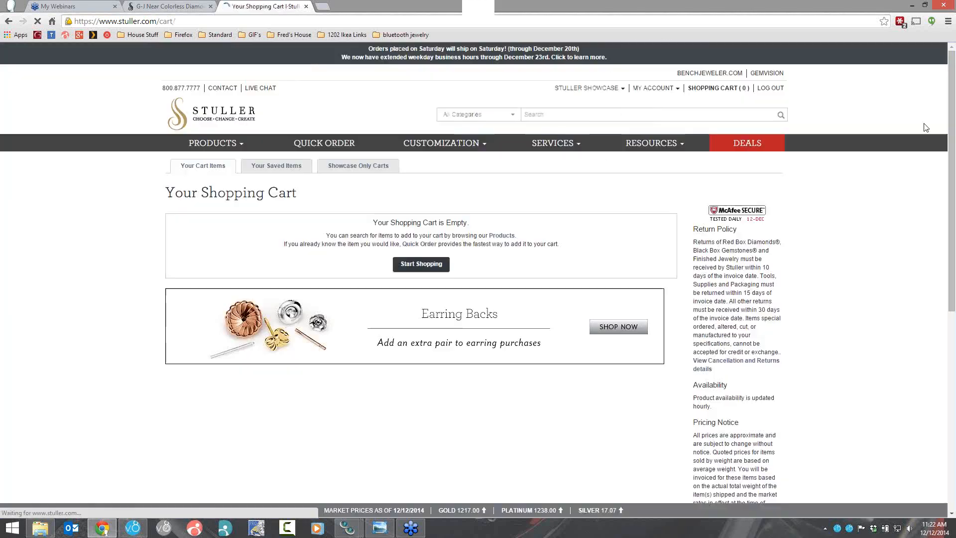
{"action": "left_click", "coordinate": [909, 7]}
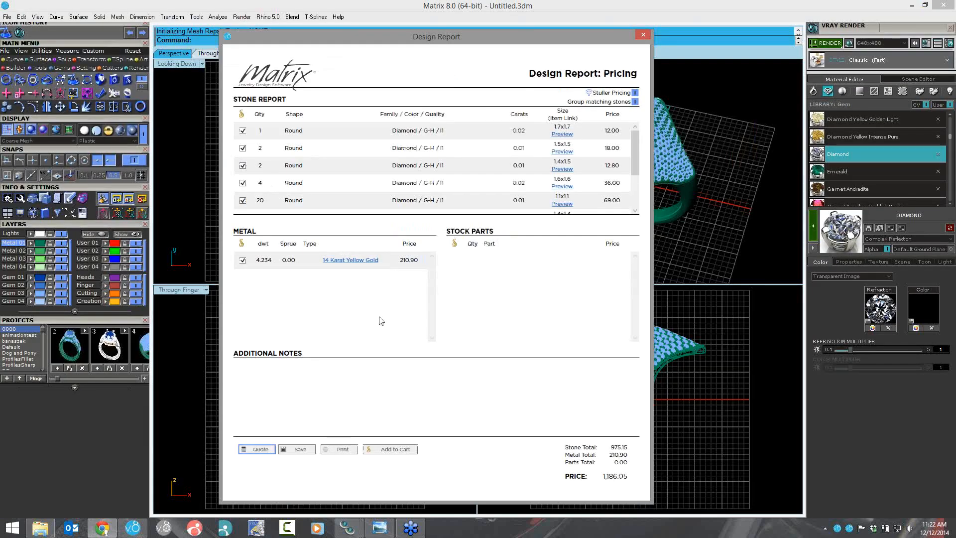
Step: Open the design report's print preview, enlarge its window and magnify the summary page
{"action": "left_click", "coordinate": [343, 451]}
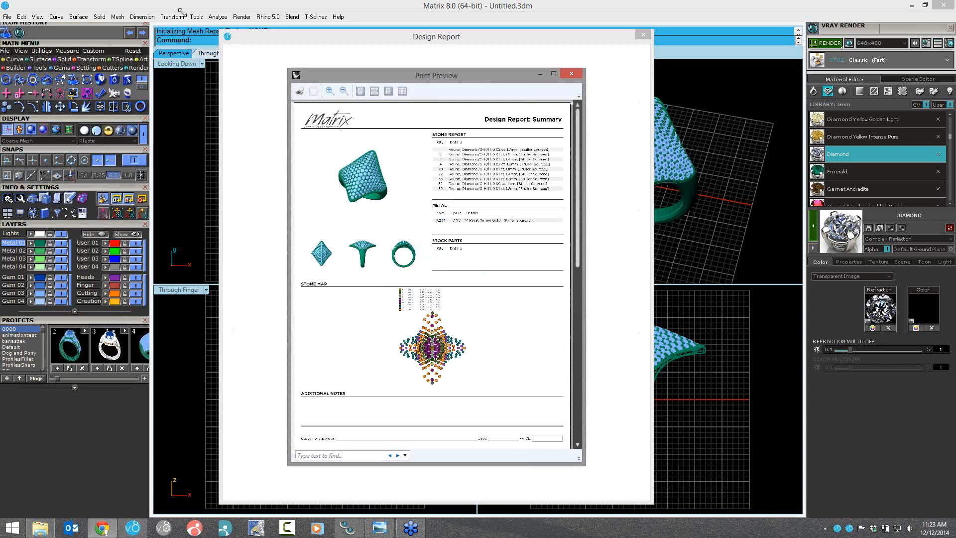
{"action": "left_click_drag", "start_coordinate": [182, 11], "coordinate": [181, 11]}
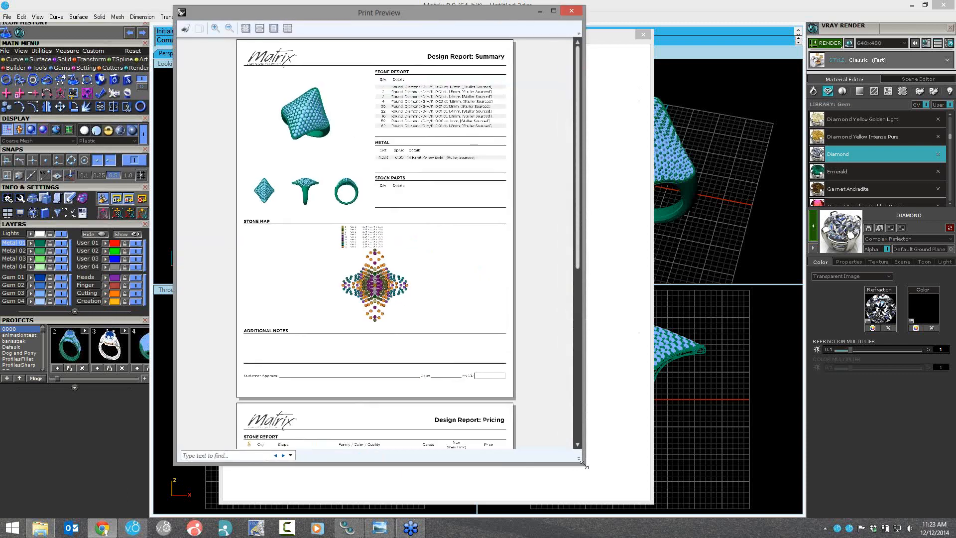
{"action": "left_click_drag", "start_coordinate": [631, 502], "coordinate": [631, 502]}
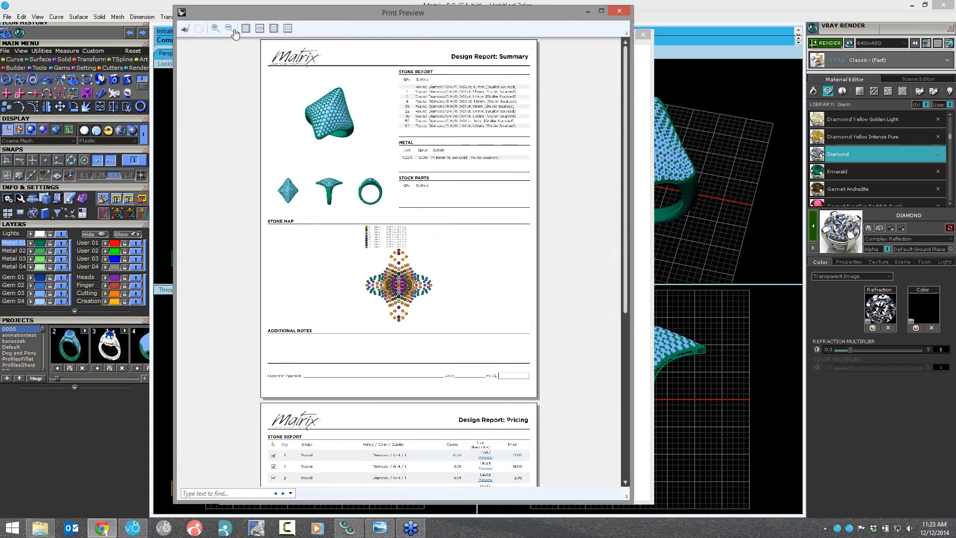
{"action": "left_click", "coordinate": [215, 29]}
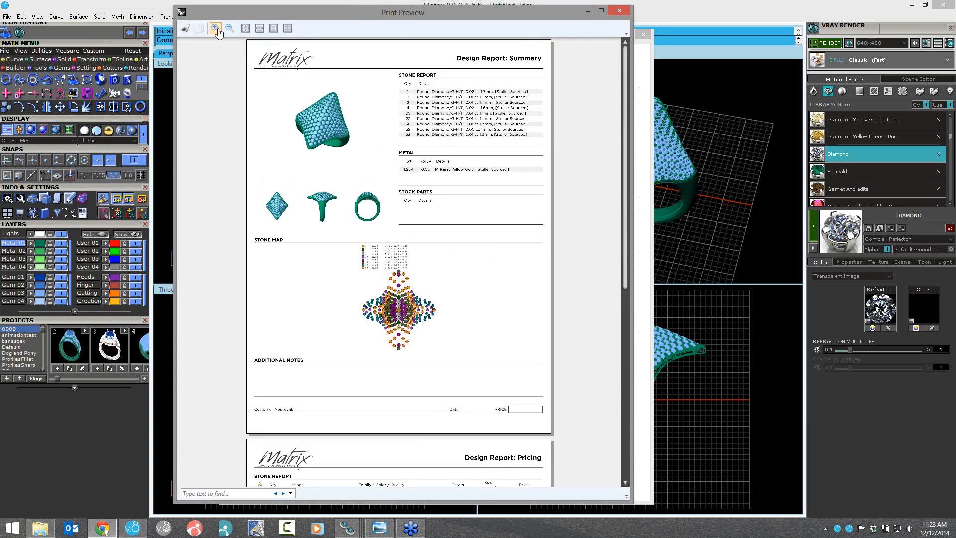
{"action": "left_click", "coordinate": [216, 29]}
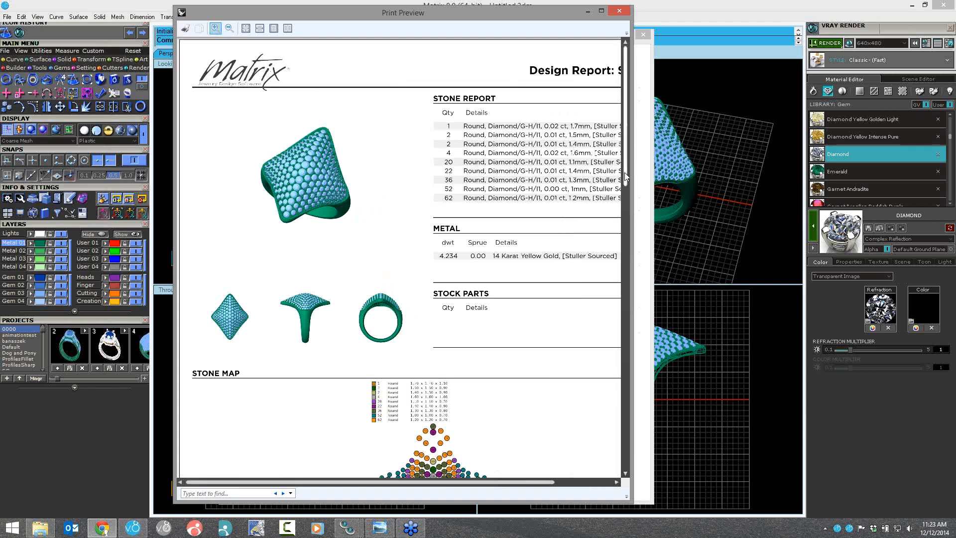
Step: Read through the printed report's stone map, notes, itemised stones and price totals, widening the preview, and close it
{"action": "scroll", "coordinate": [630, 219], "scroll_direction": "down", "scroll_amount": 5}
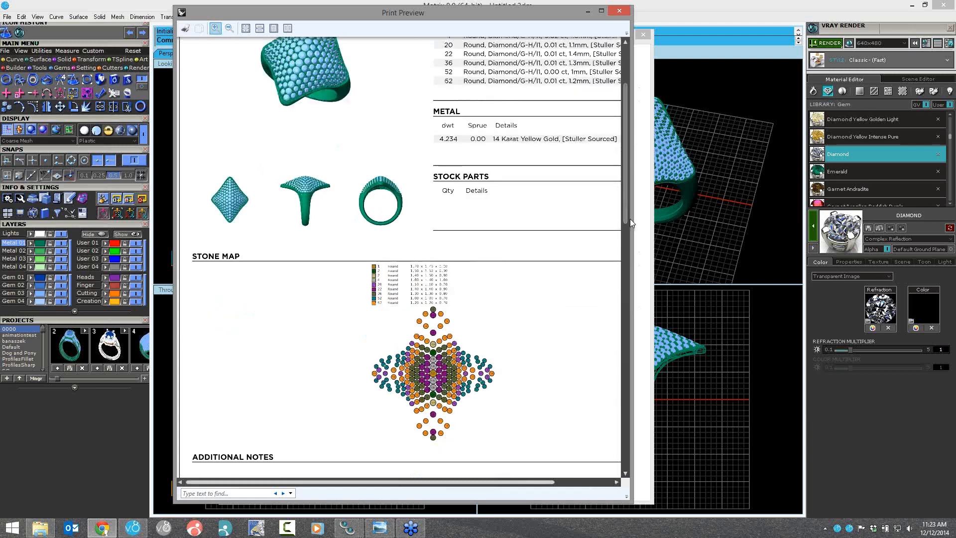
{"action": "scroll", "coordinate": [391, 138], "scroll_direction": "down", "scroll_amount": 3}
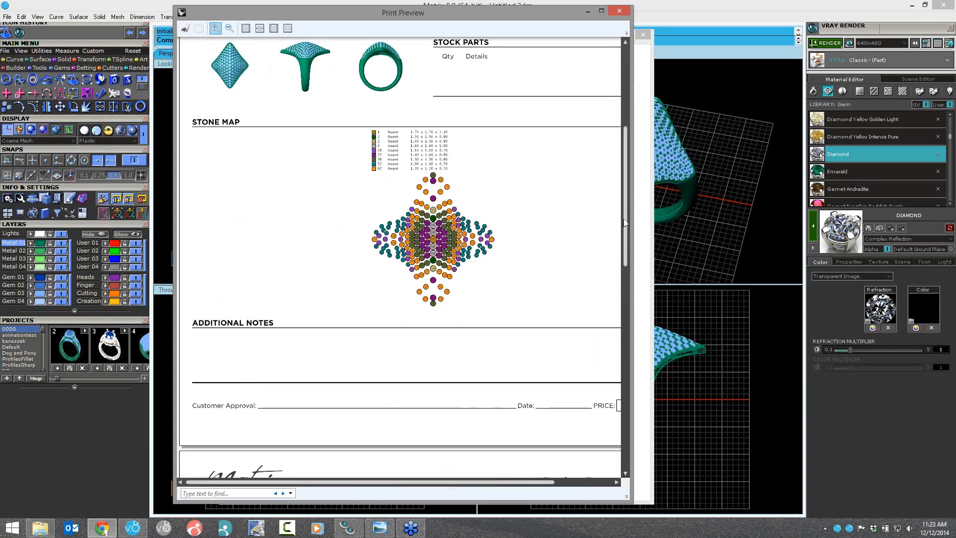
{"action": "scroll", "coordinate": [630, 242], "scroll_direction": "down", "scroll_amount": 6}
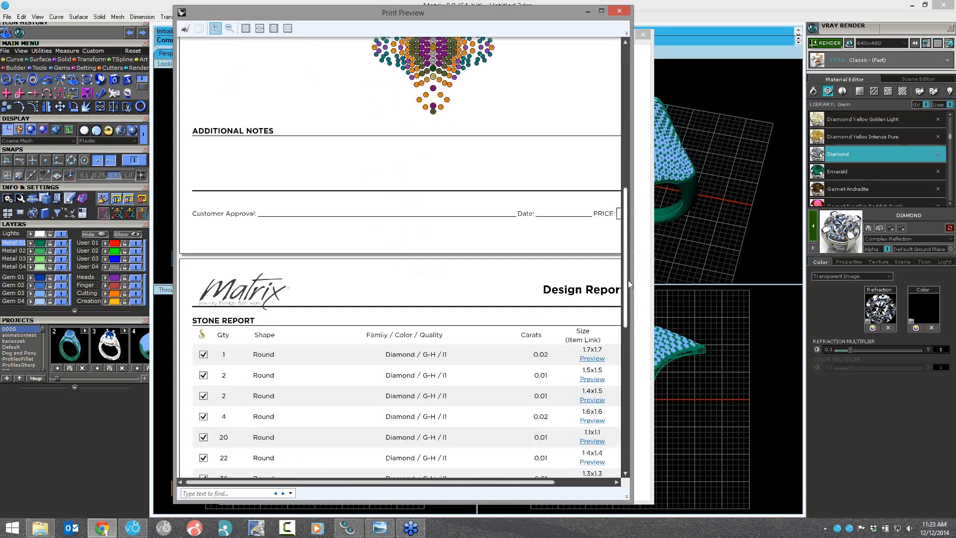
{"action": "scroll", "coordinate": [628, 280], "scroll_direction": "down", "scroll_amount": 12}
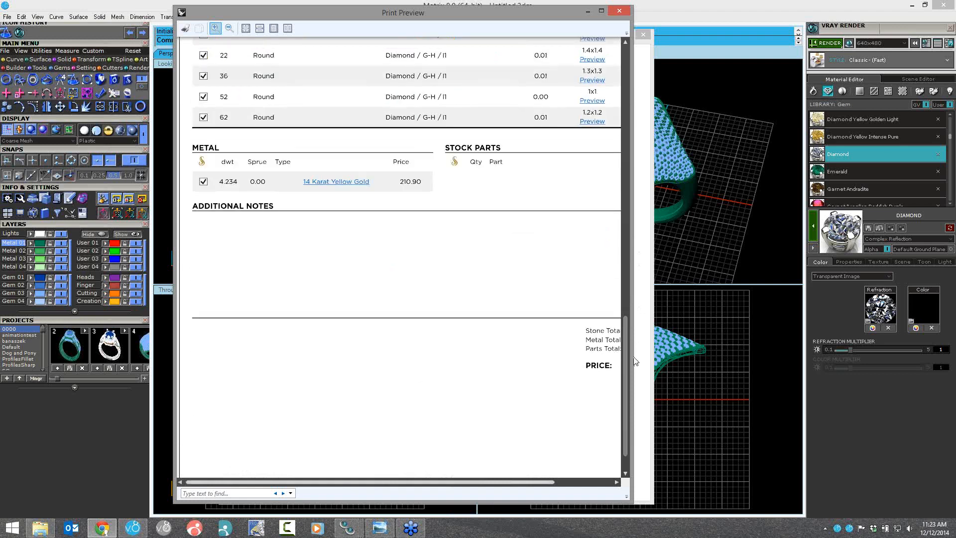
{"action": "left_click_drag", "start_coordinate": [632, 355], "coordinate": [700, 359]}
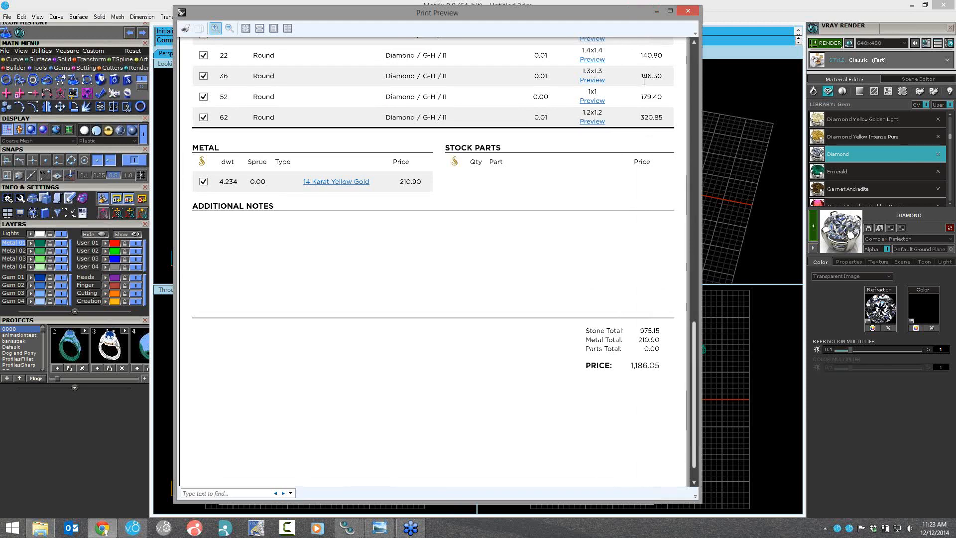
{"action": "left_click", "coordinate": [687, 11]}
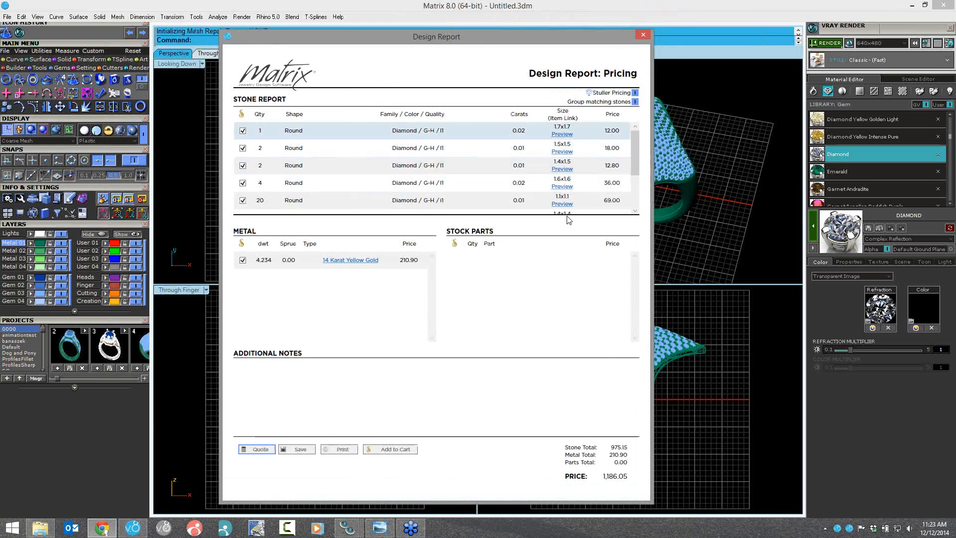
Step: Turn off Stuller pricing in the design report, open the 1.7x1.7 stone's row for manual entry, and close the report
{"action": "left_click", "coordinate": [636, 94]}
{"action": "left_click", "coordinate": [482, 135]}
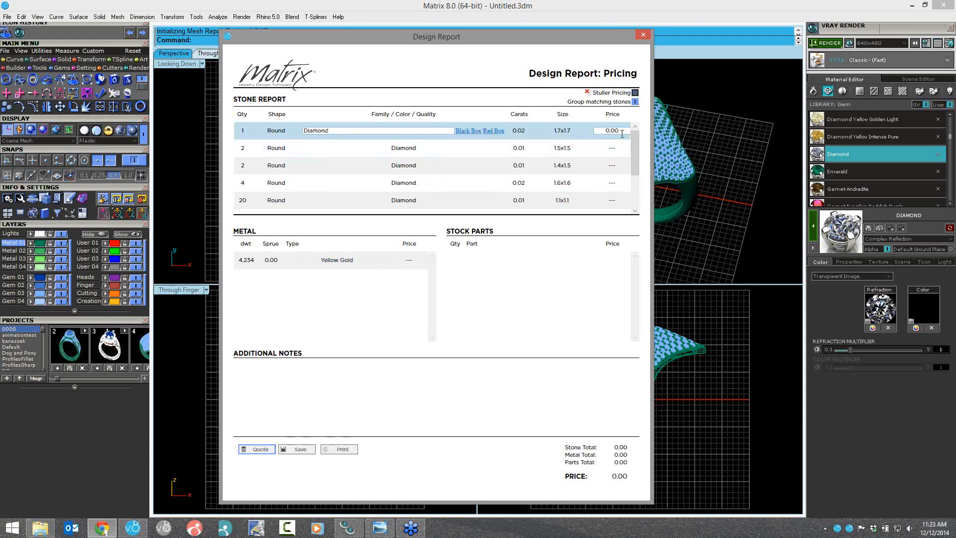
{"action": "left_click", "coordinate": [536, 273]}
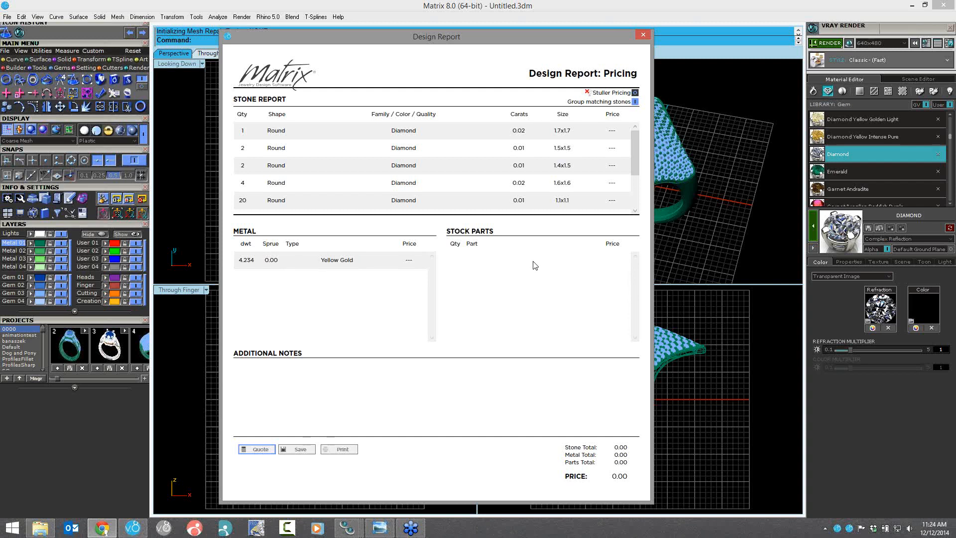
{"action": "left_click", "coordinate": [644, 35]}
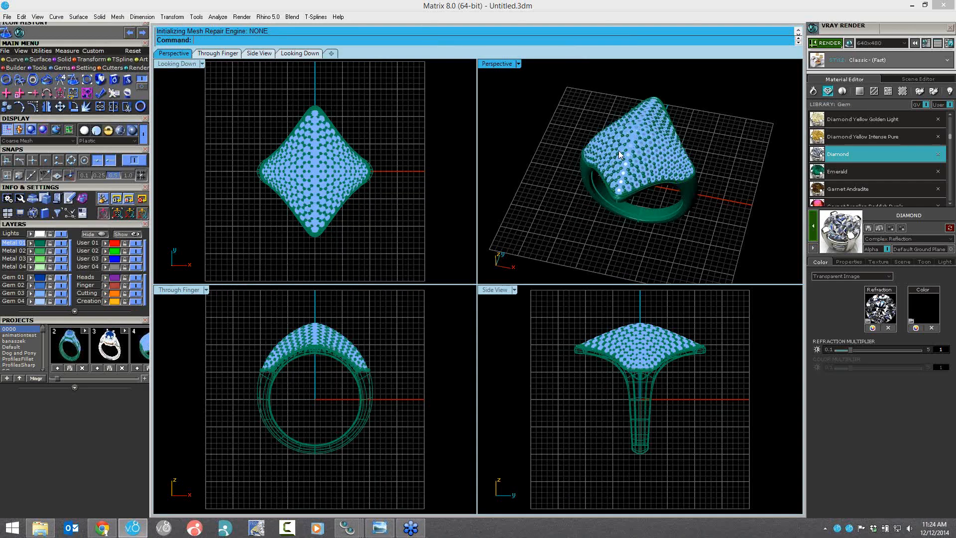
Step: Delete the current ring and load saved ring 18 from the 0000 project collection
{"action": "left_click_drag", "start_coordinate": [687, 235], "coordinate": [699, 248]}
{"action": "key", "text": "Delete"}
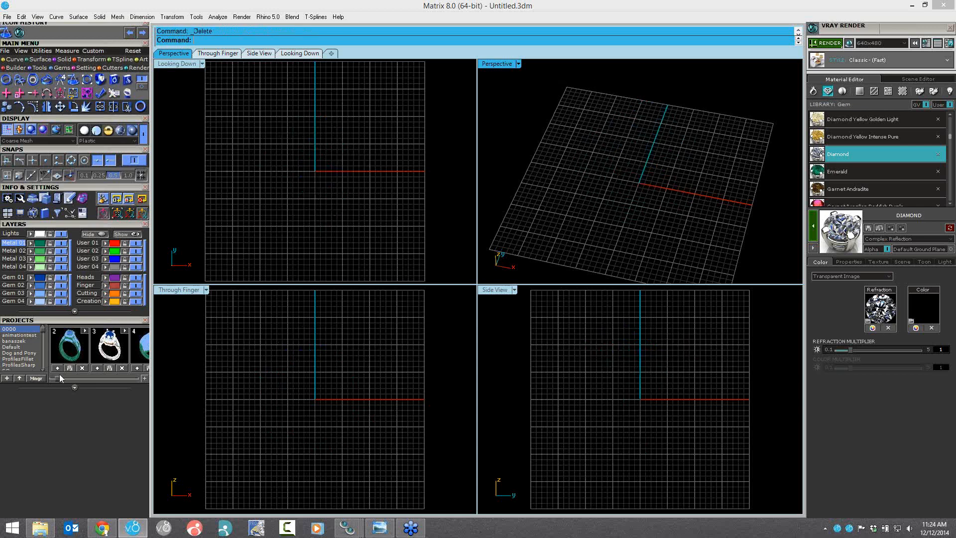
{"action": "left_click_drag", "start_coordinate": [61, 378], "coordinate": [69, 378]}
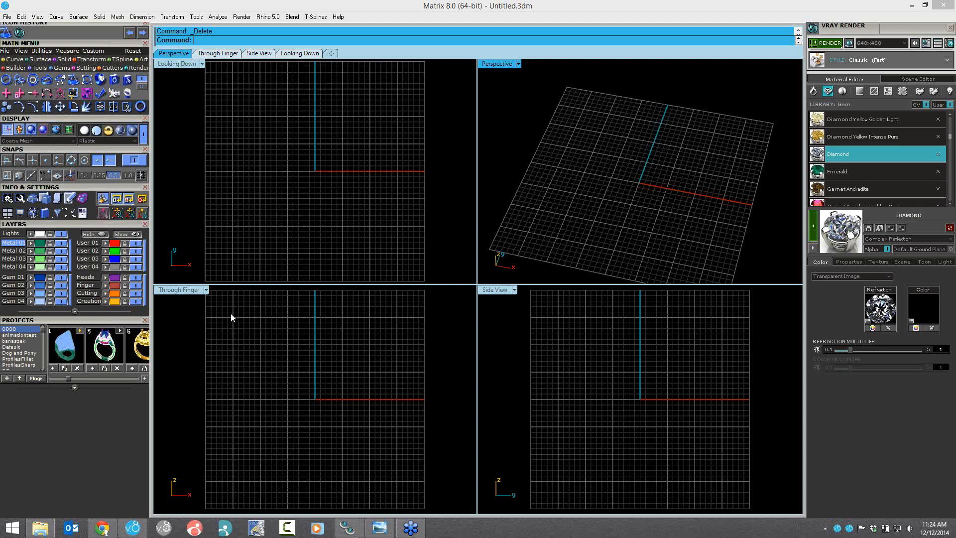
{"action": "left_click_drag", "start_coordinate": [74, 379], "coordinate": [135, 379]}
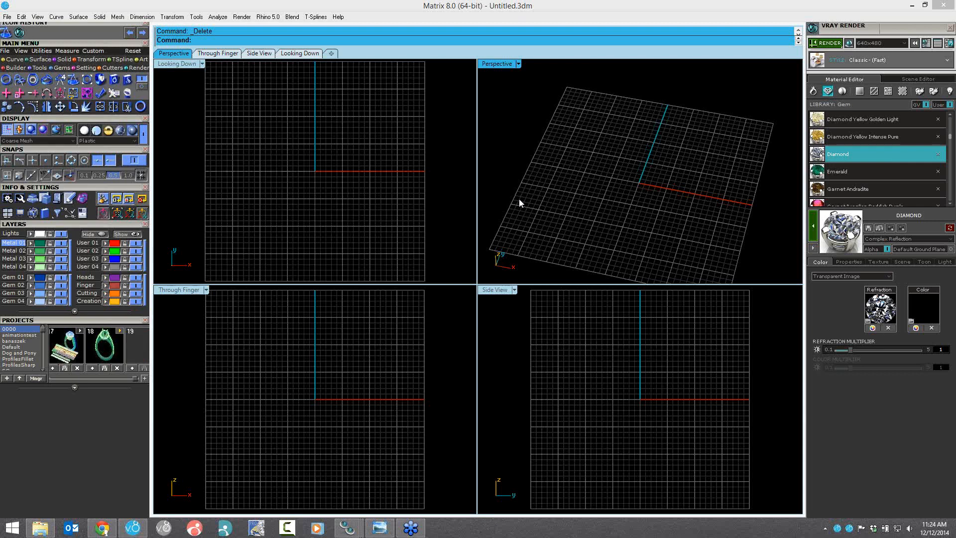
{"action": "mouse_move", "coordinate": [628, 193]}
{"action": "right_mouse_down", "text": "shift"}
{"action": "mouse_move", "coordinate": [637, 200]}
{"action": "mouse_move", "coordinate": [635, 165]}
{"action": "right_mouse_up", "text": "shift"}
{"action": "left_click", "coordinate": [636, 199]}
{"action": "scroll", "coordinate": [635, 126], "scroll_direction": "up", "scroll_amount": 5}
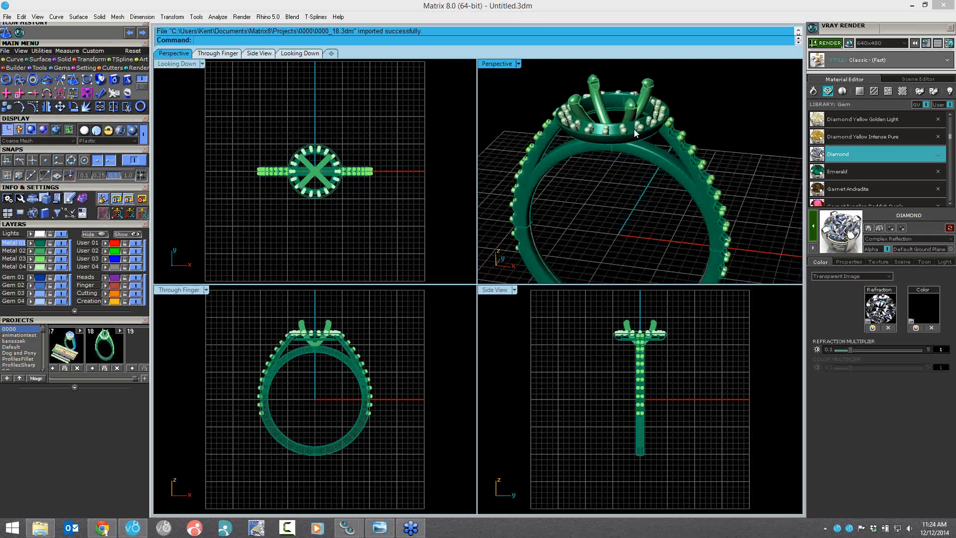
Step: Inspect the ring's beads, prongs and separate shank parts from several angles, selecting a shank section and the whole ring
{"action": "right_click_drag", "start_coordinate": [659, 143], "coordinate": [703, 113]}
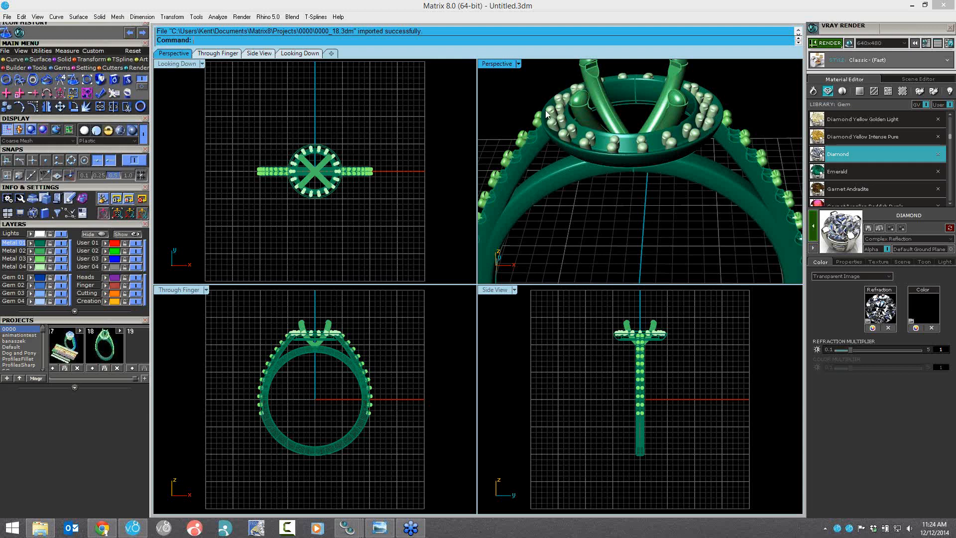
{"action": "right_click_drag", "start_coordinate": [578, 125], "coordinate": [619, 184]}
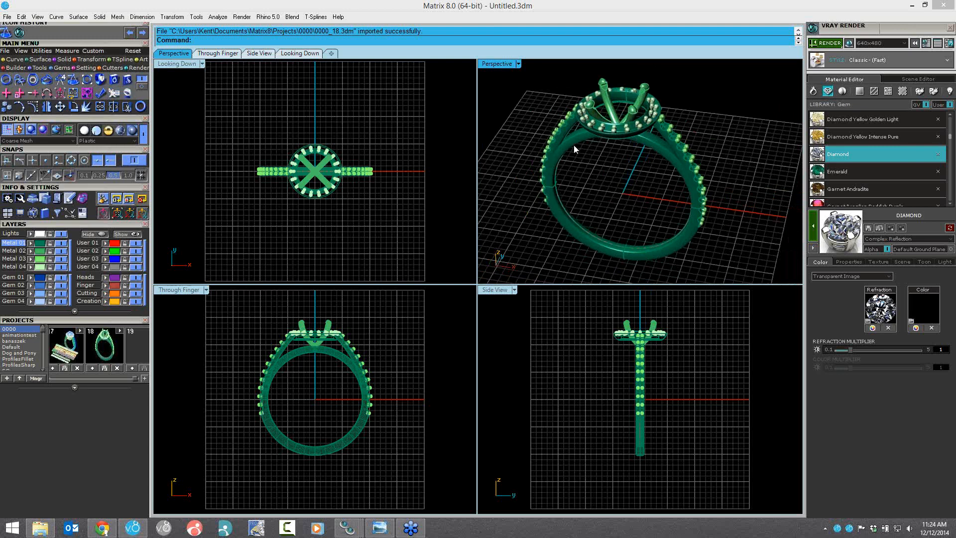
{"action": "left_click", "coordinate": [595, 157]}
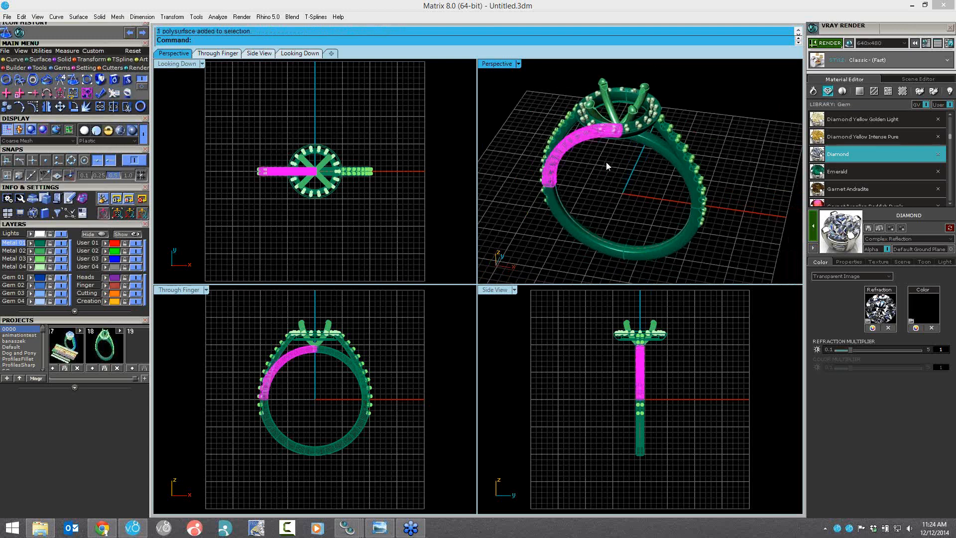
{"action": "right_click_drag", "start_coordinate": [605, 161], "coordinate": [536, 89]}
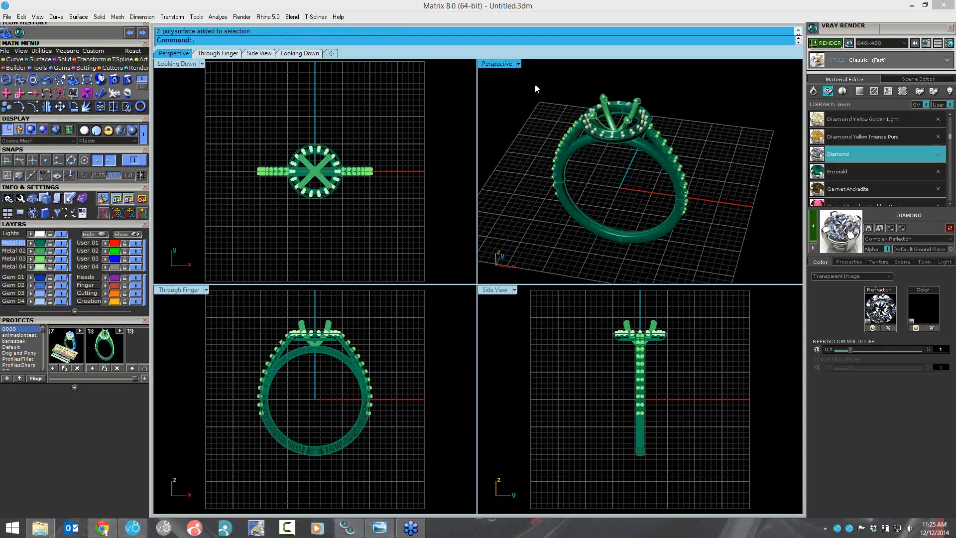
{"action": "left_click_drag", "start_coordinate": [530, 81], "coordinate": [723, 267]}
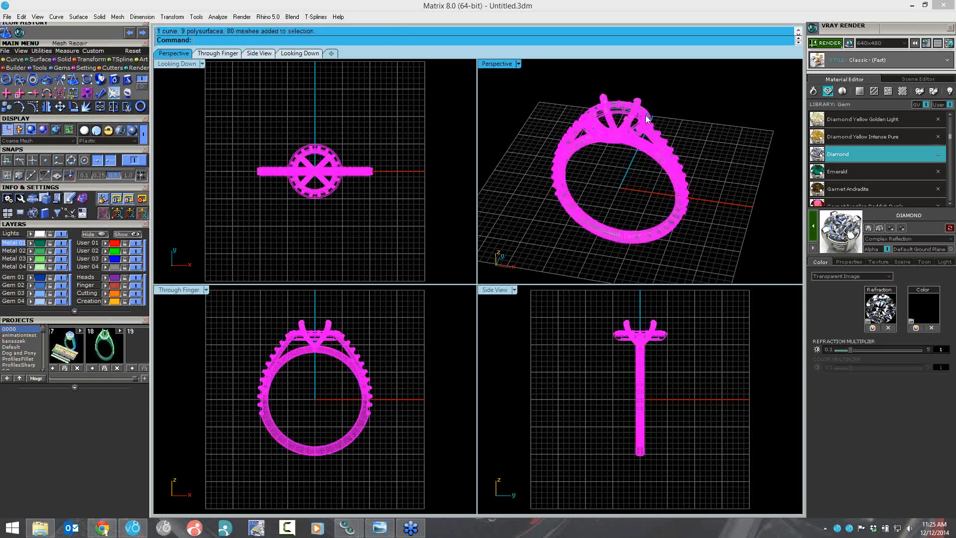
{"action": "left_click", "coordinate": [547, 97]}
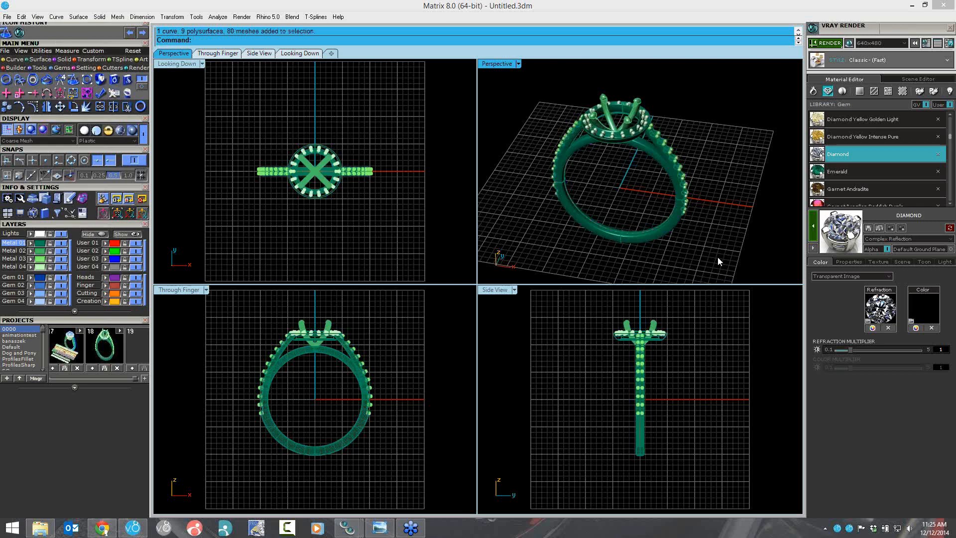
Step: Create a print mesh from the whole ring with the default options and review its Mesh Repair report
{"action": "left_click_drag", "start_coordinate": [534, 83], "coordinate": [718, 257]}
{"action": "left_click", "coordinate": [89, 105]}
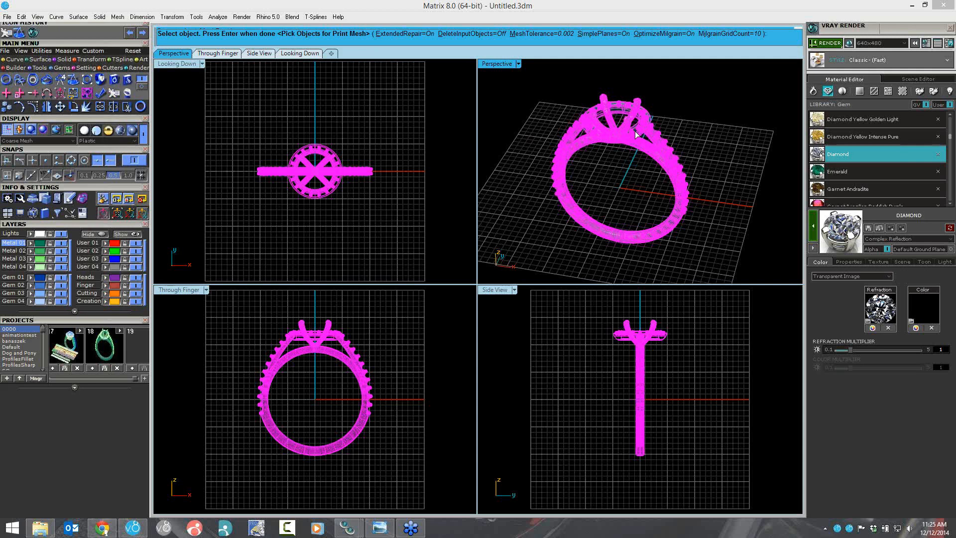
{"action": "key", "text": "Return"}
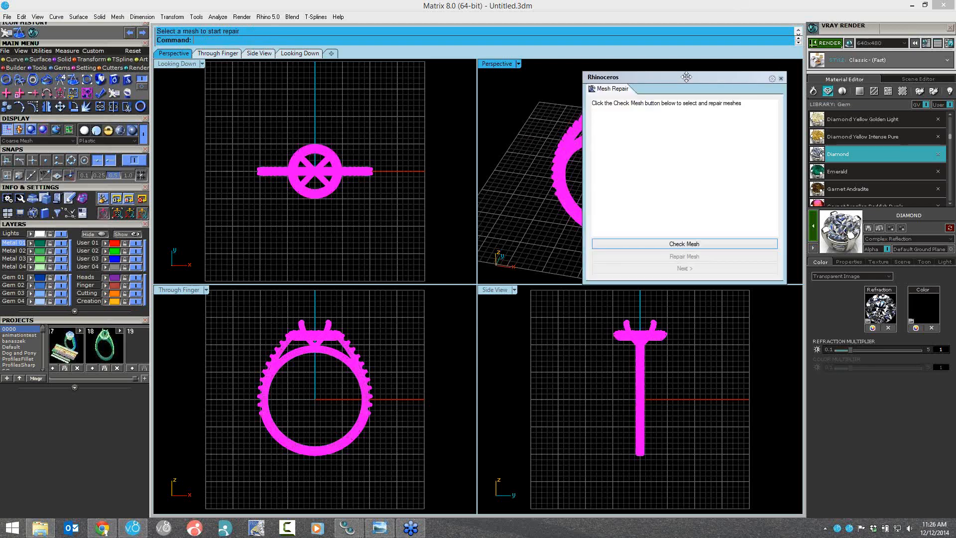
{"action": "left_click_drag", "start_coordinate": [686, 77], "coordinate": [463, 86]}
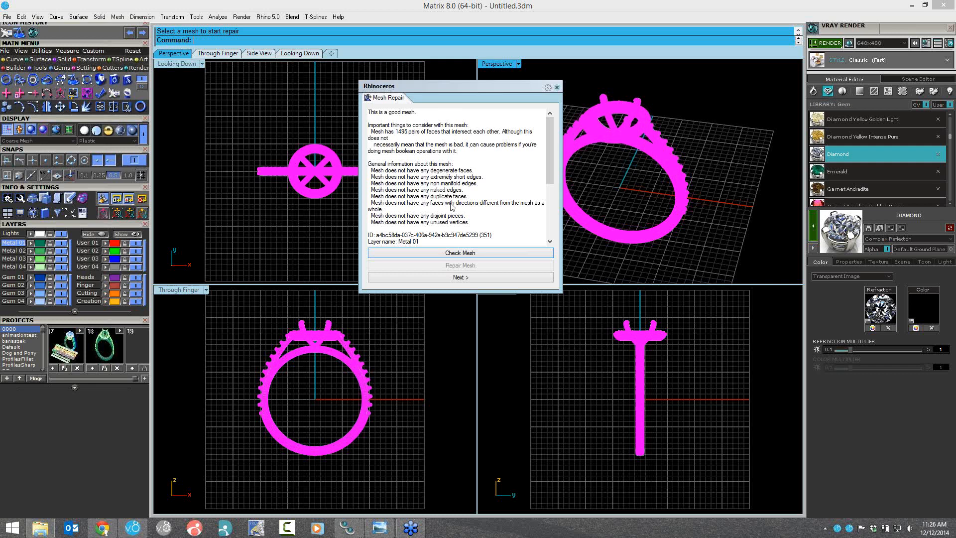
{"action": "left_click", "coordinate": [557, 88]}
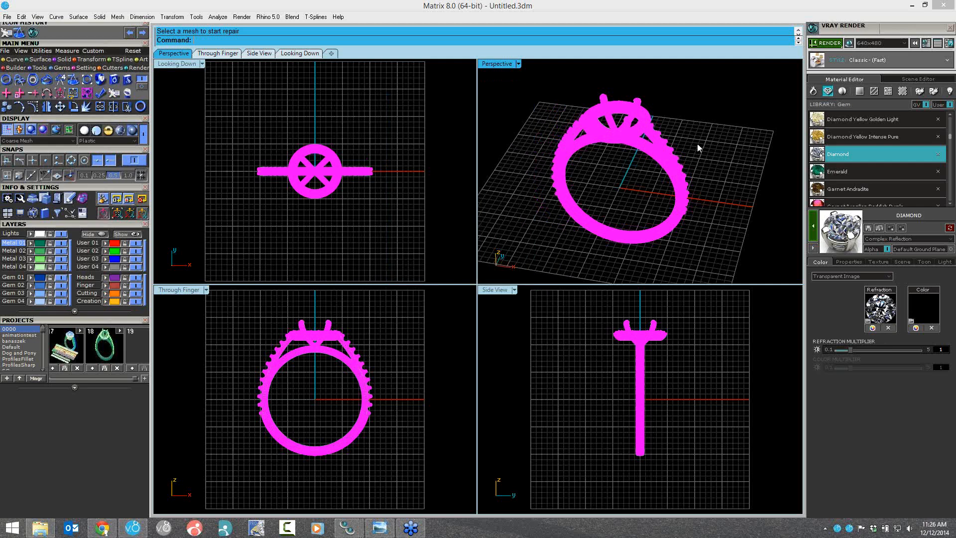
Step: Enable the gumball, move the print mesh off the original ring in the Looking Down view, and compare both
{"action": "left_click", "coordinate": [662, 158]}
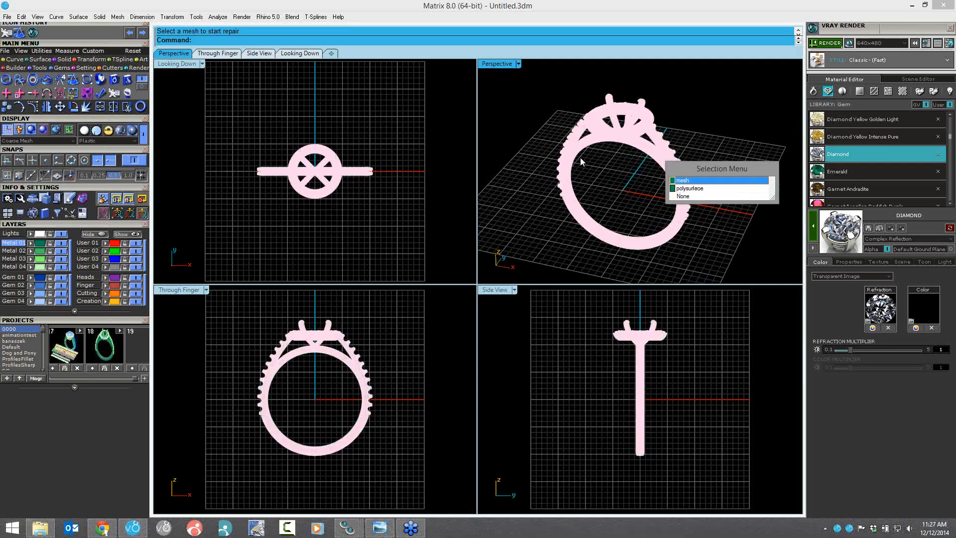
{"action": "left_click", "coordinate": [681, 181]}
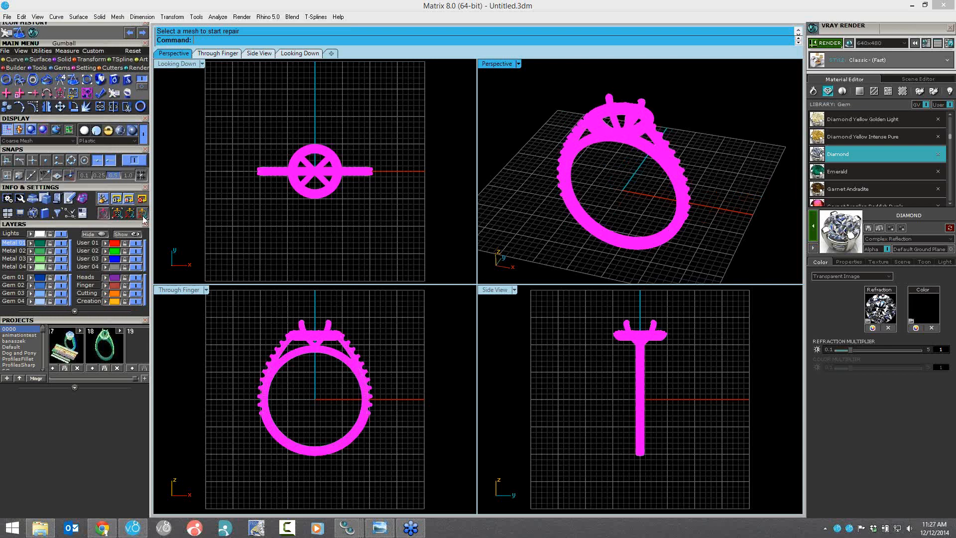
{"action": "left_click", "coordinate": [142, 214]}
{"action": "left_click_drag", "start_coordinate": [311, 160], "coordinate": [314, 219]}
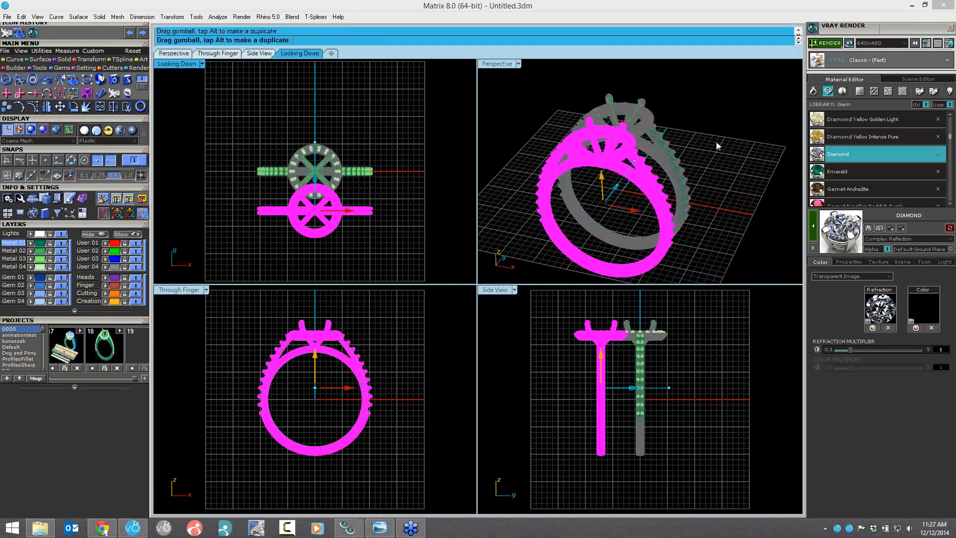
{"action": "left_click", "coordinate": [717, 145]}
{"action": "scroll", "coordinate": [648, 109], "scroll_direction": "up", "scroll_amount": 5}
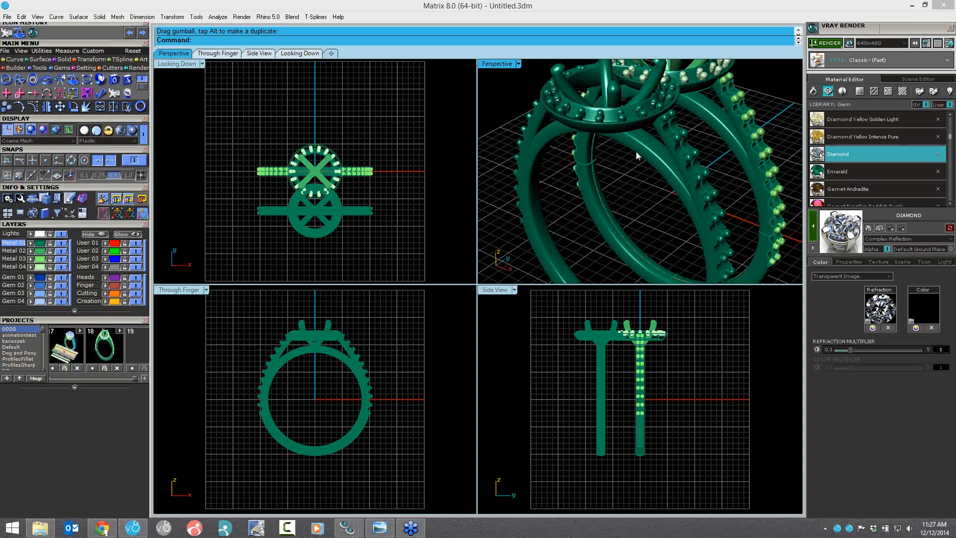
{"action": "scroll", "coordinate": [632, 148], "scroll_direction": "down", "scroll_amount": 3}
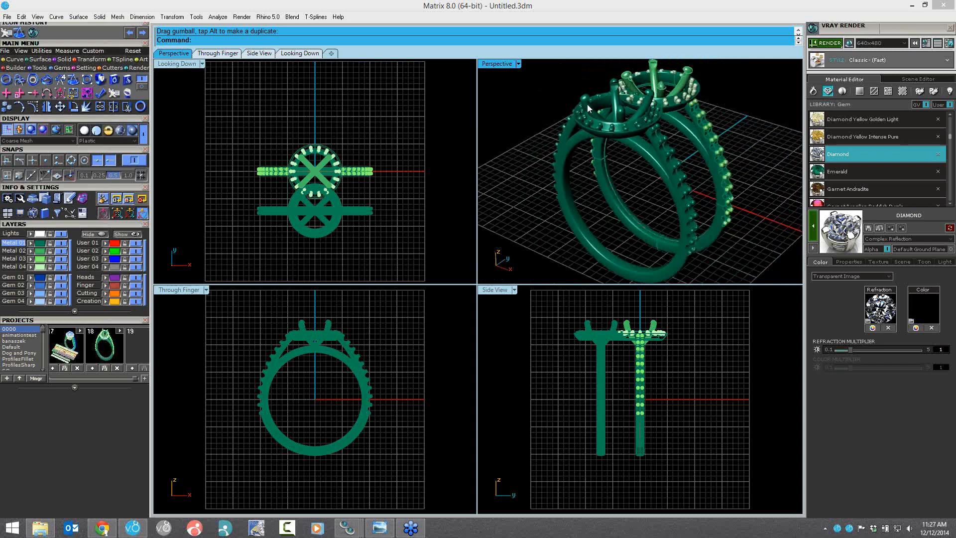
{"action": "scroll", "coordinate": [720, 247], "scroll_direction": "down", "scroll_amount": 3}
Step: Delete both rings and load saved ring 5 from the 0000 project collection
{"action": "left_click_drag", "start_coordinate": [722, 248], "coordinate": [558, 90]}
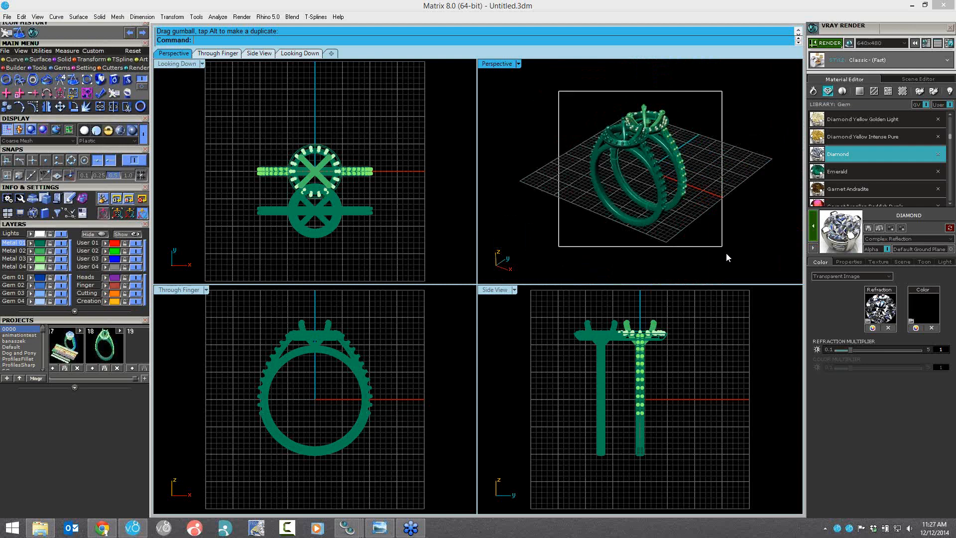
{"action": "key", "text": "Delete"}
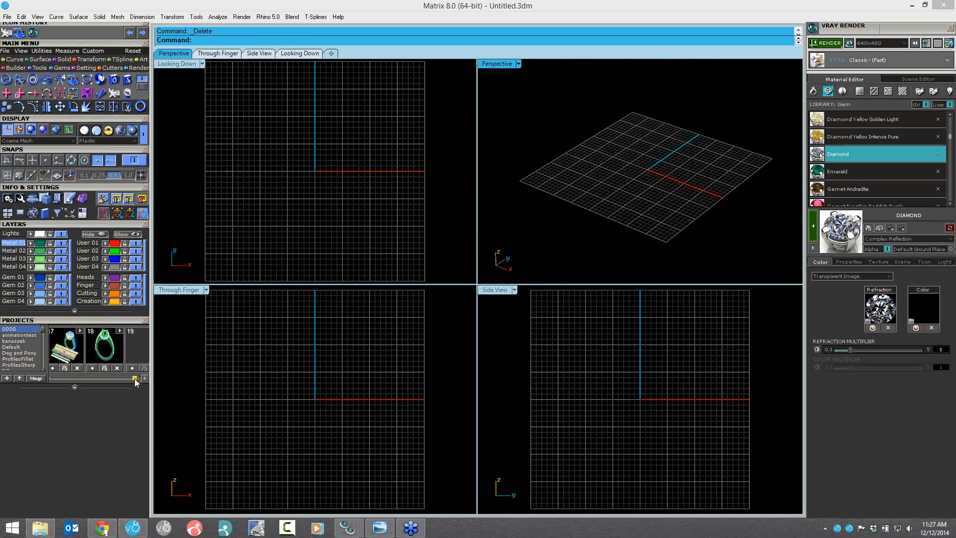
{"action": "left_click_drag", "start_coordinate": [135, 379], "coordinate": [69, 379]}
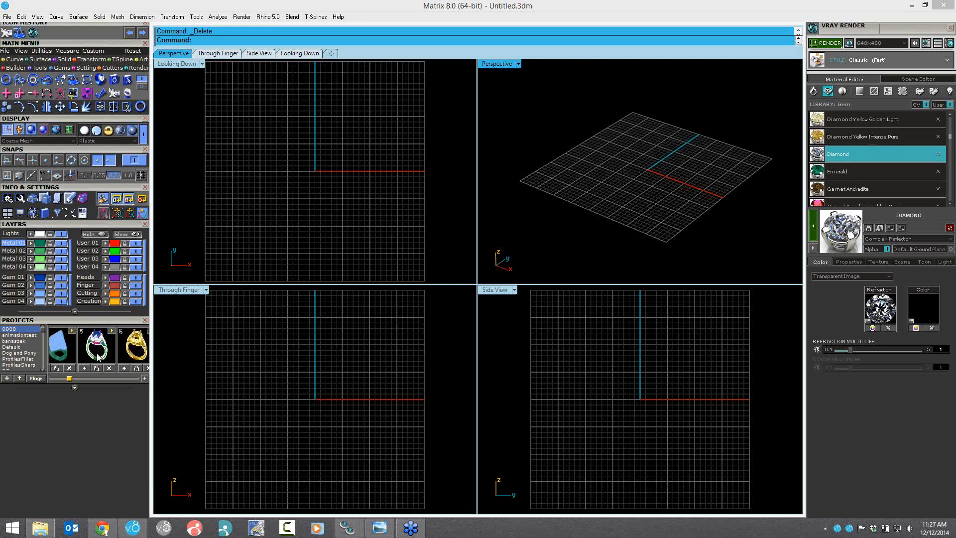
{"action": "left_click_drag", "start_coordinate": [98, 356], "coordinate": [495, 65]}
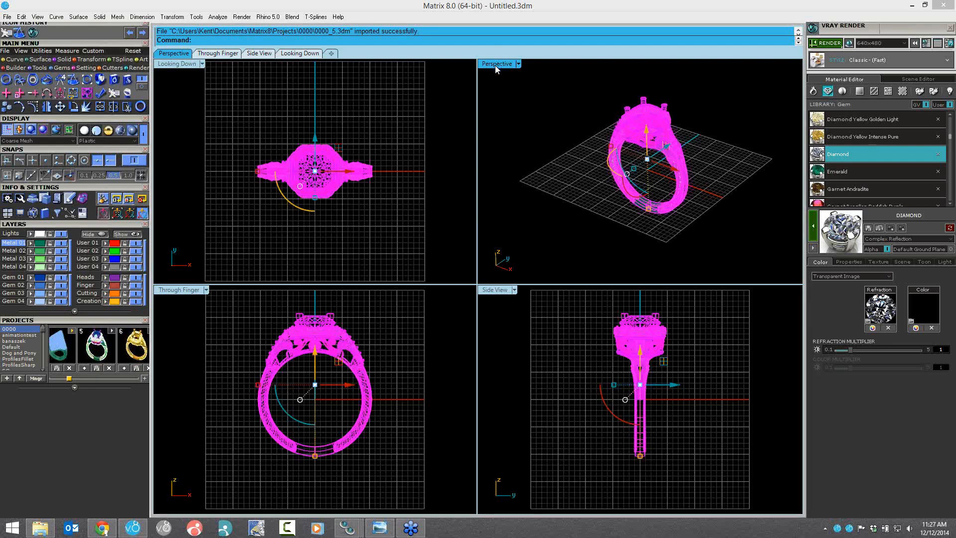
Step: Maximize the Perspective viewport and examine the deselected ring up close
{"action": "double_click", "coordinate": [495, 65]}
{"action": "left_click", "coordinate": [499, 281]}
{"action": "scroll", "coordinate": [467, 233], "scroll_direction": "up", "scroll_amount": 4}
{"action": "right_click_drag", "start_coordinate": [467, 233], "coordinate": [495, 268]}
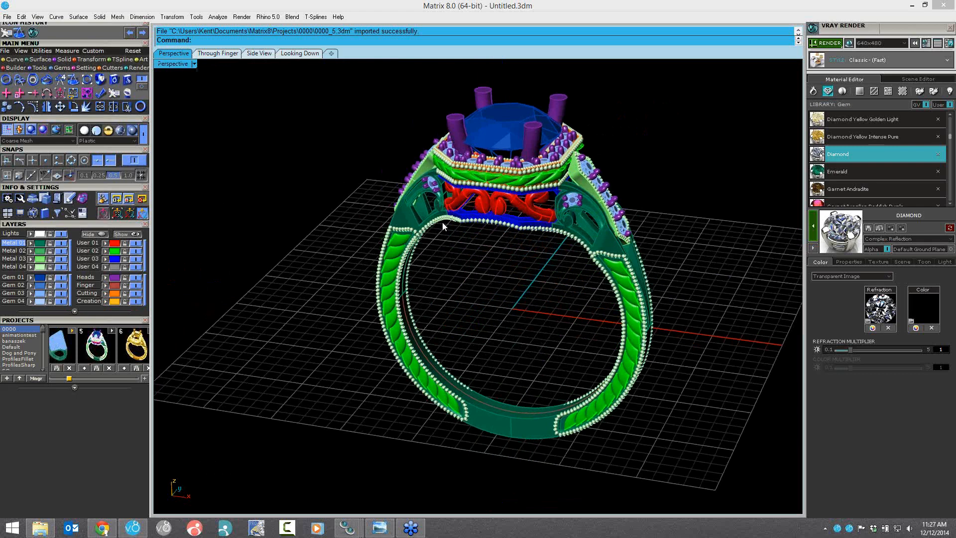
Step: Hide the Metal 04, Metal 01, Heads, Gem 01 and Gem 03 layers of the ring
{"action": "left_click", "coordinate": [61, 267]}
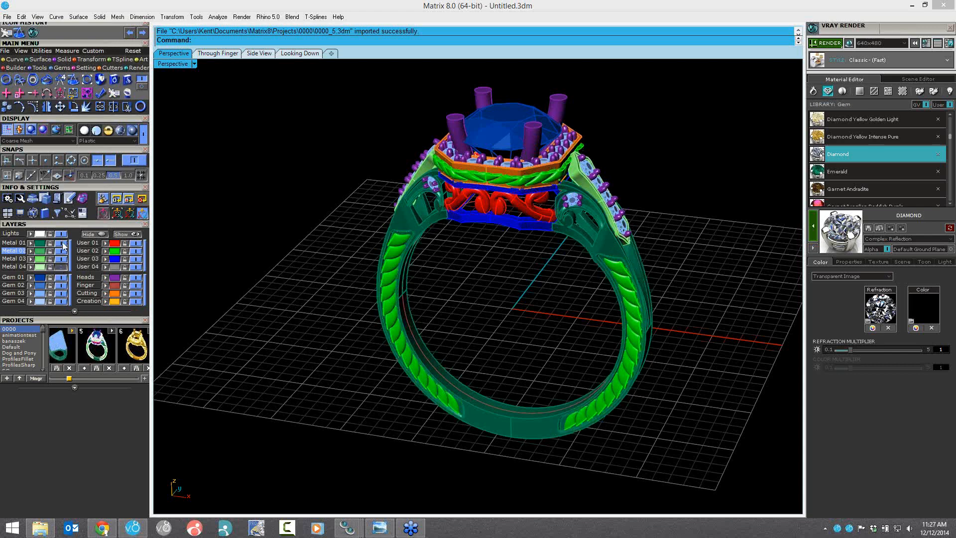
{"action": "left_click", "coordinate": [62, 243]}
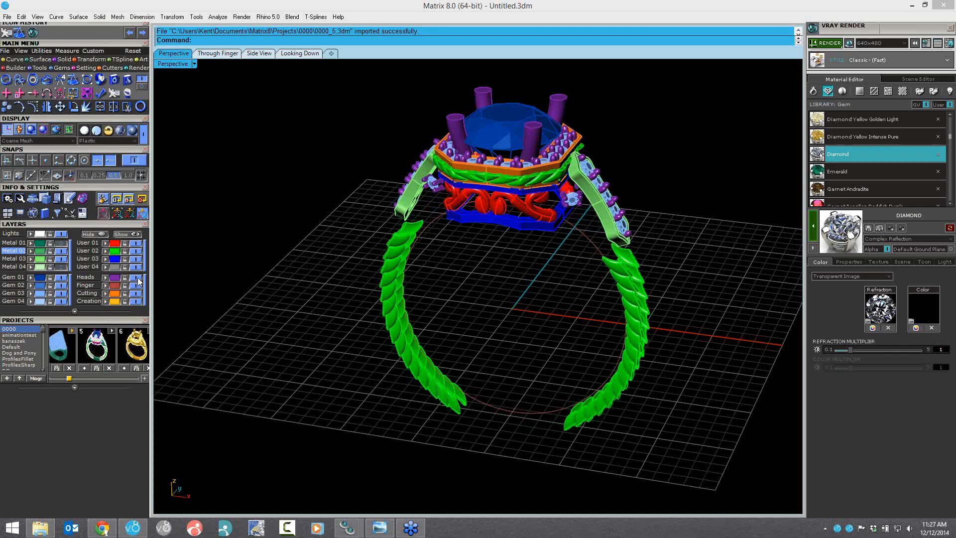
{"action": "left_click", "coordinate": [136, 277]}
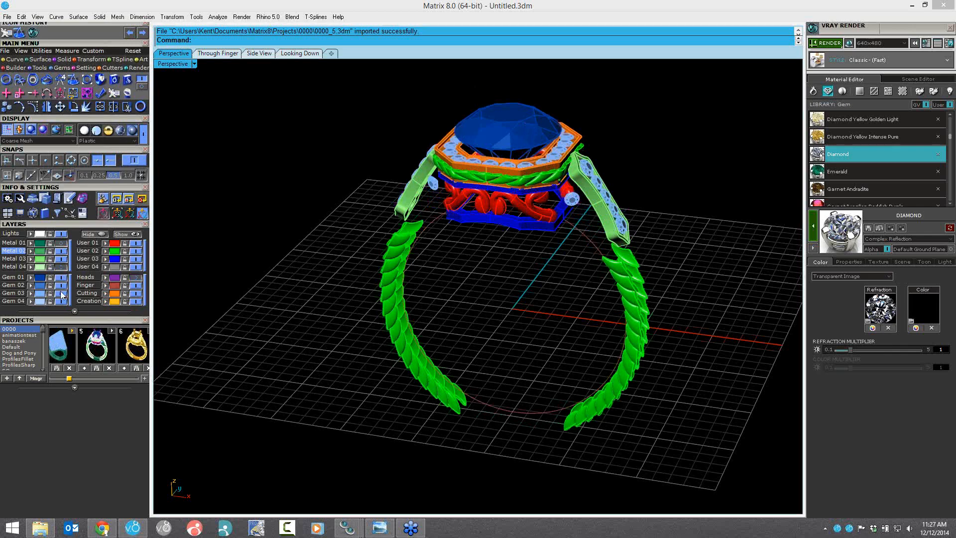
{"action": "left_click", "coordinate": [61, 292]}
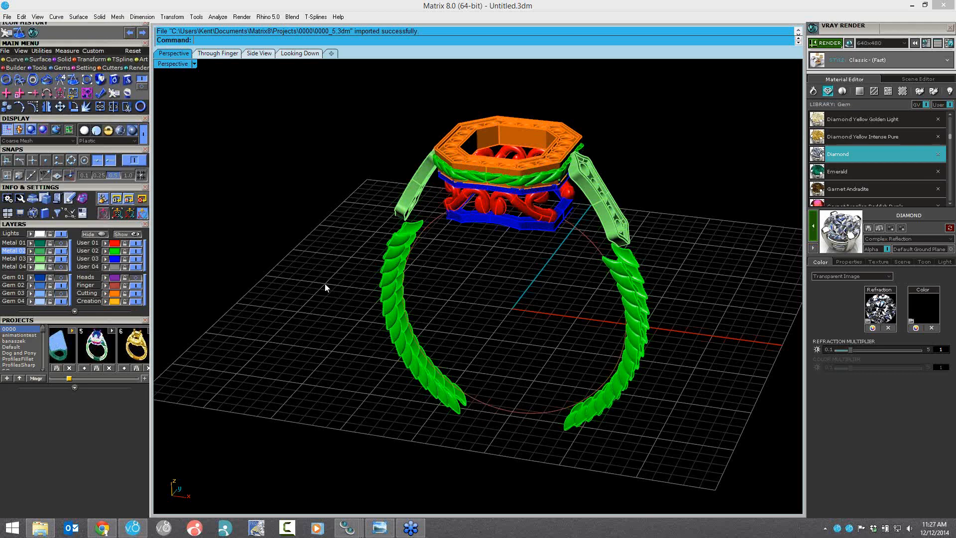
Step: Examine the separate green shank pieces, side gem settings and gallery parts up close from several angles
{"action": "scroll", "coordinate": [325, 283], "scroll_direction": "up", "scroll_amount": 5}
{"action": "scroll", "coordinate": [331, 279], "scroll_direction": "up", "scroll_amount": 2}
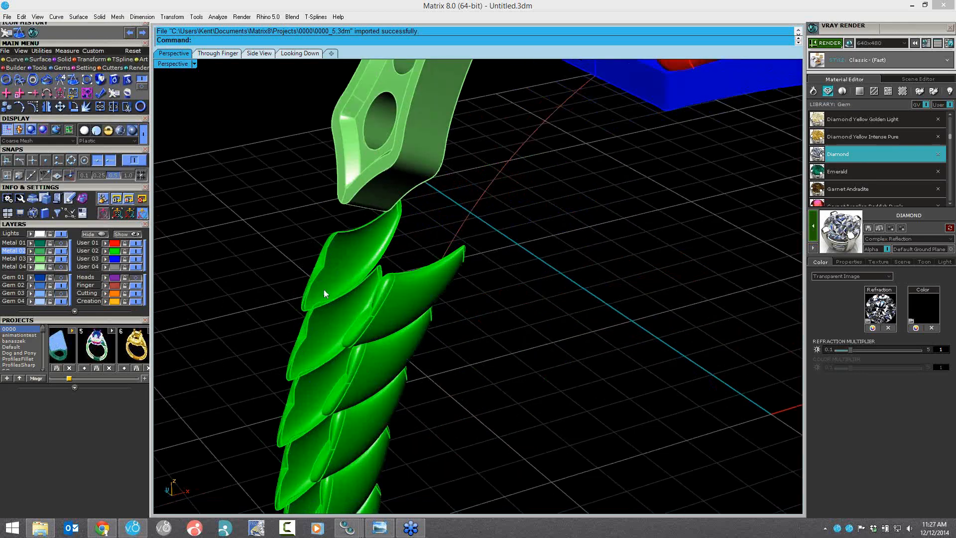
{"action": "scroll", "coordinate": [348, 273], "scroll_direction": "up", "scroll_amount": 2}
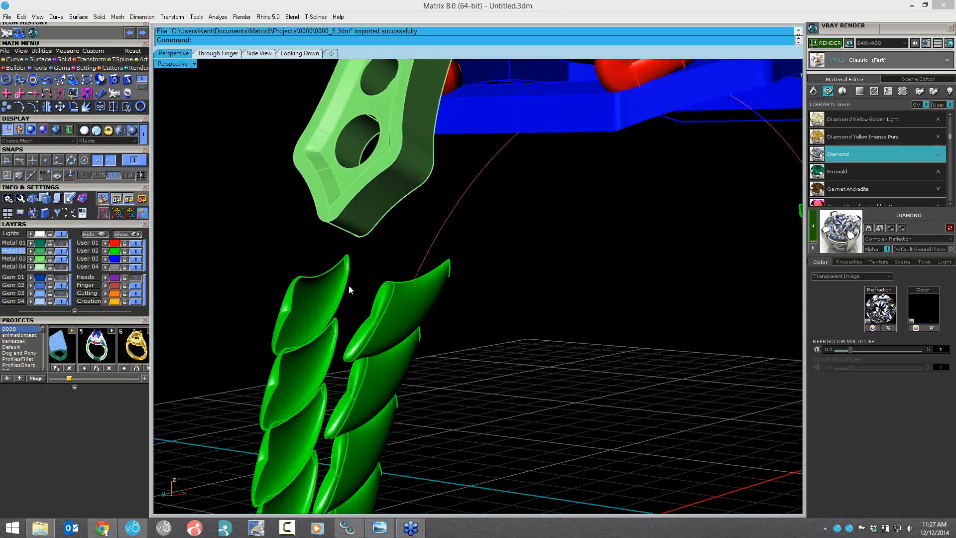
{"action": "scroll", "coordinate": [316, 321], "scroll_direction": "down", "scroll_amount": 2}
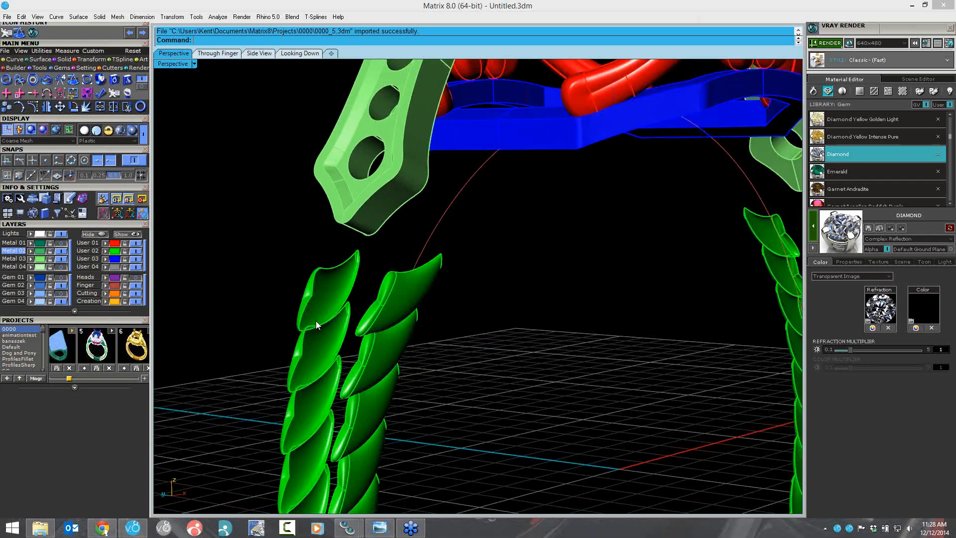
{"action": "scroll", "coordinate": [359, 294], "scroll_direction": "up", "scroll_amount": 4}
{"action": "scroll", "coordinate": [359, 297], "scroll_direction": "down", "scroll_amount": 3}
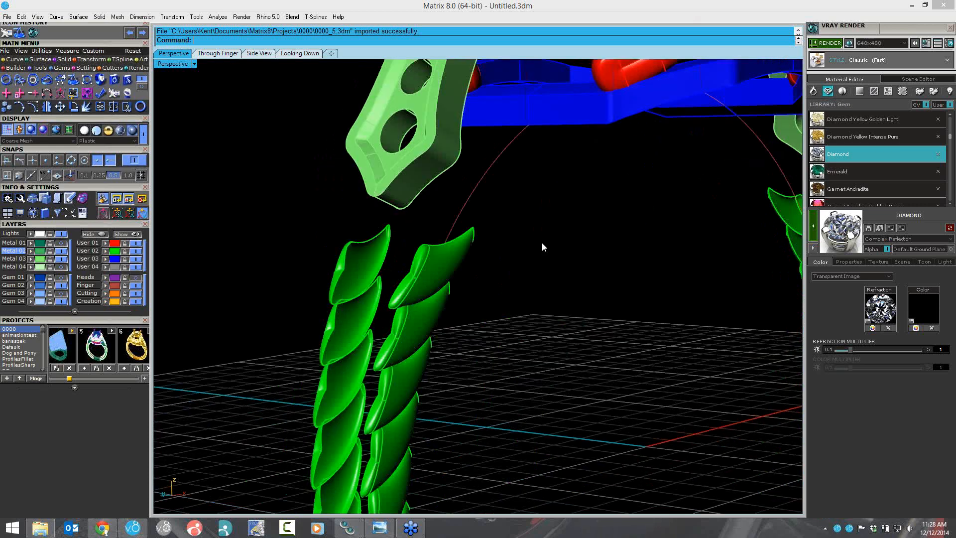
{"action": "scroll", "coordinate": [542, 242], "scroll_direction": "down", "scroll_amount": 3}
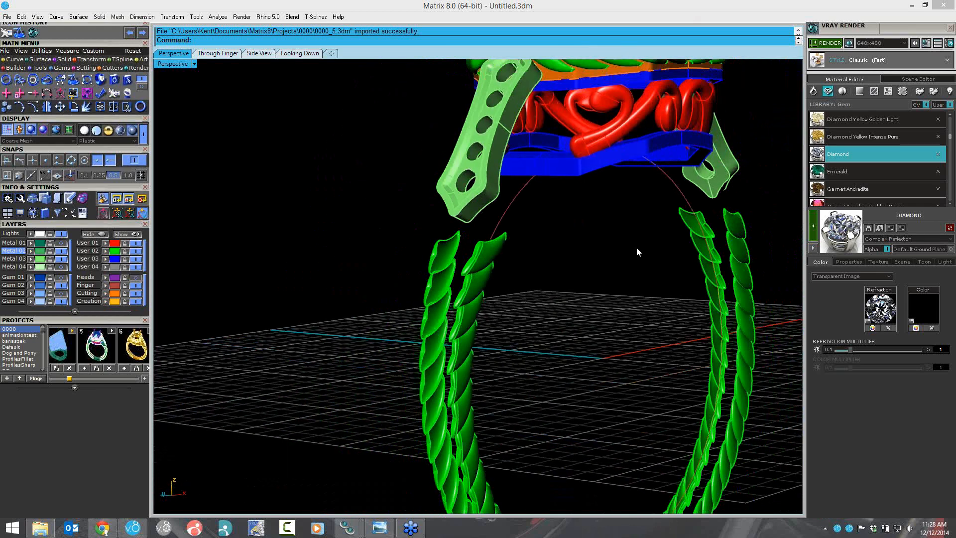
{"action": "right_click_drag", "start_coordinate": [637, 248], "coordinate": [478, 294]}
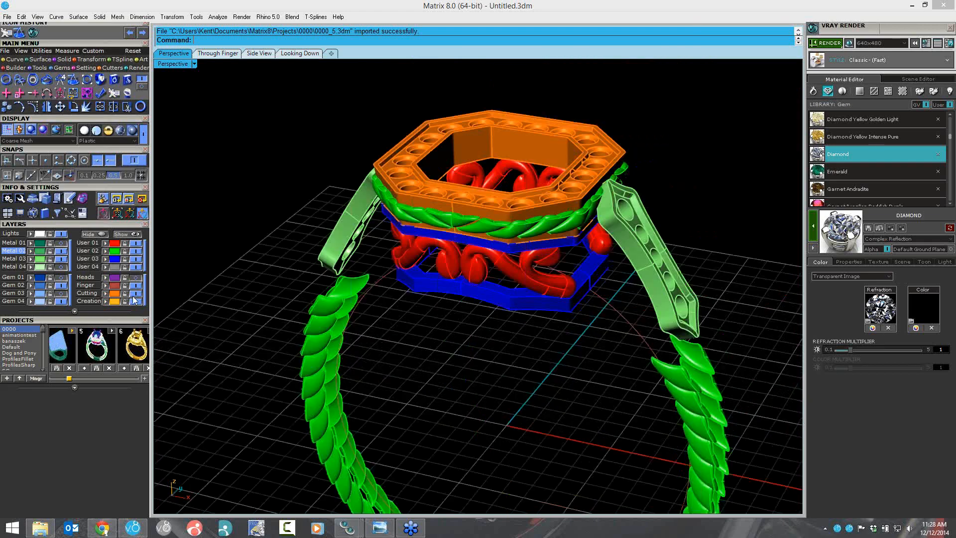
Step: Hide the orange halo layer and the red User 01 scrollwork to inspect the parts beneath, and show both again
{"action": "left_click", "coordinate": [133, 300]}
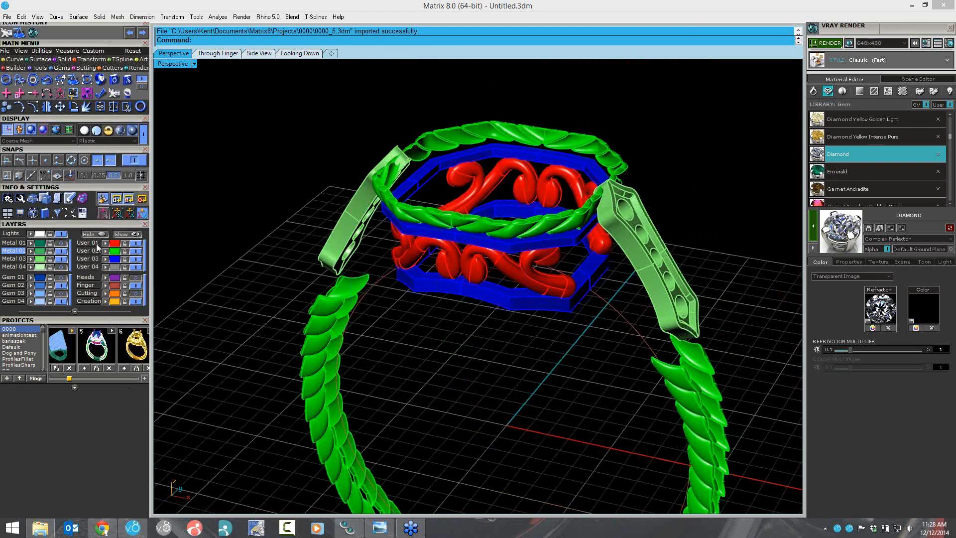
{"action": "left_click", "coordinate": [138, 244]}
{"action": "right_click_drag", "start_coordinate": [545, 311], "coordinate": [438, 217], "text": "ctrl"}
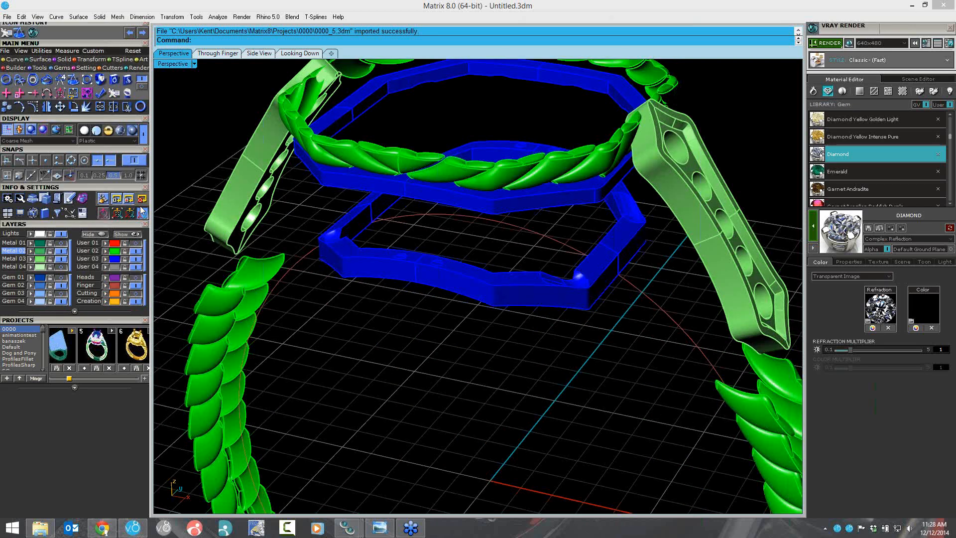
{"action": "left_click", "coordinate": [136, 244]}
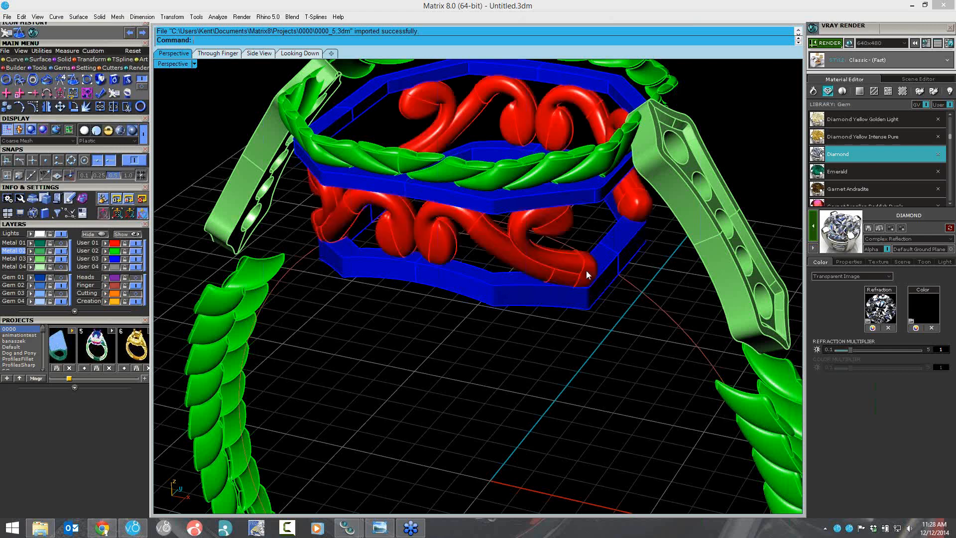
{"action": "left_click", "coordinate": [136, 300]}
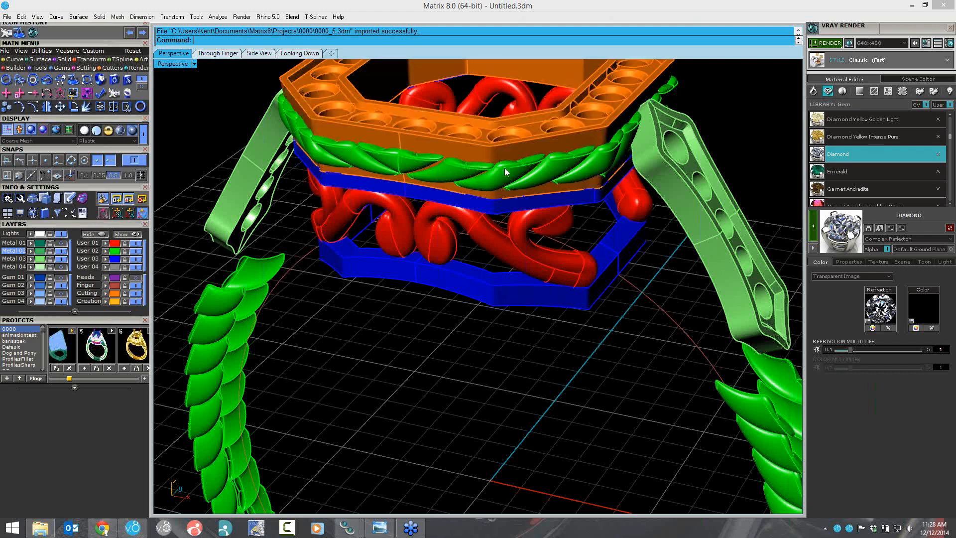
Step: Show the Metal 01, Metal 04, Heads, Gem 01 and Gem 03 layers again so the whole ring is displayed
{"action": "left_click", "coordinate": [61, 243]}
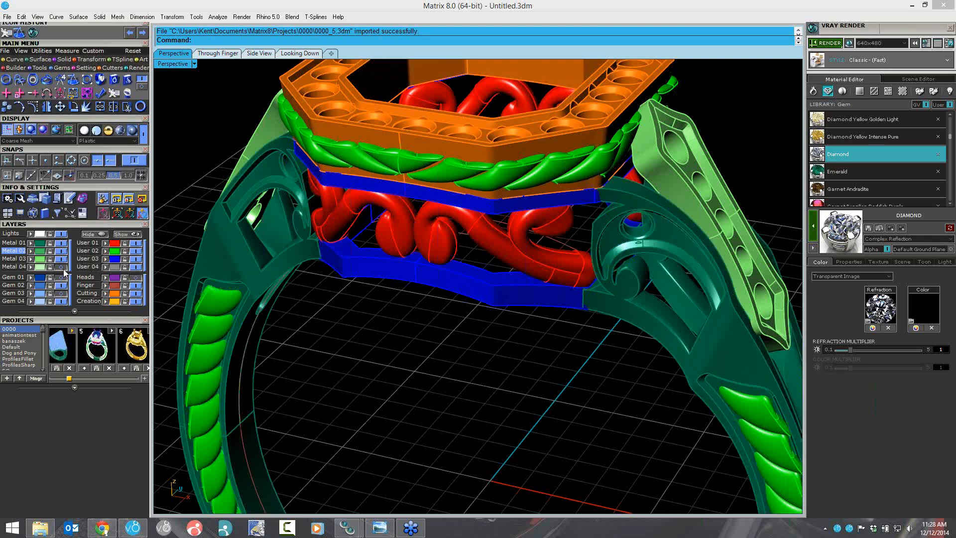
{"action": "left_click", "coordinate": [135, 277]}
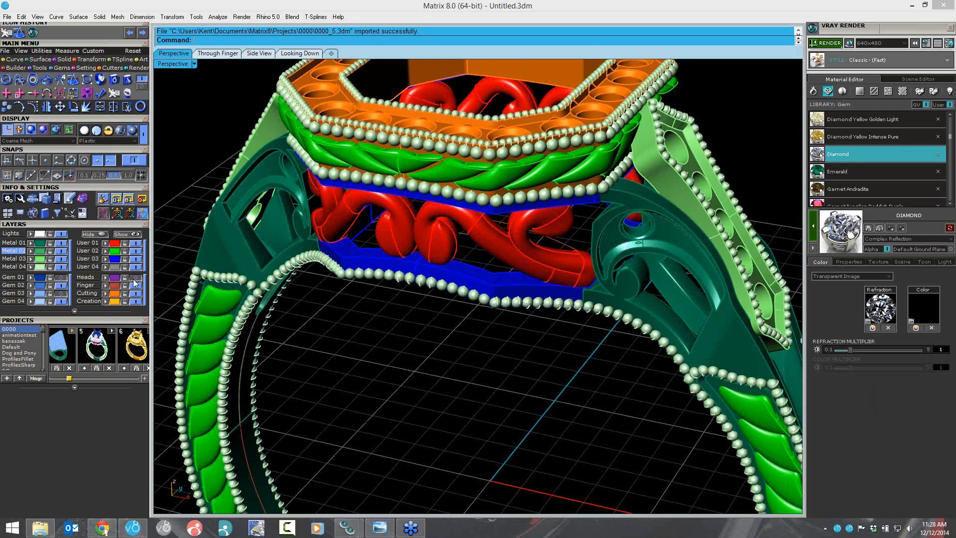
{"action": "left_click", "coordinate": [135, 278]}
{"action": "scroll", "coordinate": [459, 254], "scroll_direction": "down", "scroll_amount": 6}
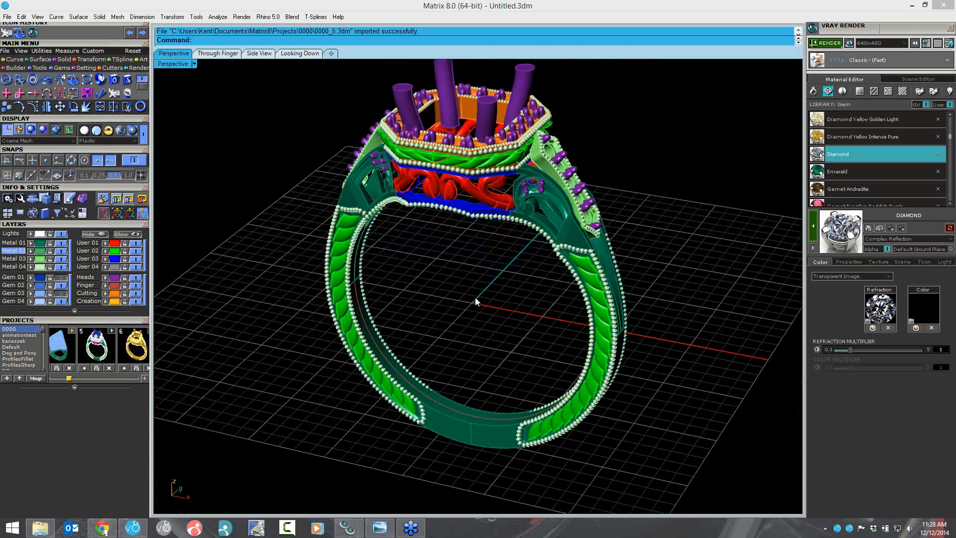
{"action": "scroll", "coordinate": [474, 297], "scroll_direction": "down", "scroll_amount": 2}
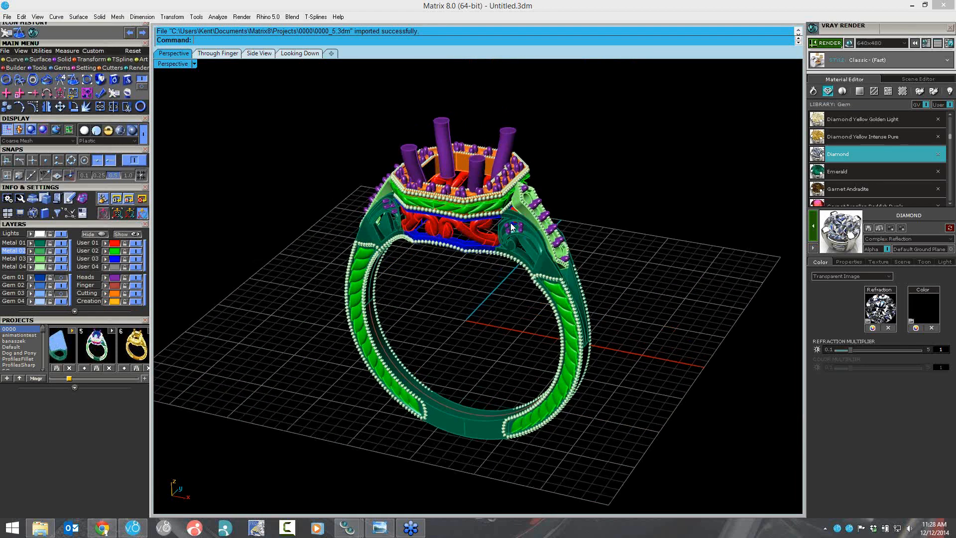
{"action": "left_click", "coordinate": [61, 277]}
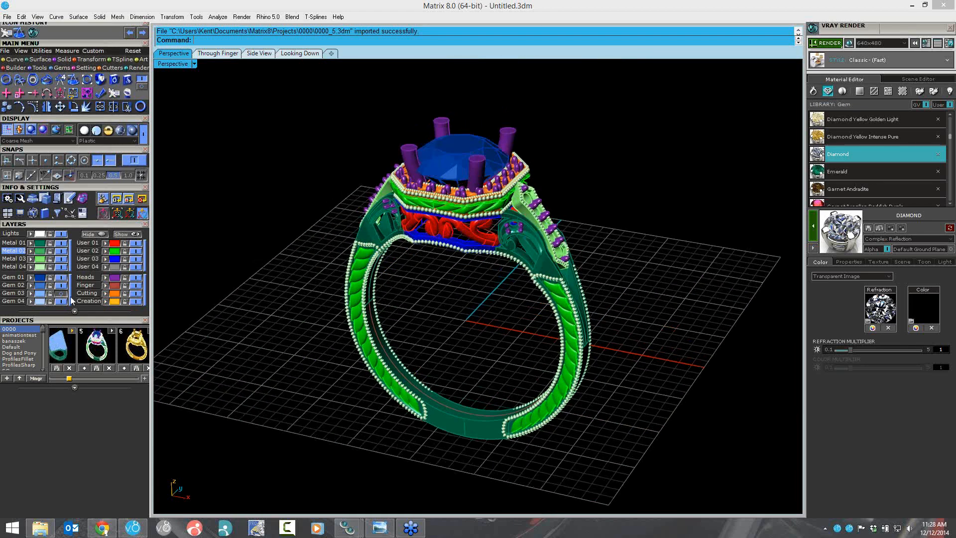
{"action": "left_click", "coordinate": [61, 293]}
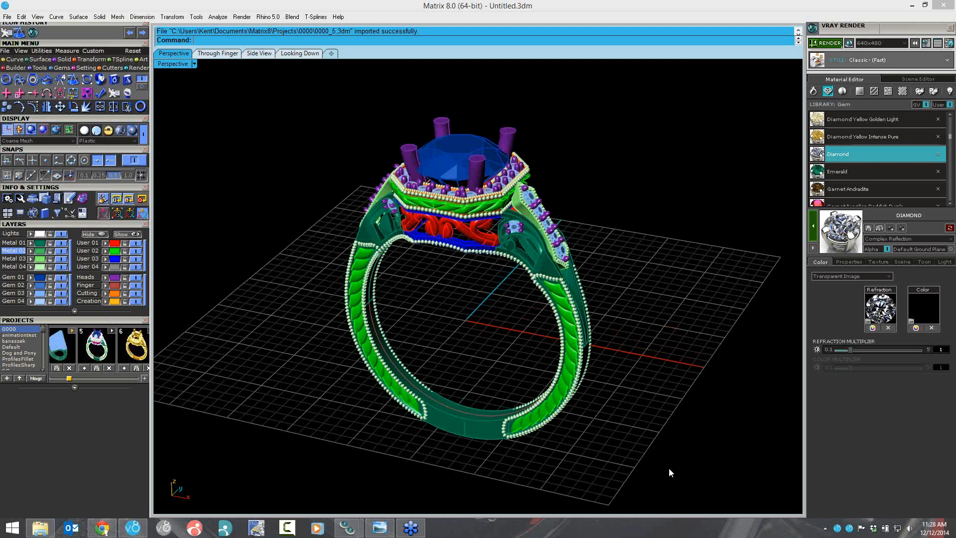
Step: Delete the whole layered ring, load saved ring 6 from the 0000 project collection and deselect it
{"action": "left_click_drag", "start_coordinate": [294, 95], "coordinate": [669, 468]}
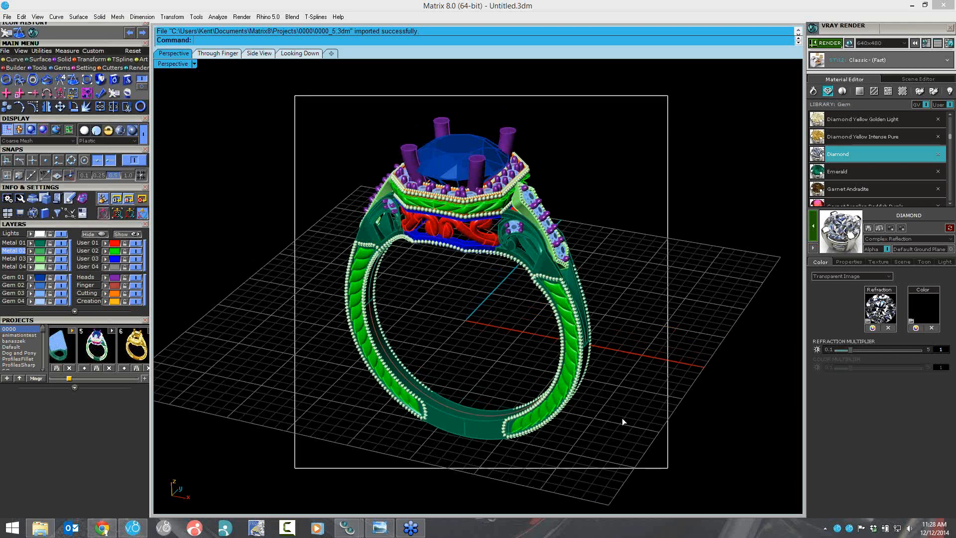
{"action": "key", "text": "Delete"}
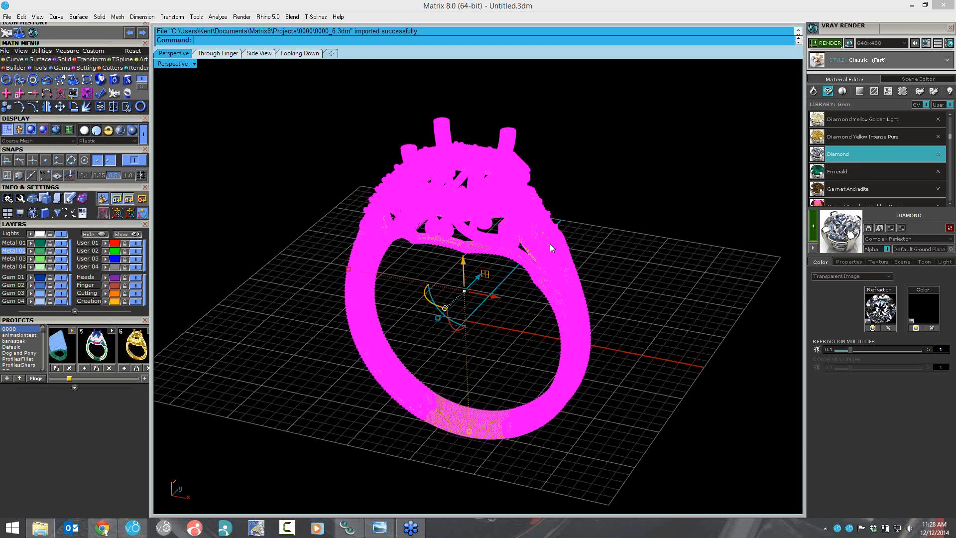
{"action": "key", "text": "Escape"}
Step: Select the gold print mesh to check that it is one object, and examine it from several angles
{"action": "left_click", "coordinate": [499, 204]}
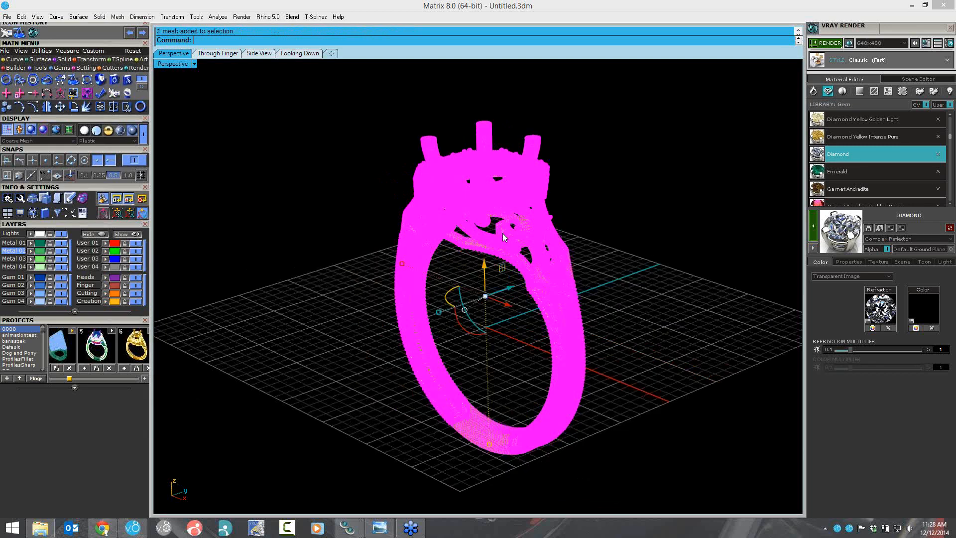
{"action": "scroll", "coordinate": [503, 233], "scroll_direction": "up", "scroll_amount": 2}
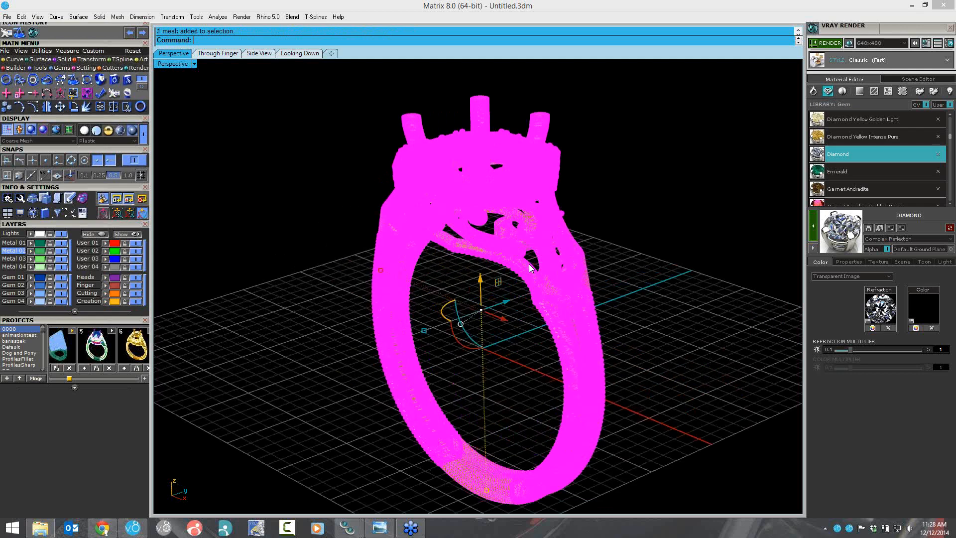
{"action": "right_click_drag", "start_coordinate": [529, 264], "coordinate": [438, 194]}
{"action": "key", "text": "Escape"}
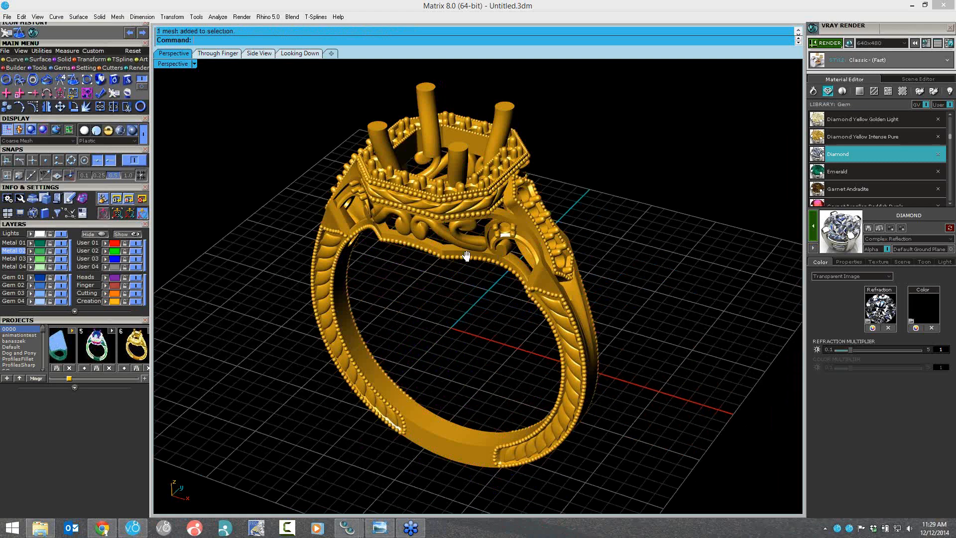
{"action": "right_click_drag", "start_coordinate": [466, 256], "coordinate": [481, 258], "text": "shift"}
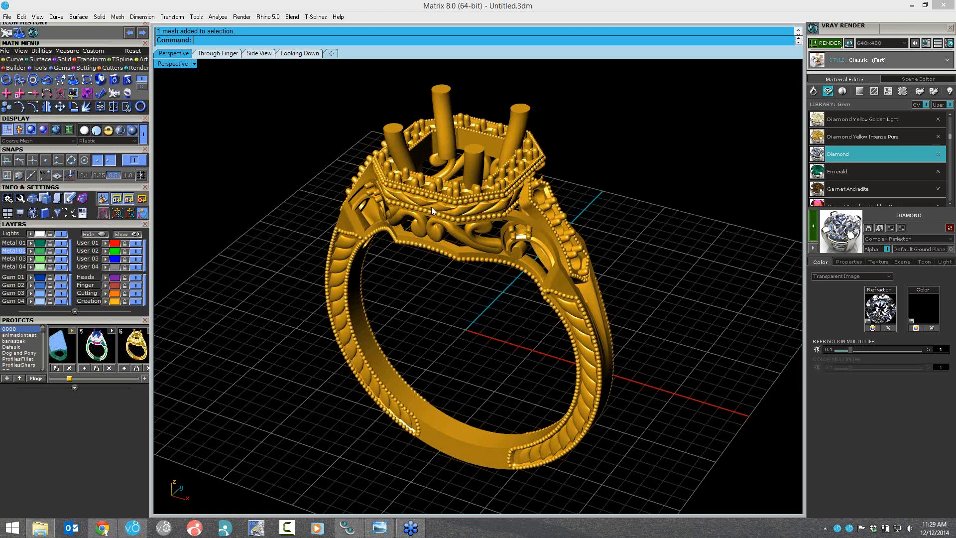
{"action": "left_click", "coordinate": [550, 231]}
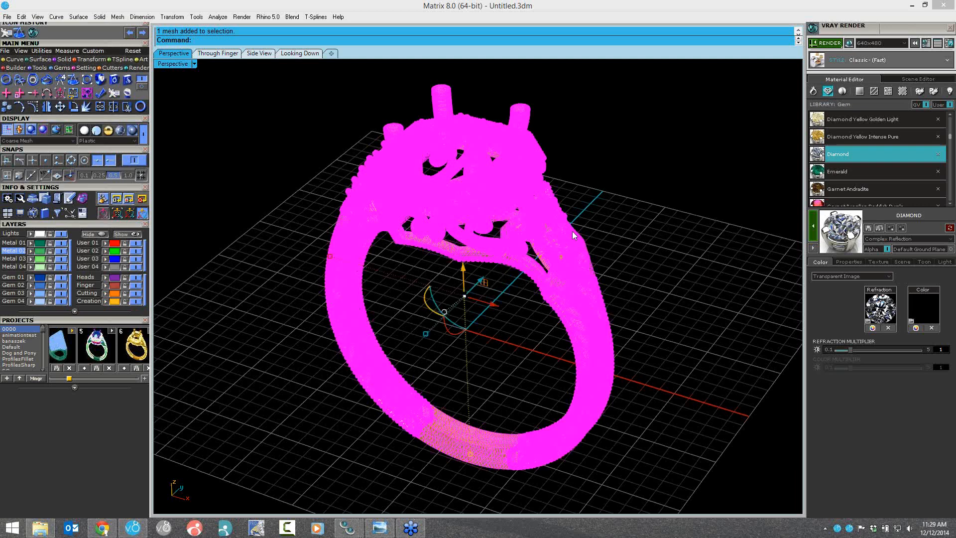
{"action": "left_click", "coordinate": [547, 246]}
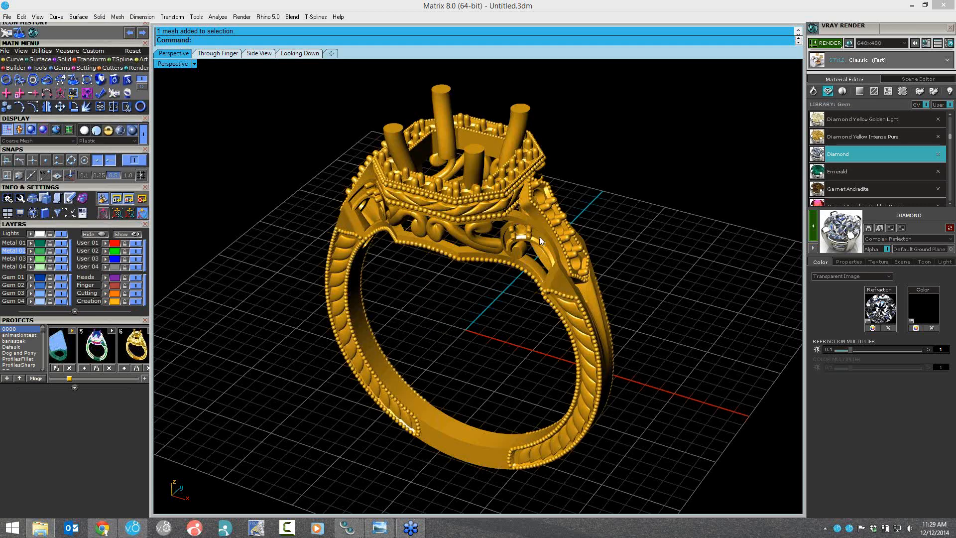
Step: Delete the gold mesh ring, load saved ring 7 from the 0000 project collection and view it deselected from the front
{"action": "left_click", "coordinate": [540, 239]}
{"action": "key", "text": "Delete"}
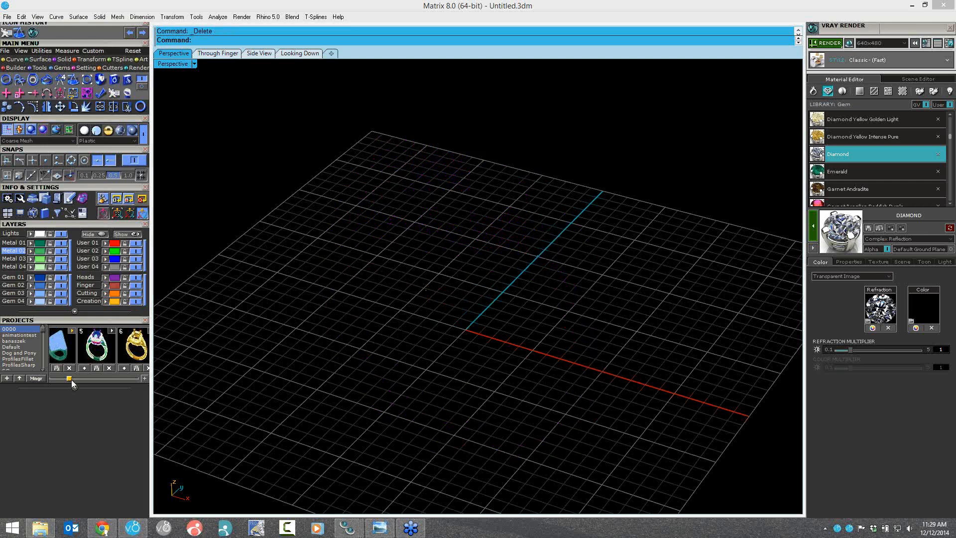
{"action": "left_click_drag", "start_coordinate": [71, 379], "coordinate": [77, 378]}
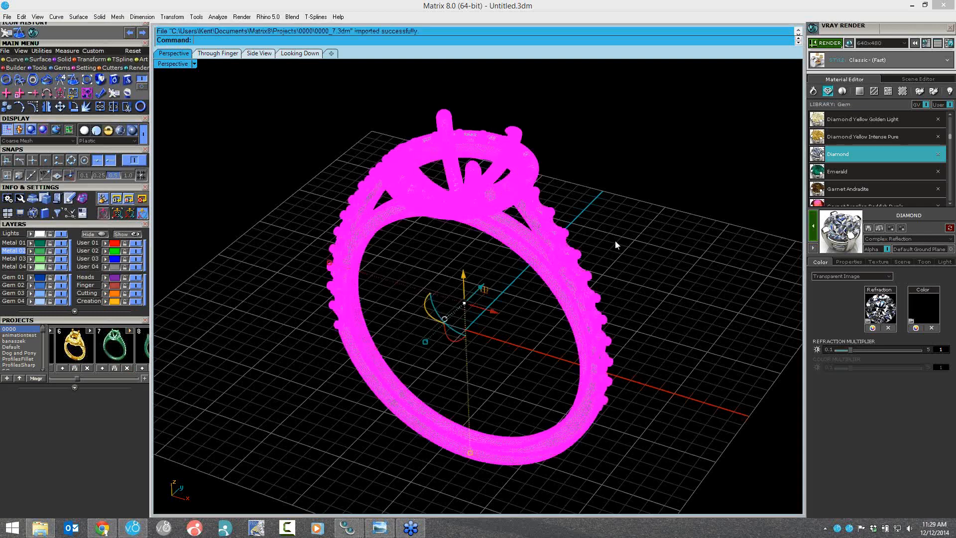
{"action": "left_click", "coordinate": [614, 241]}
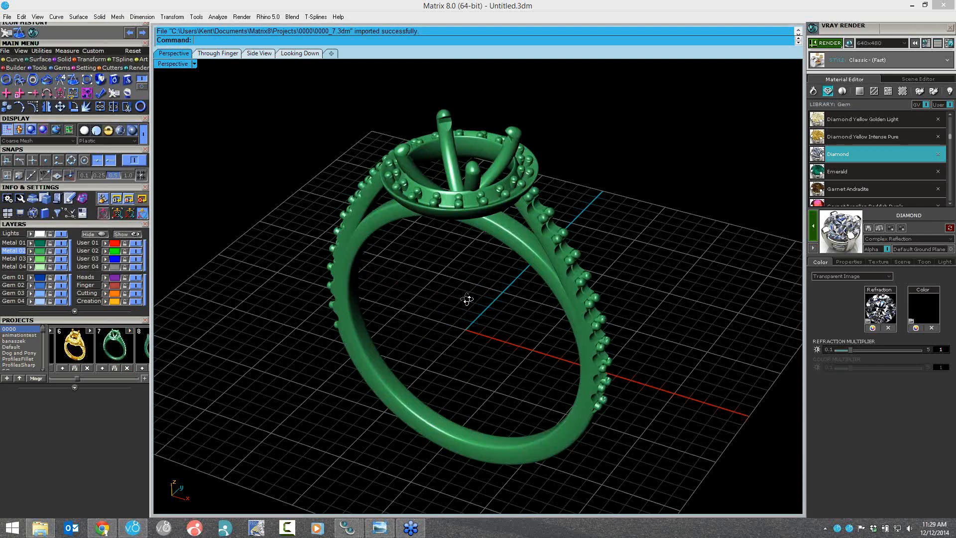
{"action": "right_click_drag", "start_coordinate": [468, 299], "coordinate": [517, 260]}
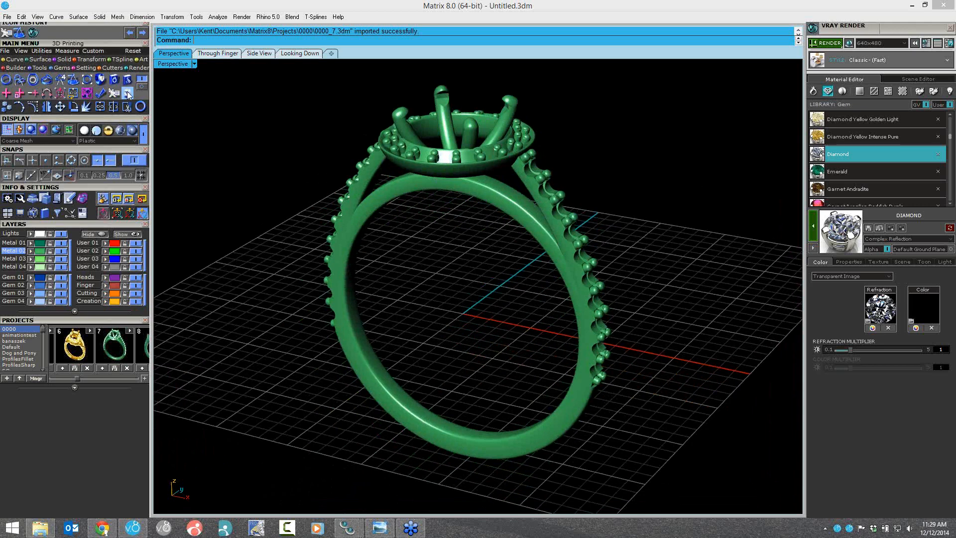
Step: Run the support region analysis on the ring mesh at 35 degrees and inspect the ring from different angles
{"action": "left_click", "coordinate": [128, 93]}
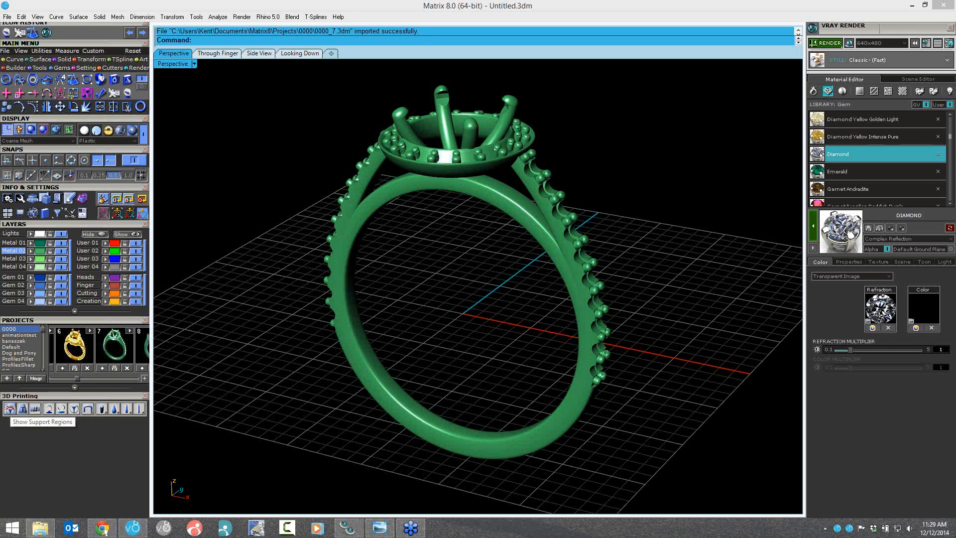
{"action": "left_click", "coordinate": [10, 409]}
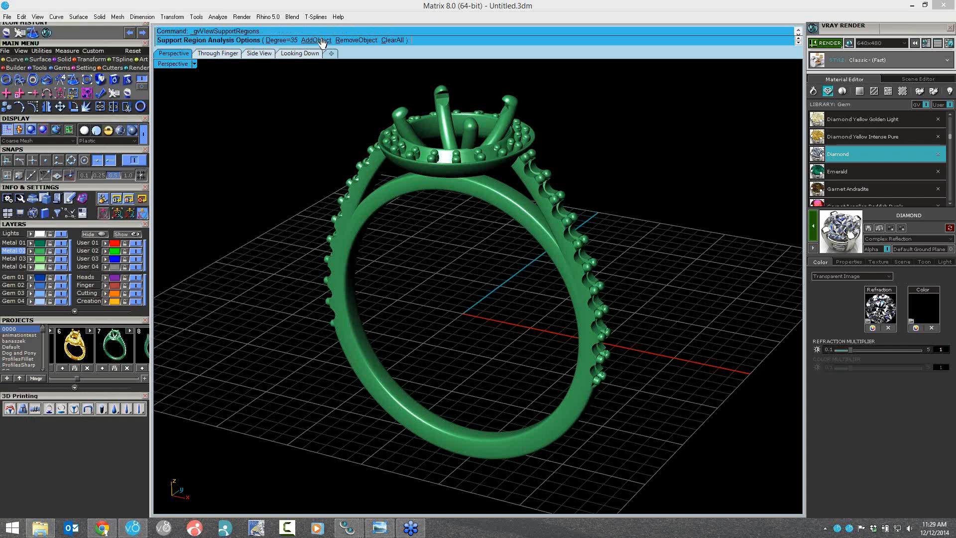
{"action": "left_click", "coordinate": [316, 40]}
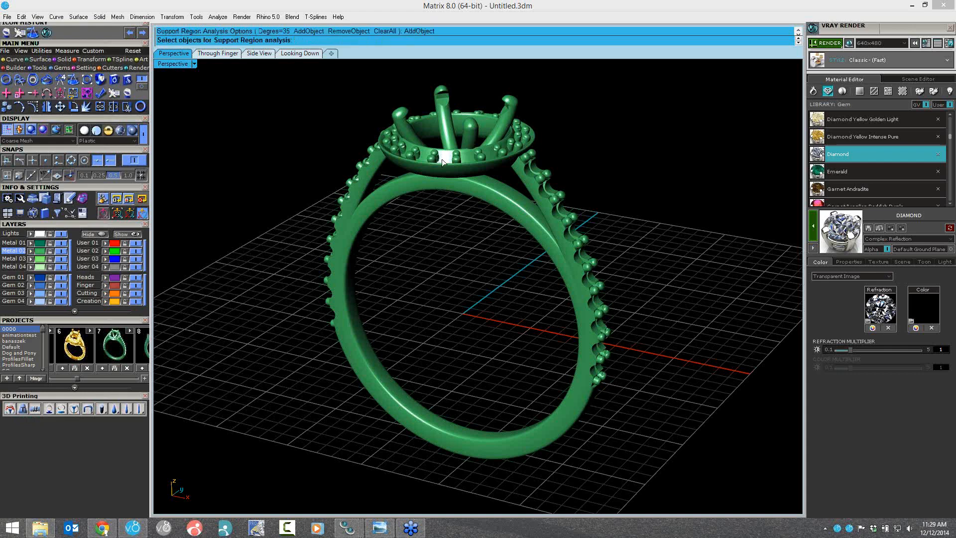
{"action": "left_click", "coordinate": [441, 159]}
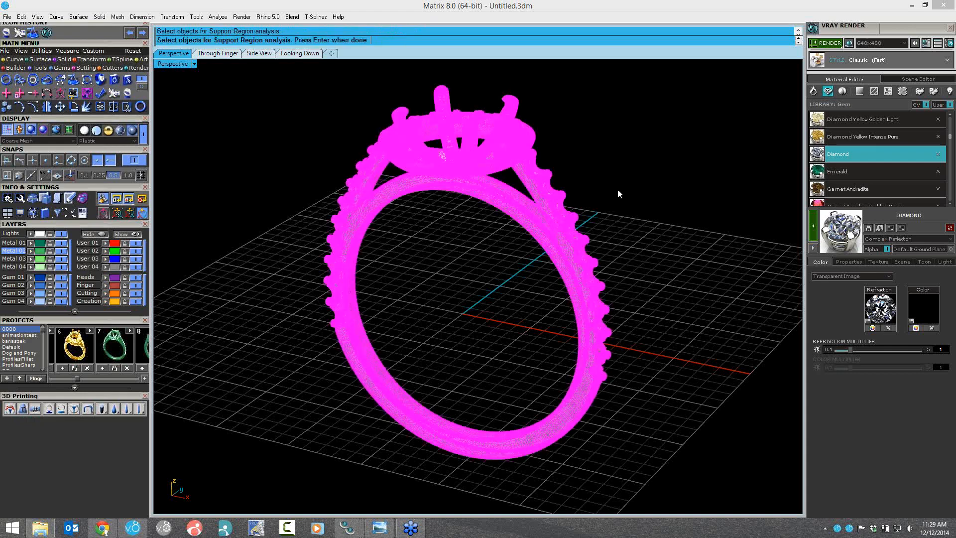
{"action": "key", "text": "Return"}
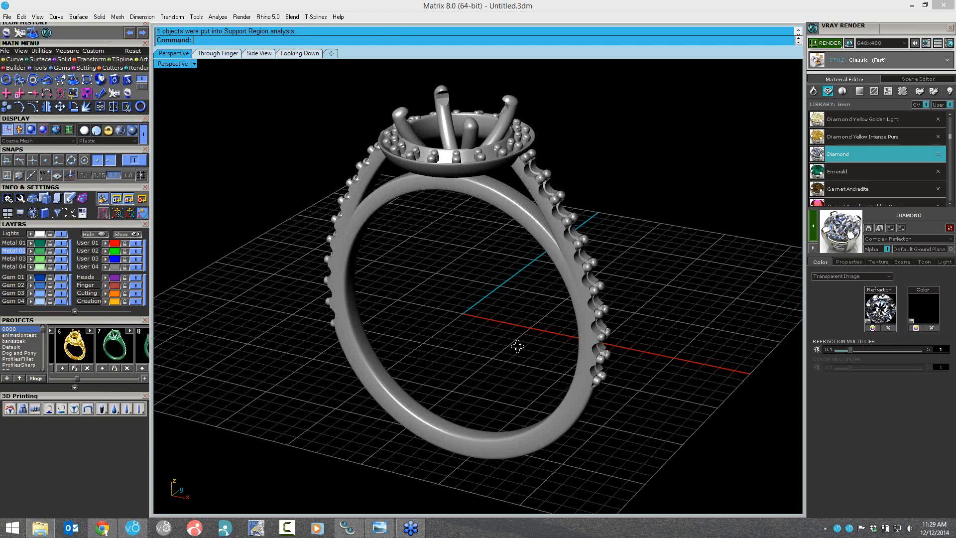
{"action": "right_click_drag", "start_coordinate": [517, 347], "coordinate": [434, 112]}
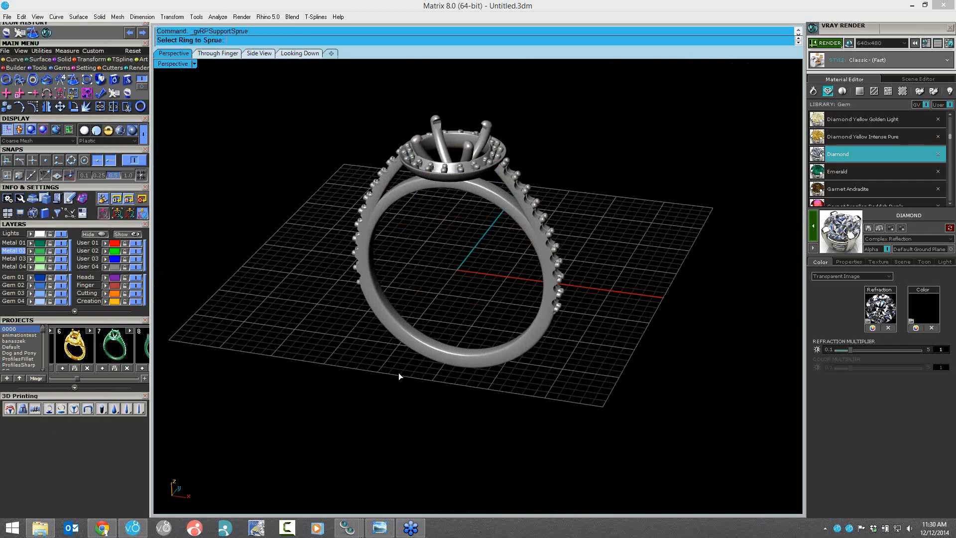
Step: Generate a support sprue with a base under the bottom of the ring's shank
{"action": "left_click", "coordinate": [440, 168]}
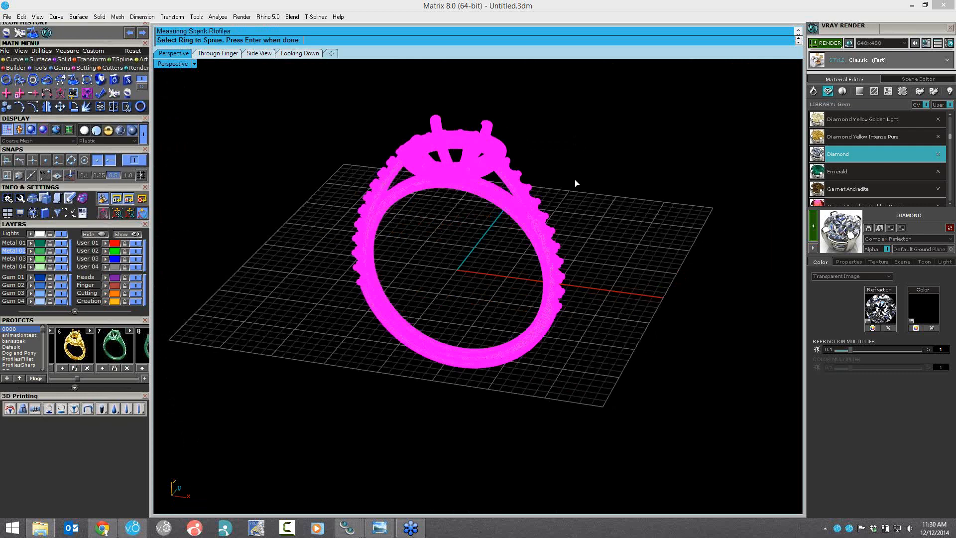
{"action": "key", "text": "Return"}
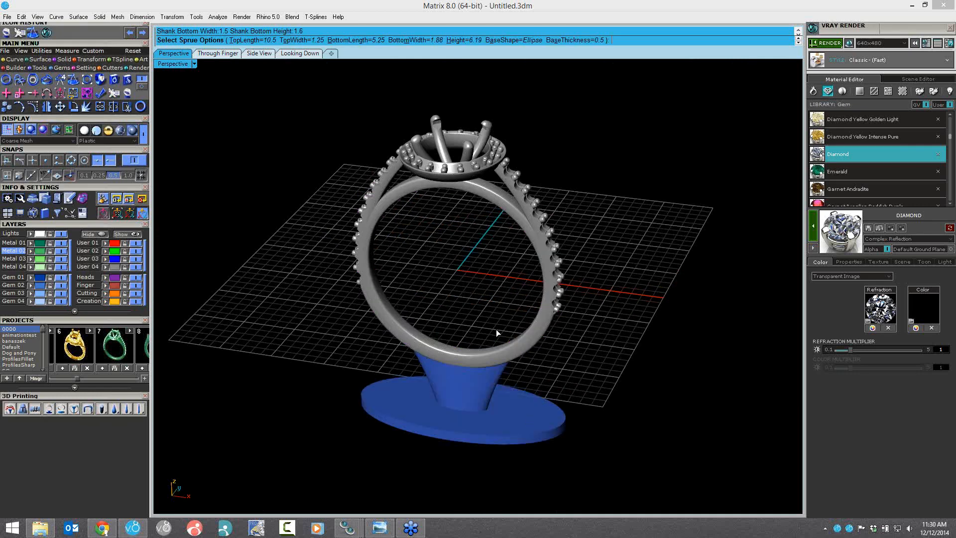
{"action": "right_click_drag", "start_coordinate": [496, 330], "coordinate": [434, 368]}
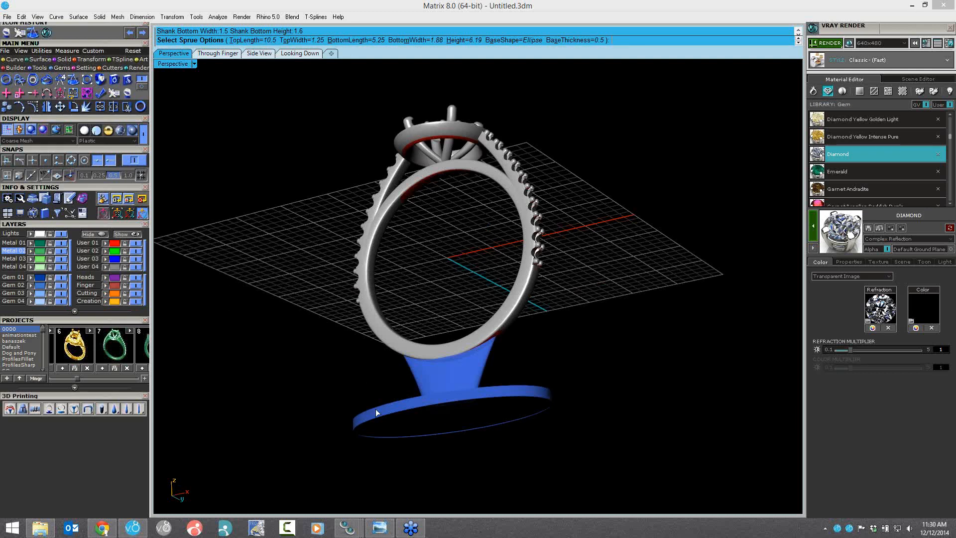
Step: Preview a Rectangle base shape for the sprue, switch it back to Ellipse and accept the sprue
{"action": "left_click", "coordinate": [516, 41]}
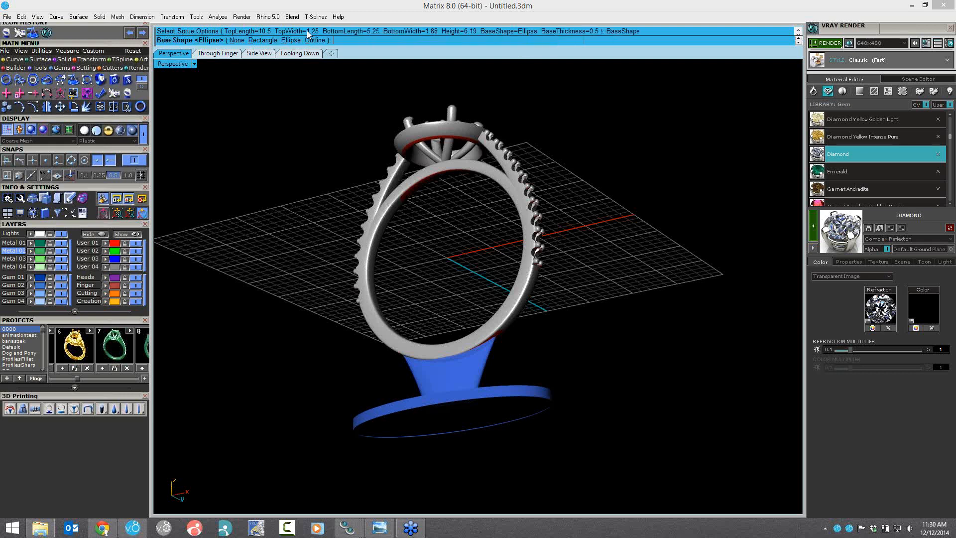
{"action": "left_click", "coordinate": [263, 41]}
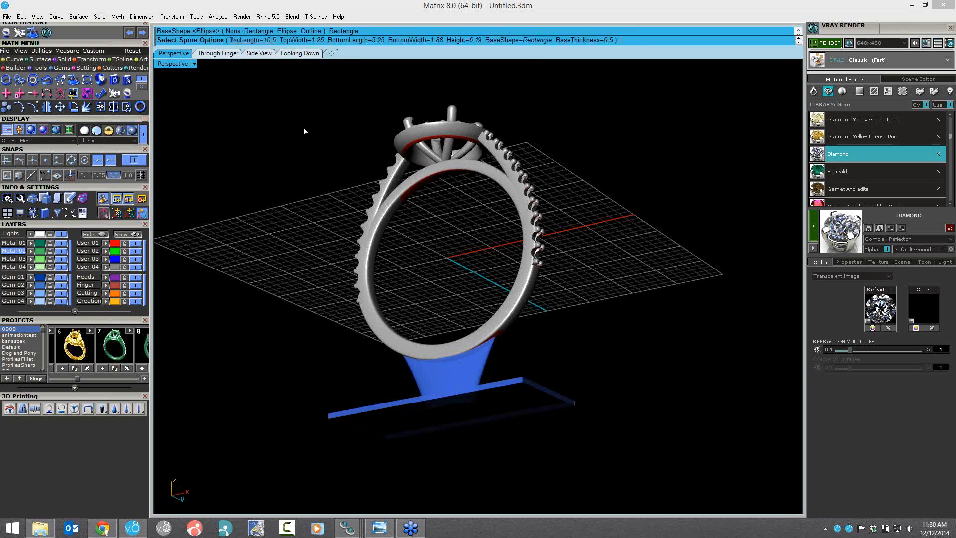
{"action": "left_click", "coordinate": [521, 40]}
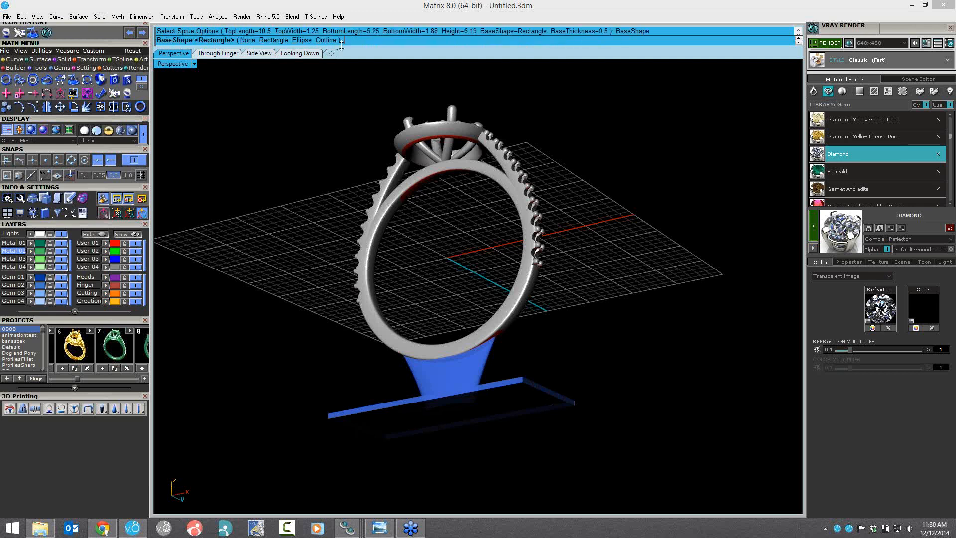
{"action": "left_click", "coordinate": [301, 41]}
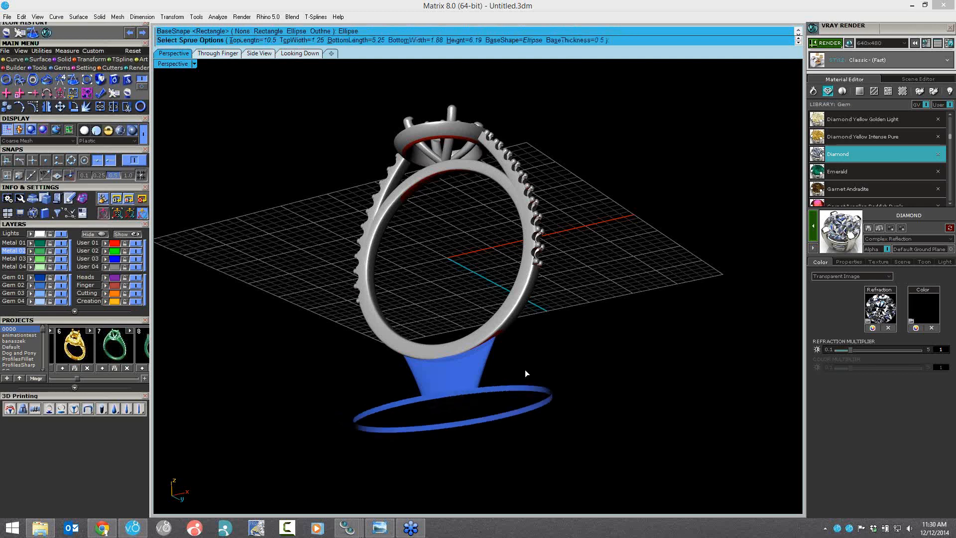
{"action": "right_click_drag", "start_coordinate": [525, 369], "coordinate": [531, 358]}
{"action": "right_click", "coordinate": [532, 388]}
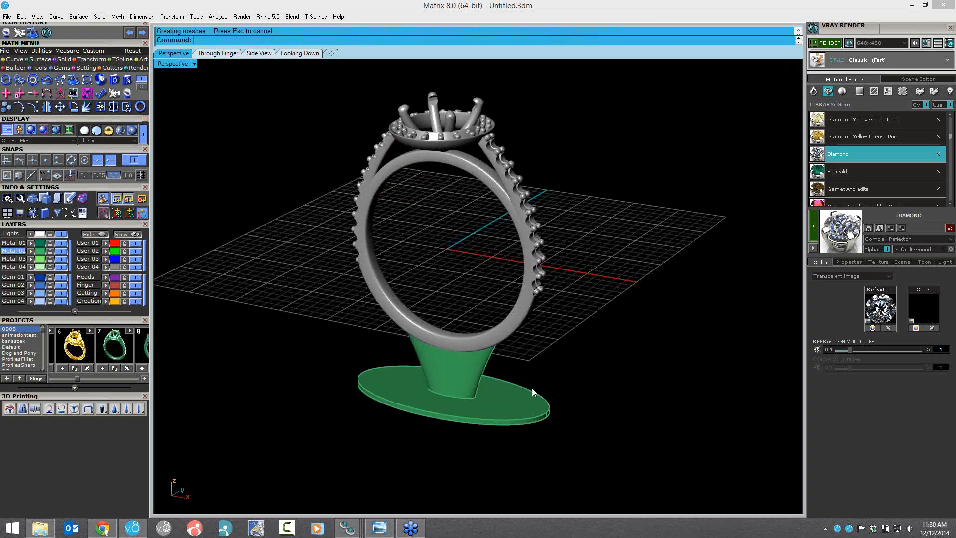
Step: Anchor a support ring at the upper end of its sprue line and, with MirrorX on, place two support tips inside the top of the shank
{"action": "right_click_drag", "start_coordinate": [490, 316], "coordinate": [448, 209]}
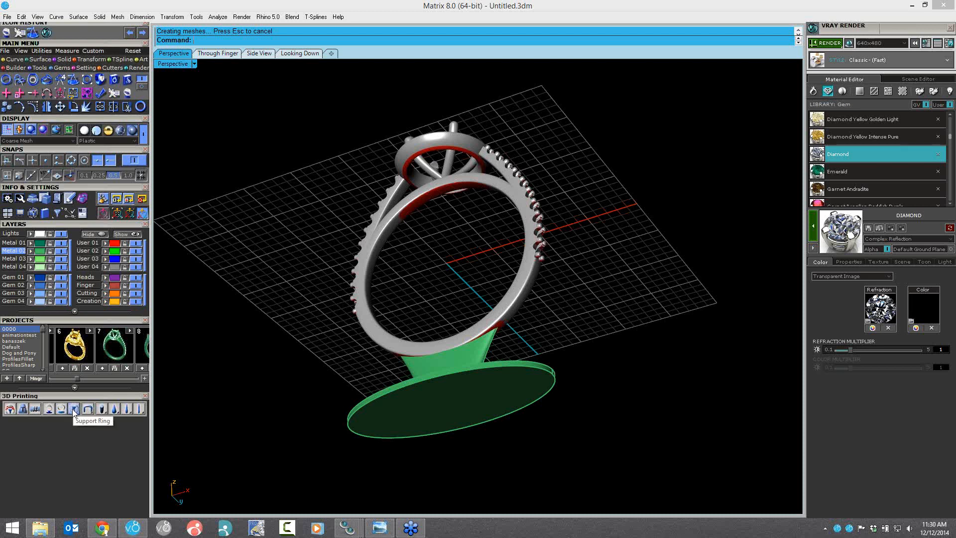
{"action": "right_click_drag", "start_coordinate": [475, 351], "coordinate": [476, 353]}
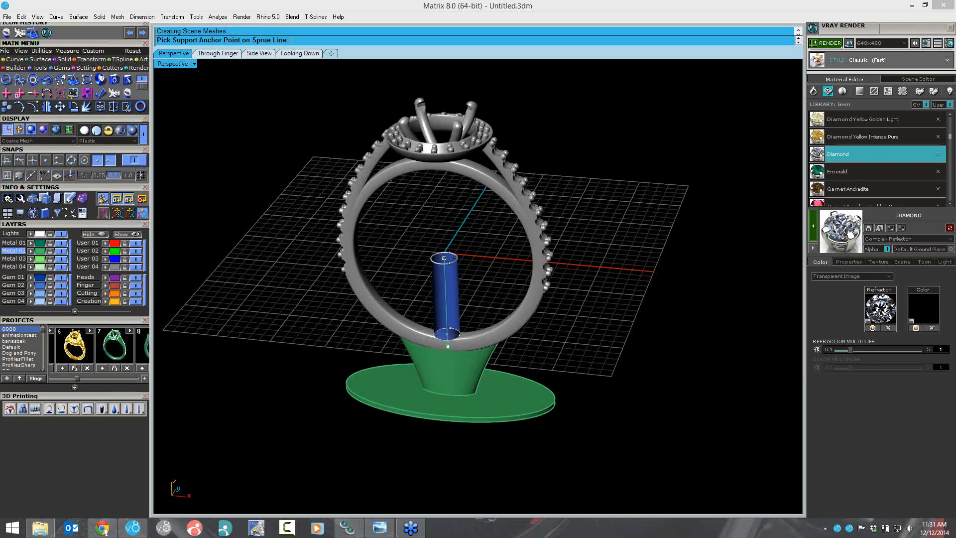
{"action": "left_click", "coordinate": [444, 258]}
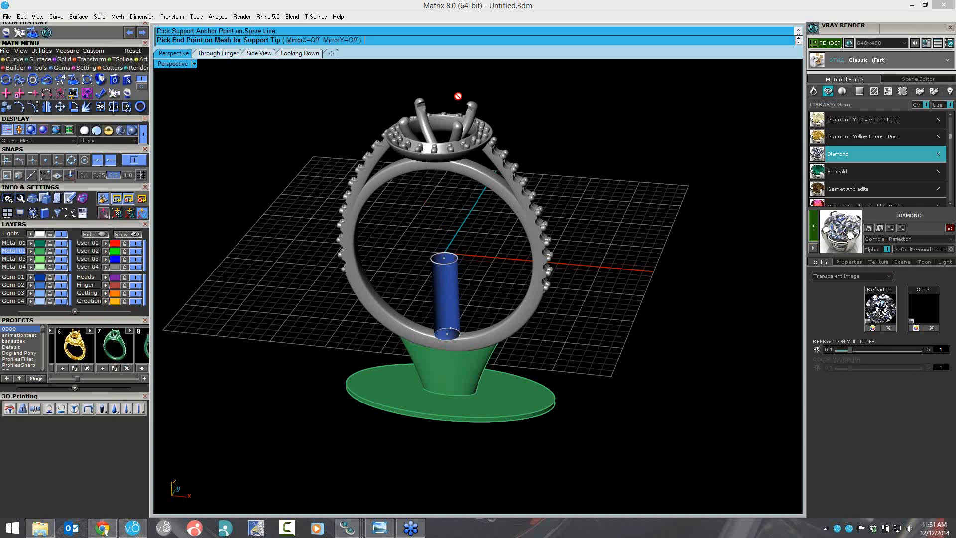
{"action": "right_click_drag", "start_coordinate": [457, 95], "coordinate": [493, 204]}
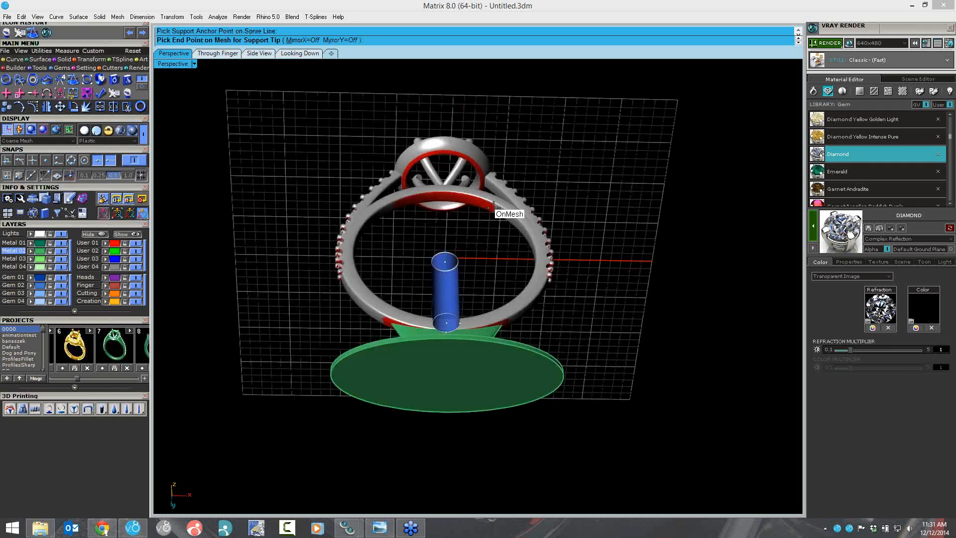
{"action": "left_click", "coordinate": [303, 39]}
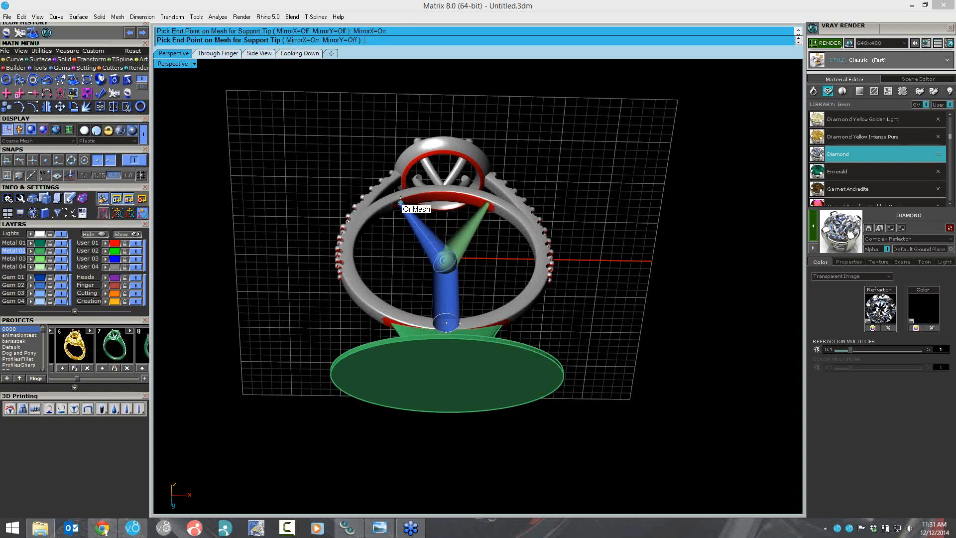
{"action": "left_click", "coordinate": [400, 202]}
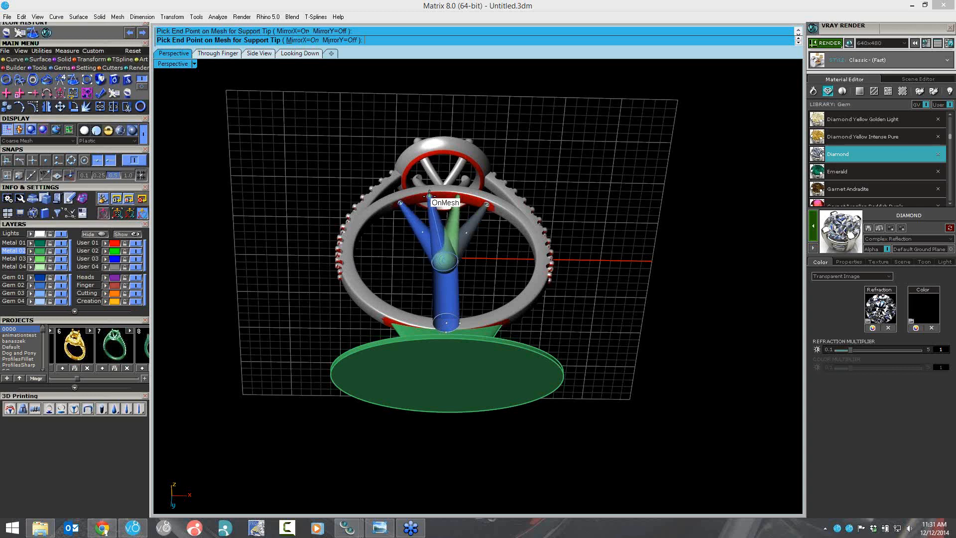
{"action": "left_click", "coordinate": [429, 196]}
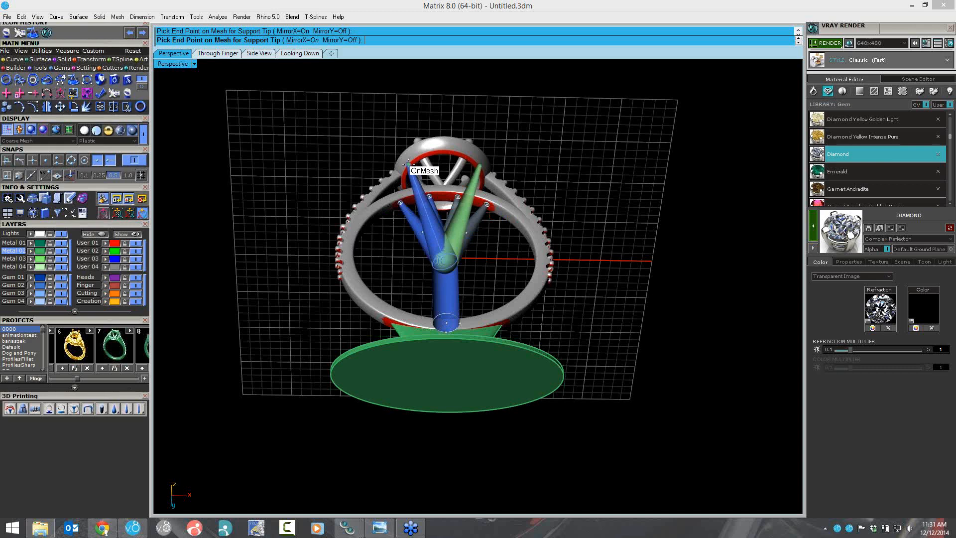
Step: Turn MirrorY on, place mirrored support tips on the underside of the head, and finish adding supports
{"action": "left_click", "coordinate": [339, 40]}
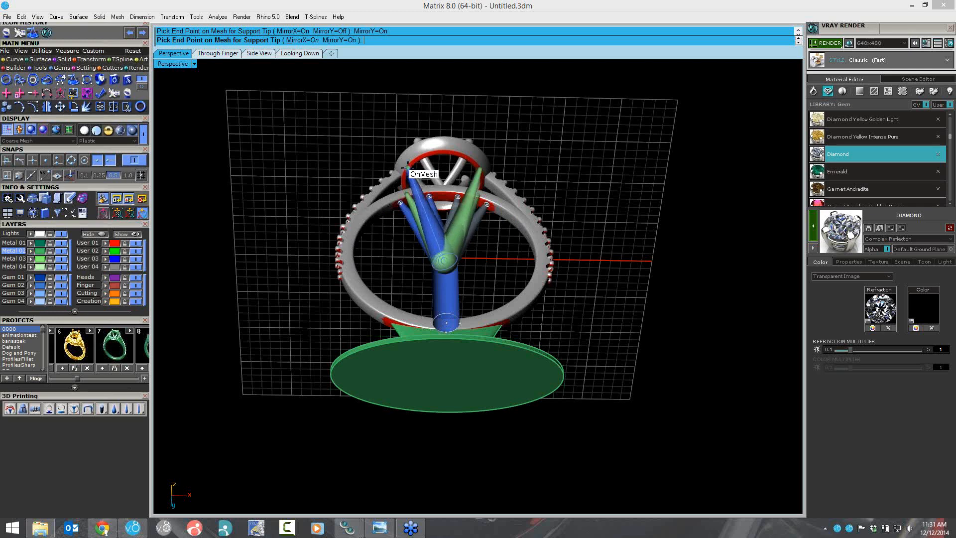
{"action": "left_click", "coordinate": [425, 150]}
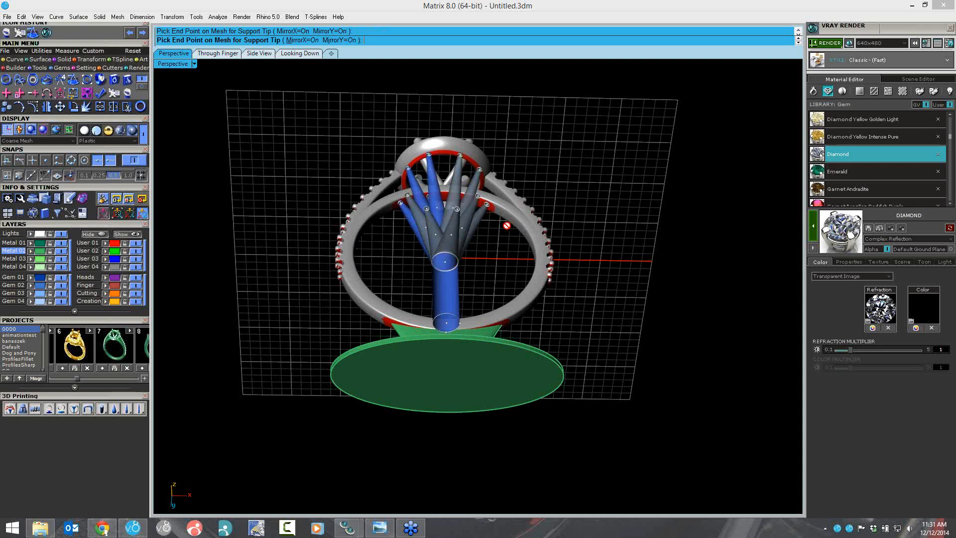
{"action": "right_click_drag", "start_coordinate": [507, 226], "coordinate": [493, 236]}
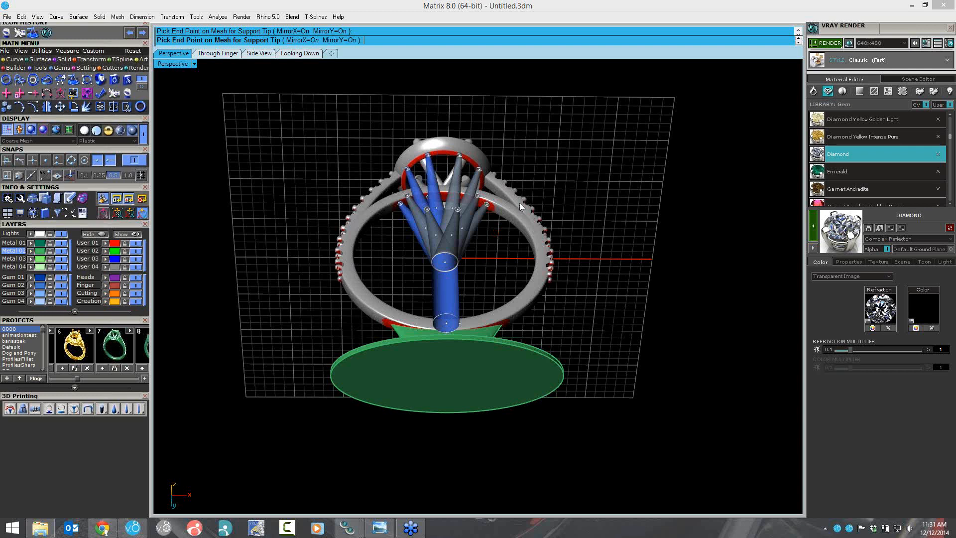
{"action": "right_click", "coordinate": [611, 270]}
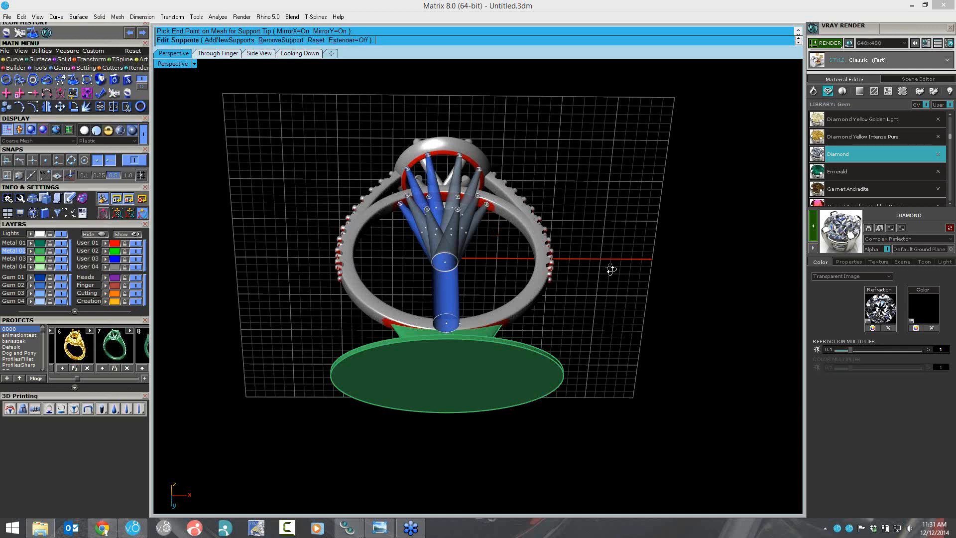
Step: Bend the mirrored supports under the head outward by adjusting the arc at their mid points, and finish the arc adjustment
{"action": "right_click_drag", "start_coordinate": [610, 269], "coordinate": [477, 189]}
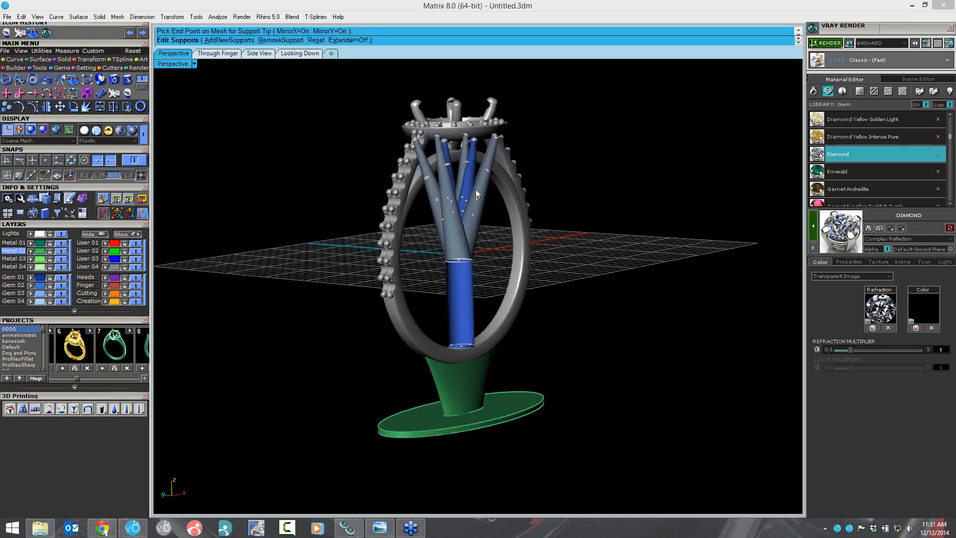
{"action": "scroll", "coordinate": [476, 189], "scroll_direction": "up", "scroll_amount": 3}
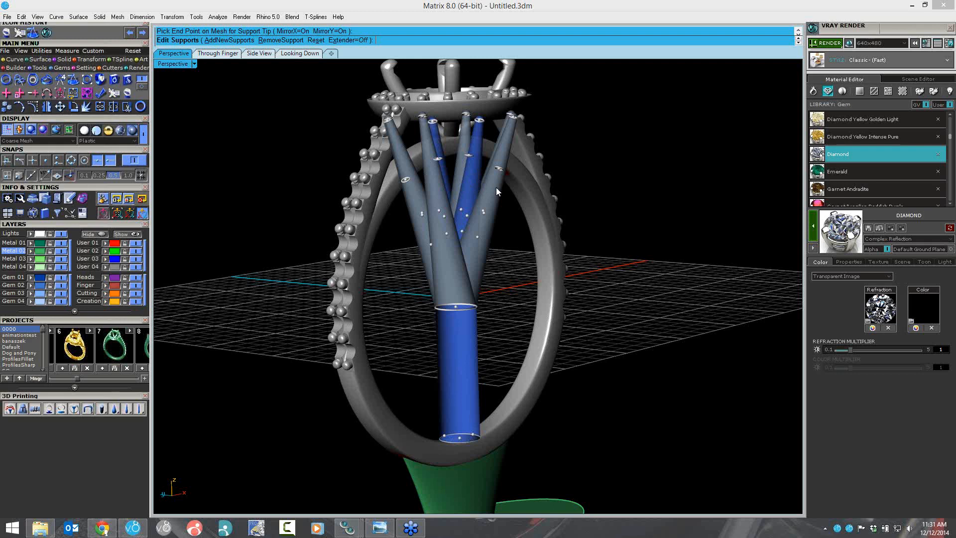
{"action": "left_click", "coordinate": [467, 216]}
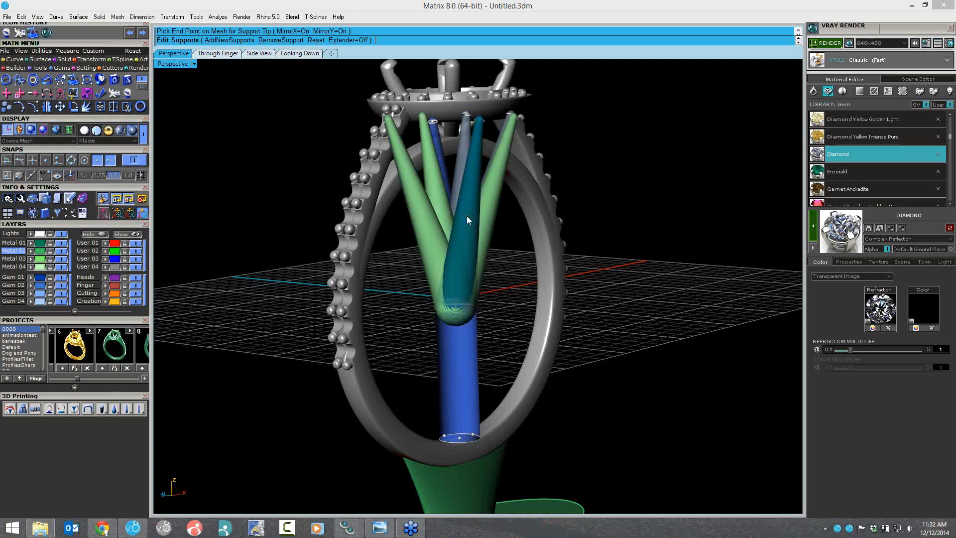
{"action": "left_click", "coordinate": [467, 216]}
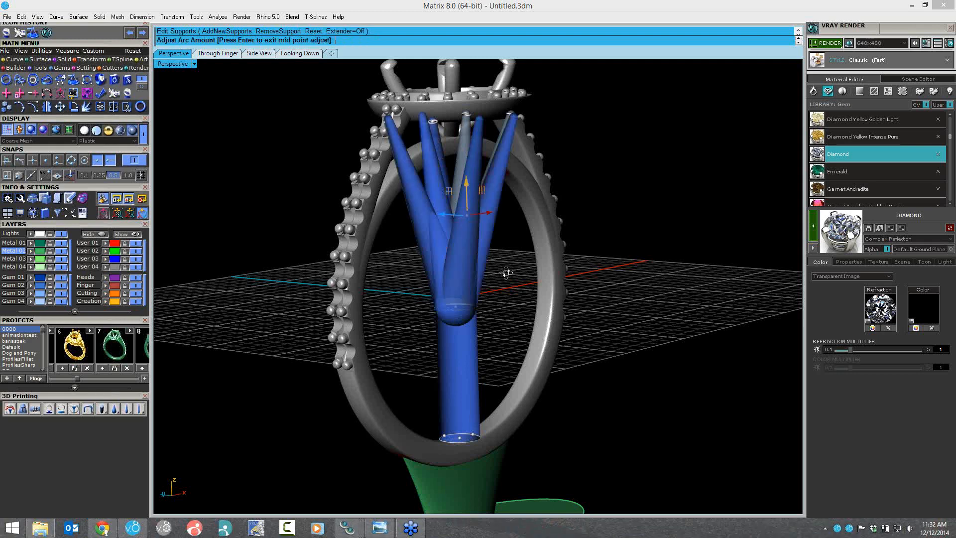
{"action": "right_click_drag", "start_coordinate": [506, 272], "coordinate": [450, 225]}
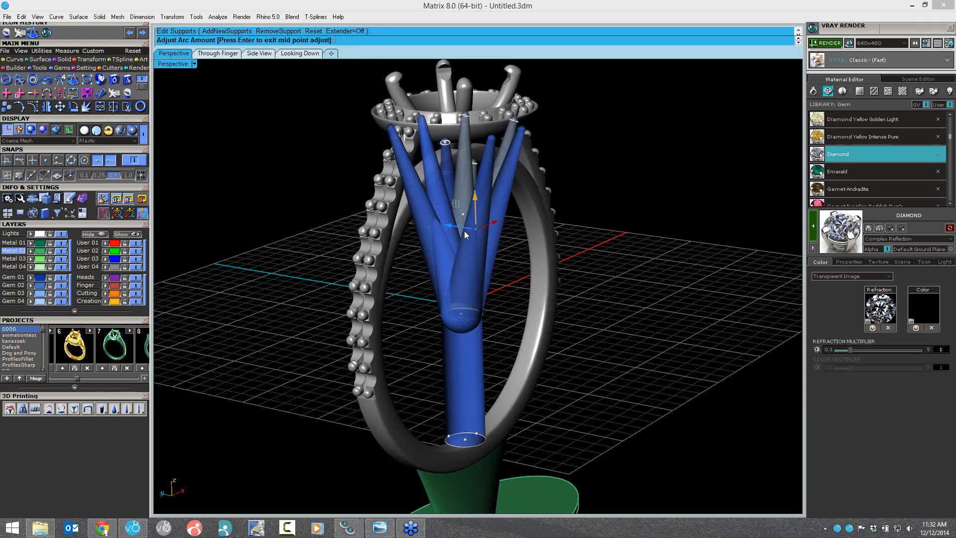
{"action": "left_click_drag", "start_coordinate": [464, 231], "coordinate": [497, 229]}
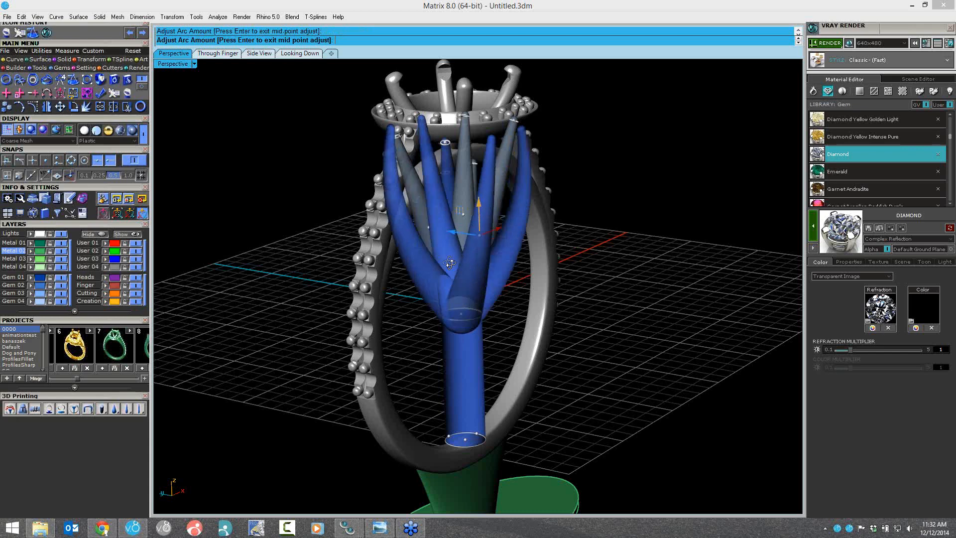
{"action": "right_click_drag", "start_coordinate": [450, 262], "coordinate": [500, 255]}
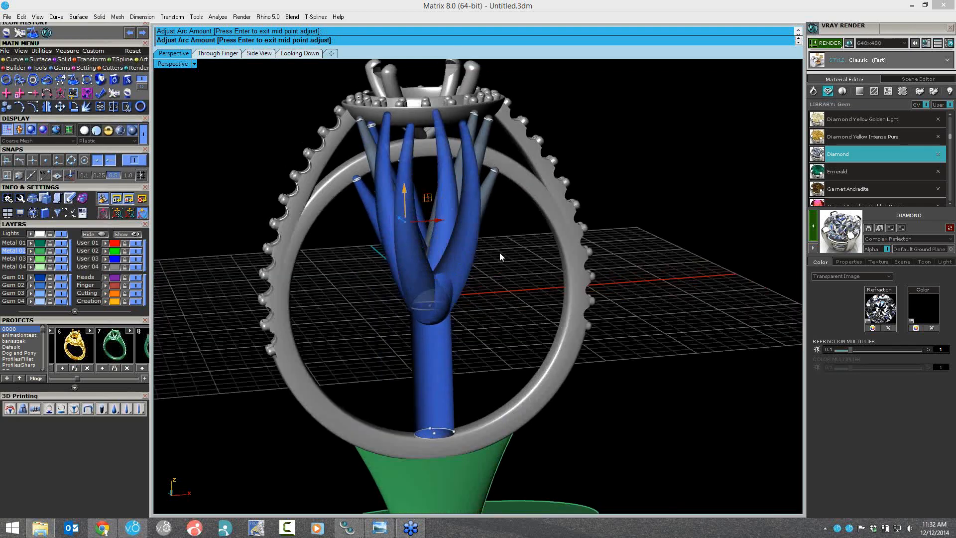
{"action": "right_click_drag", "start_coordinate": [529, 206], "coordinate": [531, 205]}
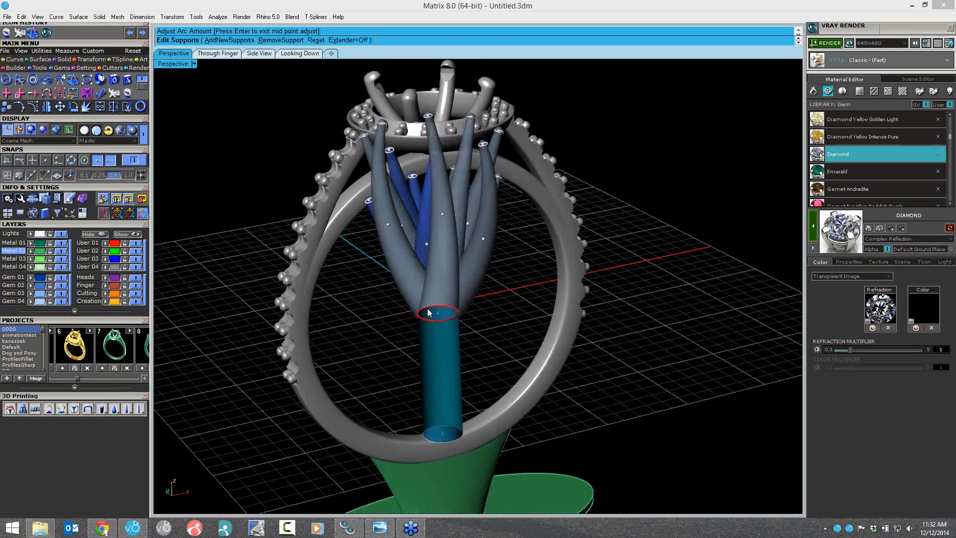
Step: Reduce the diameter at the upper end of the central support sprue so that it tapers upward
{"action": "left_click", "coordinate": [428, 311]}
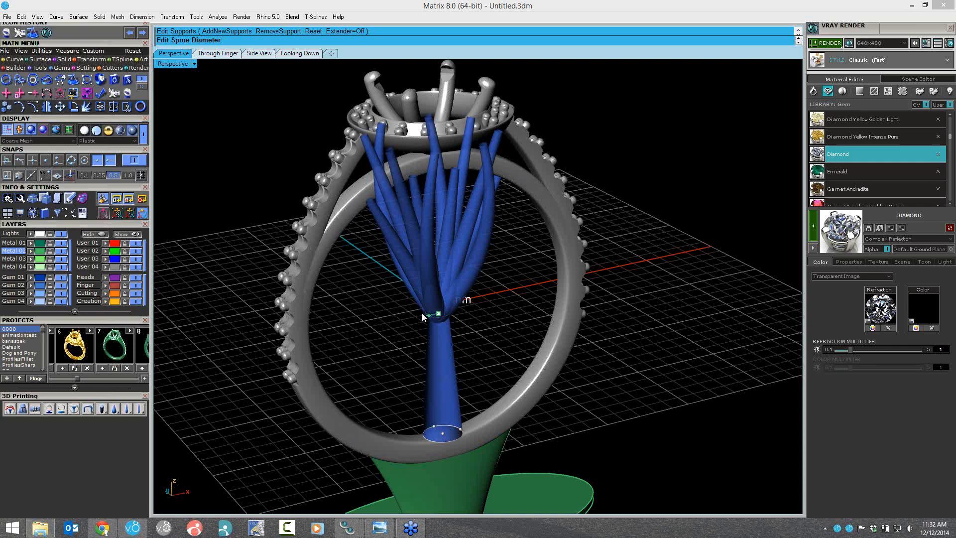
{"action": "left_click", "coordinate": [422, 313]}
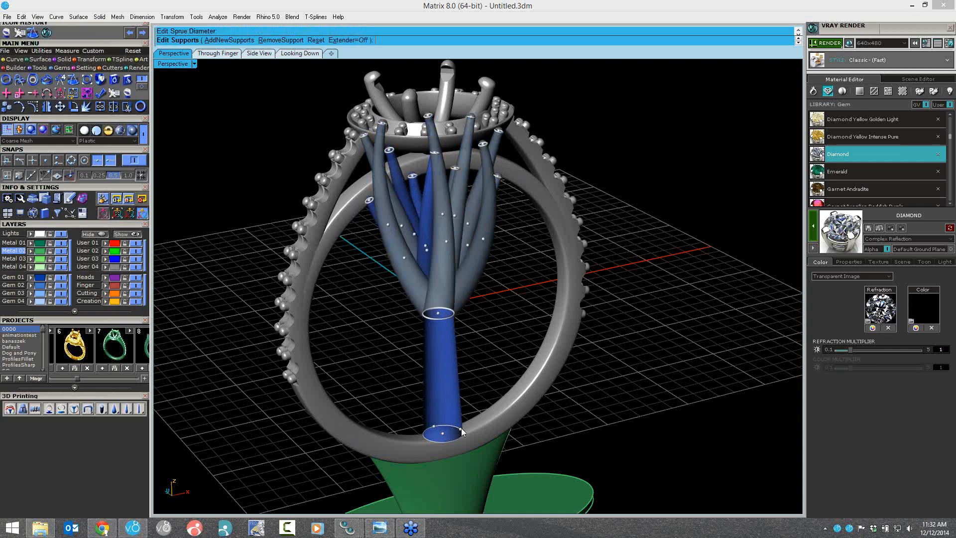
Step: Narrow the Y width at the lower end of the central support sprue and finish editing the supports
{"action": "left_click", "coordinate": [435, 428]}
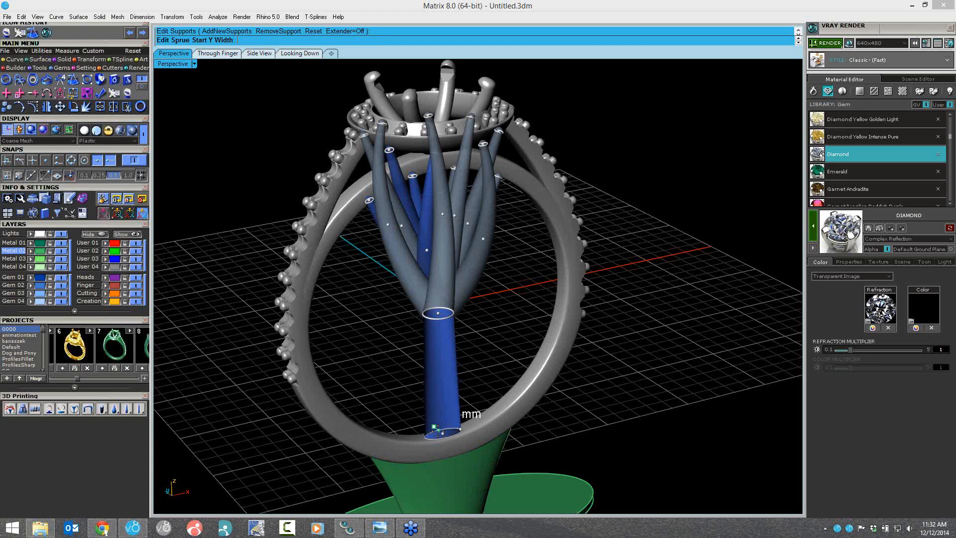
{"action": "right_click", "coordinate": [532, 392]}
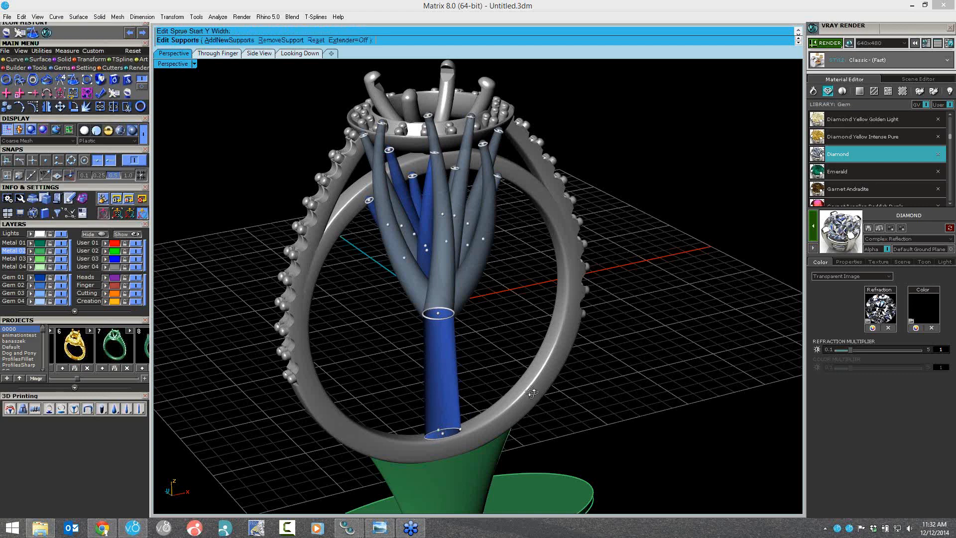
{"action": "right_click_drag", "start_coordinate": [532, 392], "coordinate": [483, 309]}
{"action": "right_click", "coordinate": [483, 290]}
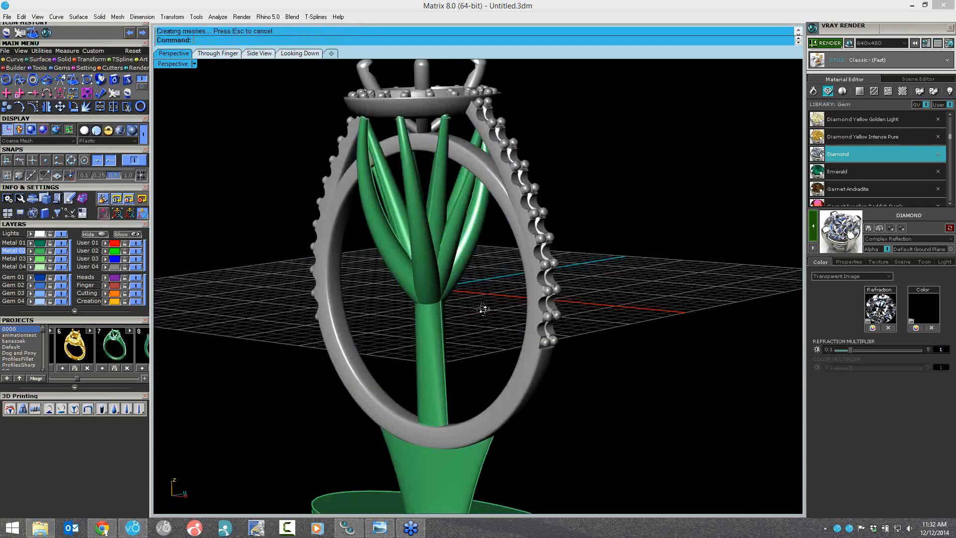
Step: With MirrorX, MirrorY and ChainSupports on, chain crossing supports across the three lowest pairs of beads on the shank, starting at the lowest bead
{"action": "right_click_drag", "start_coordinate": [493, 326], "coordinate": [477, 330]}
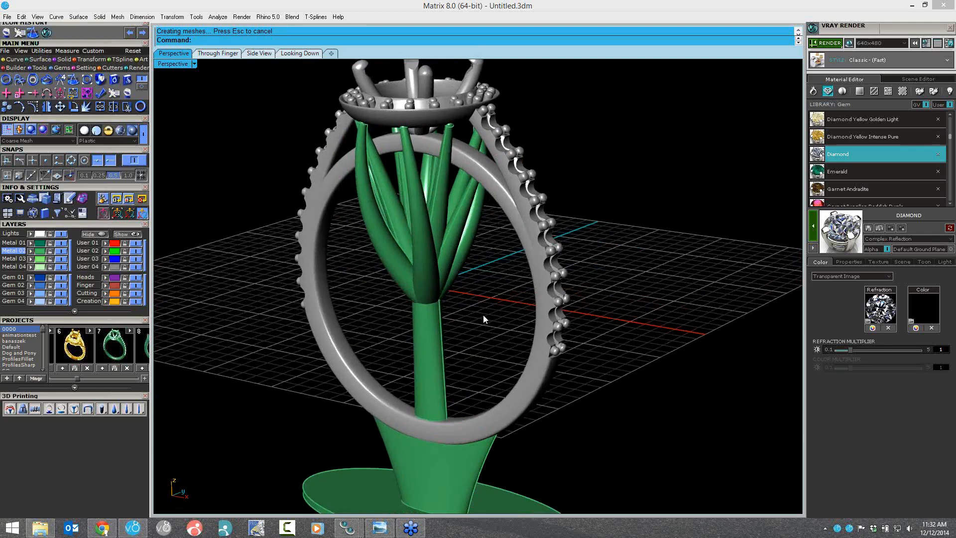
{"action": "right_click_drag", "start_coordinate": [485, 318], "coordinate": [484, 223]}
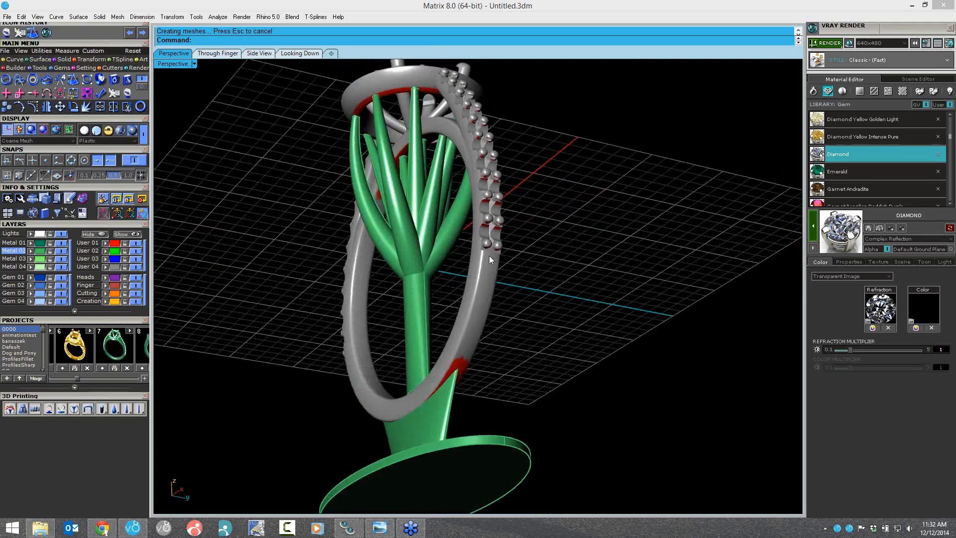
{"action": "left_click", "coordinate": [87, 411]}
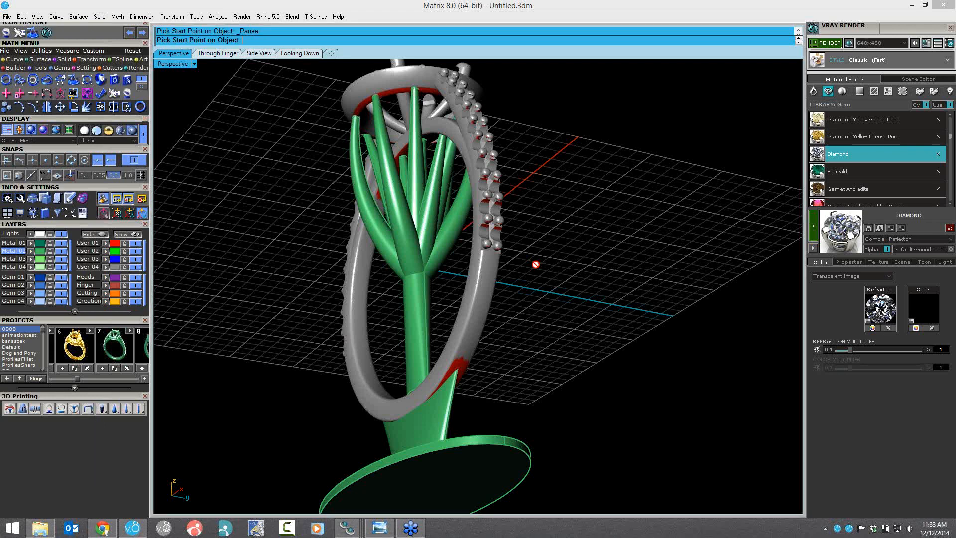
{"action": "right_click_drag", "start_coordinate": [519, 256], "coordinate": [514, 237]}
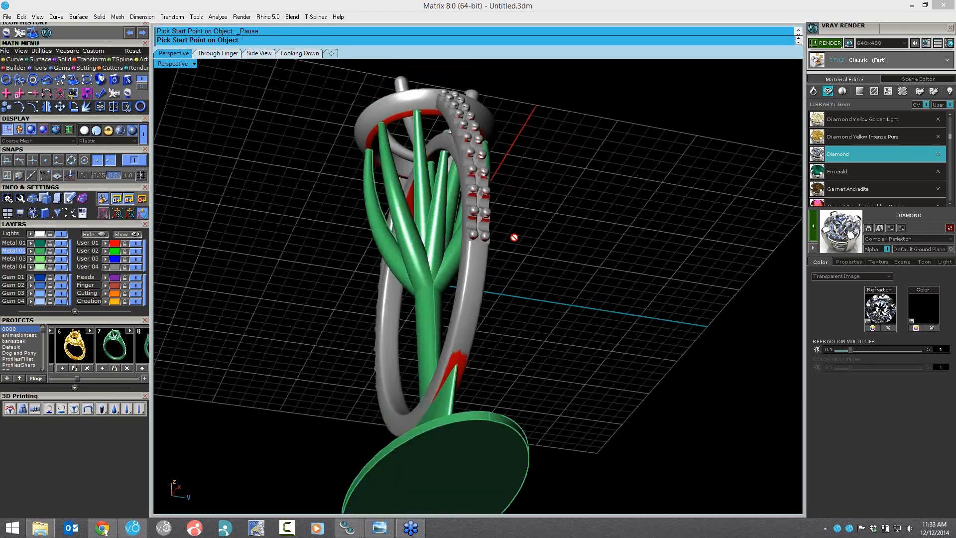
{"action": "scroll", "coordinate": [493, 224], "scroll_direction": "up", "scroll_amount": 5}
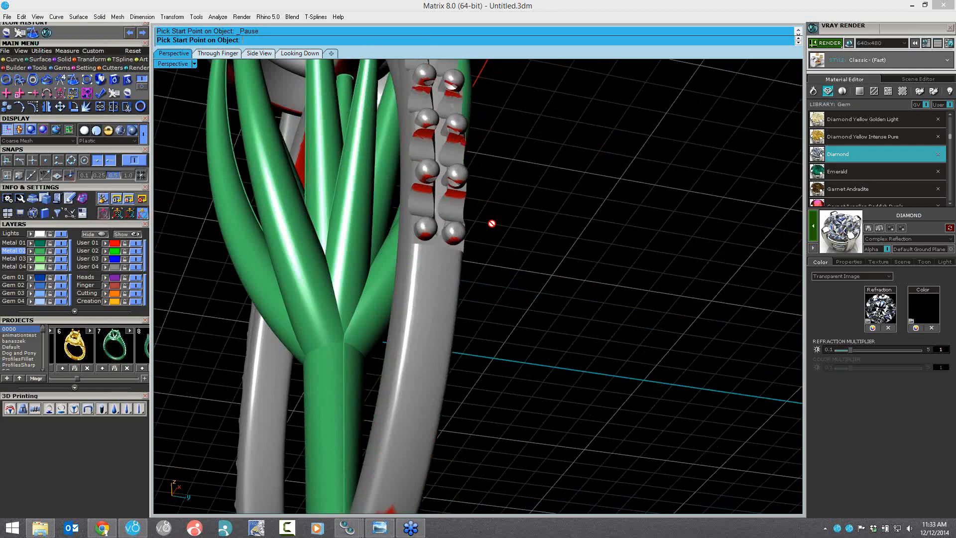
{"action": "scroll", "coordinate": [491, 224], "scroll_direction": "up", "scroll_amount": 2}
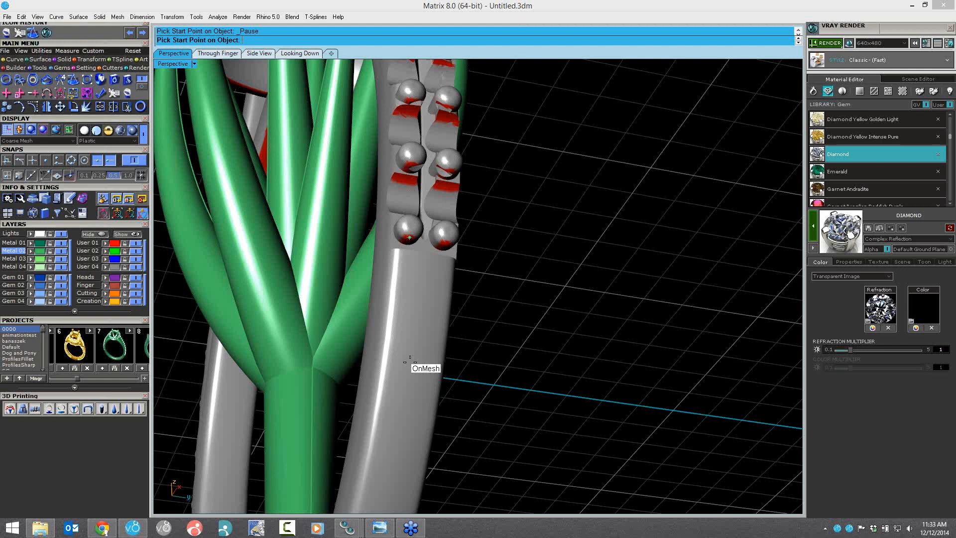
{"action": "left_click", "coordinate": [409, 237]}
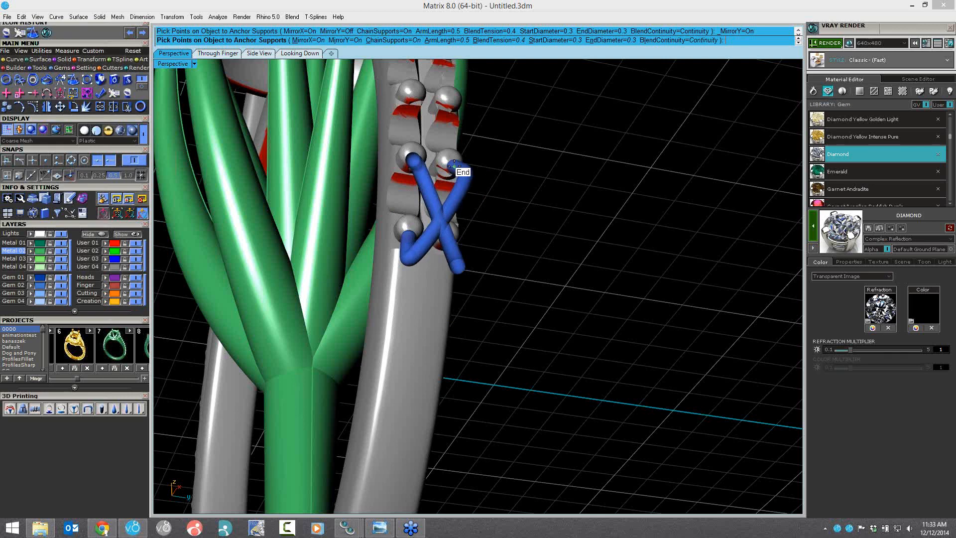
{"action": "left_click", "coordinate": [453, 164]}
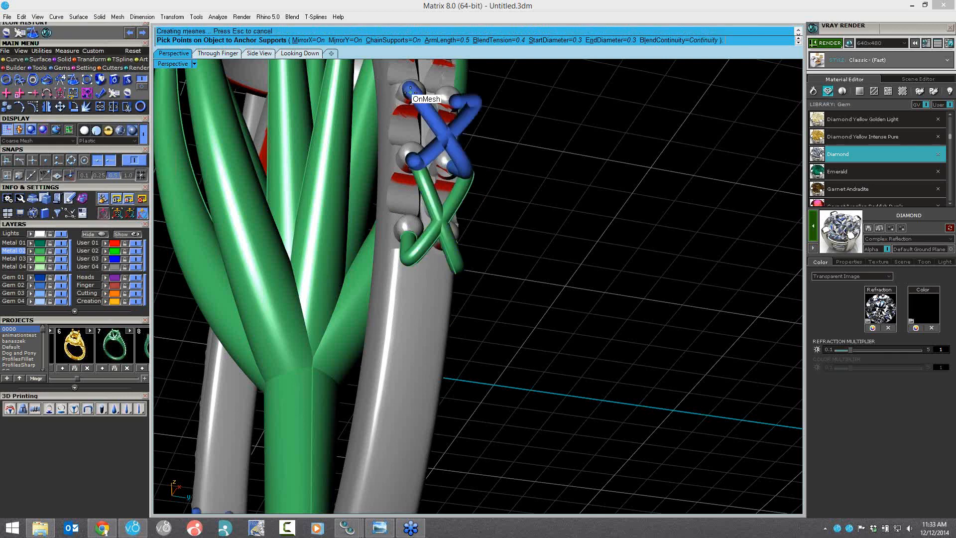
{"action": "left_click", "coordinate": [410, 90]}
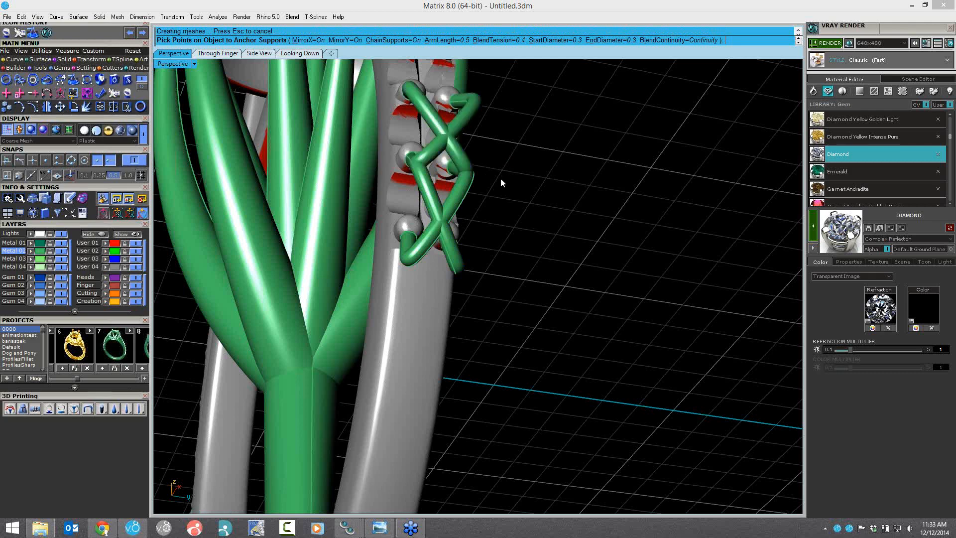
{"action": "right_click", "coordinate": [529, 250]}
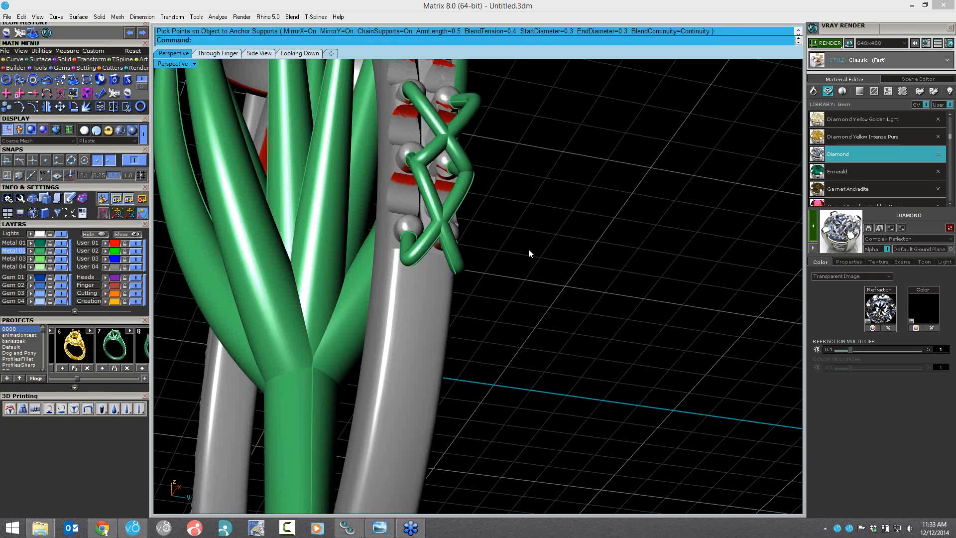
Step: Start another mirrored support, anchoring its start point on the lowest bend of the chained bead supports
{"action": "right_click_drag", "start_coordinate": [529, 250], "coordinate": [539, 171]}
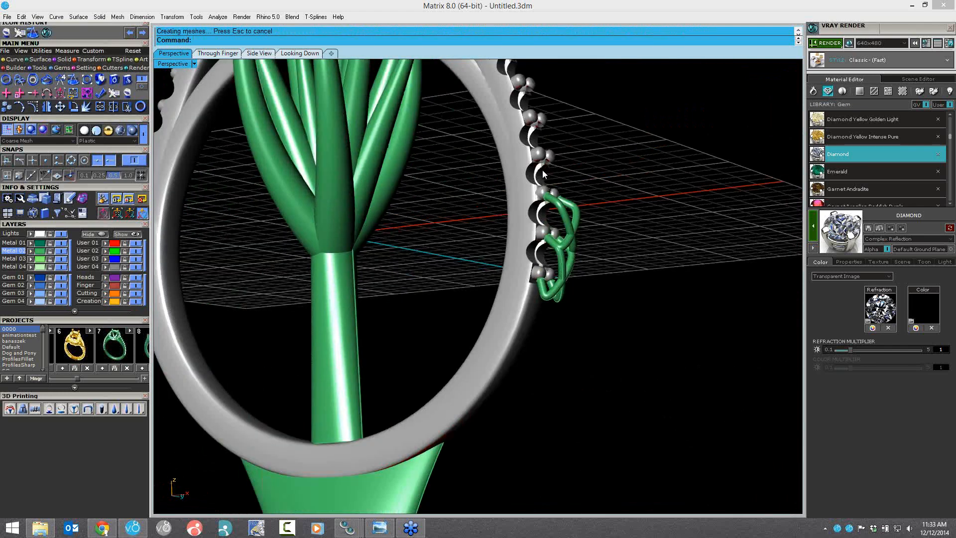
{"action": "right_click_drag", "start_coordinate": [542, 169], "coordinate": [555, 331]}
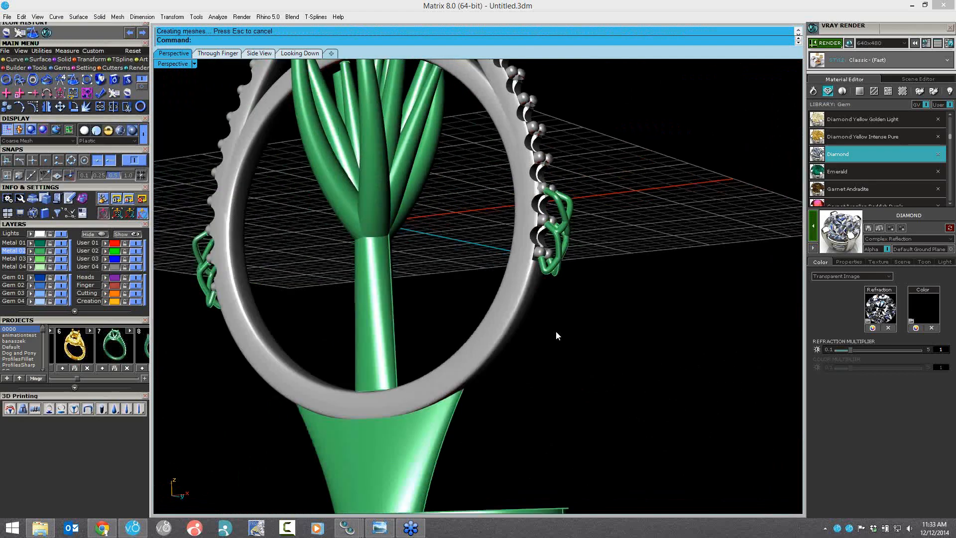
{"action": "right_click_drag", "start_coordinate": [541, 236], "coordinate": [543, 235]}
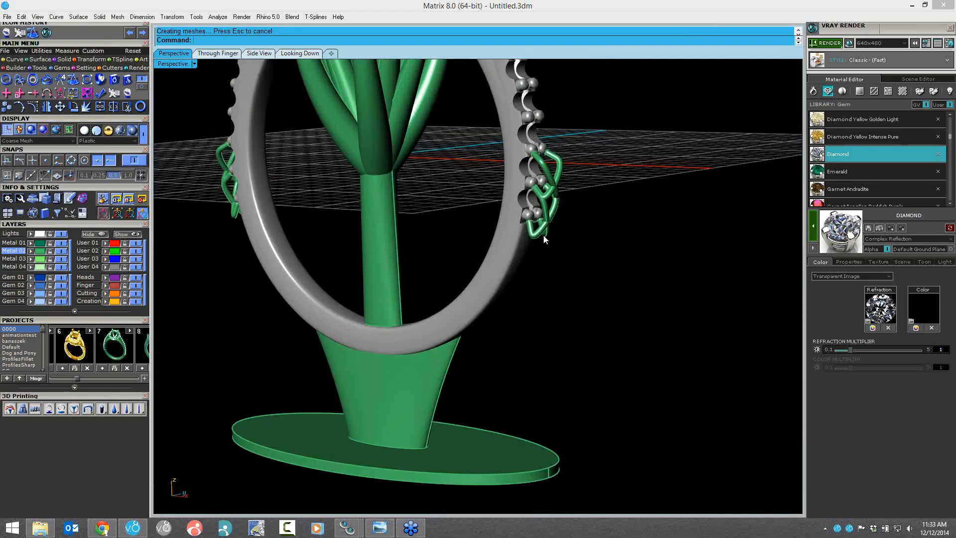
{"action": "left_click", "coordinate": [87, 409]}
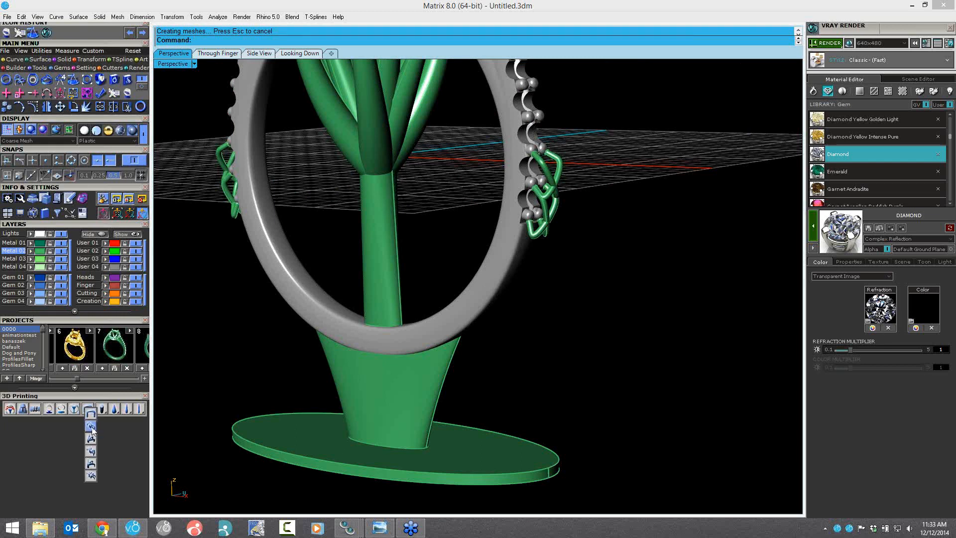
{"action": "left_click", "coordinate": [91, 426]}
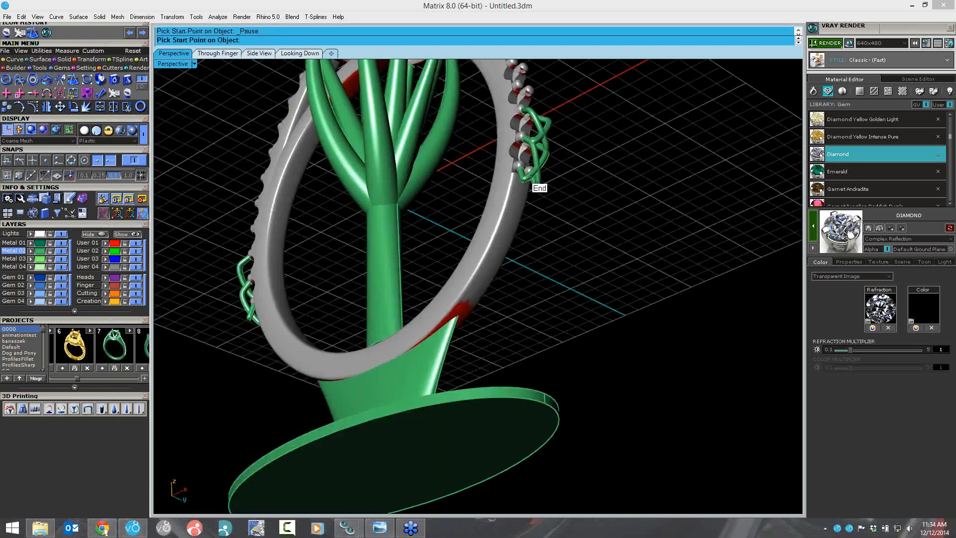
{"action": "scroll", "coordinate": [533, 179], "scroll_direction": "up", "scroll_amount": 2}
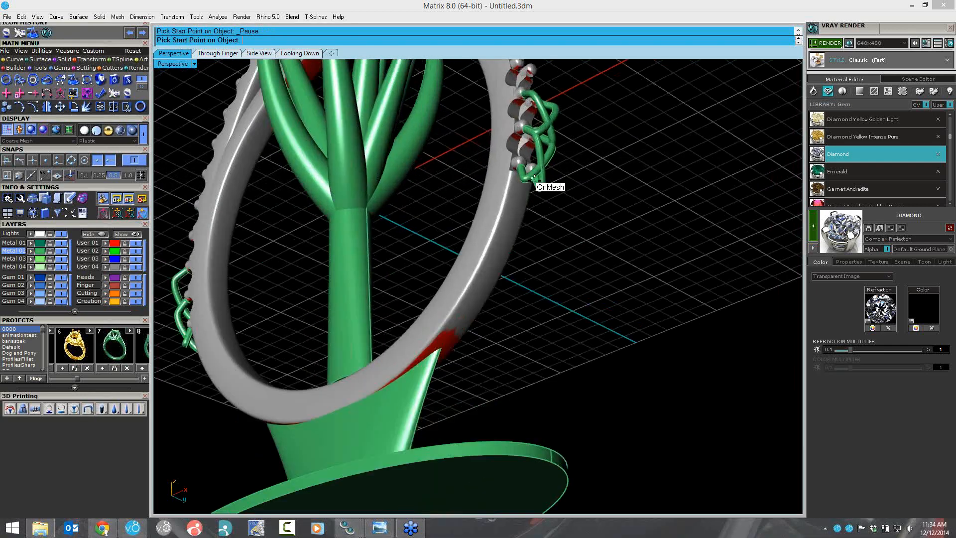
{"action": "scroll", "coordinate": [533, 178], "scroll_direction": "up", "scroll_amount": 3}
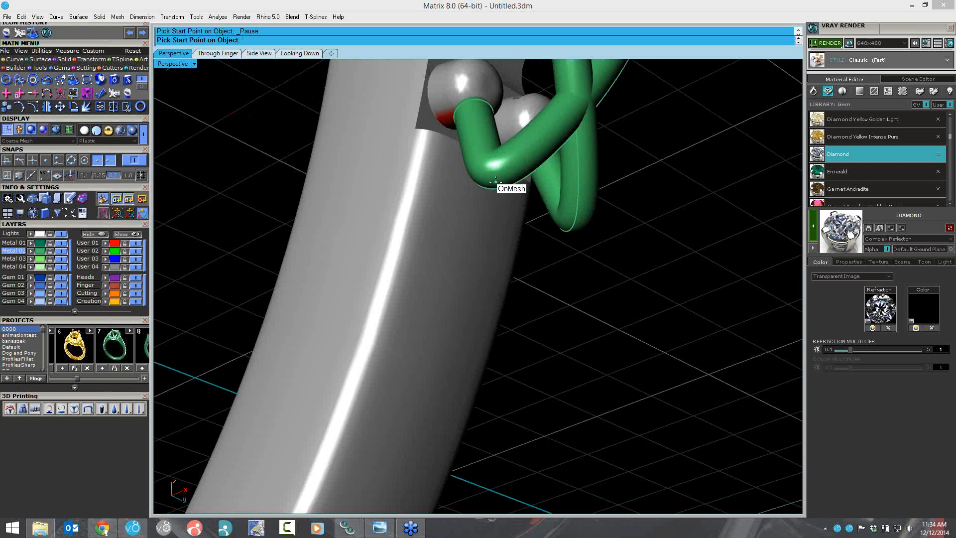
{"action": "left_click", "coordinate": [498, 225]}
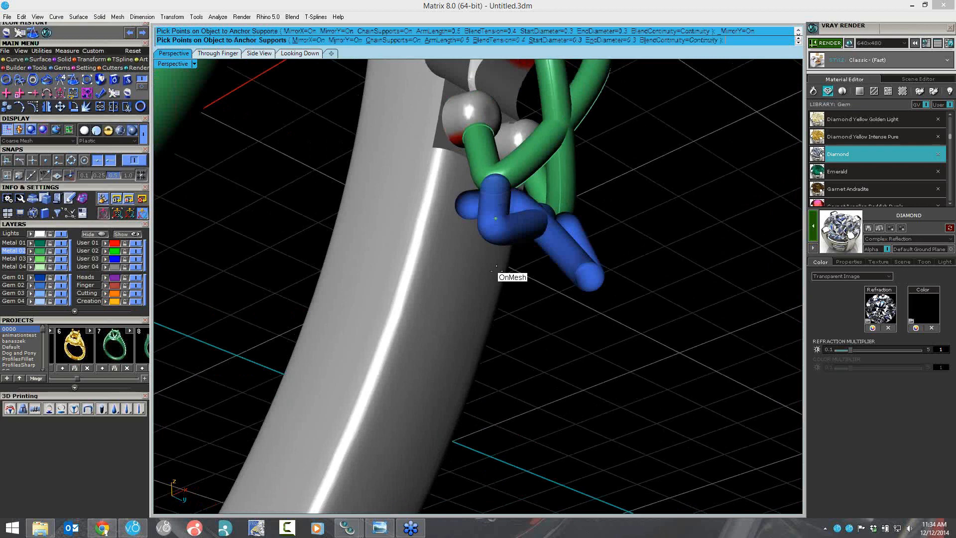
Step: Set EndDiameter to 1, anchor the mirrored supports' lower ends on the oval base plate, and finish adding supports
{"action": "scroll", "coordinate": [496, 269], "scroll_direction": "down", "scroll_amount": 6}
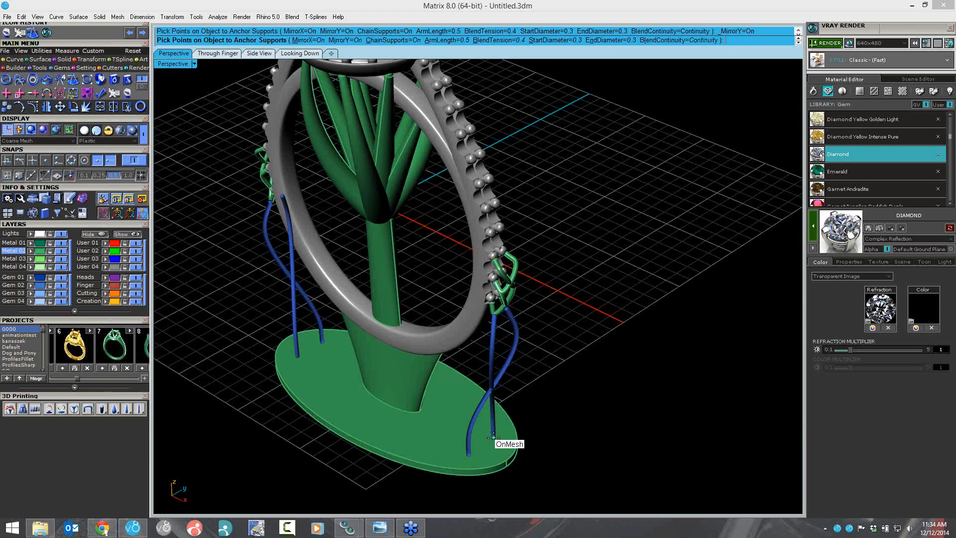
{"action": "left_click", "coordinate": [608, 39]}
{"action": "type", "text": "1"}
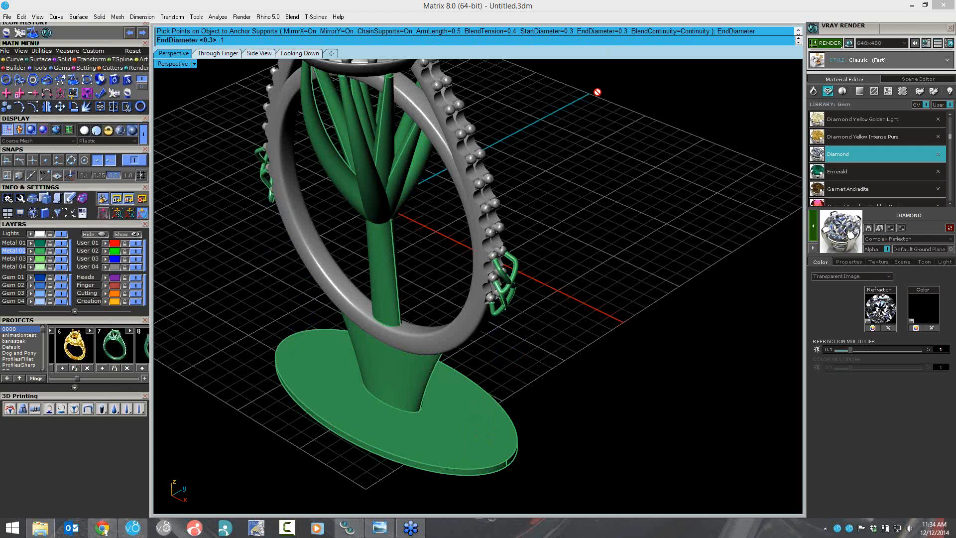
{"action": "key", "text": "Return"}
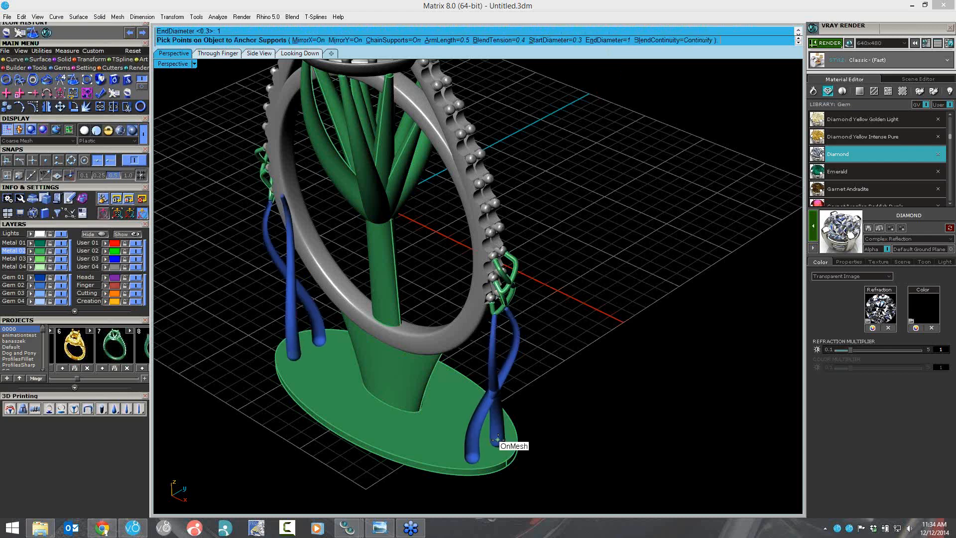
{"action": "left_click", "coordinate": [498, 439]}
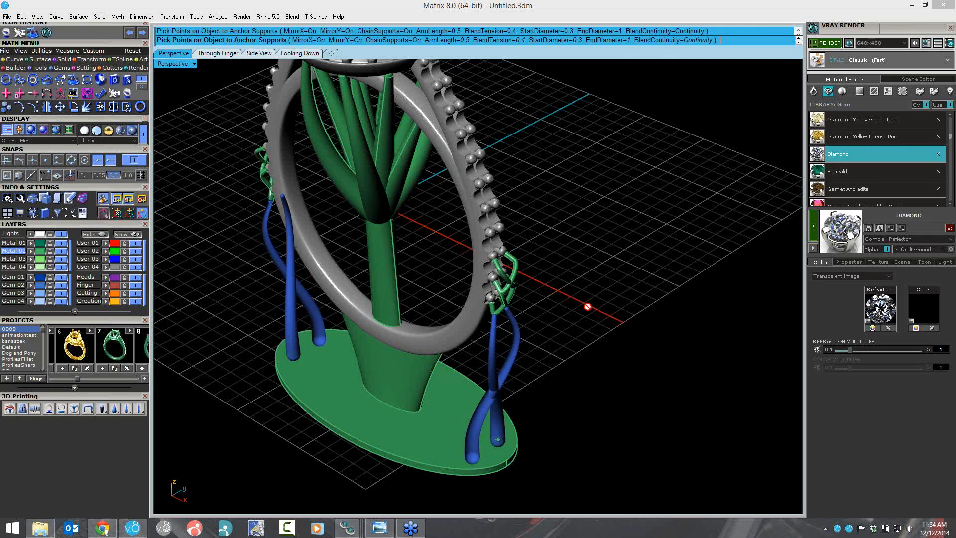
{"action": "key", "text": "Return"}
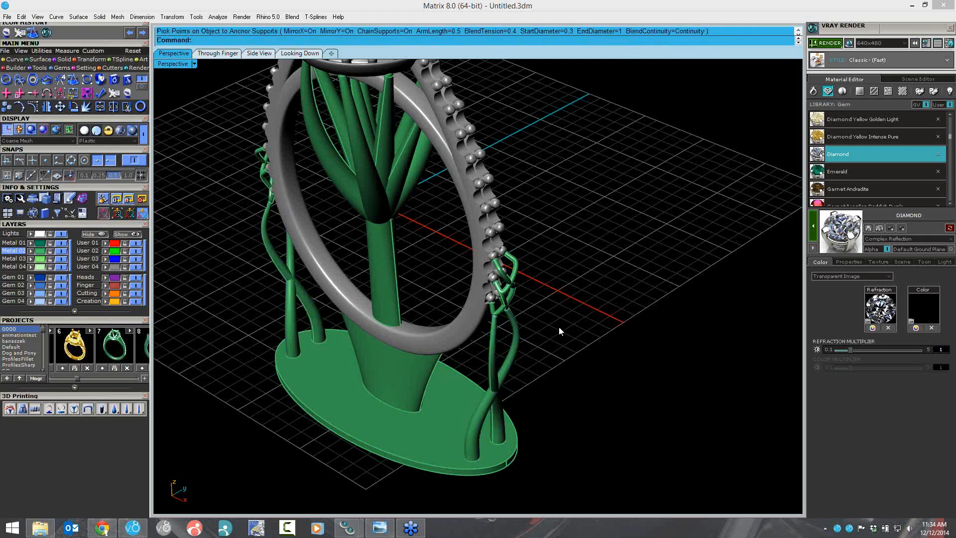
{"action": "scroll", "coordinate": [559, 331], "scroll_direction": "down", "scroll_amount": 2}
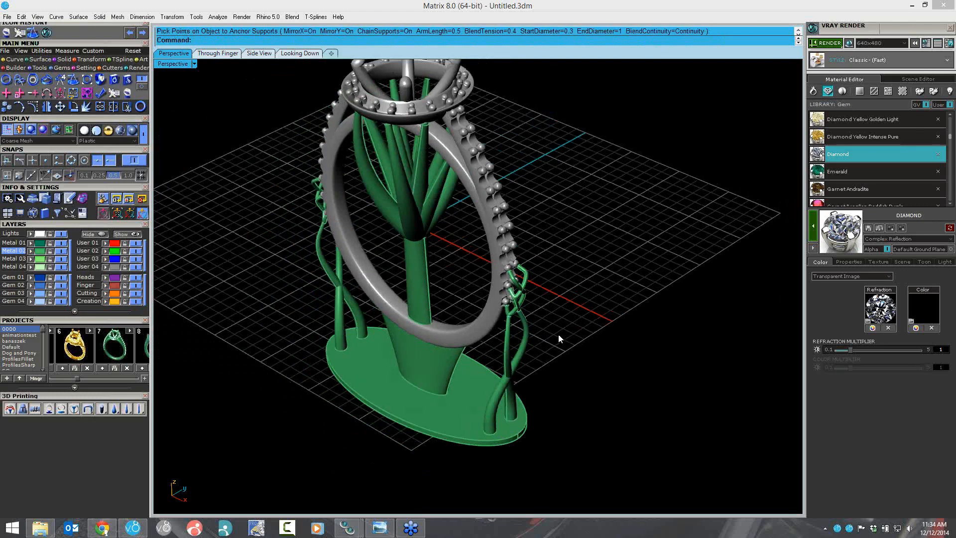
{"action": "right_click_drag", "start_coordinate": [558, 333], "coordinate": [663, 230]}
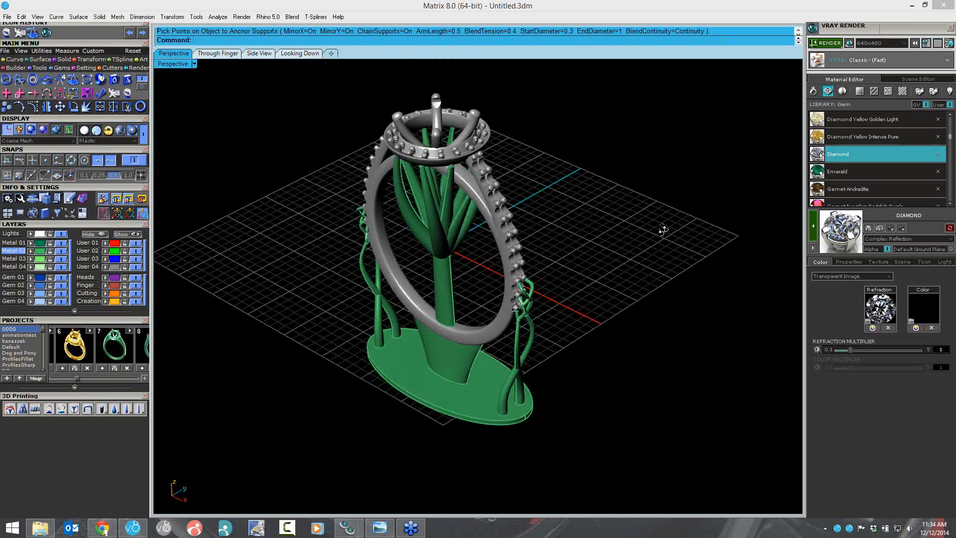
{"action": "right_click_drag", "start_coordinate": [663, 229], "coordinate": [458, 230]}
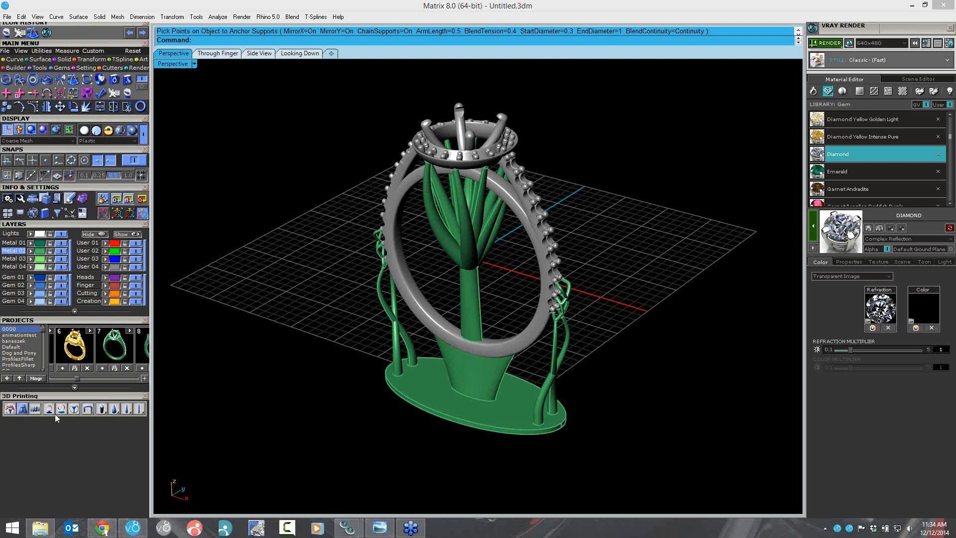
{"action": "left_click", "coordinate": [10, 18]}
{"action": "left_click", "coordinate": [17, 28]}
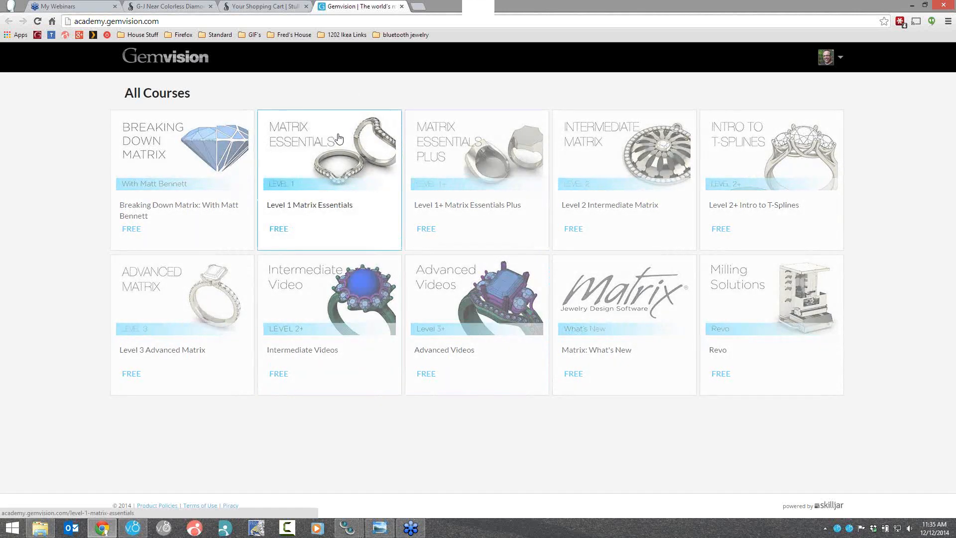
Step: Look through the Level 1 Matrix Essentials curriculum on the Gemvision academy site in Chrome, and open the Advanced Videos course
{"action": "left_click", "coordinate": [339, 184]}
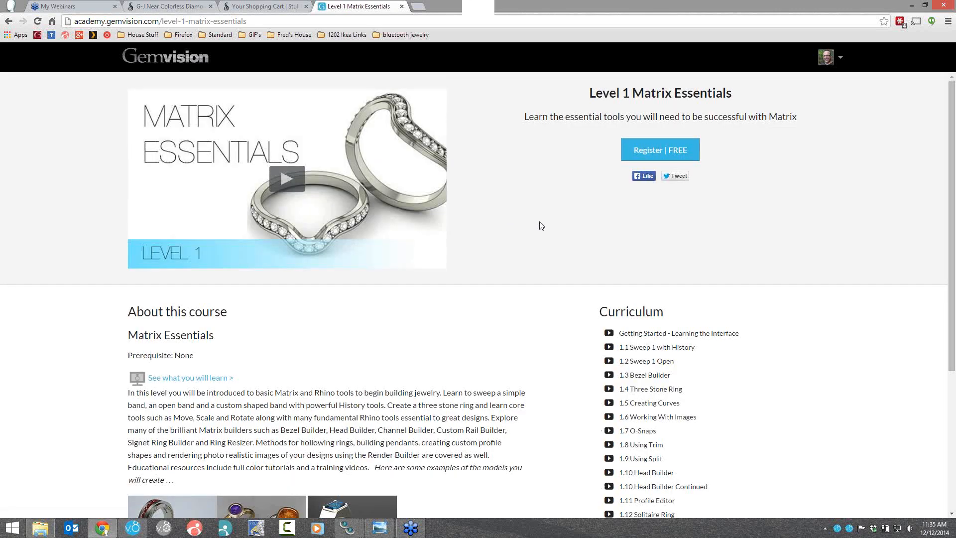
{"action": "scroll", "coordinate": [678, 277], "scroll_direction": "down", "scroll_amount": 1}
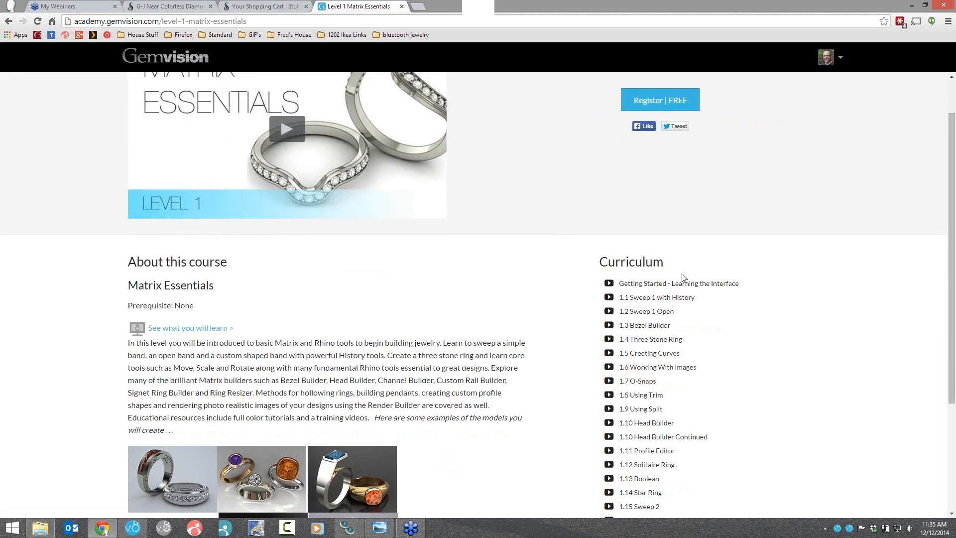
{"action": "scroll", "coordinate": [655, 229], "scroll_direction": "down", "scroll_amount": 2}
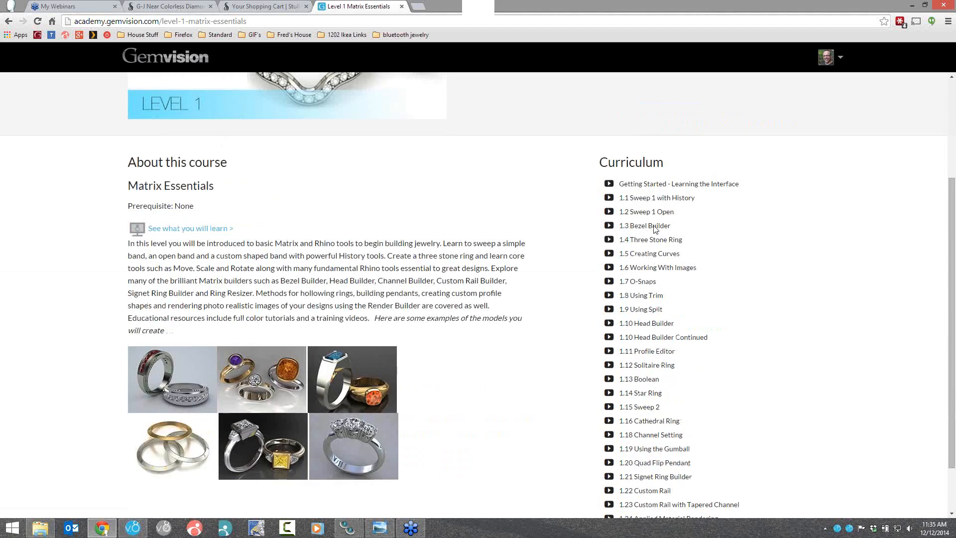
{"action": "left_click", "coordinate": [651, 393]}
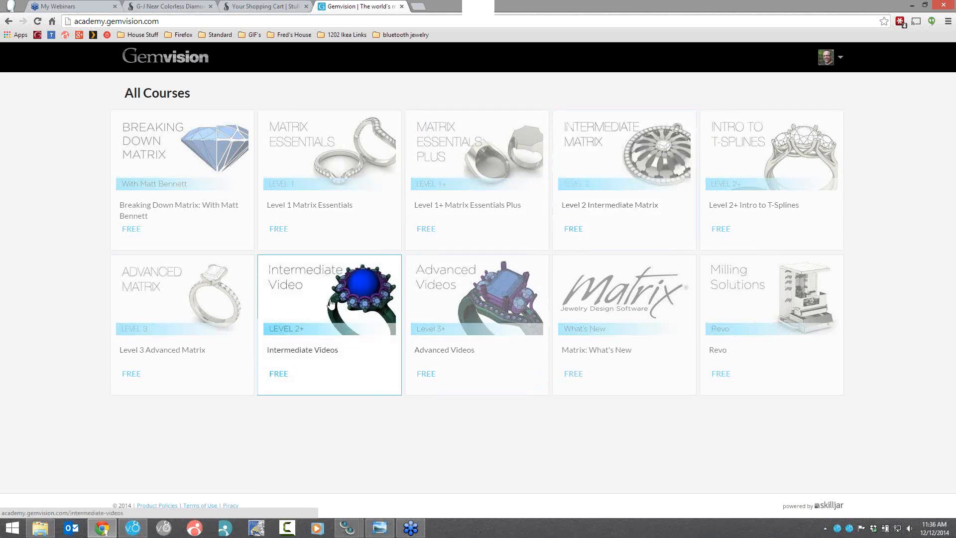
{"action": "left_click", "coordinate": [482, 309]}
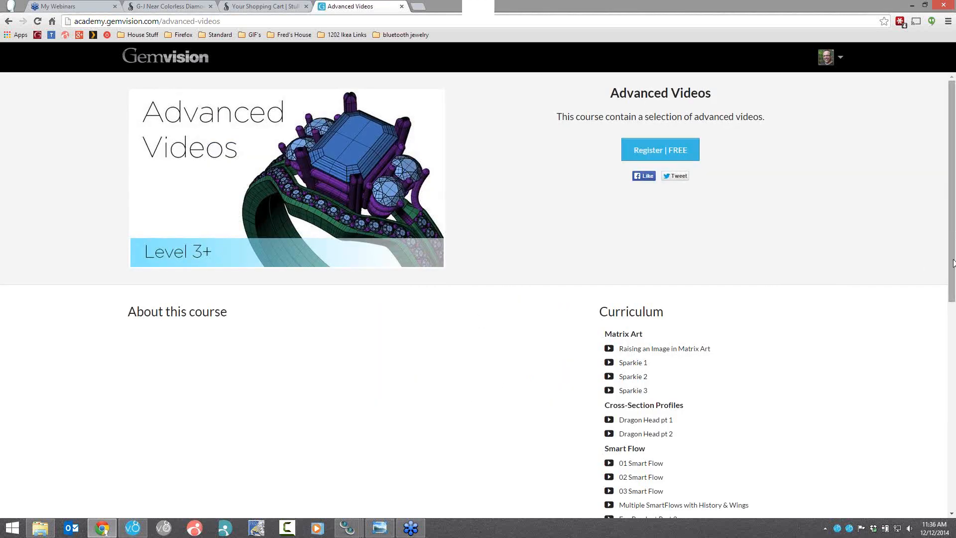
Step: Return from the Advanced Videos course to the academy's All Courses overview and switch back to Matrix
{"action": "mouse_move", "coordinate": [954, 263]}
{"action": "left_mouse_down"}
{"action": "mouse_move", "coordinate": [945, 435]}
{"action": "mouse_move", "coordinate": [948, 253]}
{"action": "left_mouse_up"}
{"action": "left_click", "coordinate": [8, 21]}
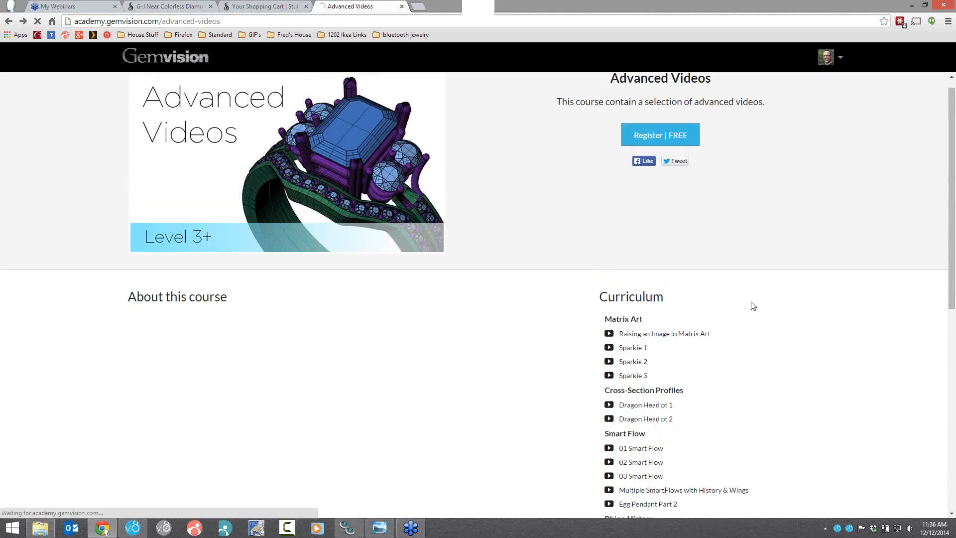
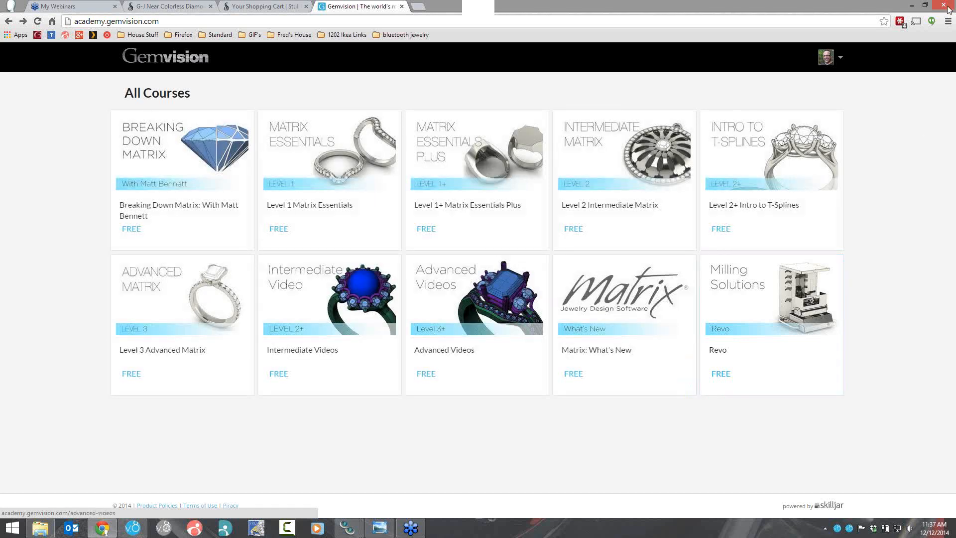
{"action": "left_click", "coordinate": [911, 6]}
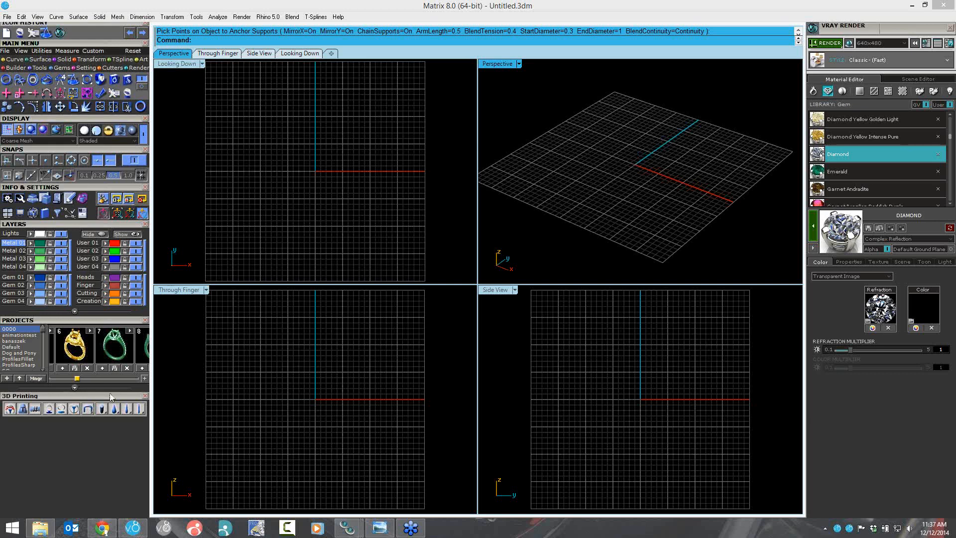
Step: Close the 3D Printing tools, import ring 8 from project 0000, deselect it and maximize the Perspective view
{"action": "left_click", "coordinate": [145, 397]}
{"action": "left_click_drag", "start_coordinate": [77, 379], "coordinate": [86, 379]}
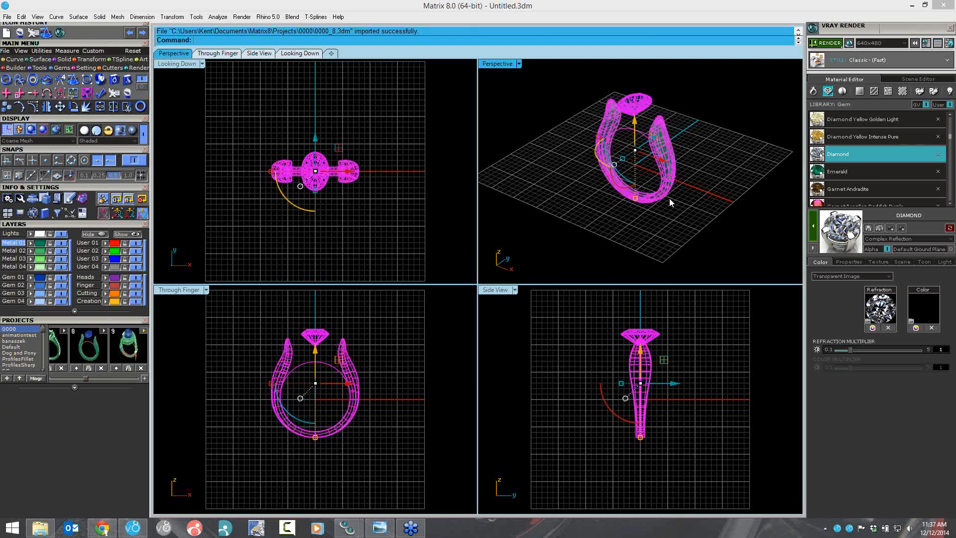
{"action": "right_click_drag", "start_coordinate": [709, 192], "coordinate": [706, 154]}
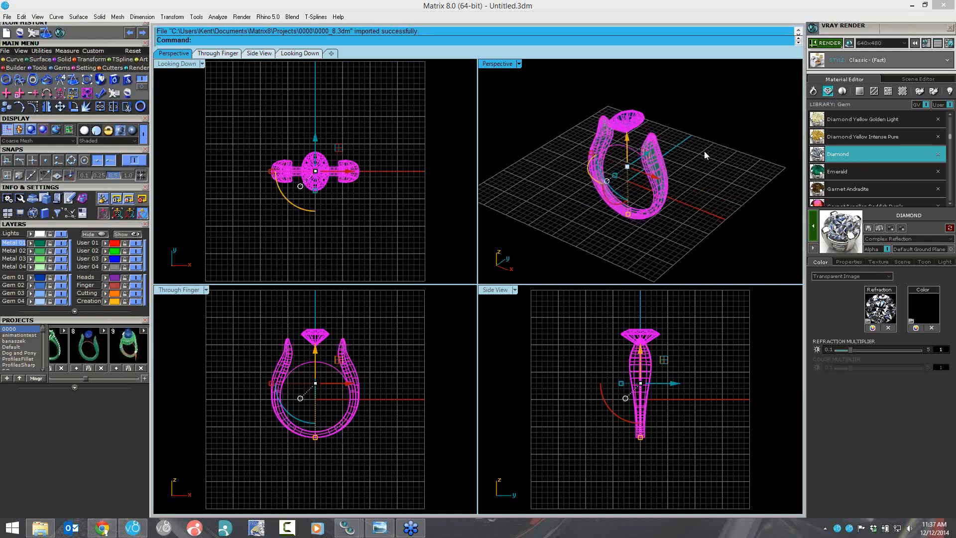
{"action": "left_click", "coordinate": [705, 155]}
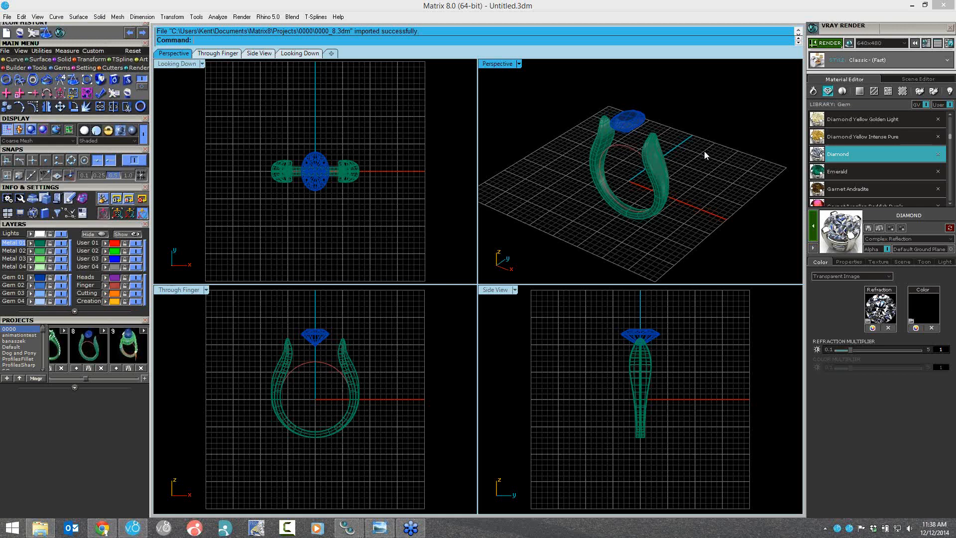
{"action": "right_click_drag", "start_coordinate": [679, 194], "coordinate": [654, 178]}
{"action": "scroll", "coordinate": [654, 179], "scroll_direction": "up", "scroll_amount": 2}
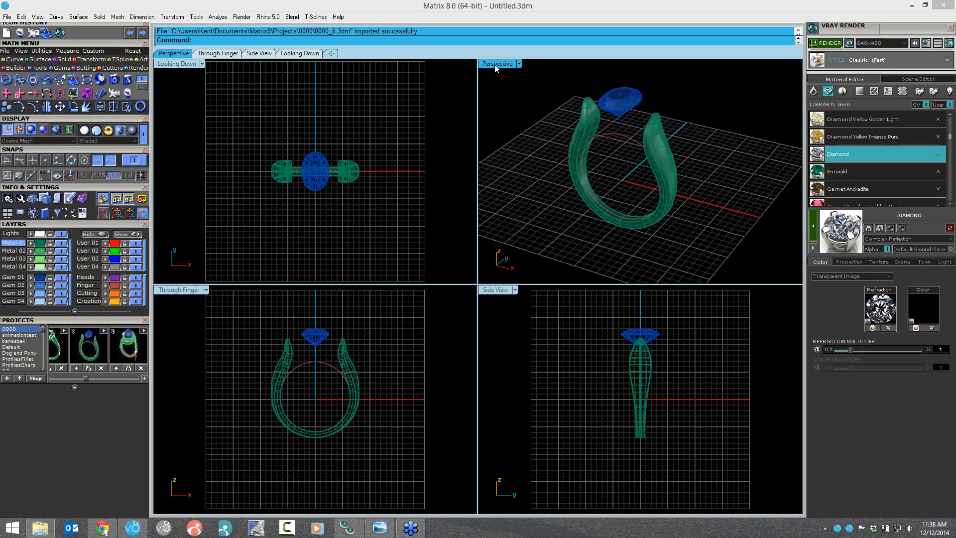
{"action": "key", "text": "ctrl+m"}
{"action": "mouse_move", "coordinate": [538, 165]}
{"action": "right_mouse_down"}
{"action": "mouse_move", "coordinate": [546, 175]}
{"action": "mouse_move", "coordinate": [545, 166]}
{"action": "right_mouse_up"}
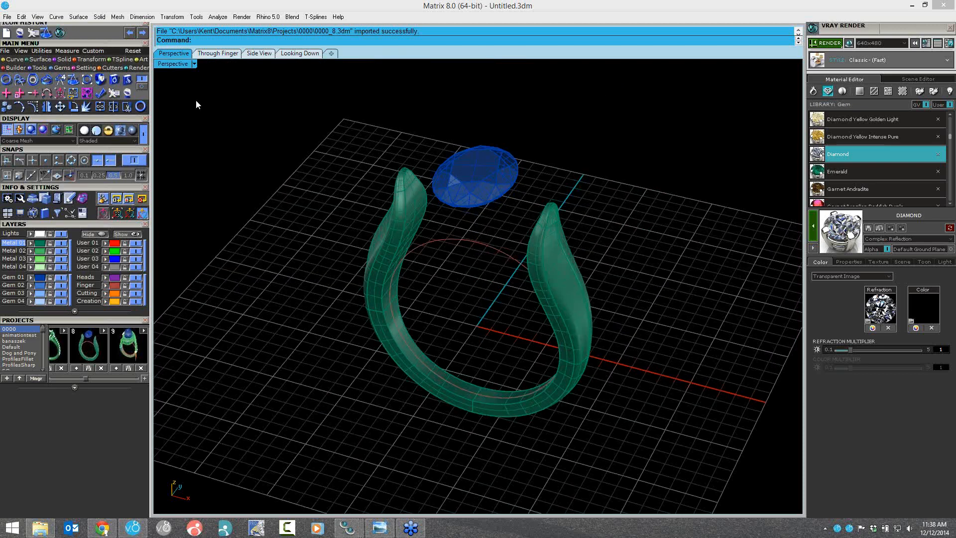
Step: Start the Halo Builder and load the ring's oval center gem to generate a halo around it
{"action": "left_click", "coordinate": [60, 69]}
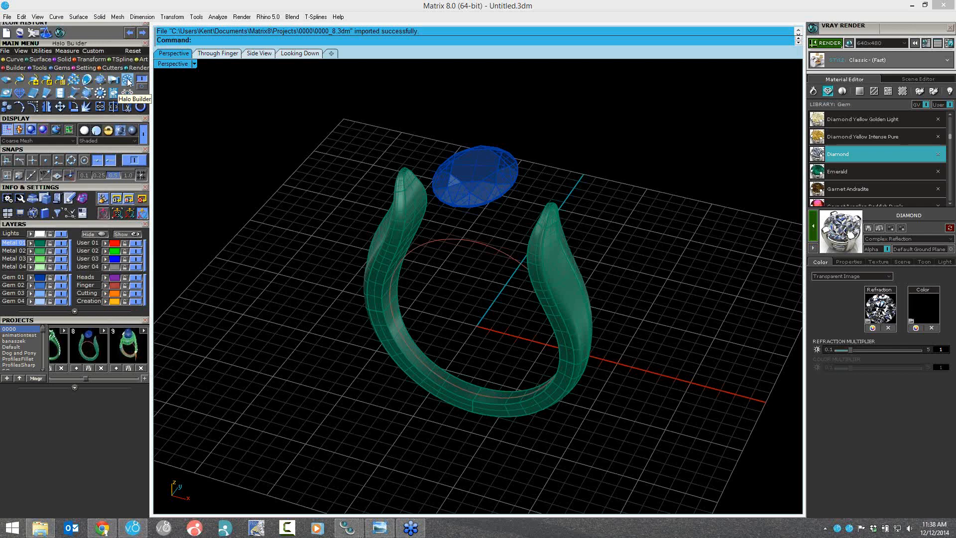
{"action": "left_click", "coordinate": [128, 81]}
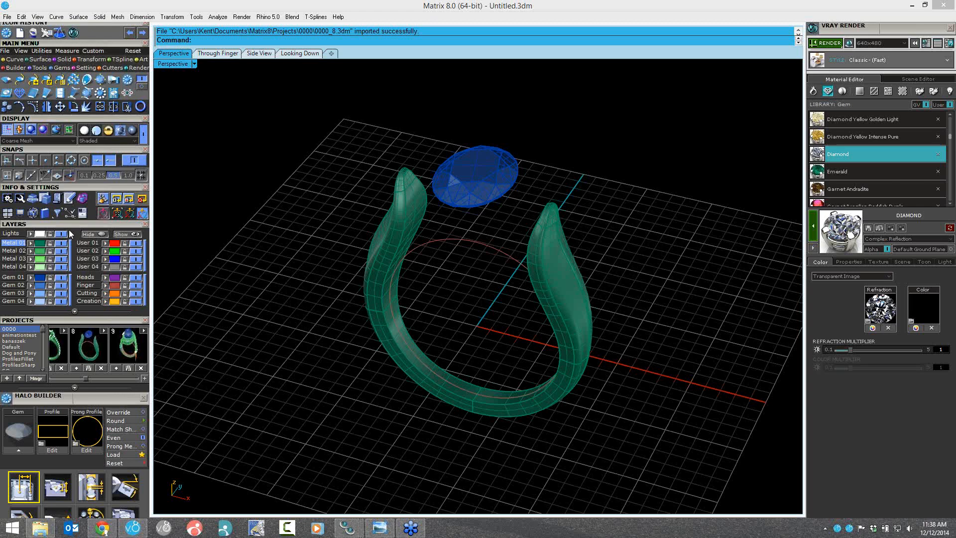
{"action": "scroll", "coordinate": [68, 232], "scroll_direction": "down", "scroll_amount": 3}
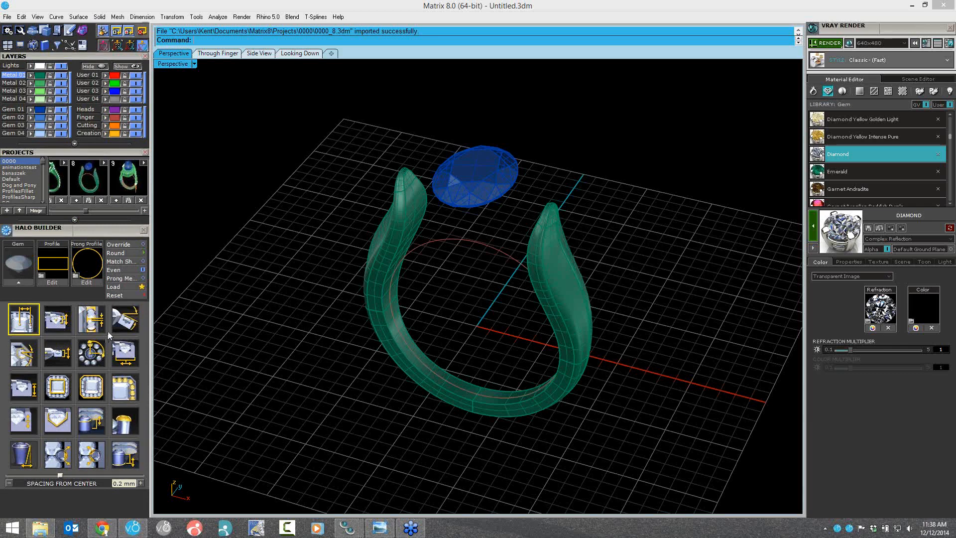
{"action": "left_click", "coordinate": [459, 185]}
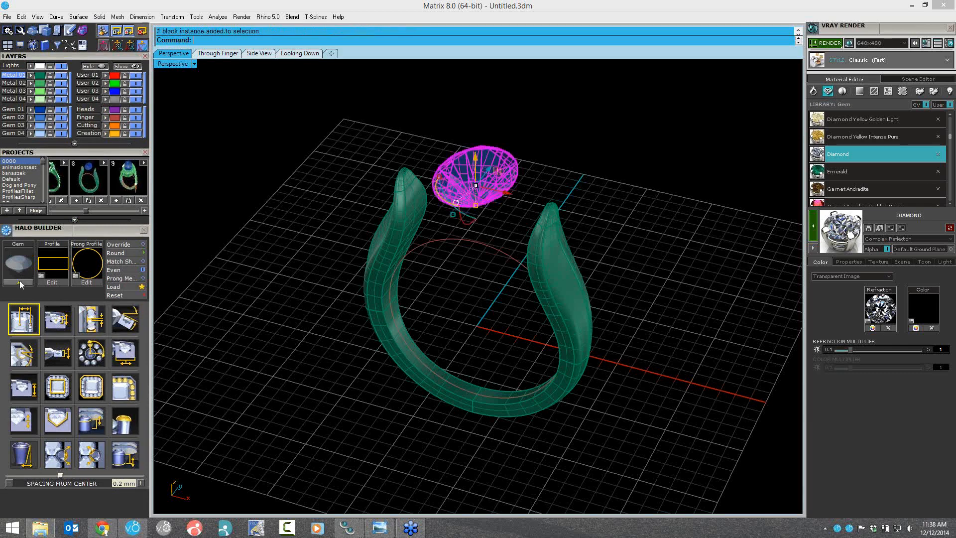
{"action": "left_click", "coordinate": [20, 280]}
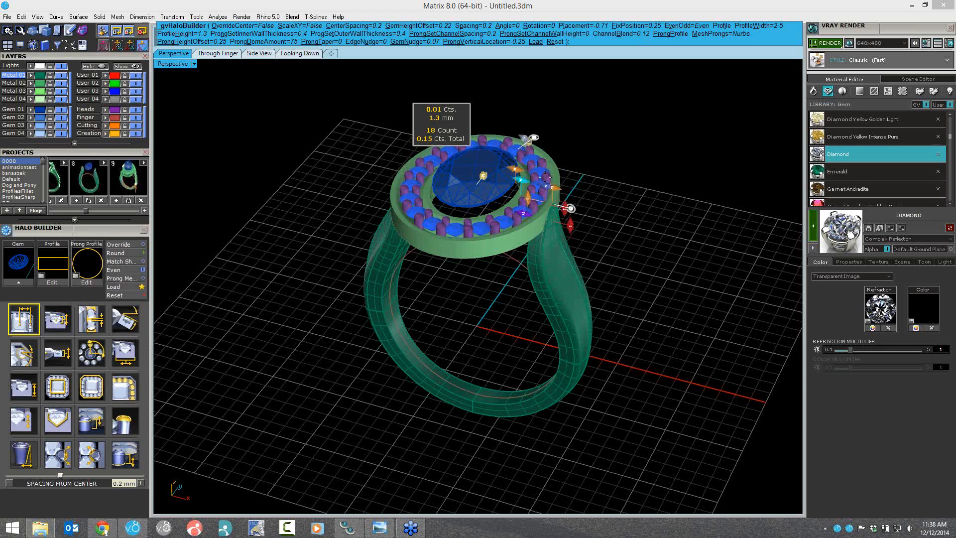
Step: Set the halo's spacing from center to -0.1 mm and its profile width to 2.4 mm
{"action": "scroll", "coordinate": [521, 181], "scroll_direction": "up", "scroll_amount": 2}
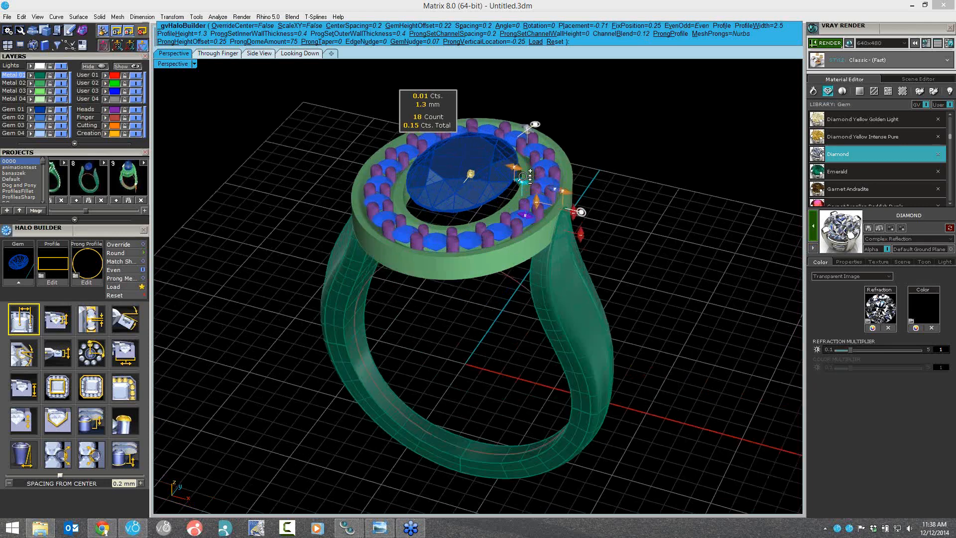
{"action": "scroll", "coordinate": [523, 176], "scroll_direction": "up", "scroll_amount": 1}
{"action": "mouse_move", "coordinate": [520, 205]}
{"action": "right_mouse_down", "text": "shift"}
{"action": "mouse_move", "coordinate": [504, 218]}
{"action": "mouse_move", "coordinate": [528, 215]}
{"action": "right_mouse_up", "text": "shift"}
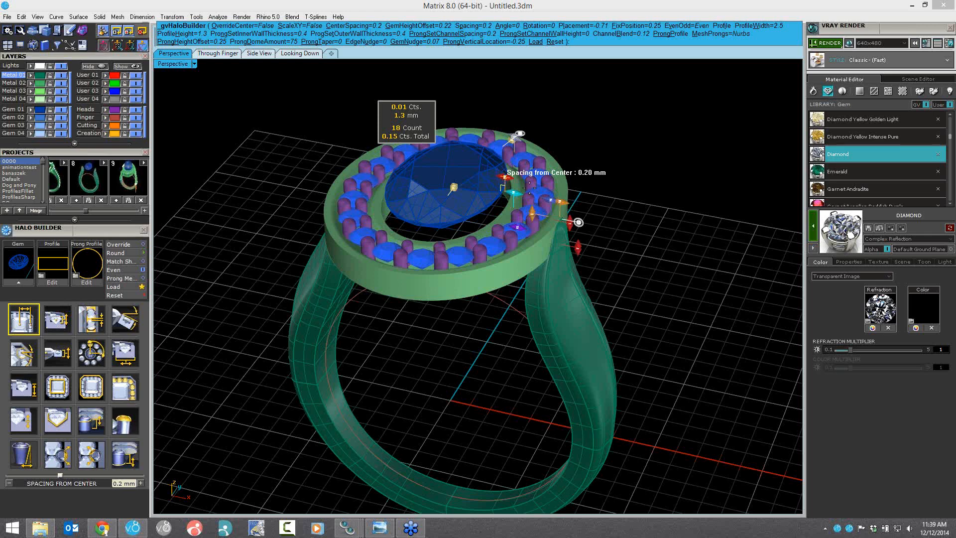
{"action": "left_click_drag", "start_coordinate": [529, 187], "coordinate": [500, 188]}
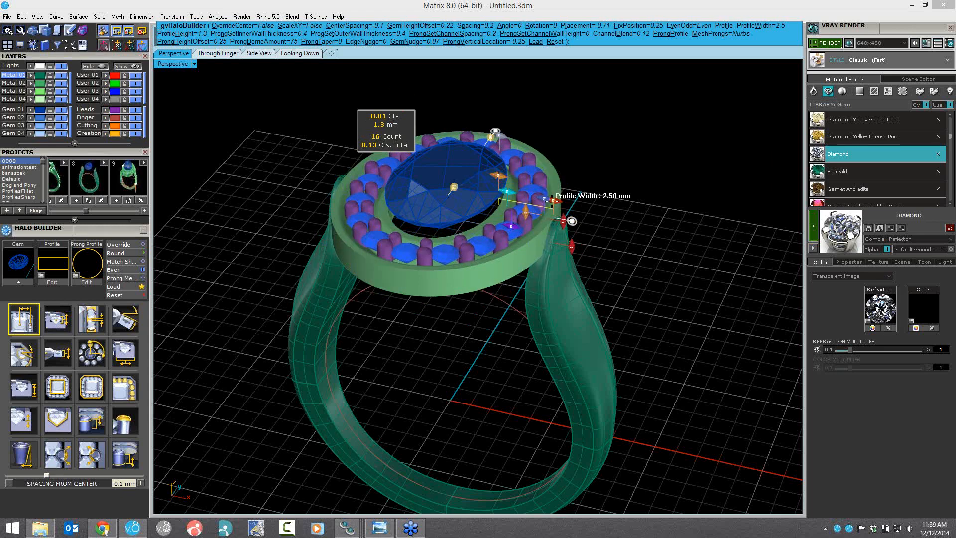
{"action": "mouse_move", "coordinate": [545, 198]}
{"action": "left_mouse_down"}
{"action": "mouse_move", "coordinate": [536, 197]}
{"action": "mouse_move", "coordinate": [552, 201]}
{"action": "left_mouse_up"}
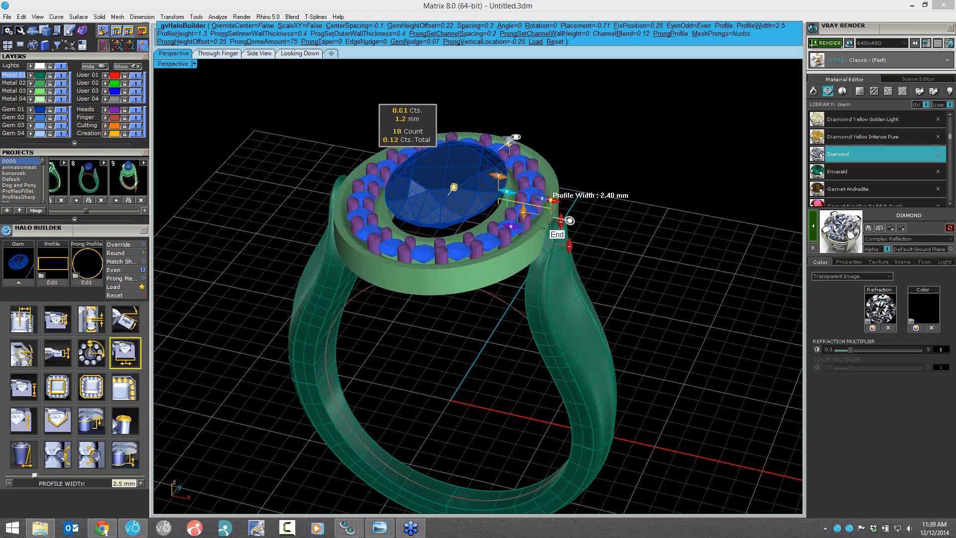
{"action": "left_click", "coordinate": [549, 228]}
Step: Set the halo's inner channel wall thickness to 0.2 mm and its outer channel wall thickness to 0.3 mm
{"action": "left_click", "coordinate": [506, 191]}
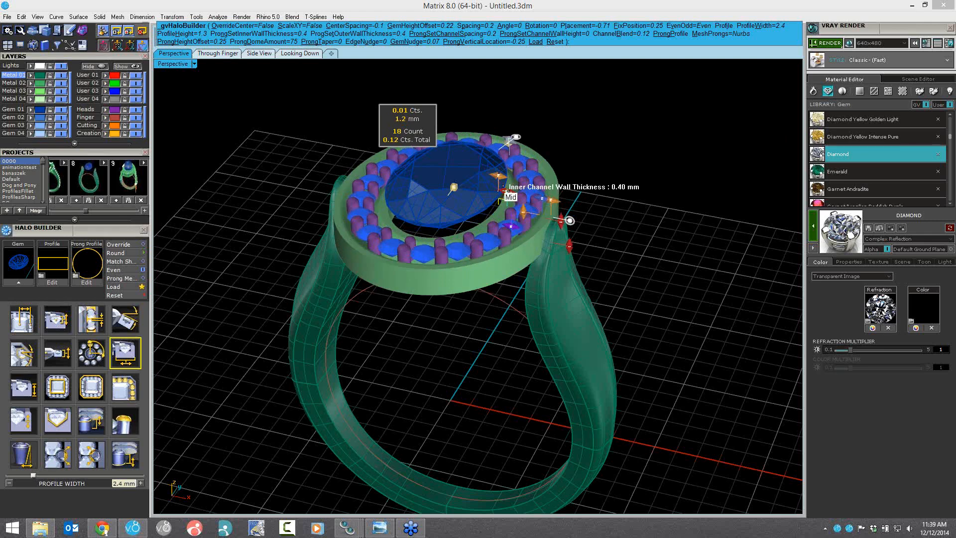
{"action": "left_click", "coordinate": [507, 192]}
{"action": "left_click", "coordinate": [541, 198]}
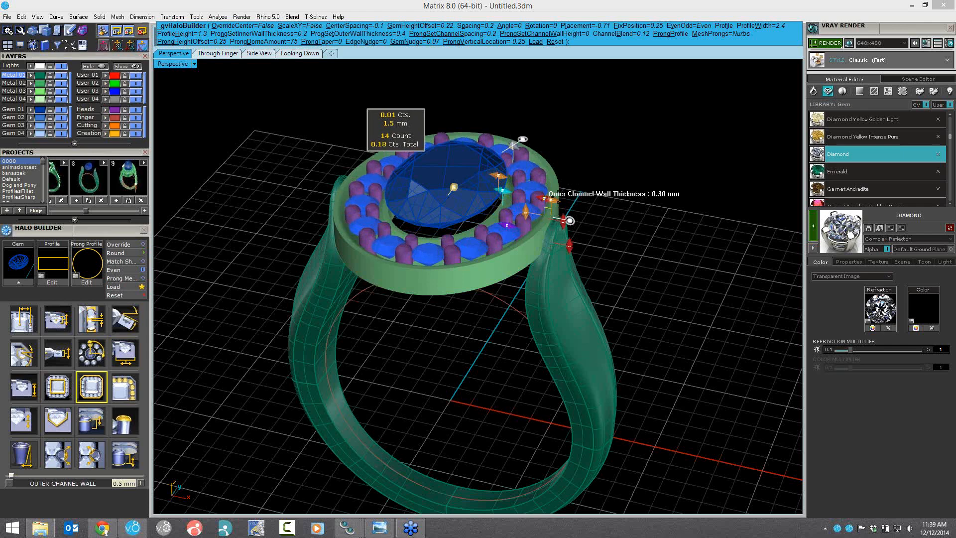
{"action": "left_click", "coordinate": [545, 199]}
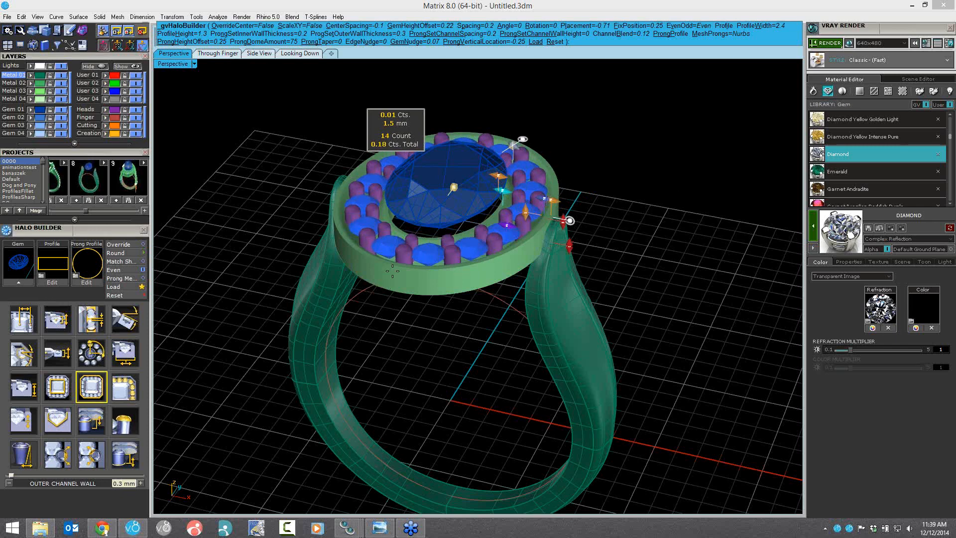
Step: Give the halo the profileplacer_06 cross-section and set its profile height to 1.7 mm
{"action": "left_click", "coordinate": [52, 267]}
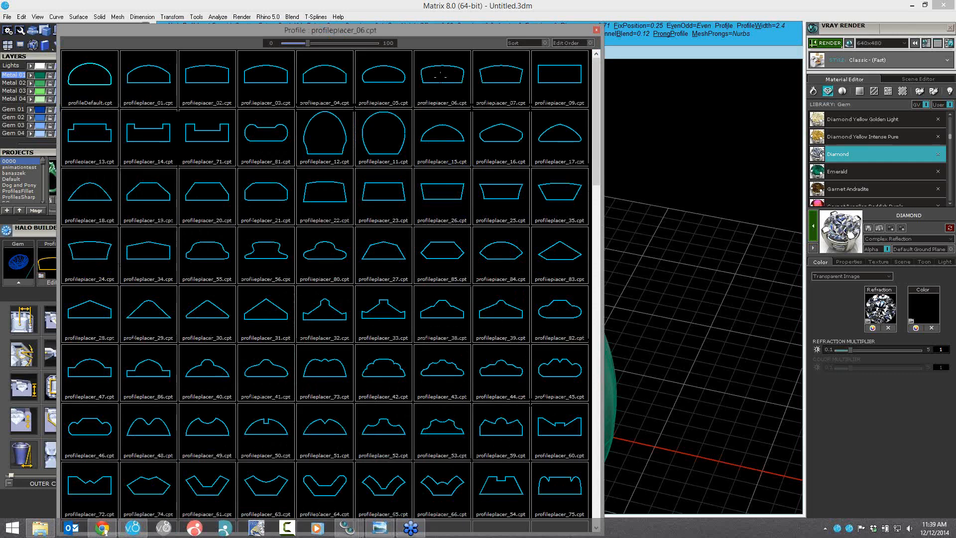
{"action": "left_click", "coordinate": [440, 76]}
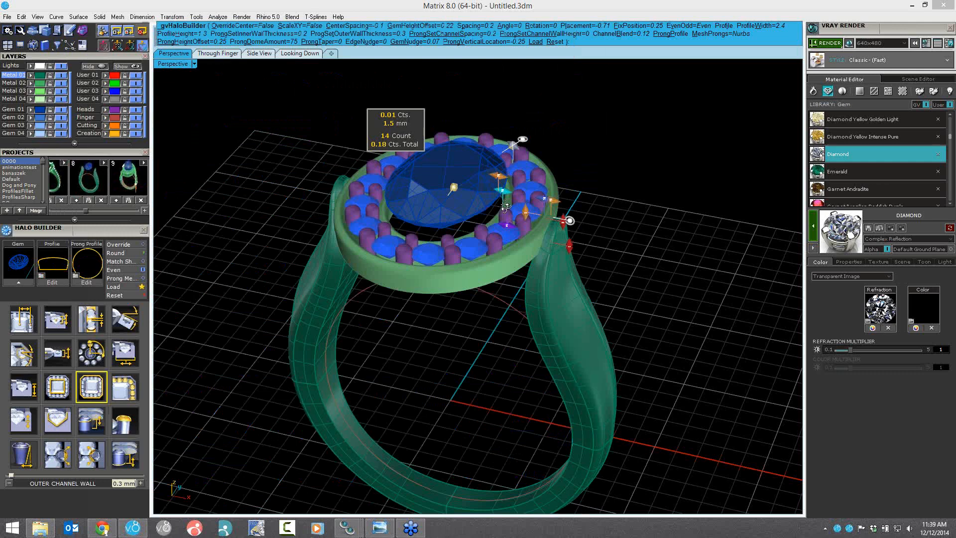
{"action": "right_click_drag", "start_coordinate": [505, 206], "coordinate": [545, 210]}
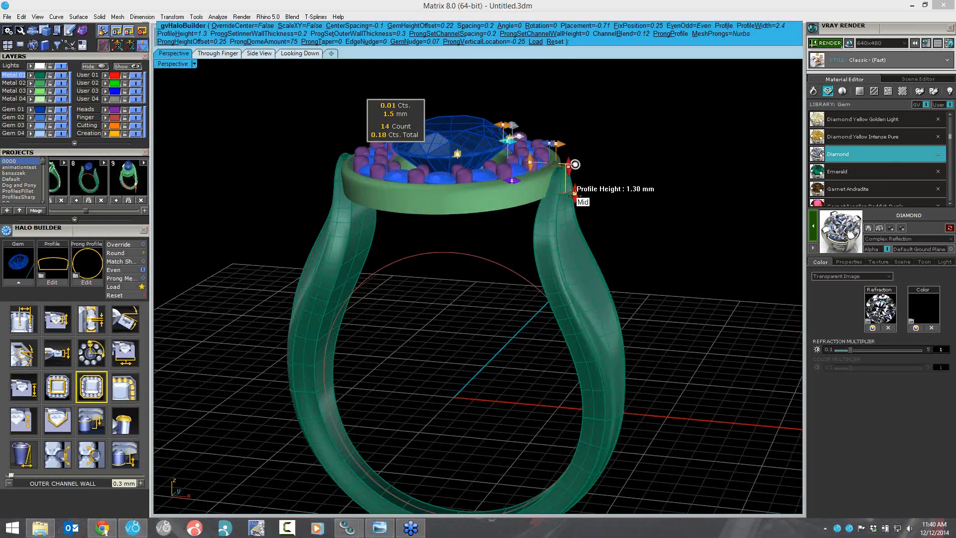
{"action": "left_click_drag", "start_coordinate": [553, 291], "coordinate": [554, 290]}
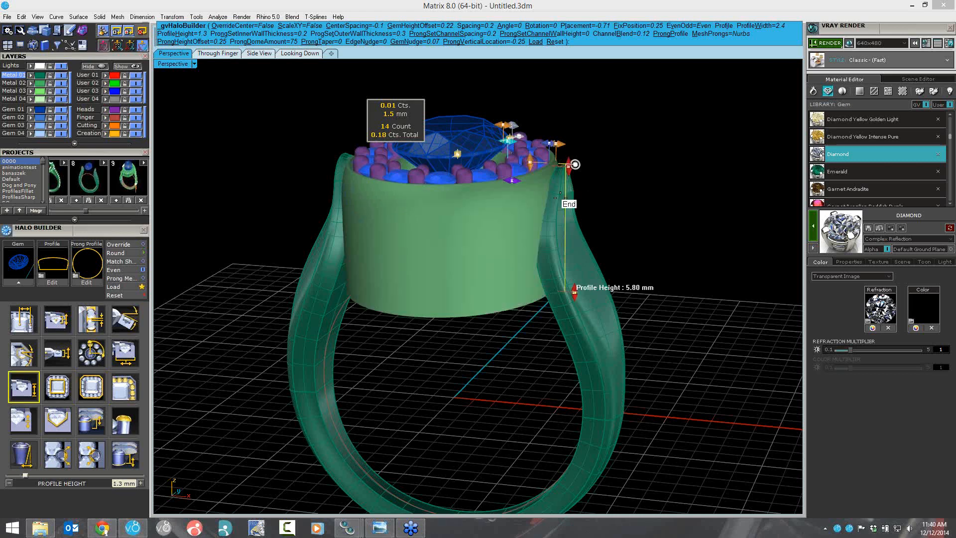
Step: Tilt the halo to an angle of -7, set its placement to -0.47 mm, and build it
{"action": "left_click", "coordinate": [575, 164]}
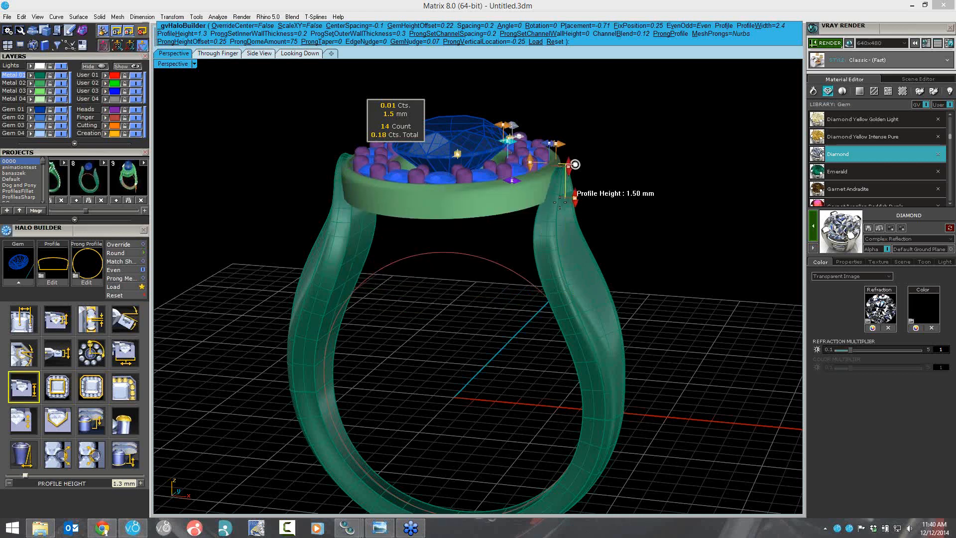
{"action": "left_click", "coordinate": [457, 153]}
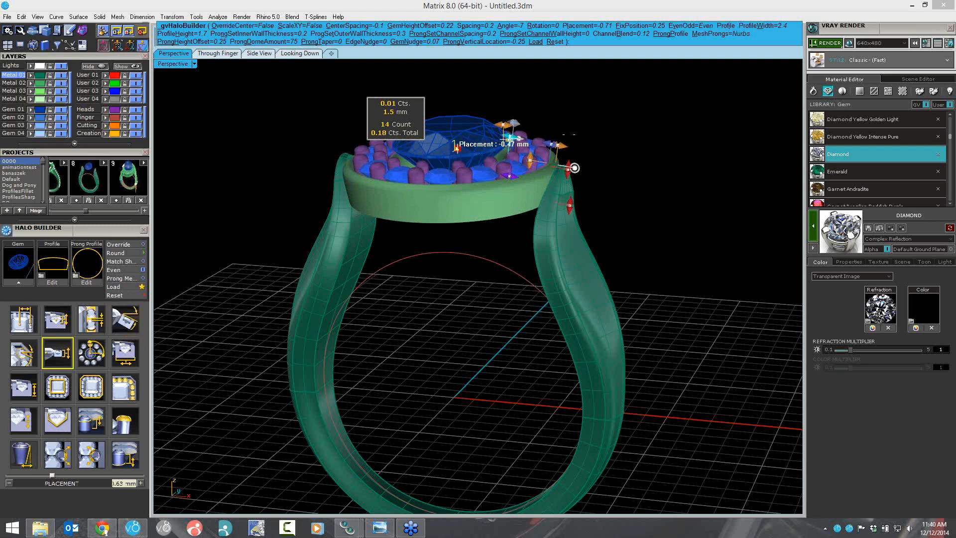
{"action": "left_click", "coordinate": [569, 135]}
{"action": "right_click_drag", "start_coordinate": [558, 187], "coordinate": [559, 187]}
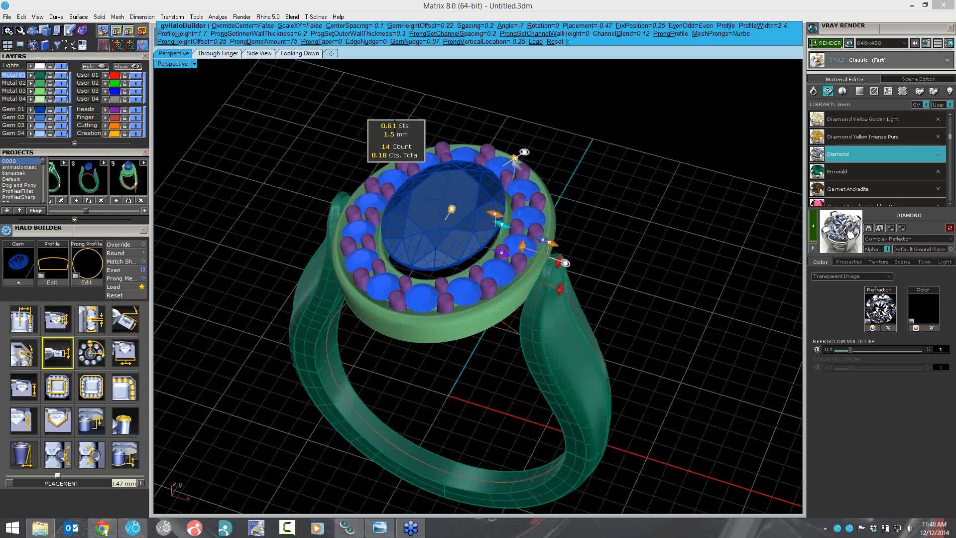
{"action": "right_click", "coordinate": [634, 204]}
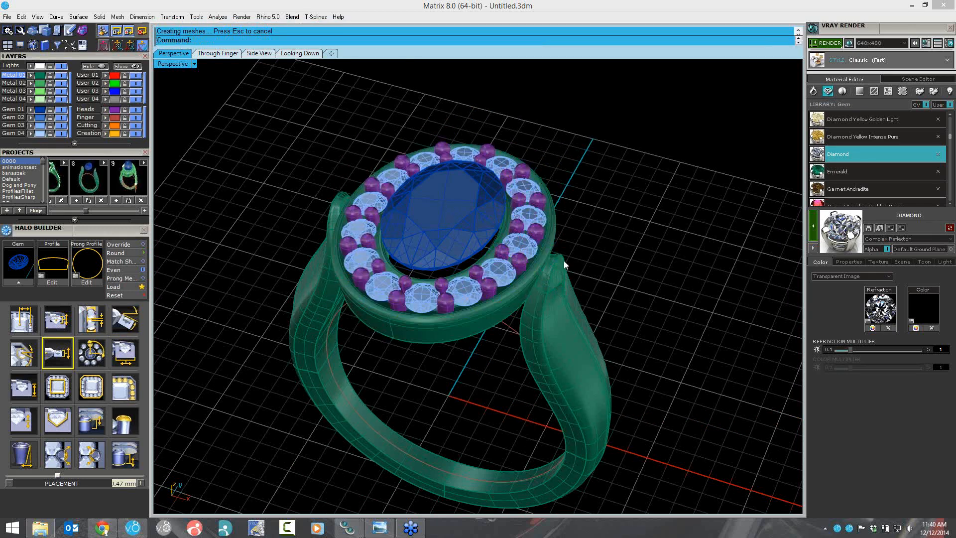
Step: Inspect the finished halo from the side, reopen it for editing in the Halo Builder, and accept it with its existing settings
{"action": "right_click_drag", "start_coordinate": [575, 214], "coordinate": [566, 150]}
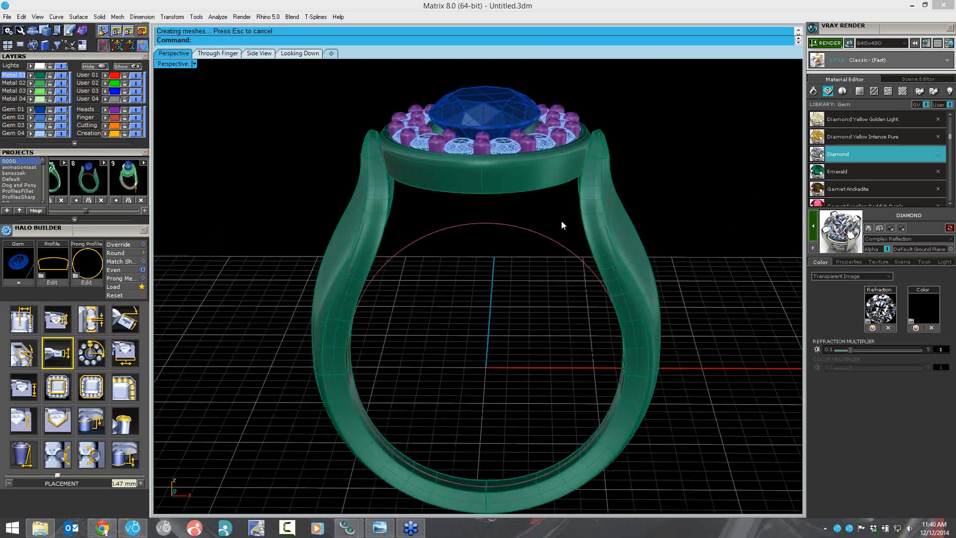
{"action": "right_click_drag", "start_coordinate": [561, 220], "coordinate": [533, 258]}
{"action": "left_click", "coordinate": [533, 258]}
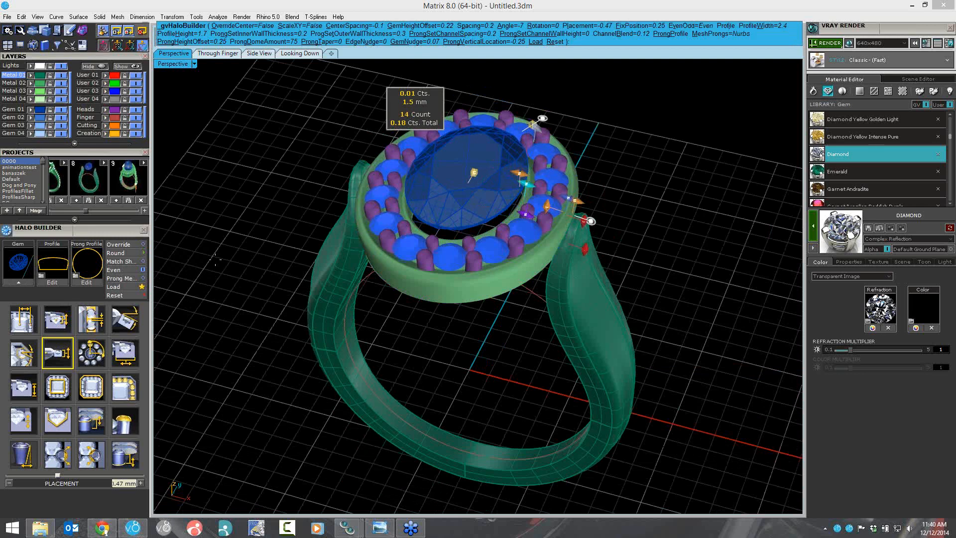
{"action": "right_click_drag", "start_coordinate": [583, 293], "coordinate": [577, 326]}
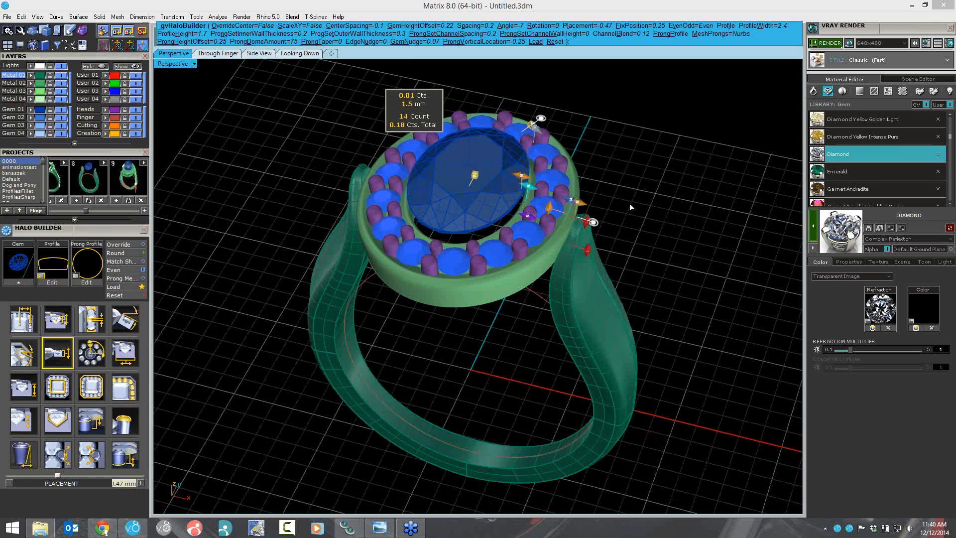
{"action": "key", "text": "Return"}
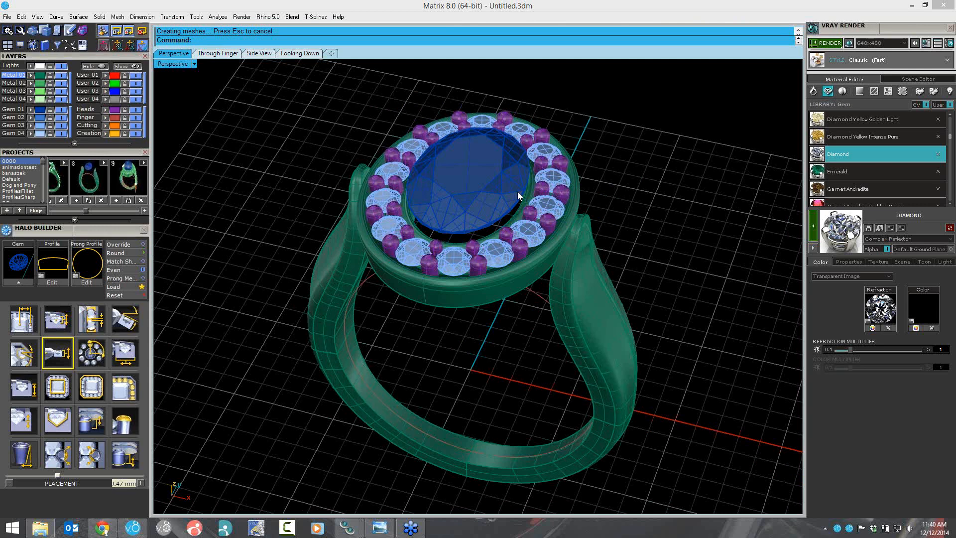
Step: Select the complete halo ring and delete it from the scene
{"action": "scroll", "coordinate": [518, 192], "scroll_direction": "down", "scroll_amount": 2}
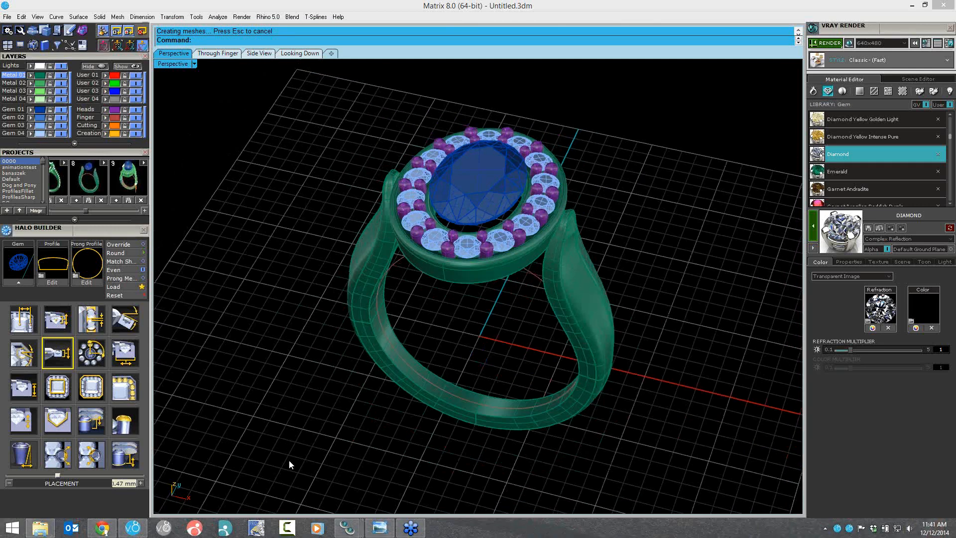
{"action": "left_click_drag", "start_coordinate": [656, 92], "coordinate": [286, 460]}
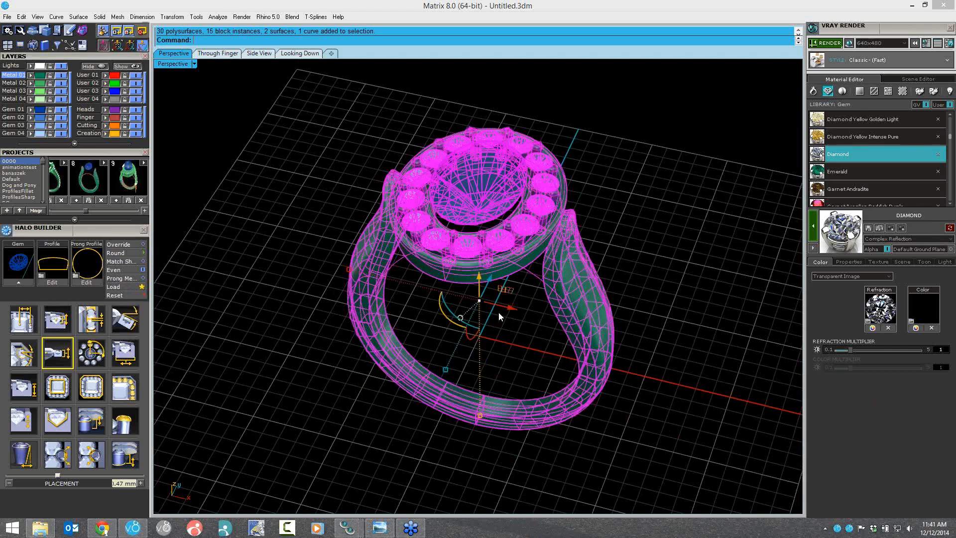
{"action": "key", "text": "Delete"}
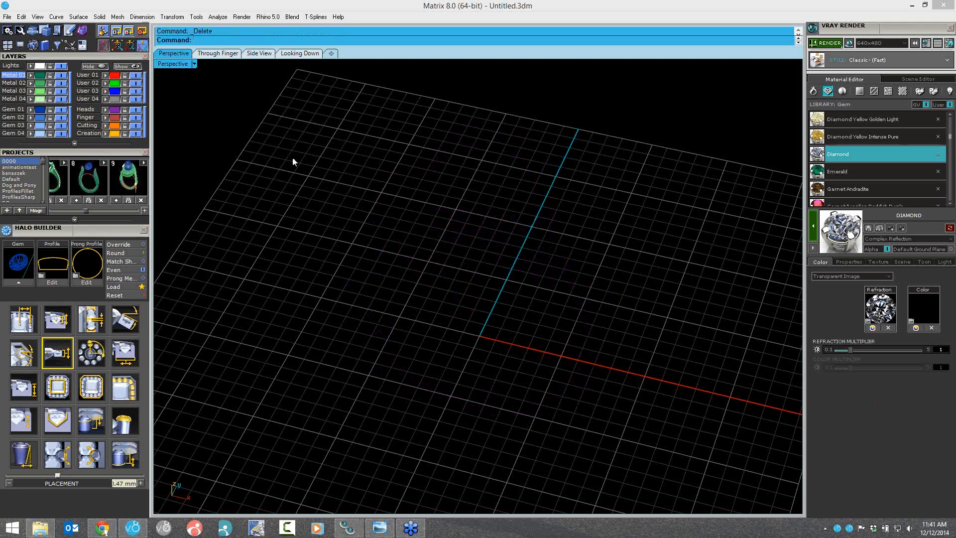
Step: Look over the list of Blend commands and display the Tools category in the main menu
{"action": "left_click", "coordinate": [293, 17]}
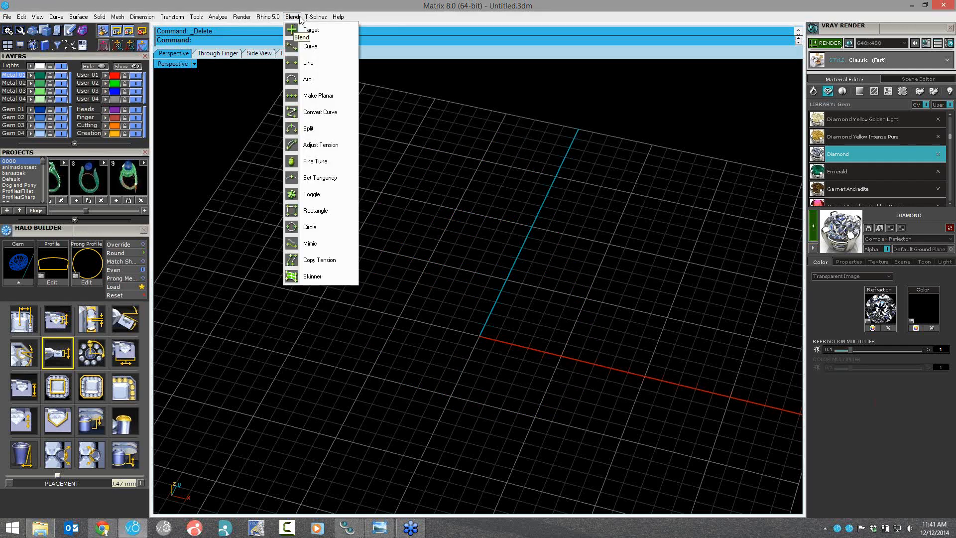
{"action": "mouse_move", "coordinate": [316, 16]}
{"action": "left_click", "coordinate": [407, 17]}
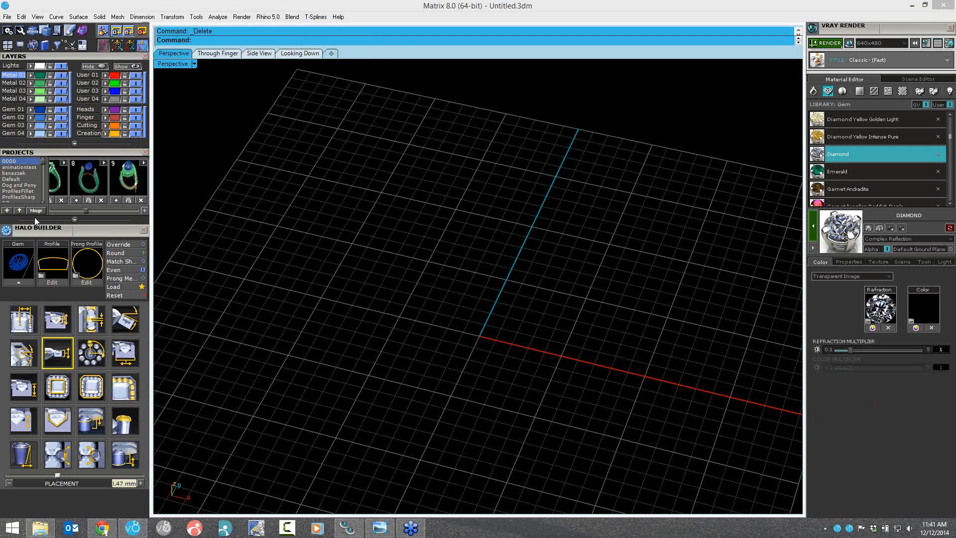
{"action": "left_click_drag", "start_coordinate": [34, 217], "coordinate": [43, 391]}
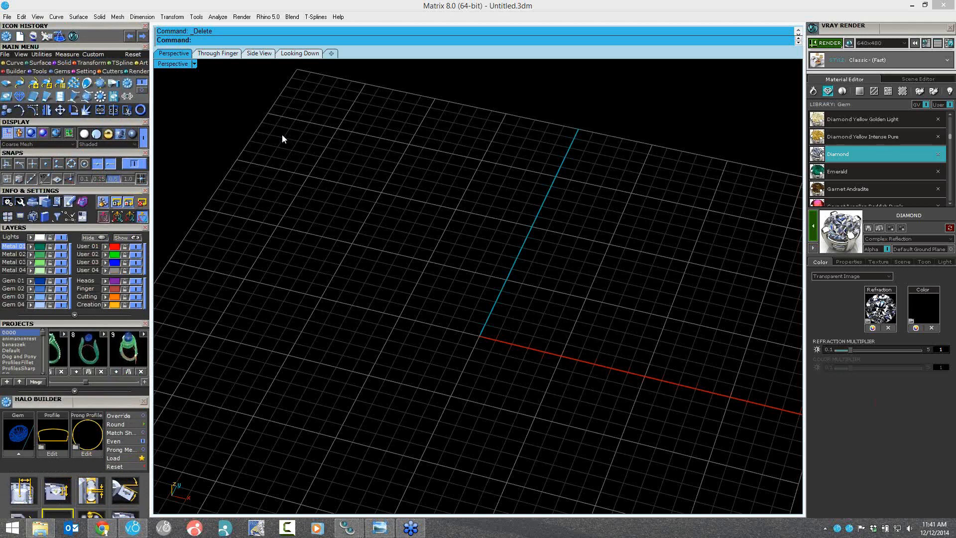
{"action": "left_click", "coordinate": [36, 71]}
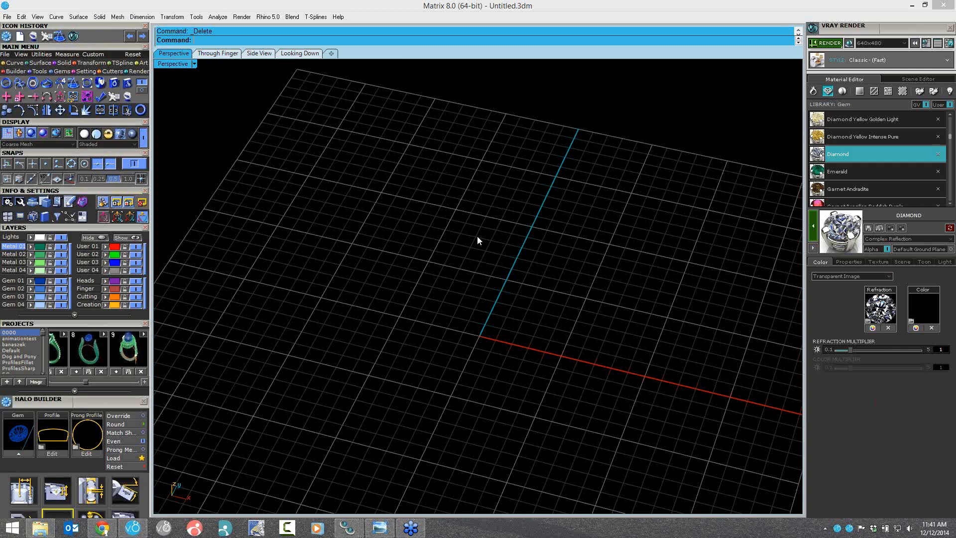
Step: Load ring 9 from project 0000 into the scene and view it from the opposite shoulder
{"action": "scroll", "coordinate": [477, 236], "scroll_direction": "down", "scroll_amount": 2}
{"action": "scroll", "coordinate": [494, 293], "scroll_direction": "down", "scroll_amount": 2}
{"action": "right_click_drag", "start_coordinate": [498, 275], "coordinate": [500, 269], "text": "shift"}
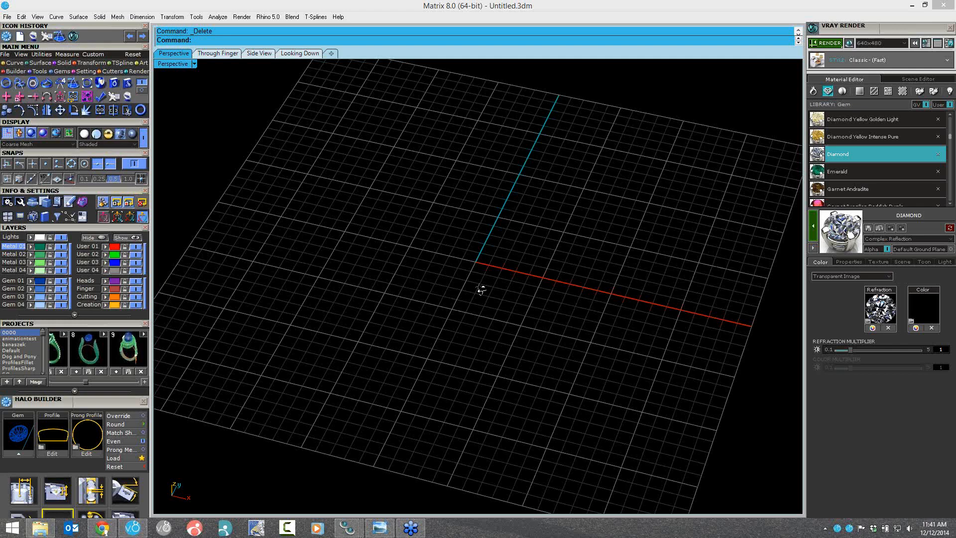
{"action": "right_click_drag", "start_coordinate": [482, 288], "coordinate": [473, 271]}
{"action": "right_click_drag", "start_coordinate": [162, 351], "coordinate": [291, 321]}
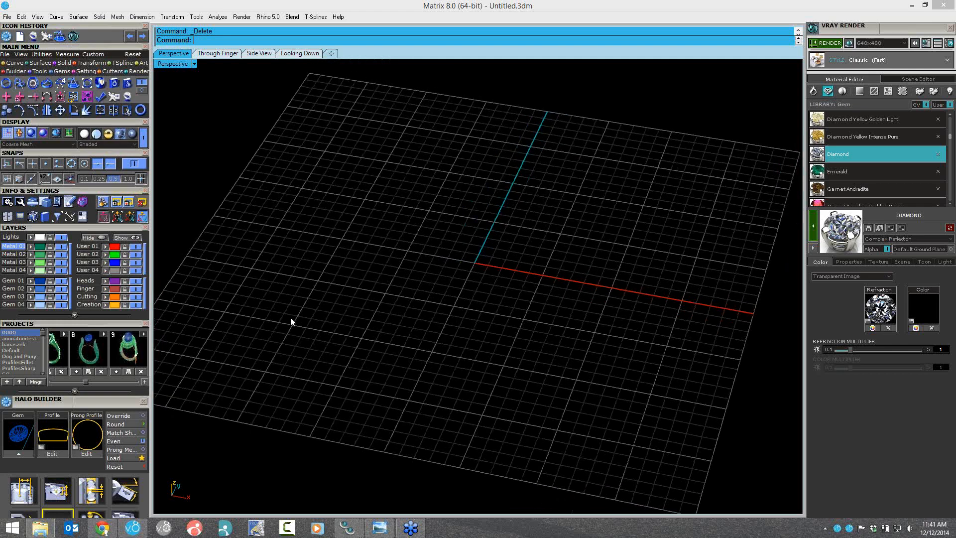
{"action": "right_click_drag", "start_coordinate": [352, 316], "coordinate": [352, 308]}
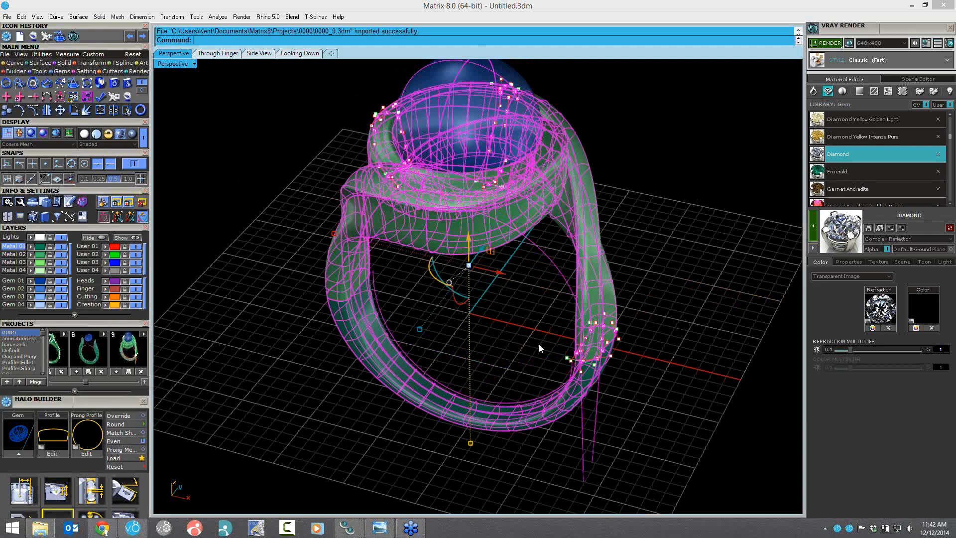
{"action": "mouse_move", "coordinate": [539, 344]}
{"action": "right_mouse_down"}
{"action": "mouse_move", "coordinate": [364, 258]}
{"action": "mouse_move", "coordinate": [416, 263]}
{"action": "mouse_move", "coordinate": [424, 285]}
{"action": "mouse_move", "coordinate": [416, 244]}
{"action": "right_mouse_up"}
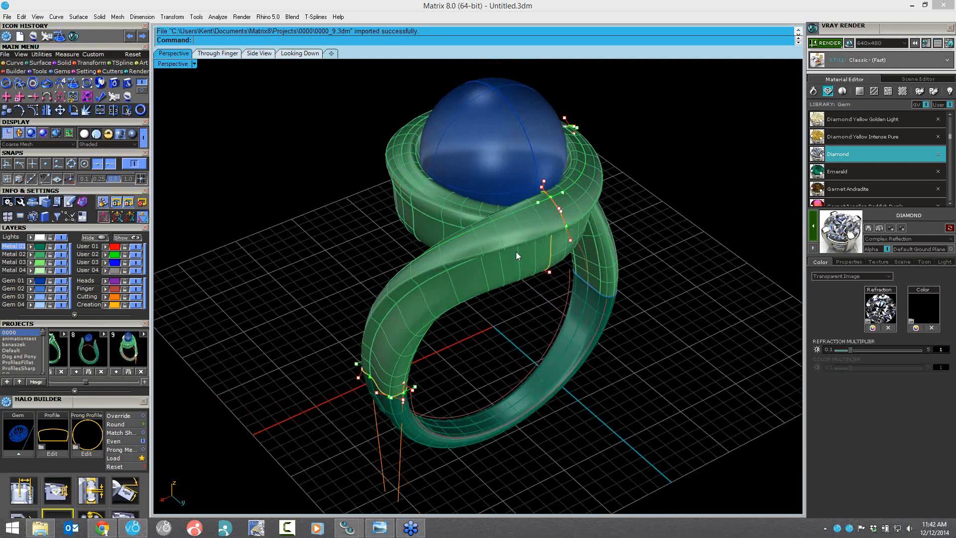
Step: Delete the surface pieces that form the mirrored shoulder on one side of the blue gem
{"action": "left_click", "coordinate": [74, 97]}
{"action": "left_click", "coordinate": [440, 217]}
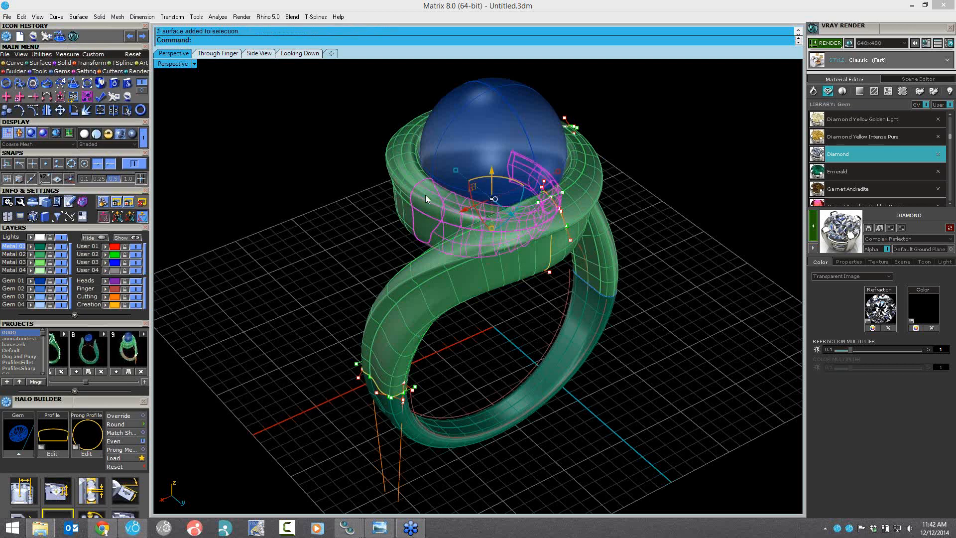
{"action": "key", "text": "Delete"}
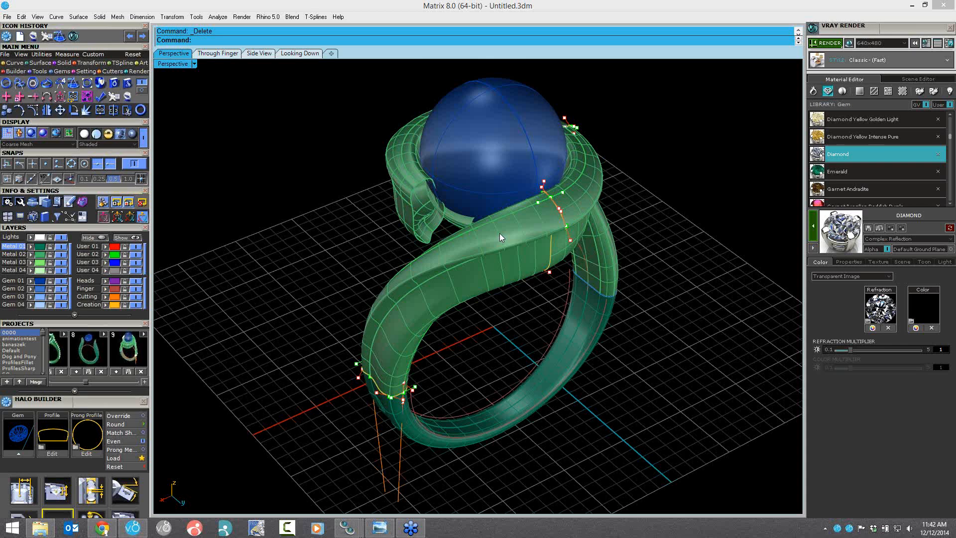
{"action": "right_click_drag", "start_coordinate": [500, 233], "coordinate": [439, 278]}
{"action": "left_click", "coordinate": [438, 274]}
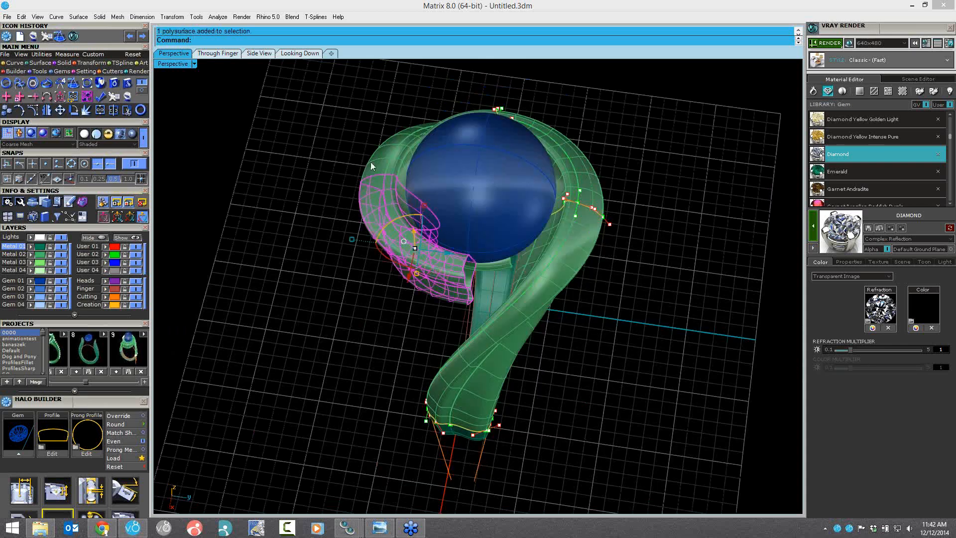
{"action": "key", "text": "Delete"}
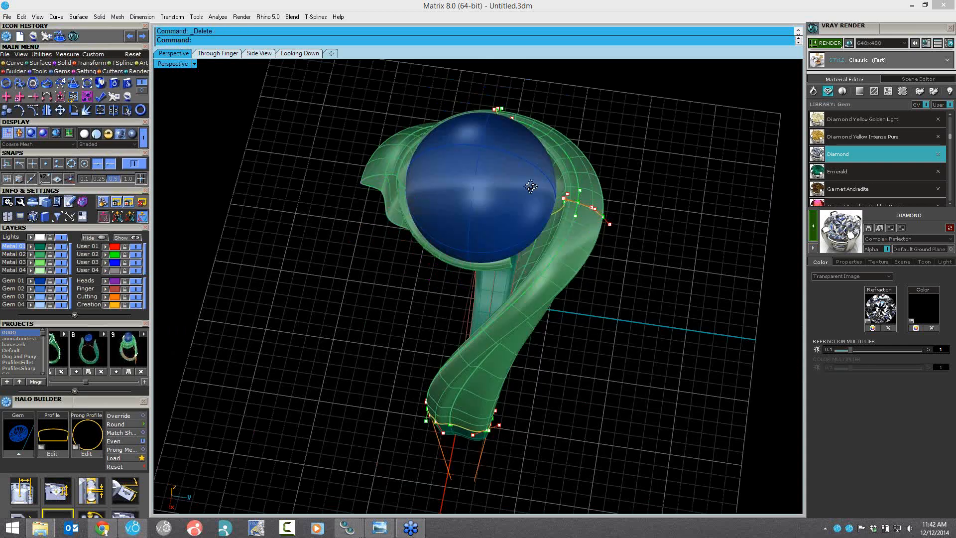
Step: Hide the Metal 02 surfaces and move the SmartTarget at the crest of the remaining shoulder's upper profile outward and up
{"action": "right_click_drag", "start_coordinate": [531, 187], "coordinate": [535, 178]}
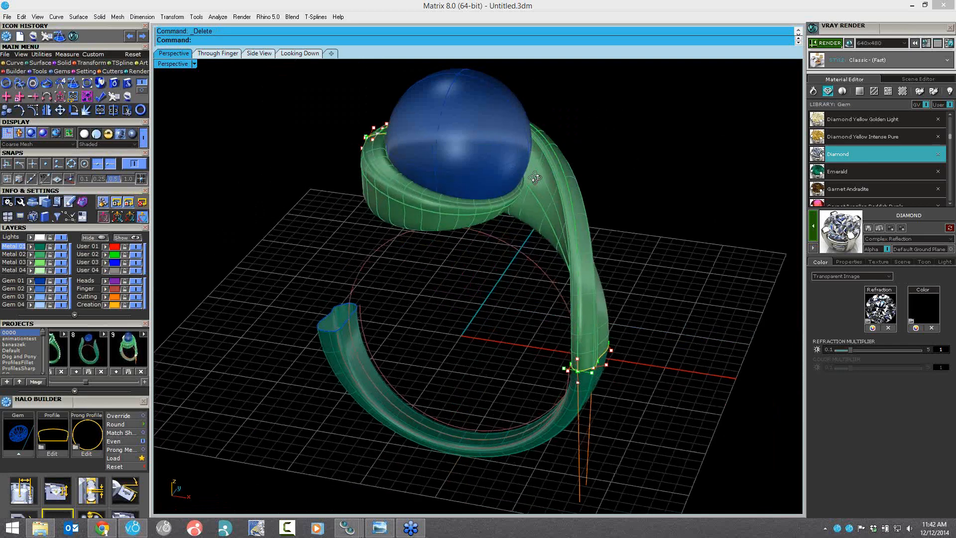
{"action": "right_click_drag", "start_coordinate": [411, 190], "coordinate": [558, 202]}
{"action": "scroll", "coordinate": [558, 201], "scroll_direction": "up", "scroll_amount": 3}
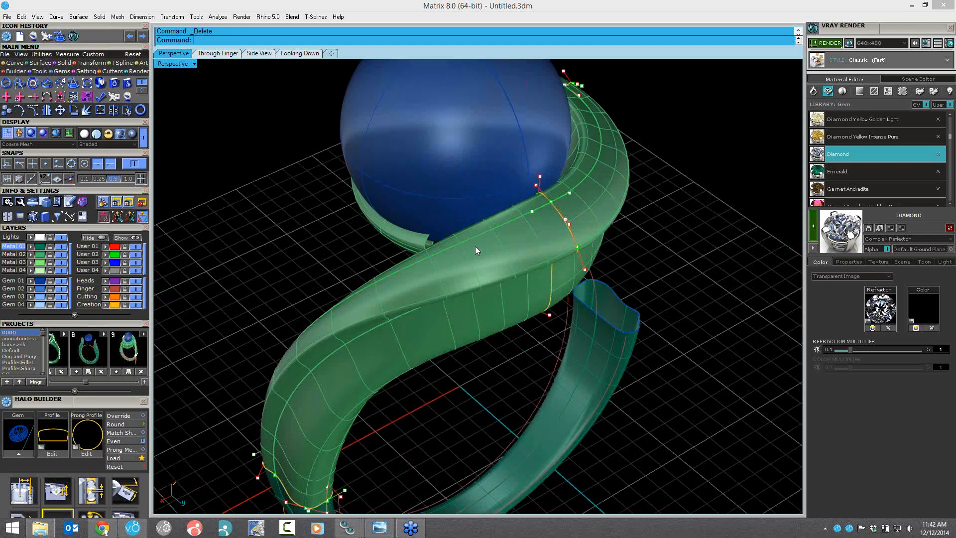
{"action": "key", "text": "Delete"}
{"action": "left_click", "coordinate": [551, 203]}
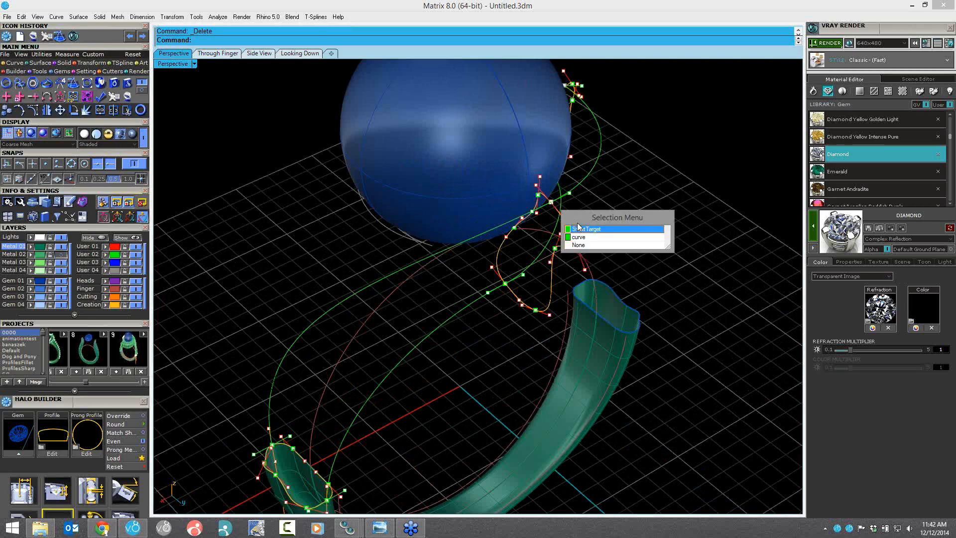
{"action": "left_click", "coordinate": [580, 229]}
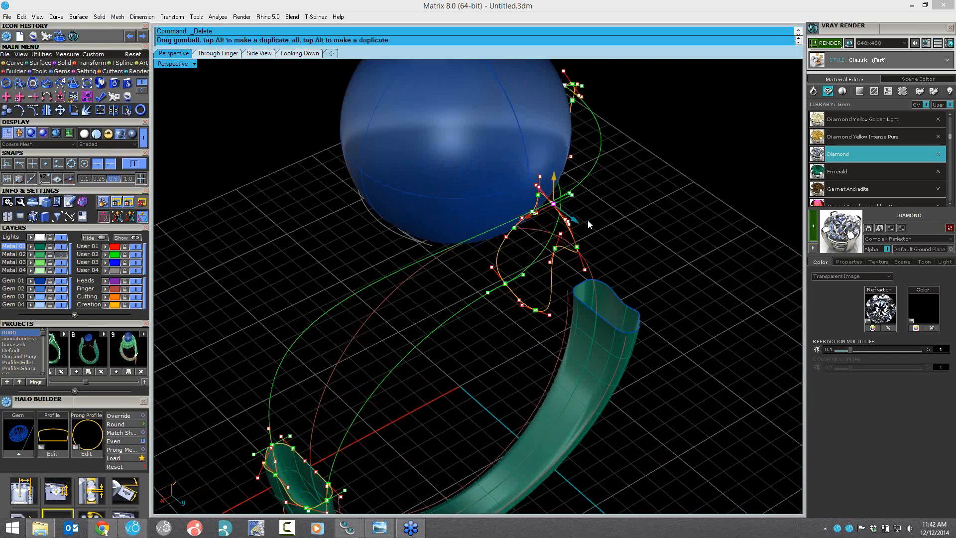
{"action": "left_click_drag", "start_coordinate": [589, 225], "coordinate": [616, 215]}
{"action": "right_click_drag", "start_coordinate": [615, 215], "coordinate": [643, 189]}
{"action": "left_click_drag", "start_coordinate": [591, 133], "coordinate": [591, 125]}
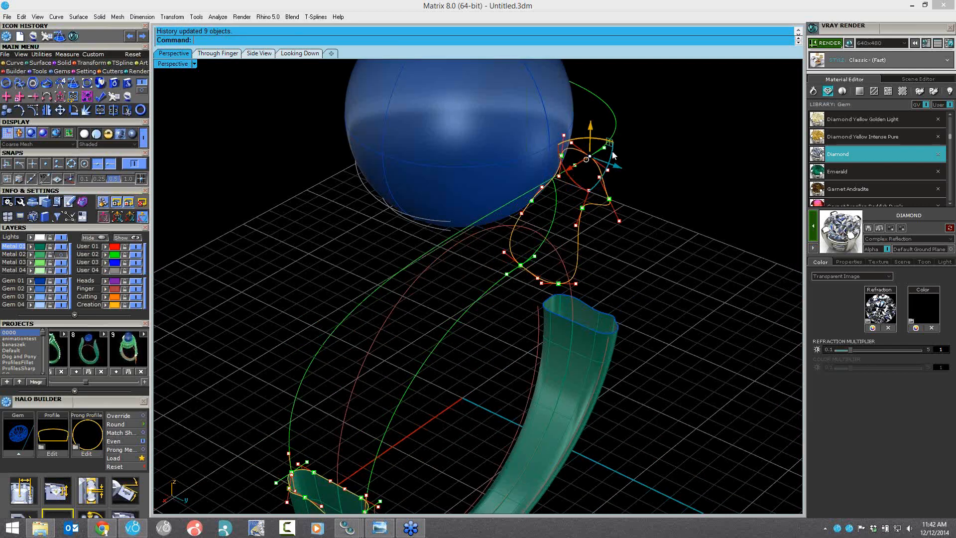
Step: Move the SmartTarget on the inner side of the upper profile inward and show the Metal 02 surfaces
{"action": "right_click_drag", "start_coordinate": [637, 163], "coordinate": [656, 143]}
{"action": "left_click", "coordinate": [596, 171]}
{"action": "left_click_drag", "start_coordinate": [631, 176], "coordinate": [610, 167]}
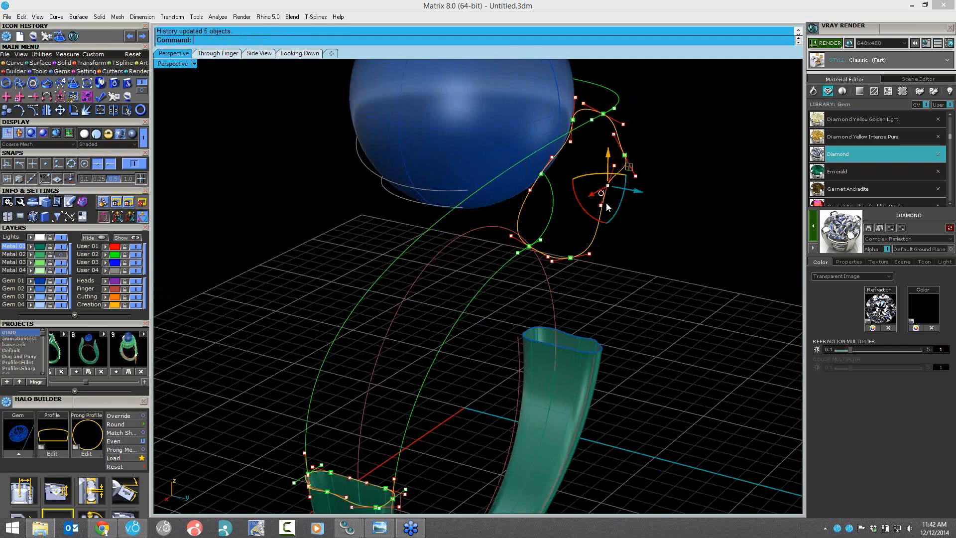
{"action": "left_click_drag", "start_coordinate": [639, 194], "coordinate": [615, 192]}
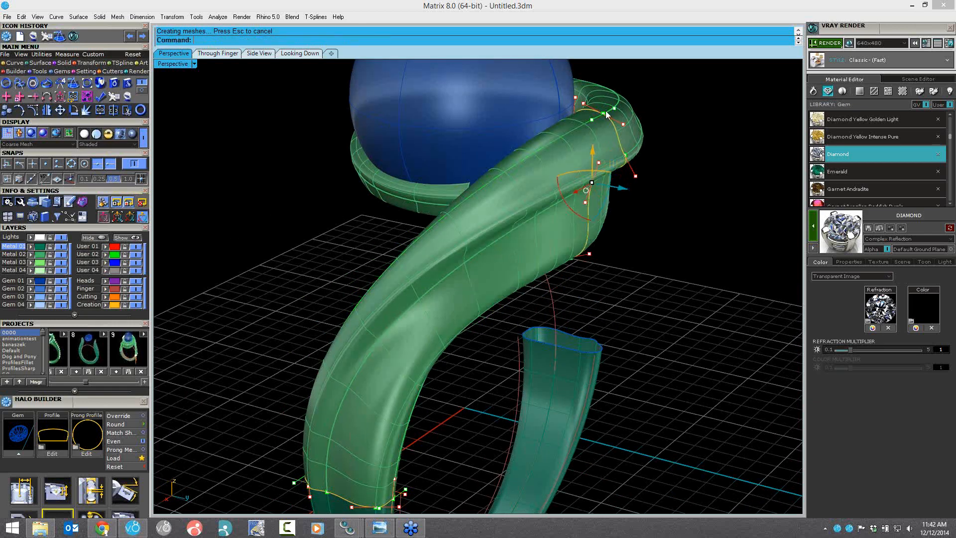
{"action": "left_click", "coordinate": [631, 157]}
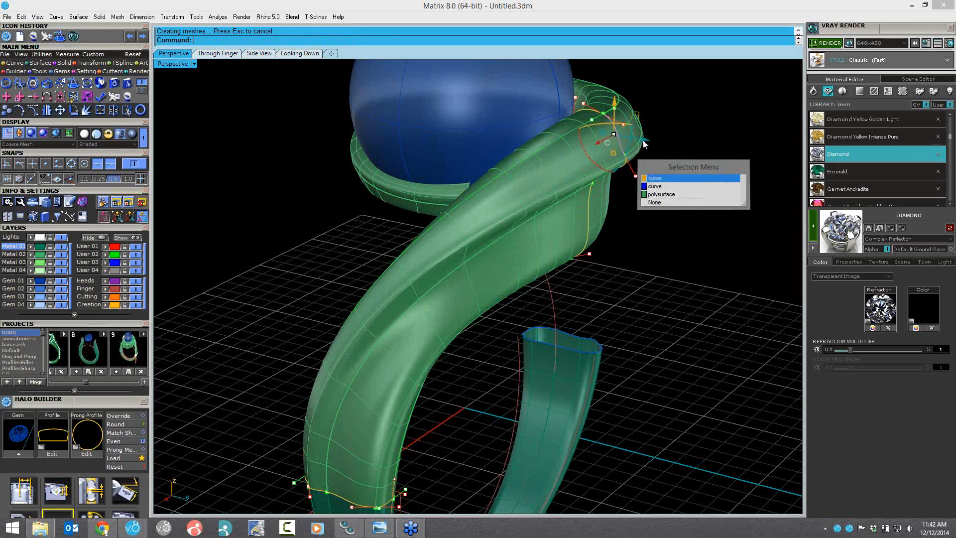
{"action": "left_click_drag", "start_coordinate": [644, 145], "coordinate": [561, 251]}
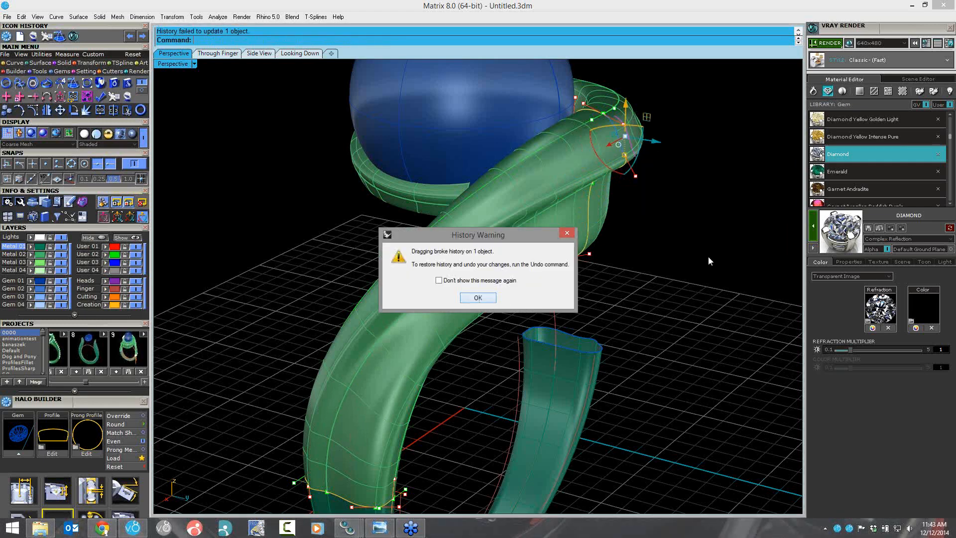
{"action": "left_click", "coordinate": [478, 298]}
{"action": "key", "text": "ctrl+z"}
Step: Move the SmartTarget on the shoulder's outer edge outward and adjust the one at the crest of the upper profile
{"action": "left_click", "coordinate": [627, 157]}
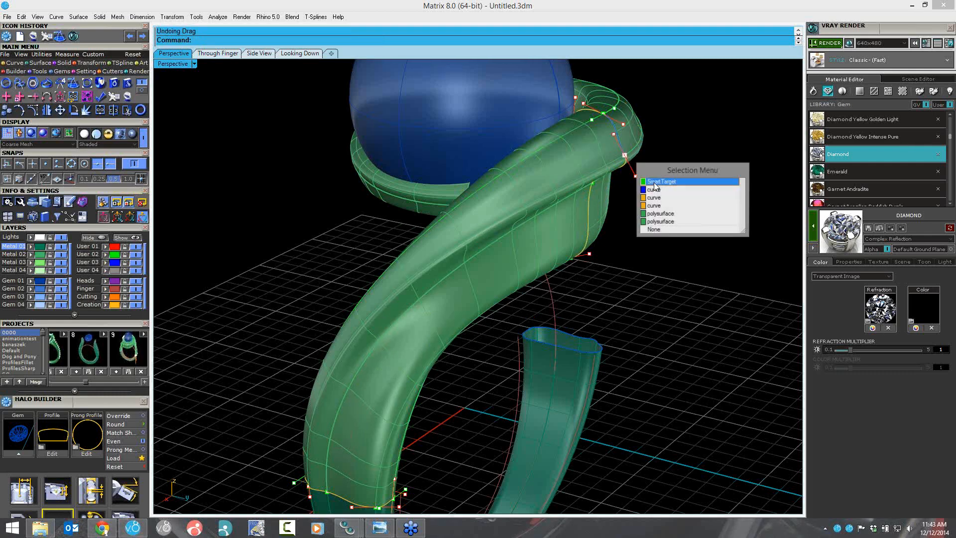
{"action": "left_click", "coordinate": [681, 183]}
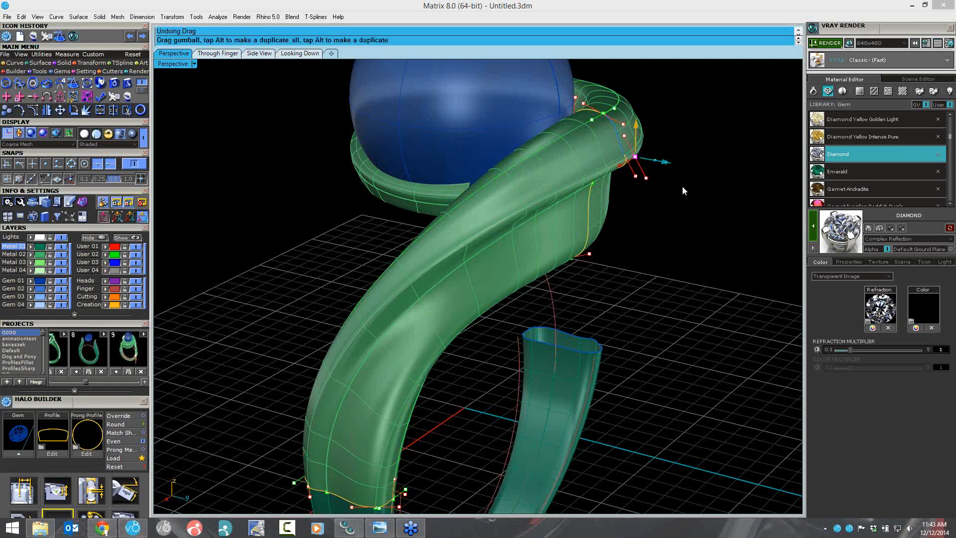
{"action": "right_click_drag", "start_coordinate": [617, 135], "coordinate": [610, 103]}
{"action": "left_click", "coordinate": [610, 88]}
{"action": "left_click_drag", "start_coordinate": [609, 103], "coordinate": [608, 113]}
Step: Reposition the SmartTarget where the shoulder joins the shank to reshape the shoulder's lower end
{"action": "right_click_drag", "start_coordinate": [455, 210], "coordinate": [373, 402]}
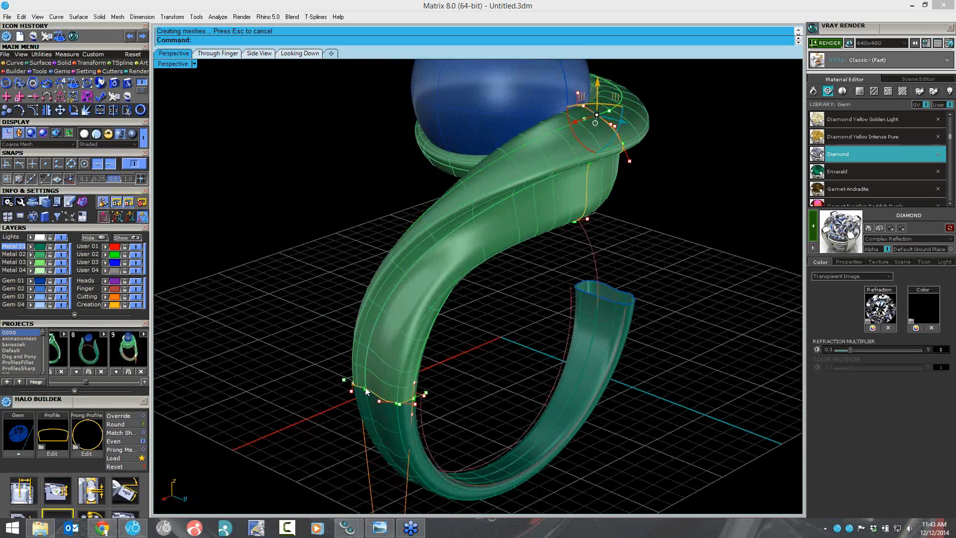
{"action": "left_click", "coordinate": [366, 390]}
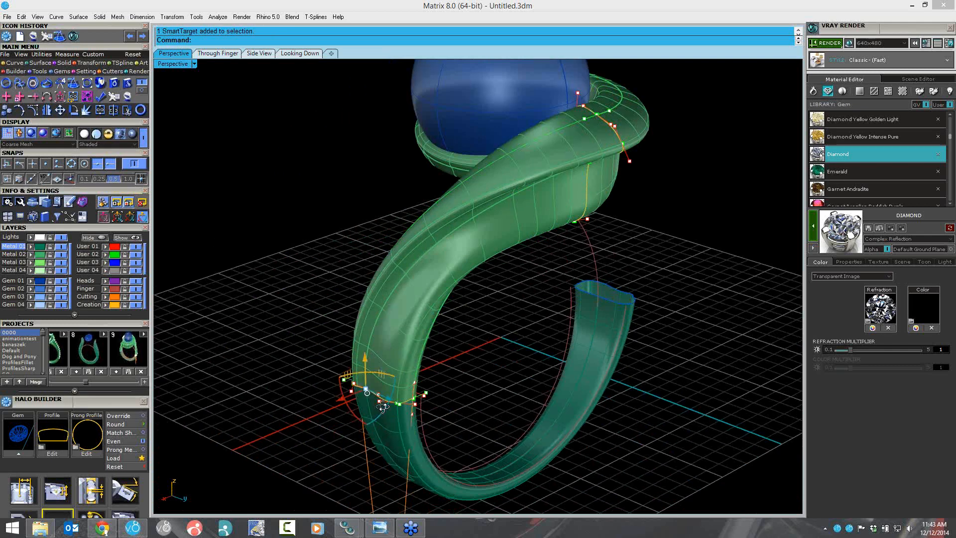
{"action": "right_click_drag", "start_coordinate": [382, 407], "coordinate": [463, 432]}
{"action": "left_click_drag", "start_coordinate": [418, 445], "coordinate": [417, 451]}
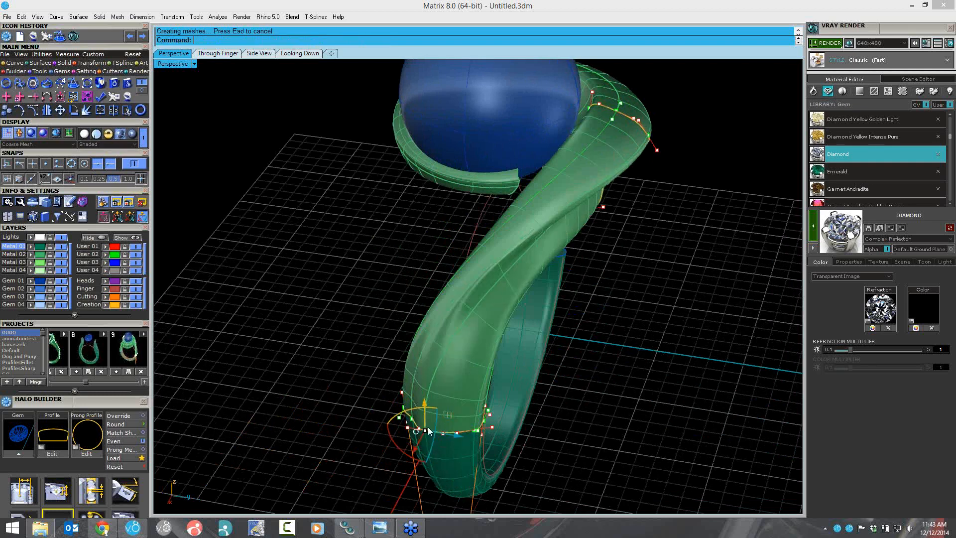
{"action": "left_click_drag", "start_coordinate": [429, 431], "coordinate": [500, 407]}
{"action": "left_click_drag", "start_coordinate": [478, 441], "coordinate": [470, 442]}
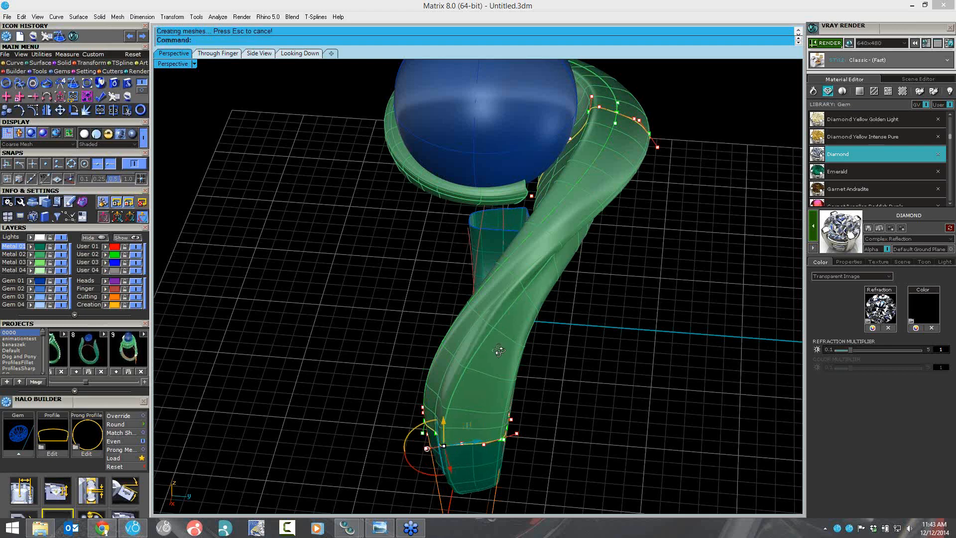
Step: Adjust the SmartTarget at the top of the shoulder's upper profile beside the gem
{"action": "right_click_drag", "start_coordinate": [499, 351], "coordinate": [584, 96]}
{"action": "left_click", "coordinate": [584, 94]}
{"action": "left_click_drag", "start_coordinate": [608, 98], "coordinate": [603, 275]}
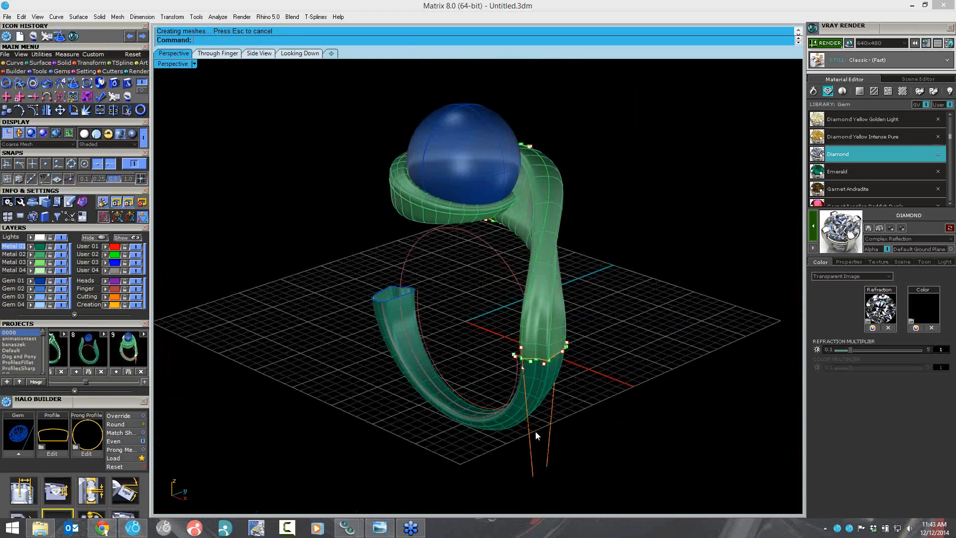
Step: Move the shank's straight guide curve and its SmartTarget outward to widen the shank, and inspect the shape
{"action": "right_click_drag", "start_coordinate": [497, 422], "coordinate": [500, 384]}
{"action": "left_click", "coordinate": [504, 432]}
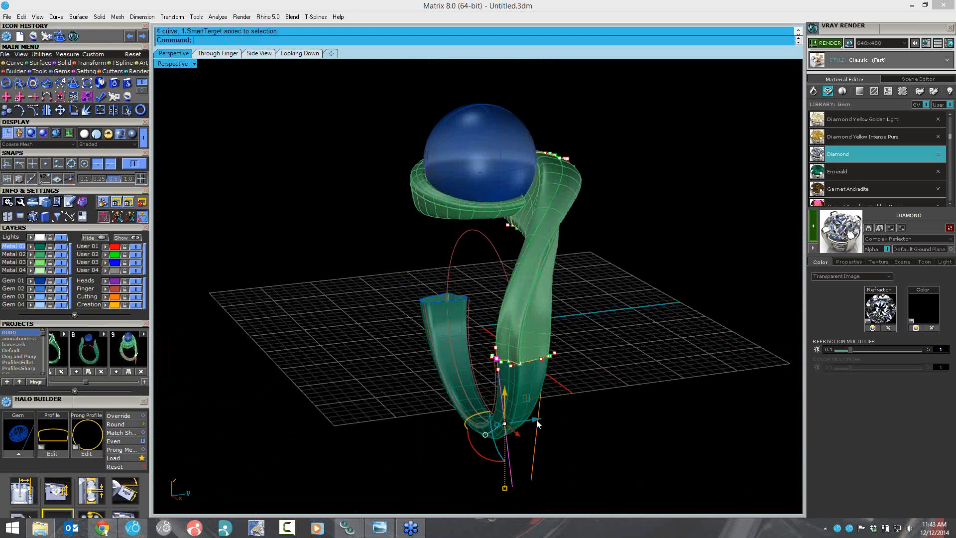
{"action": "left_click_drag", "start_coordinate": [530, 419], "coordinate": [530, 420]}
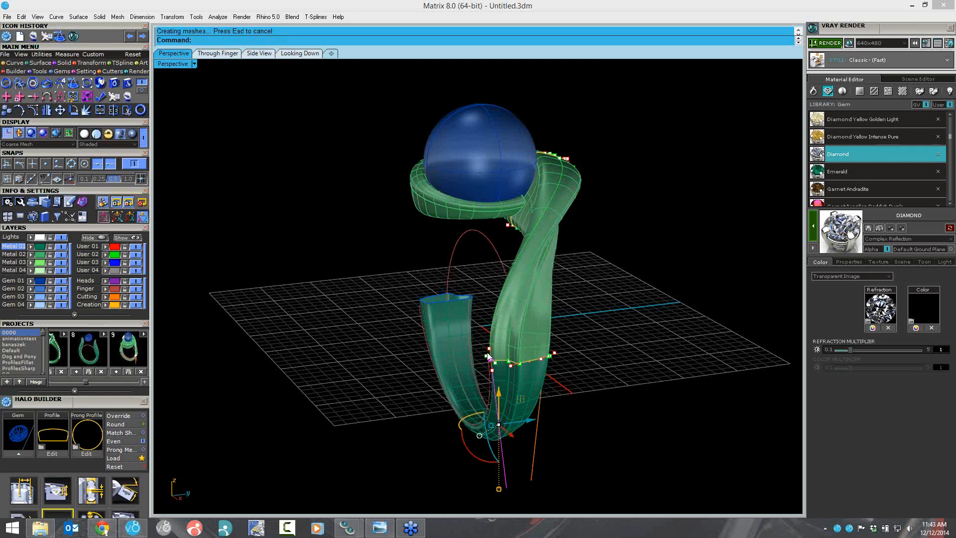
{"action": "right_click_drag", "start_coordinate": [473, 367], "coordinate": [487, 409]}
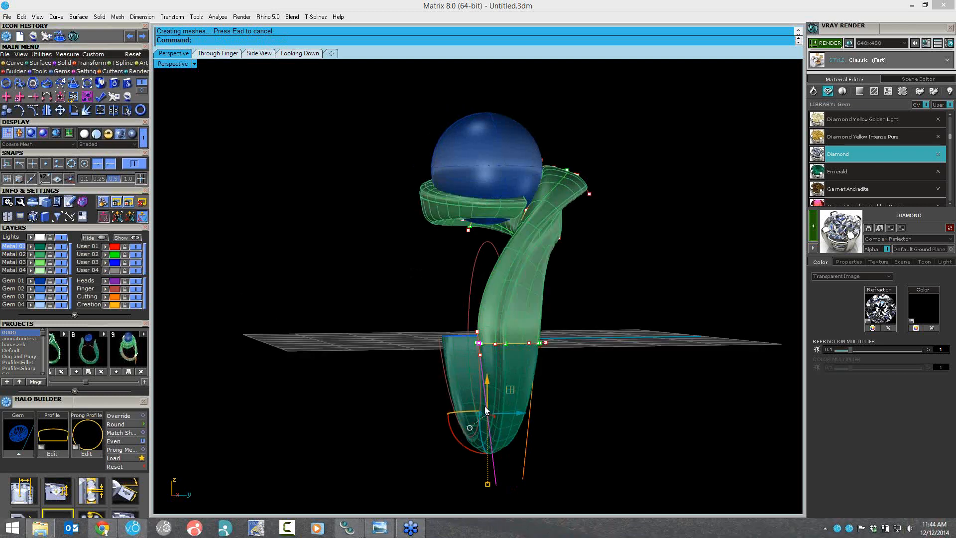
{"action": "right_click_drag", "start_coordinate": [529, 234], "coordinate": [633, 104]}
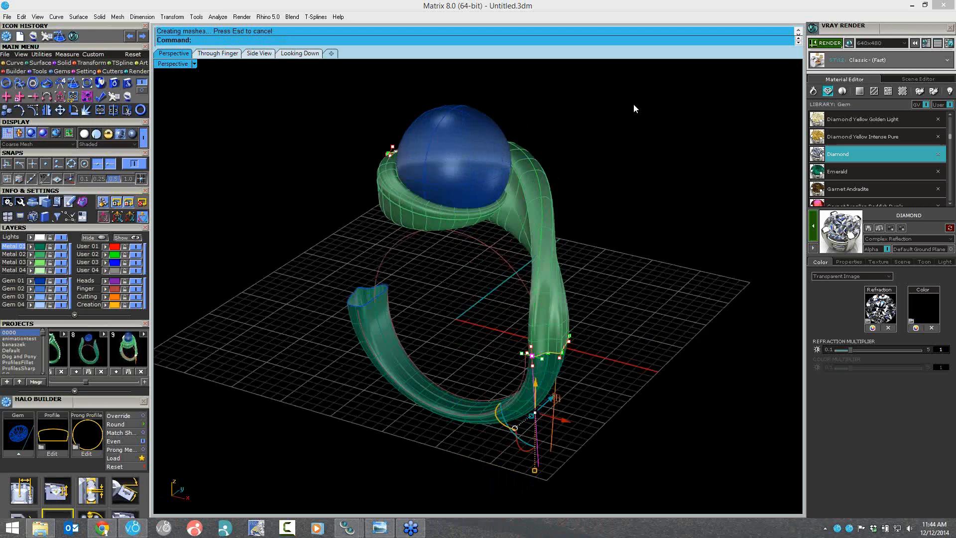
Step: Delete the entire ring from the scene and load ring 10 from project 0000
{"action": "scroll", "coordinate": [356, 387], "scroll_direction": "down", "scroll_amount": 3}
{"action": "key", "text": "ctrl+a"}
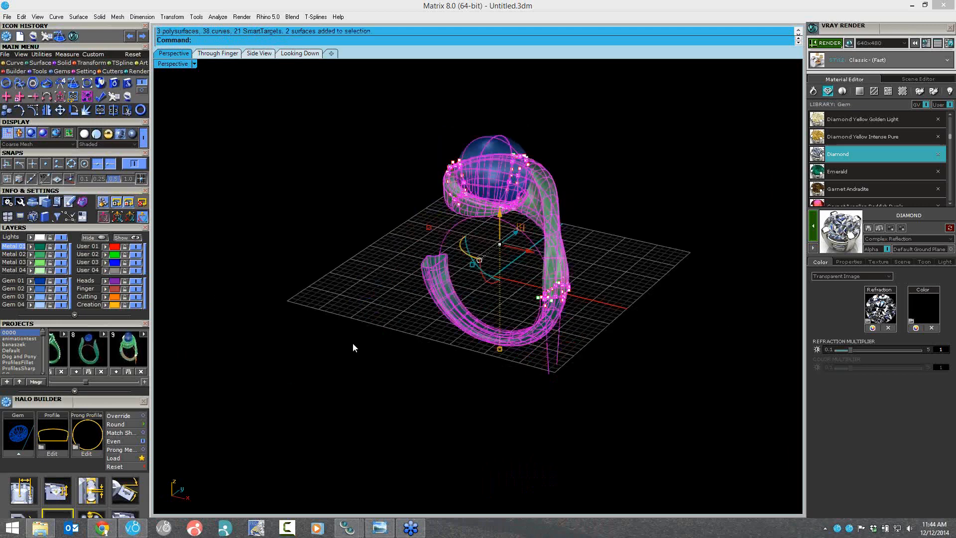
{"action": "key", "text": "Delete"}
{"action": "left_click_drag", "start_coordinate": [87, 382], "coordinate": [92, 382]}
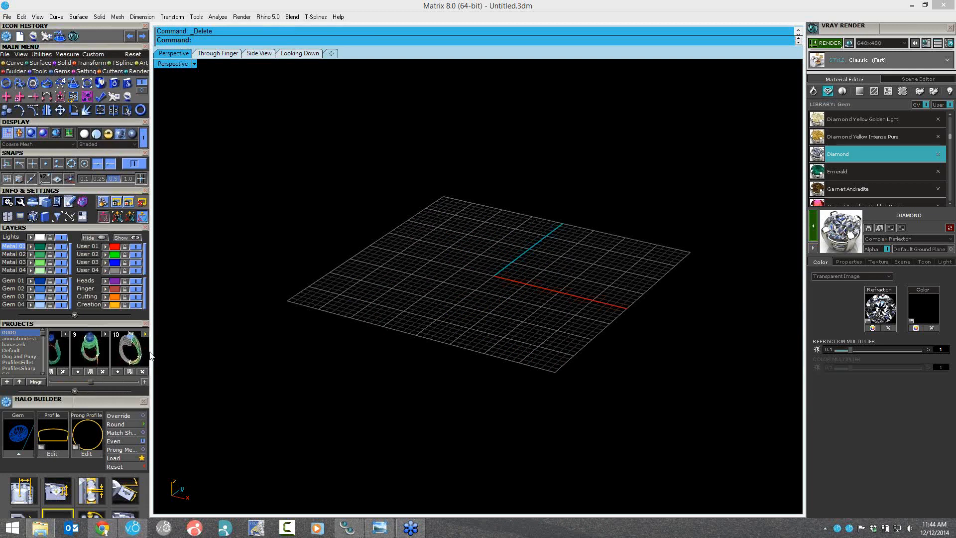
{"action": "left_click_drag", "start_coordinate": [141, 359], "coordinate": [169, 337]}
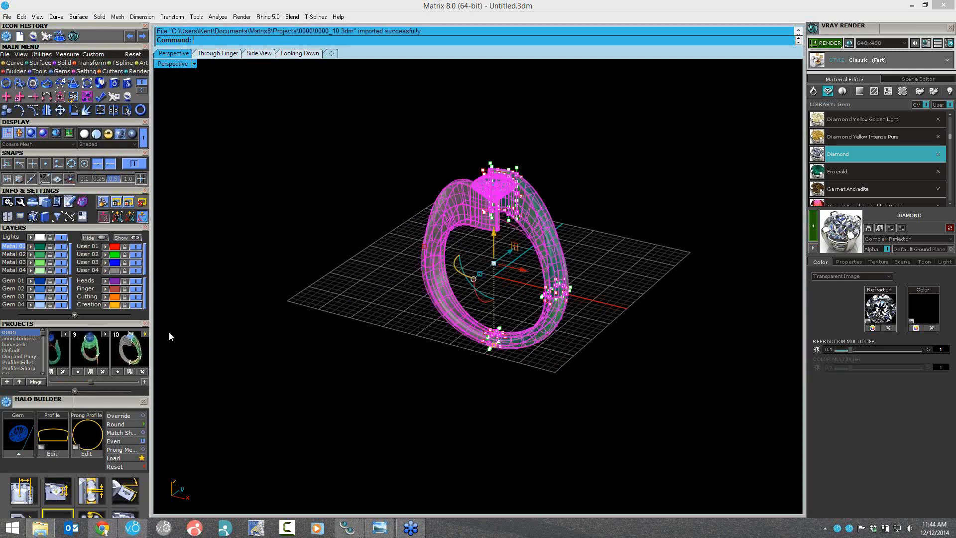
Step: Shift the SmartTarget midway up the shoulder's cross-section profile near the gem sideways and then upward to reshape the shoulder
{"action": "mouse_move", "coordinate": [524, 296]}
{"action": "right_mouse_down"}
{"action": "mouse_move", "coordinate": [599, 271]}
{"action": "mouse_move", "coordinate": [513, 279]}
{"action": "mouse_move", "coordinate": [527, 280]}
{"action": "mouse_move", "coordinate": [470, 244]}
{"action": "right_mouse_up"}
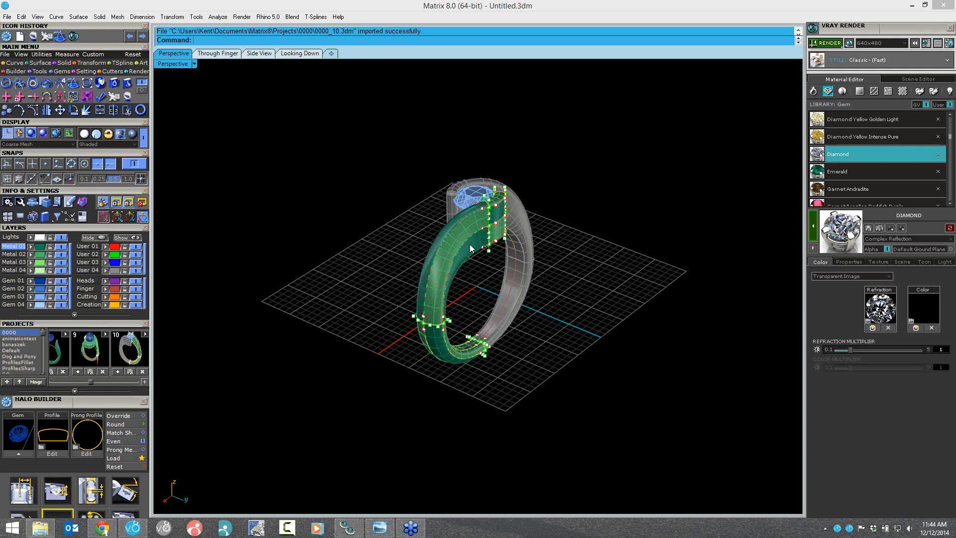
{"action": "scroll", "coordinate": [470, 248], "scroll_direction": "up", "scroll_amount": 3}
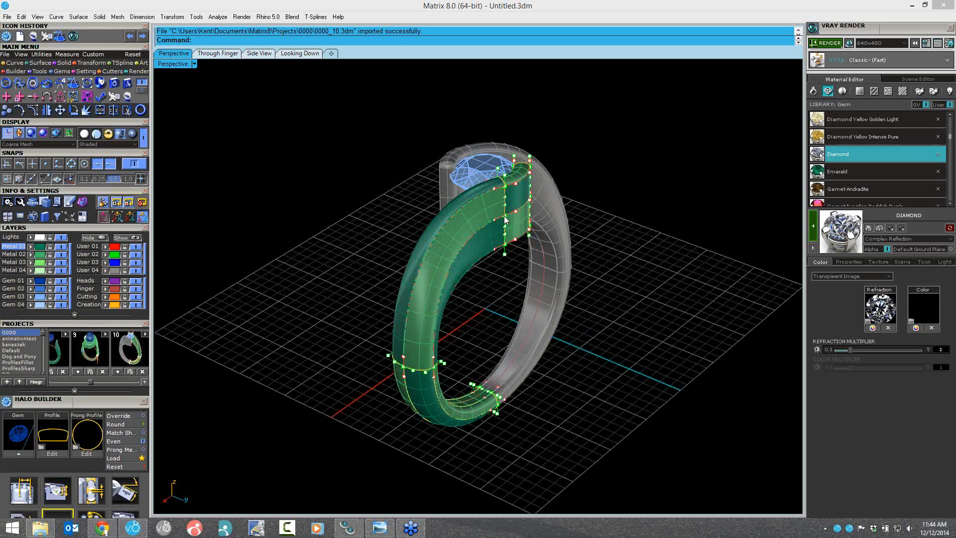
{"action": "left_click", "coordinate": [525, 222]}
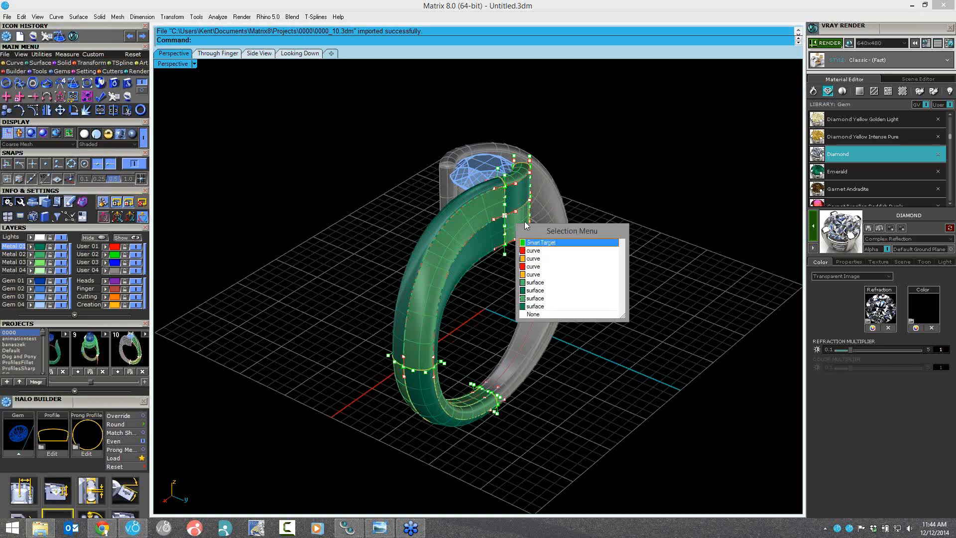
{"action": "left_click", "coordinate": [528, 242]}
{"action": "scroll", "coordinate": [517, 212], "scroll_direction": "up", "scroll_amount": 3}
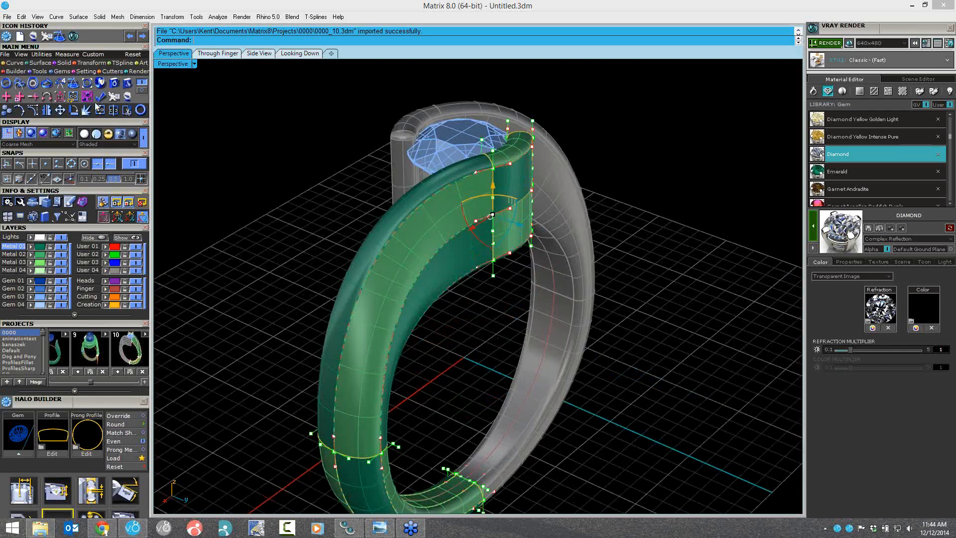
{"action": "left_click_drag", "start_coordinate": [530, 230], "coordinate": [554, 238]}
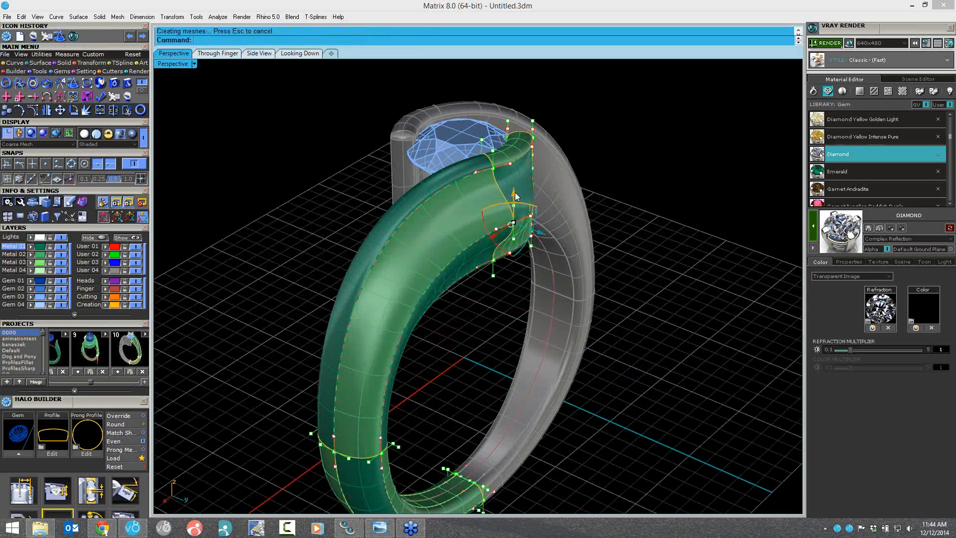
{"action": "left_click", "coordinate": [516, 154]}
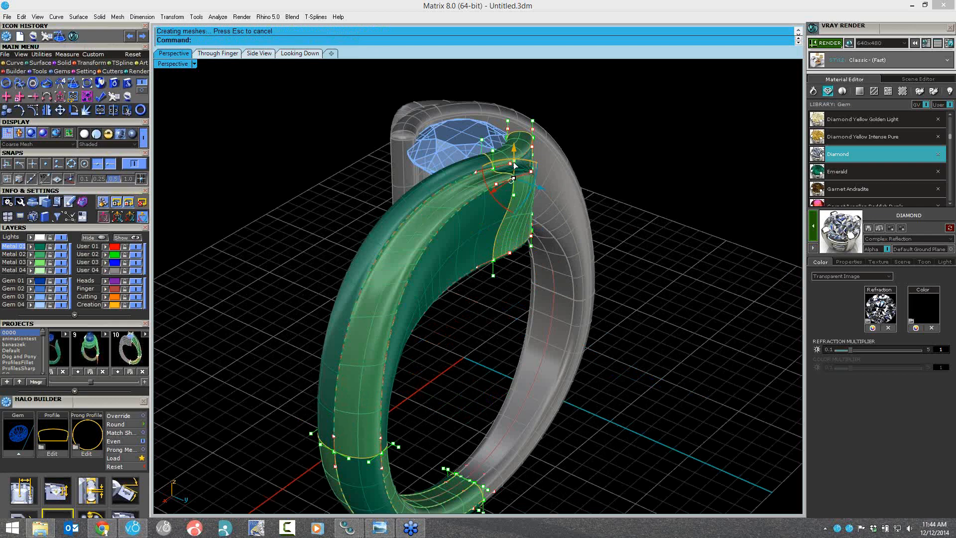
{"action": "left_click_drag", "start_coordinate": [515, 166], "coordinate": [463, 244]}
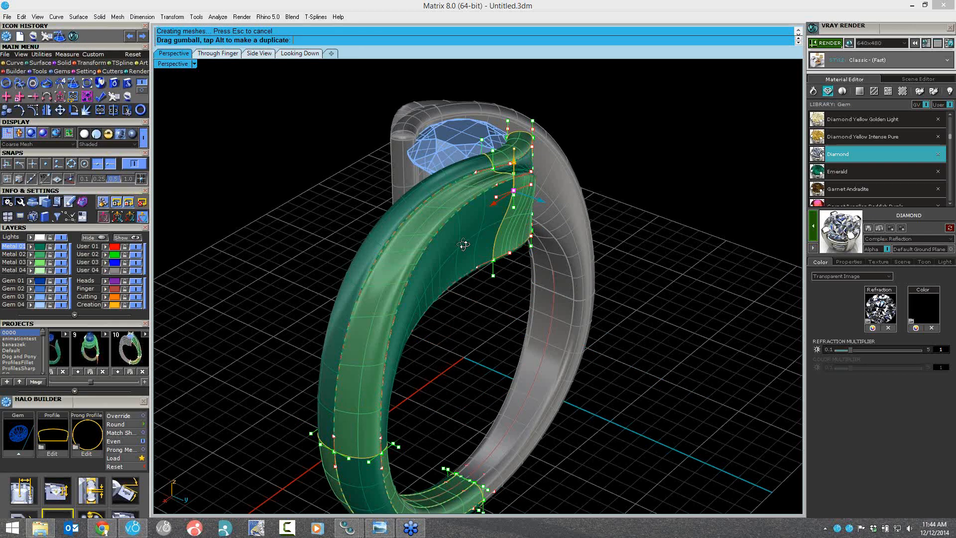
Step: With Smart MSR on, raise the lowest SmartTarget on the shoulder's end profile below the gem, inspect the shape, and turn Smart MSR off
{"action": "right_click_drag", "start_coordinate": [464, 244], "coordinate": [468, 279]}
{"action": "left_click_drag", "start_coordinate": [455, 247], "coordinate": [468, 249]}
{"action": "right_click_drag", "start_coordinate": [469, 249], "coordinate": [435, 250]}
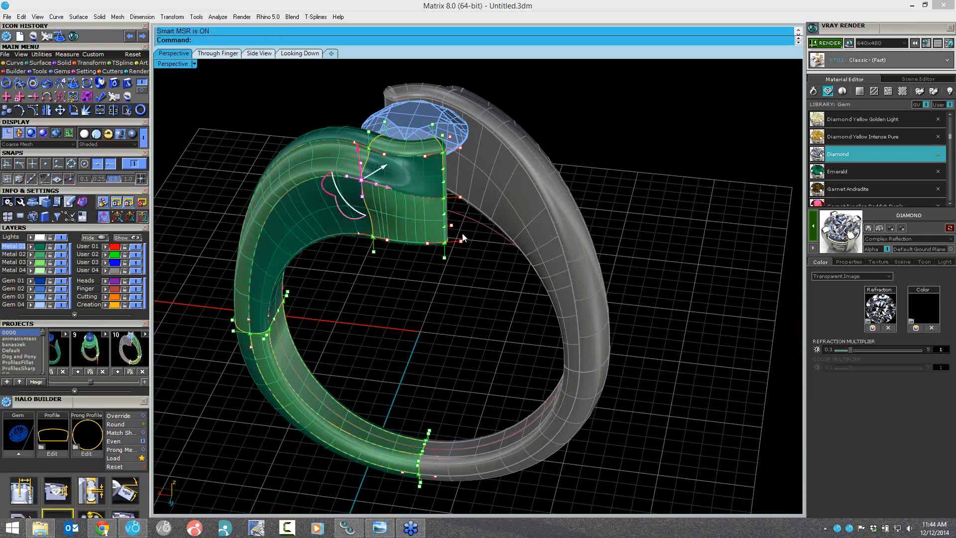
{"action": "left_click", "coordinate": [445, 243]}
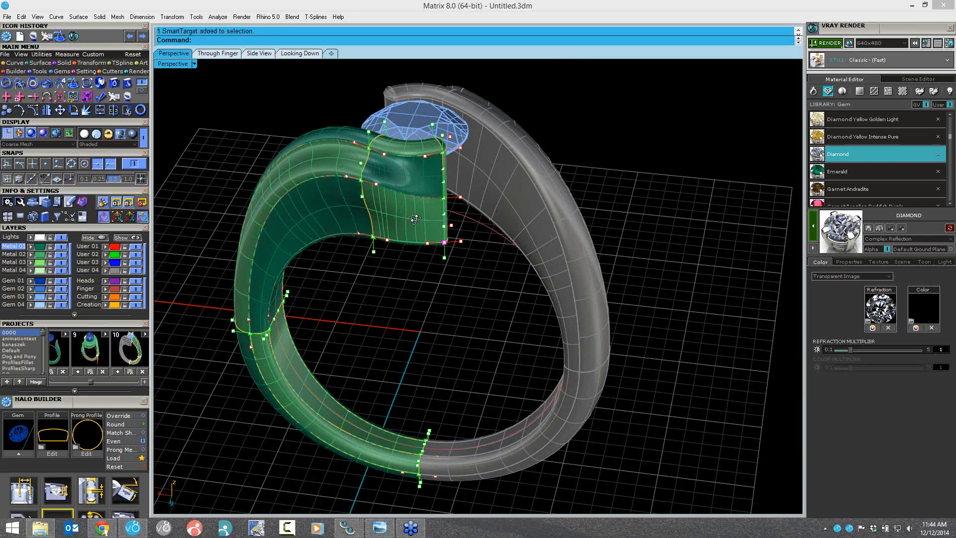
{"action": "right_click_drag", "start_coordinate": [414, 218], "coordinate": [438, 199]}
{"action": "left_click_drag", "start_coordinate": [437, 195], "coordinate": [410, 174]}
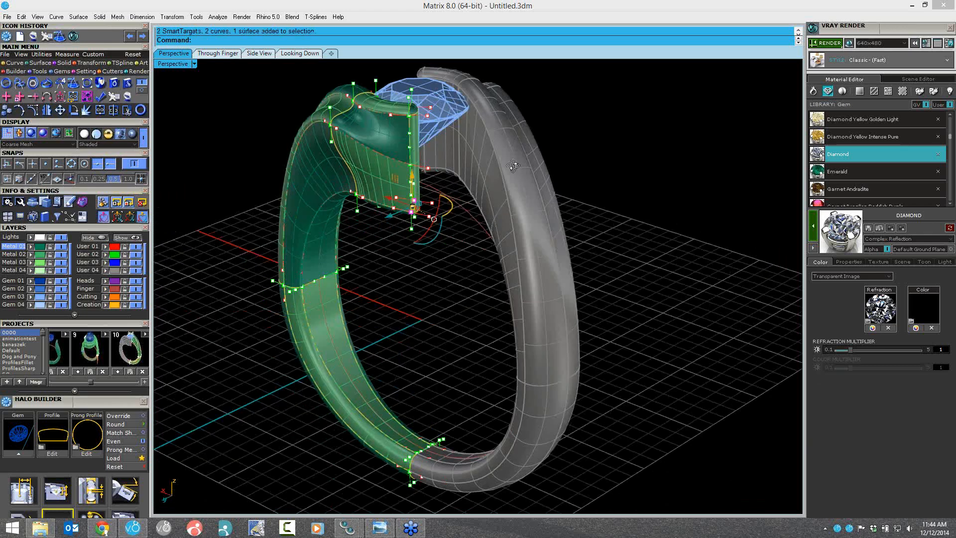
{"action": "right_click_drag", "start_coordinate": [513, 166], "coordinate": [408, 179]}
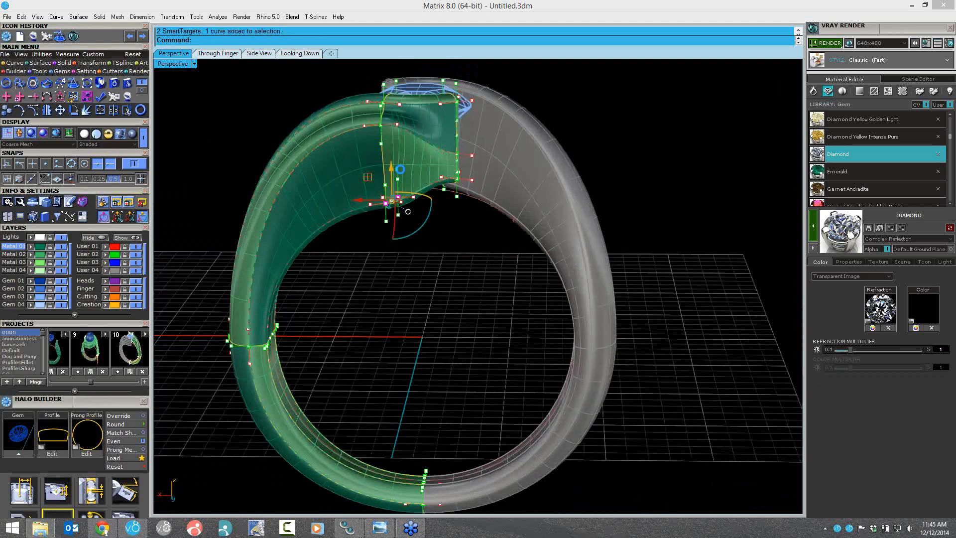
{"action": "right_click_drag", "start_coordinate": [492, 250], "coordinate": [436, 318]}
{"action": "left_click", "coordinate": [436, 318]}
{"action": "left_click", "coordinate": [103, 216]}
Step: Make Metal 03 the current layer, and hide and reshow the Metal 01 and Metal 02 layers to inspect the ring's guide curves
{"action": "left_click_drag", "start_coordinate": [283, 119], "coordinate": [646, 443]}
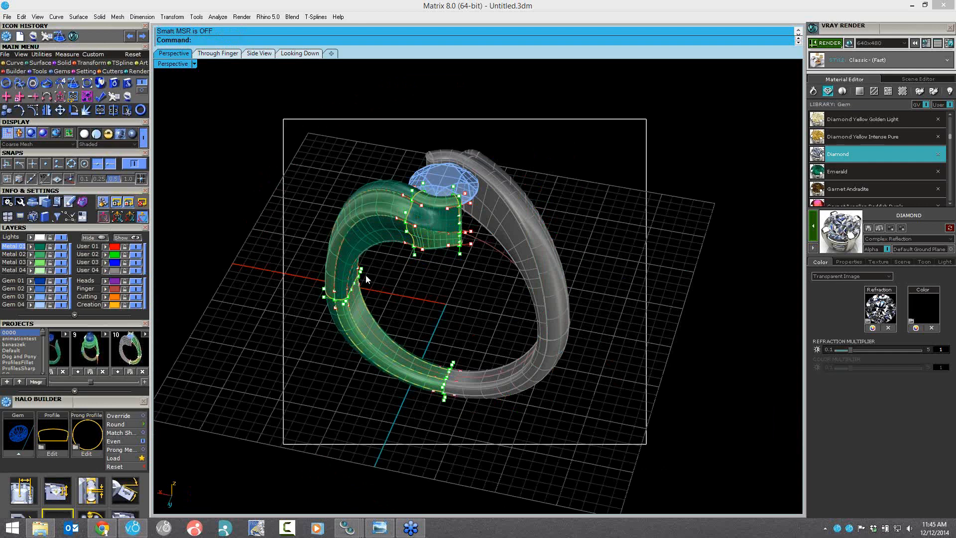
{"action": "key", "text": "Escape"}
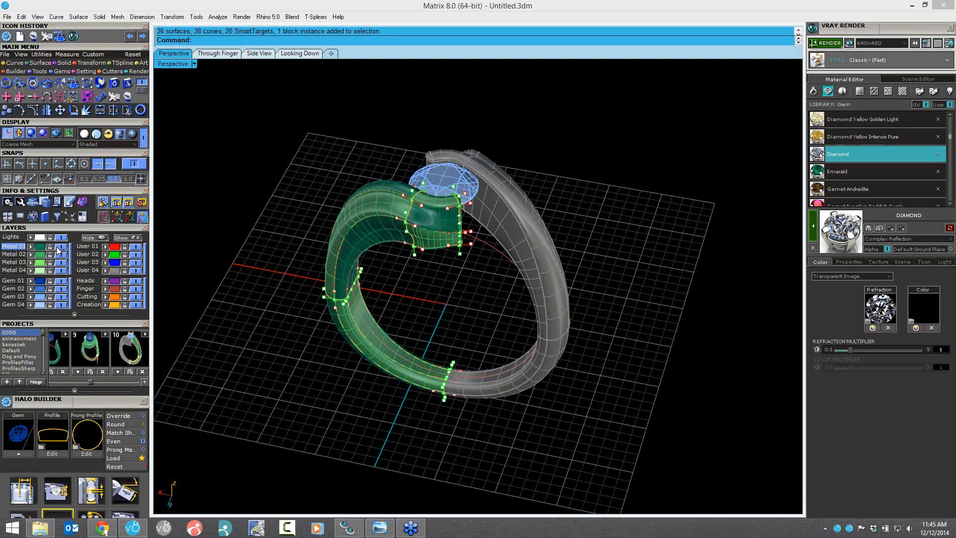
{"action": "left_click", "coordinate": [59, 248]}
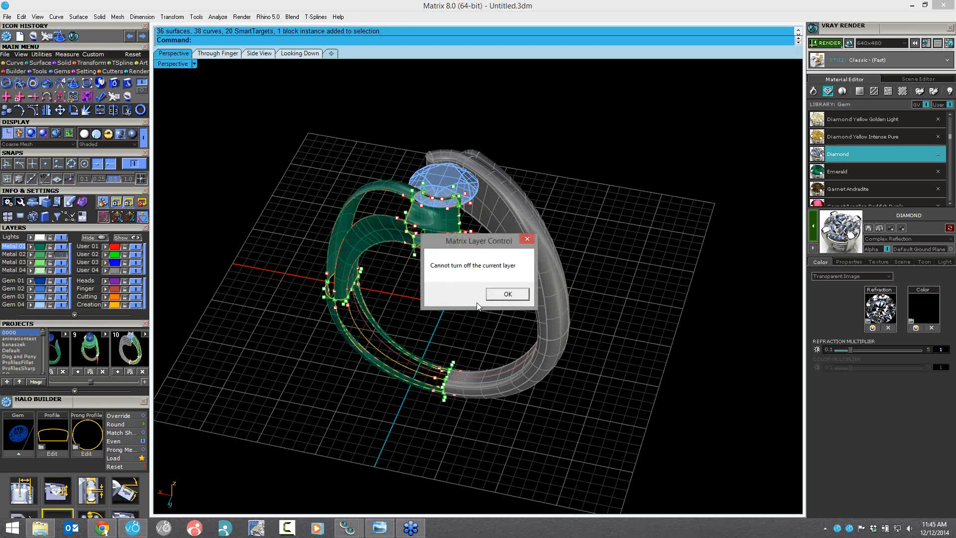
{"action": "key", "text": "Return"}
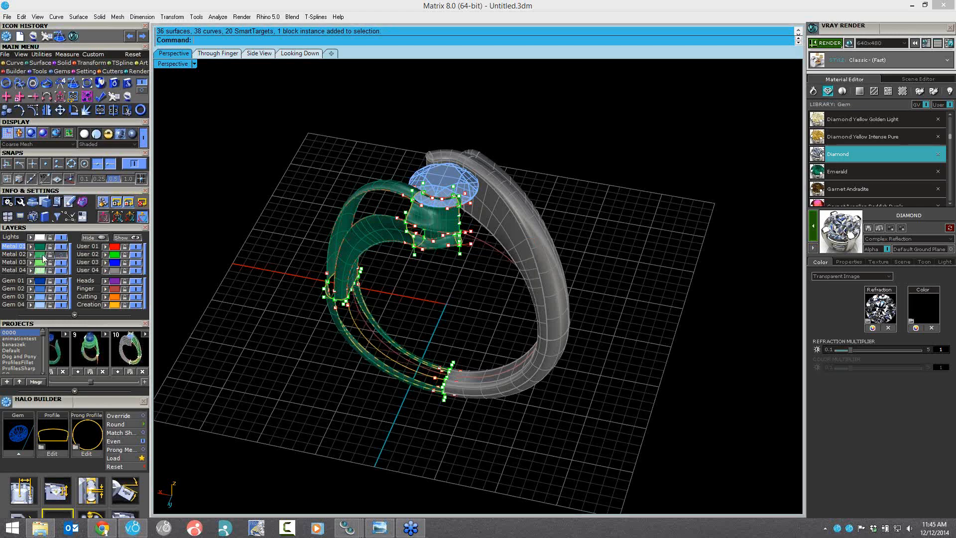
{"action": "left_click", "coordinate": [19, 263]}
{"action": "left_click", "coordinate": [61, 247]}
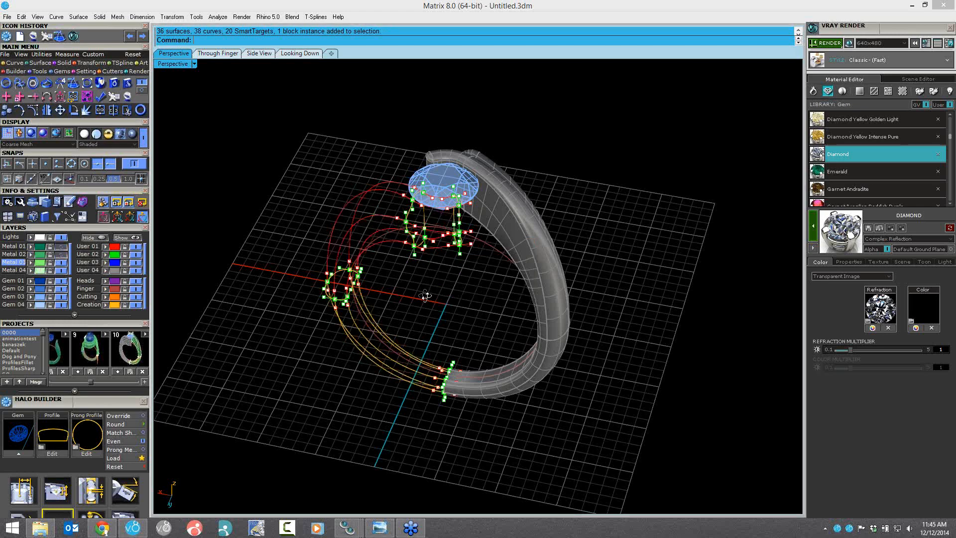
{"action": "right_click_drag", "start_coordinate": [425, 295], "coordinate": [379, 299]}
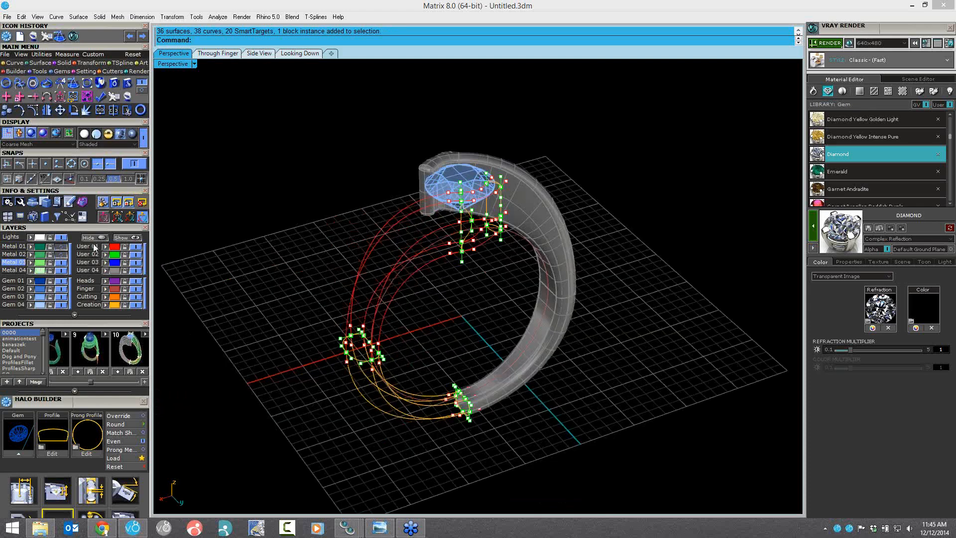
{"action": "left_click", "coordinate": [57, 255]}
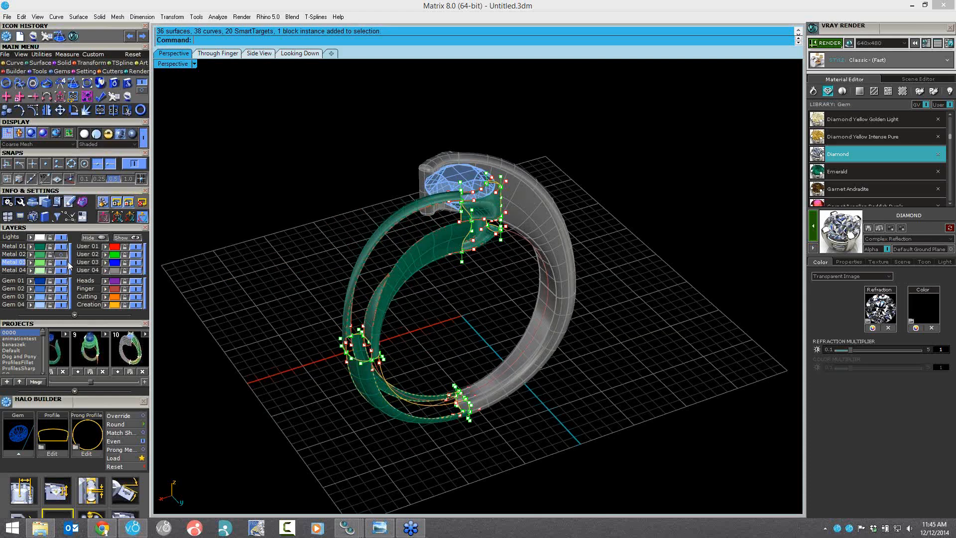
{"action": "left_click", "coordinate": [61, 254]}
Step: Delete the entire ring, including its gem, curves and SmartTargets, from the scene
{"action": "left_click_drag", "start_coordinate": [300, 139], "coordinate": [690, 480]}
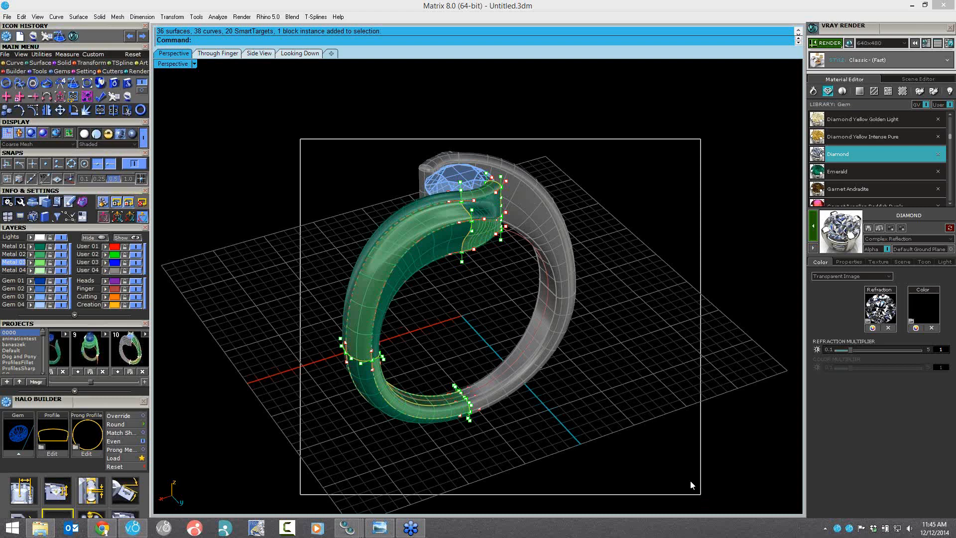
{"action": "key", "text": "Delete"}
{"action": "right_click_drag", "start_coordinate": [582, 369], "coordinate": [239, 347]}
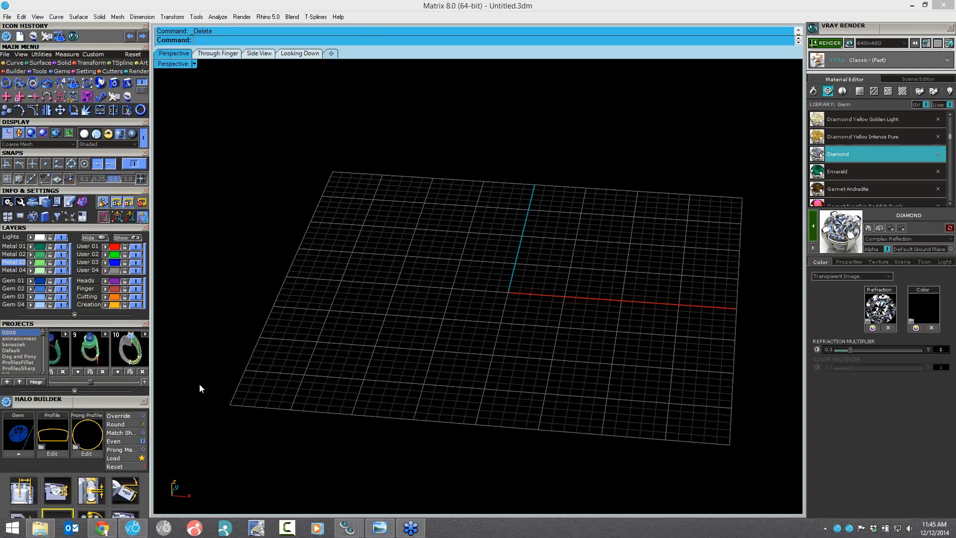
Step: Replace the Halo Builder with the Four Rail Profile builder and load item 12 from project 0000
{"action": "left_click", "coordinate": [143, 401]}
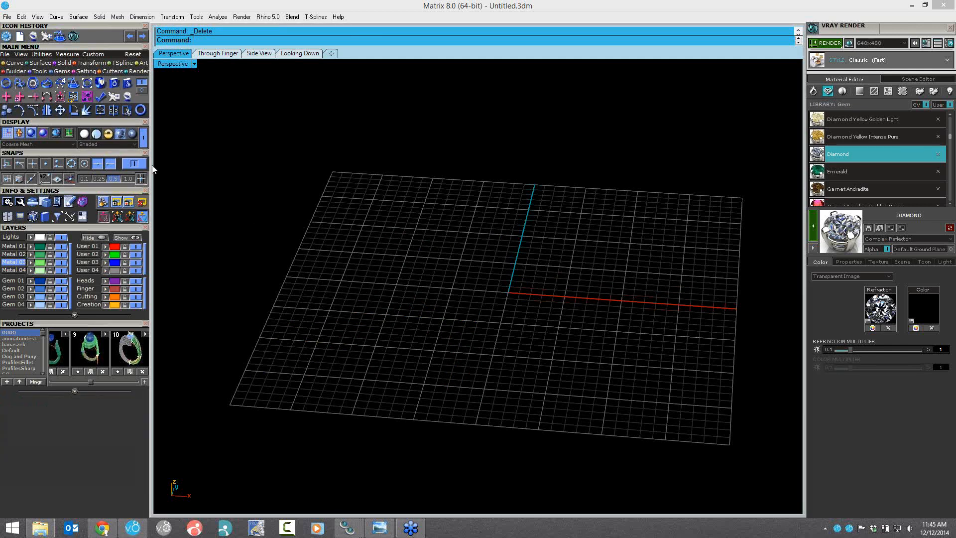
{"action": "left_click", "coordinate": [60, 83]}
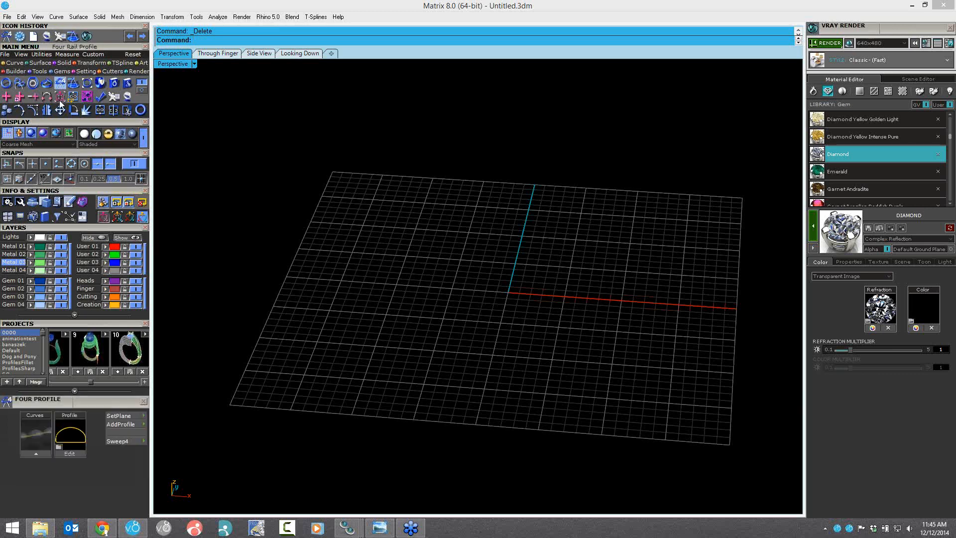
{"action": "left_click_drag", "start_coordinate": [100, 385], "coordinate": [105, 387]}
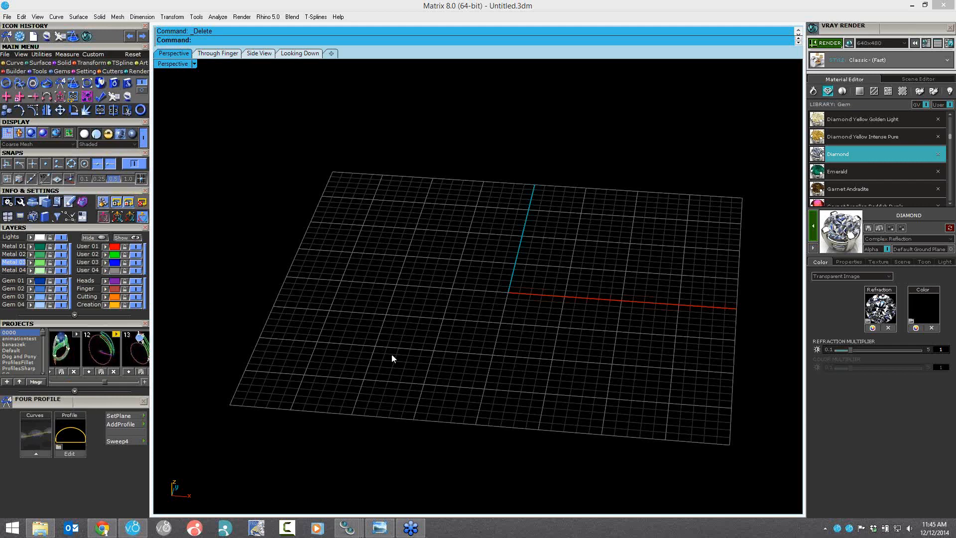
{"action": "right_click_drag", "start_coordinate": [574, 247], "coordinate": [481, 277]}
{"action": "key", "text": "Escape"}
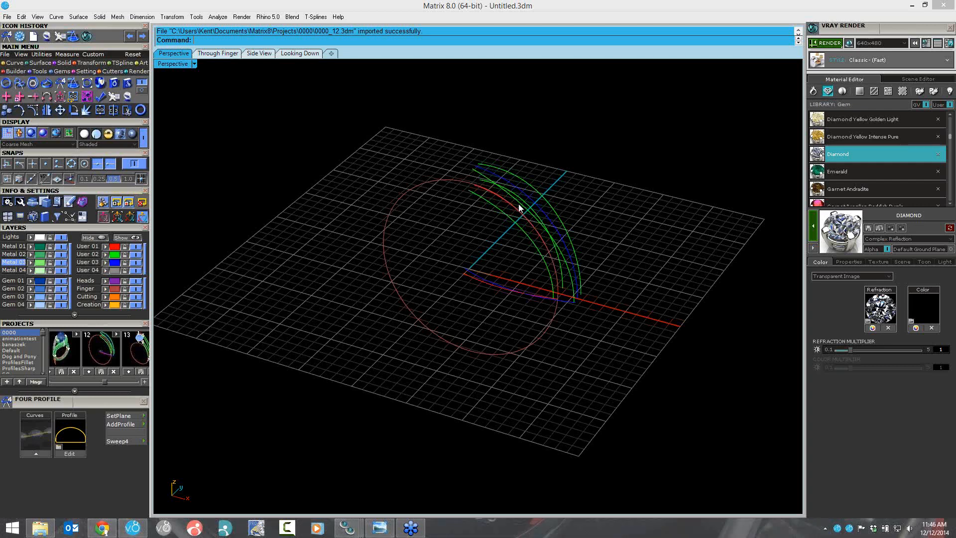
Step: Try moving the flat guide curve on the ground plane to reshape its history-linked rails, and undo the move
{"action": "scroll", "coordinate": [471, 304], "scroll_direction": "up", "scroll_amount": 1}
{"action": "scroll", "coordinate": [448, 306], "scroll_direction": "up", "scroll_amount": 1}
{"action": "left_click", "coordinate": [447, 306]}
{"action": "left_click_drag", "start_coordinate": [497, 303], "coordinate": [497, 307]}
{"action": "left_click", "coordinate": [490, 309]}
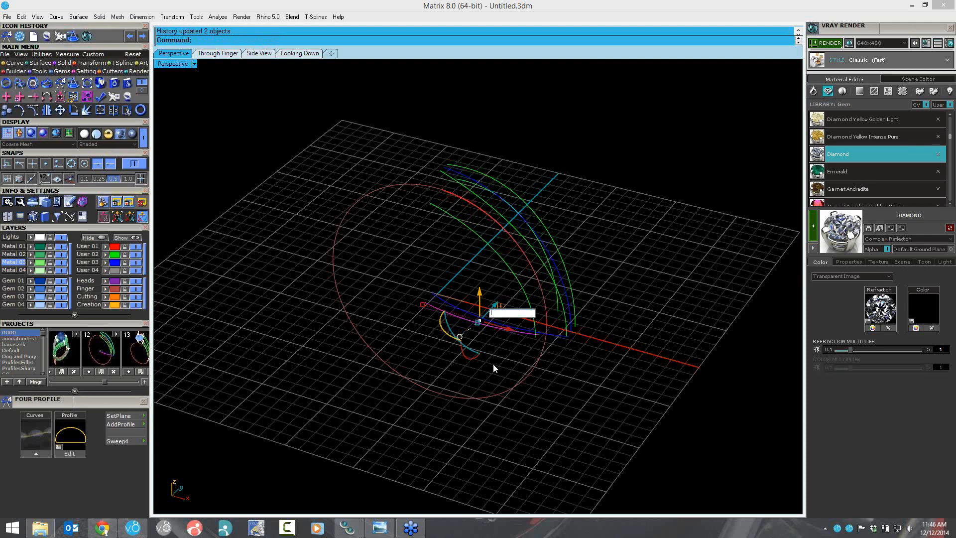
{"action": "key", "text": "Escape"}
{"action": "key", "text": "ctrl+z"}
Step: Move a flat guide curve on the ground plane outward so the history-linked green rail curves follow it
{"action": "right_click_drag", "start_coordinate": [505, 332], "coordinate": [456, 306]}
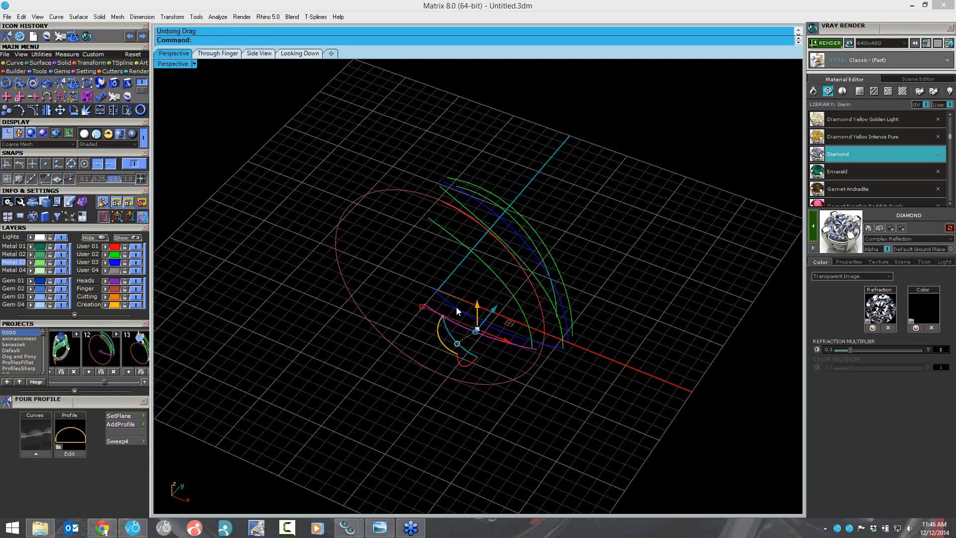
{"action": "left_click_drag", "start_coordinate": [456, 306], "coordinate": [505, 313]}
{"action": "right_click_drag", "start_coordinate": [490, 297], "coordinate": [457, 274]}
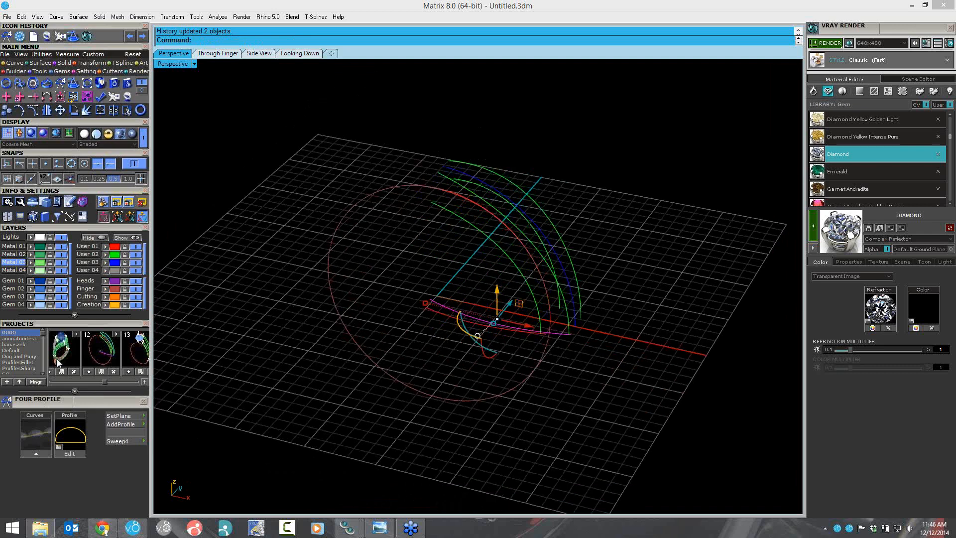
Step: Select the four green rail curves and load them as the rails of the Four Profile builder
{"action": "scroll", "coordinate": [59, 359], "scroll_direction": "down", "scroll_amount": 3}
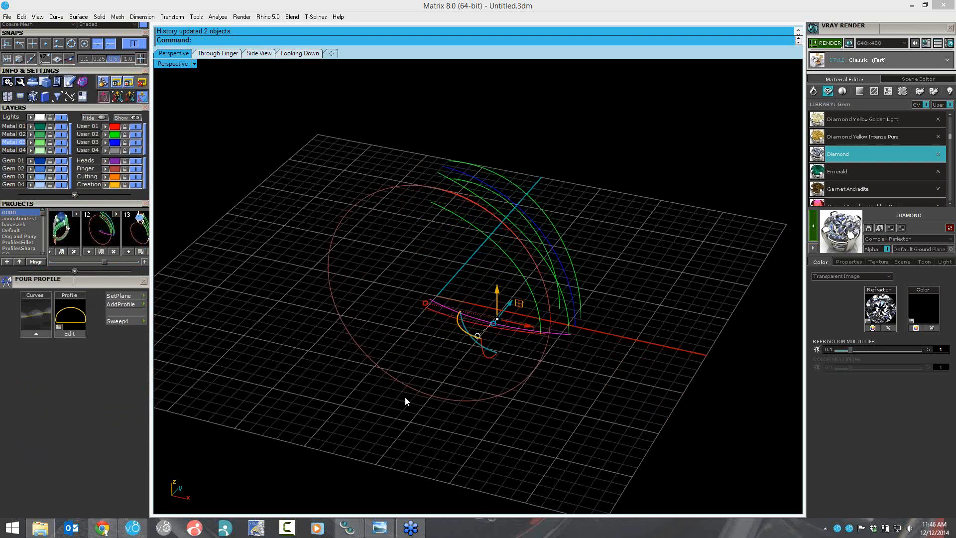
{"action": "left_click", "coordinate": [459, 258]}
{"action": "left_click", "coordinate": [461, 219]}
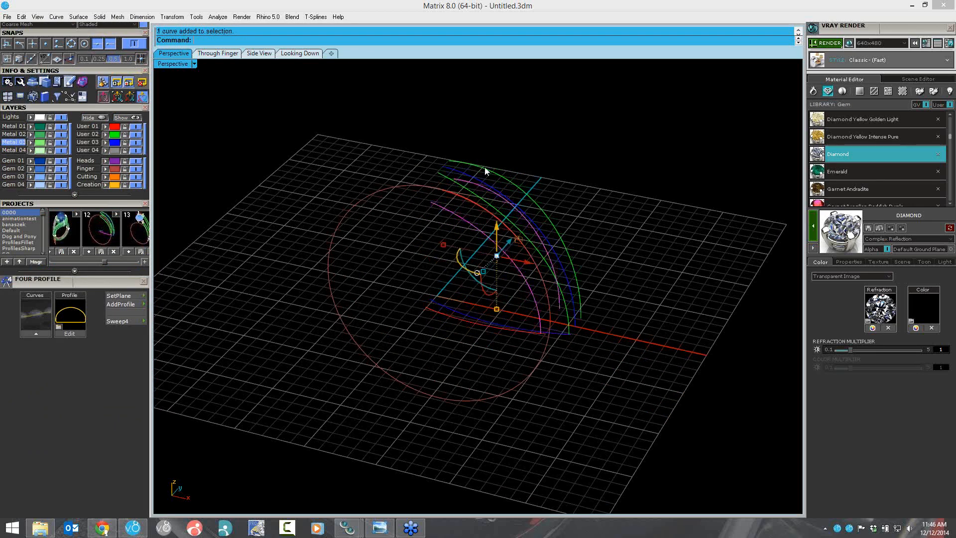
{"action": "left_click", "coordinate": [486, 171]}
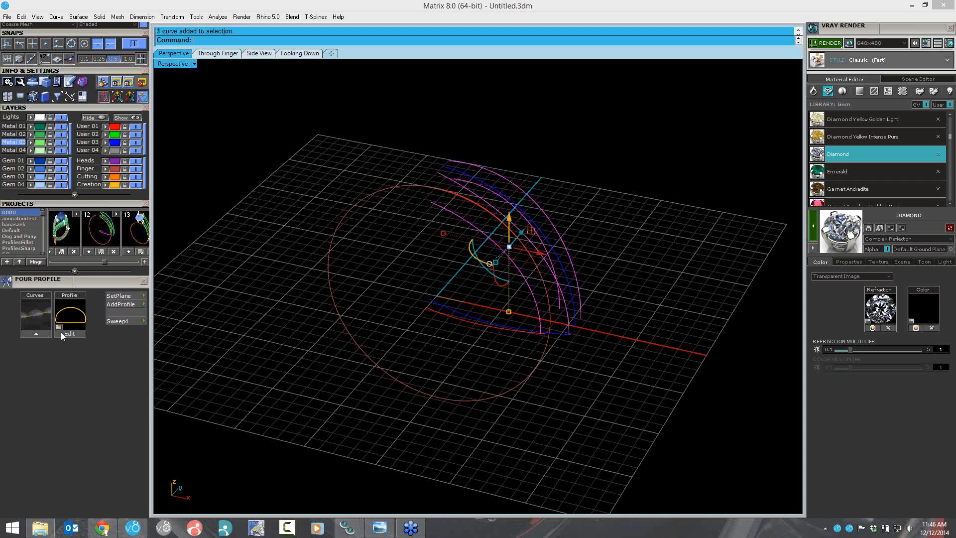
{"action": "left_click", "coordinate": [35, 332]}
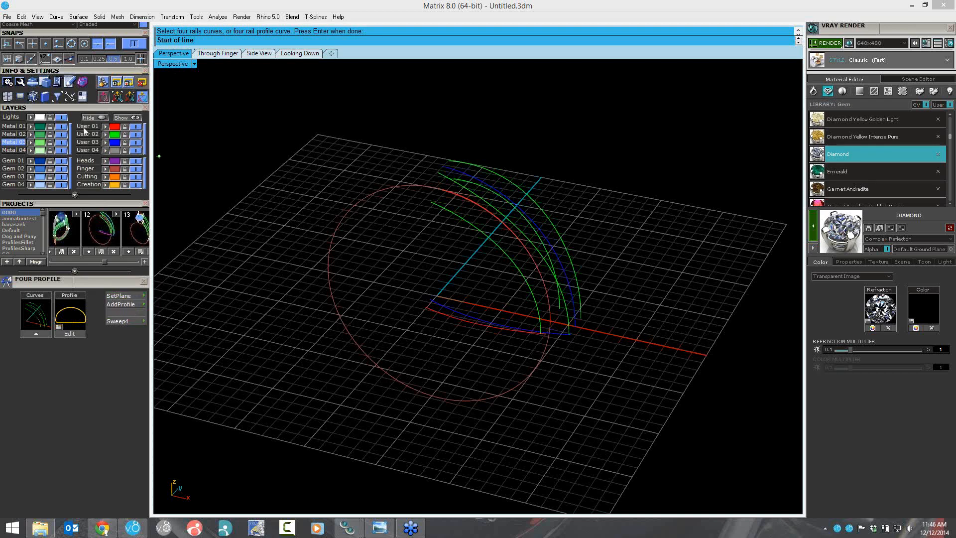
Step: Set the profile's plane in the Through Finger view with a line between the lower endpoints of the inner and outer rails
{"action": "left_click", "coordinate": [69, 59]}
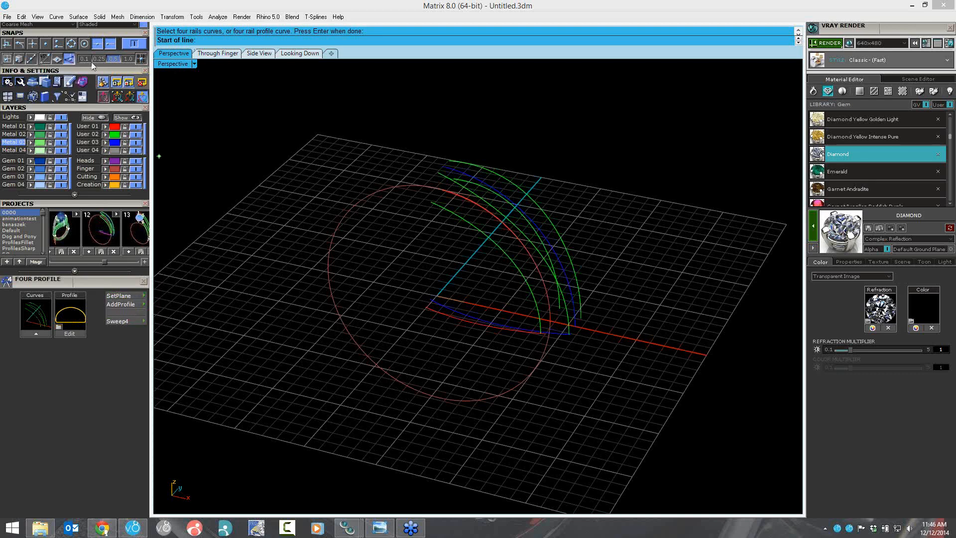
{"action": "double_click", "coordinate": [179, 63]}
{"action": "scroll", "coordinate": [368, 398], "scroll_direction": "up", "scroll_amount": 2}
{"action": "mouse_move", "coordinate": [369, 380]}
{"action": "right_mouse_down"}
{"action": "mouse_move", "coordinate": [379, 362]}
{"action": "mouse_move", "coordinate": [366, 377]}
{"action": "right_mouse_up"}
{"action": "scroll", "coordinate": [392, 345], "scroll_direction": "up", "scroll_amount": 4}
{"action": "left_click", "coordinate": [669, 210]}
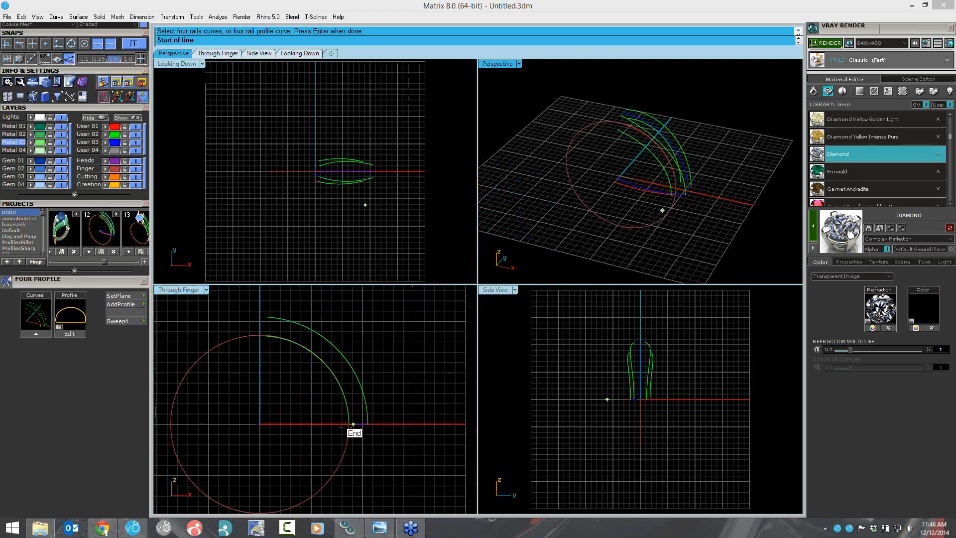
{"action": "left_click", "coordinate": [353, 425]}
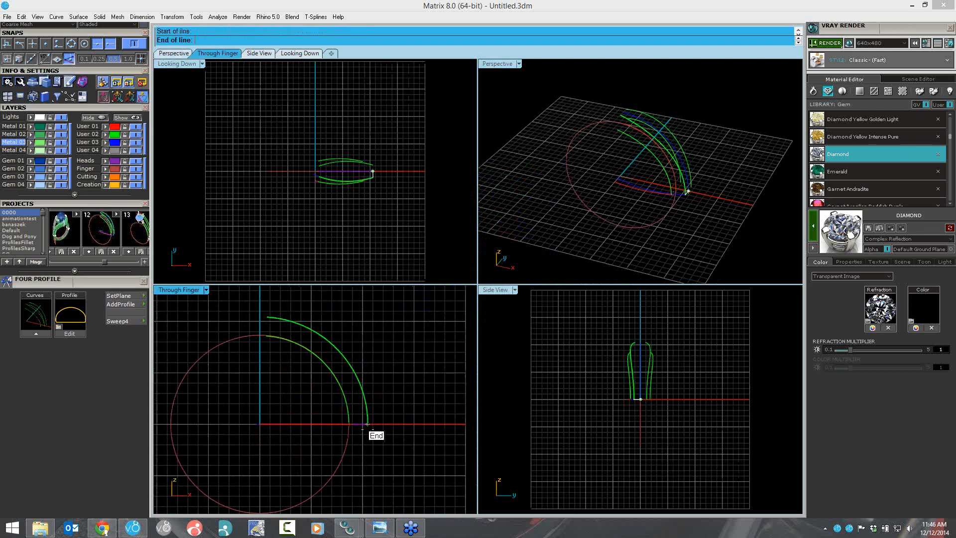
{"action": "left_click", "coordinate": [367, 424]}
{"action": "scroll", "coordinate": [700, 210], "scroll_direction": "up", "scroll_amount": 5}
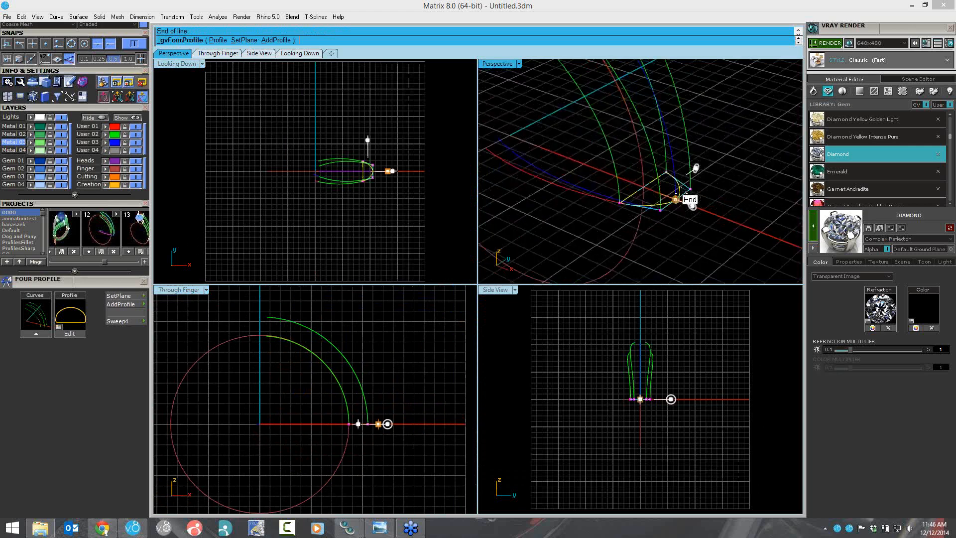
{"action": "mouse_move", "coordinate": [671, 182]}
{"action": "right_mouse_down", "text": "shift"}
{"action": "mouse_move", "coordinate": [679, 219]}
{"action": "mouse_move", "coordinate": [678, 176]}
{"action": "right_mouse_up", "text": "shift"}
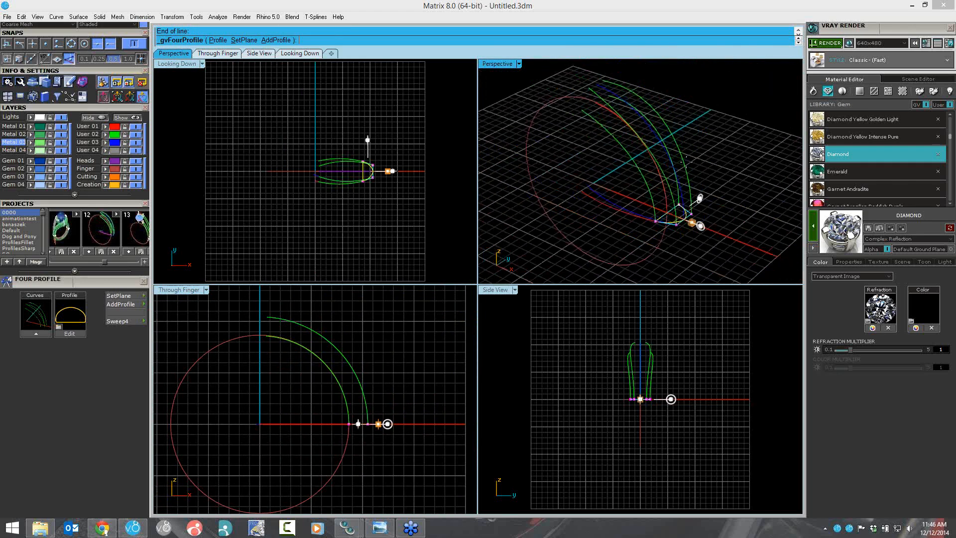
Step: Add the half-round profile at the rails' lower end, then set the profile plane across the midpoints of the inner and outer rails
{"action": "left_click", "coordinate": [283, 41]}
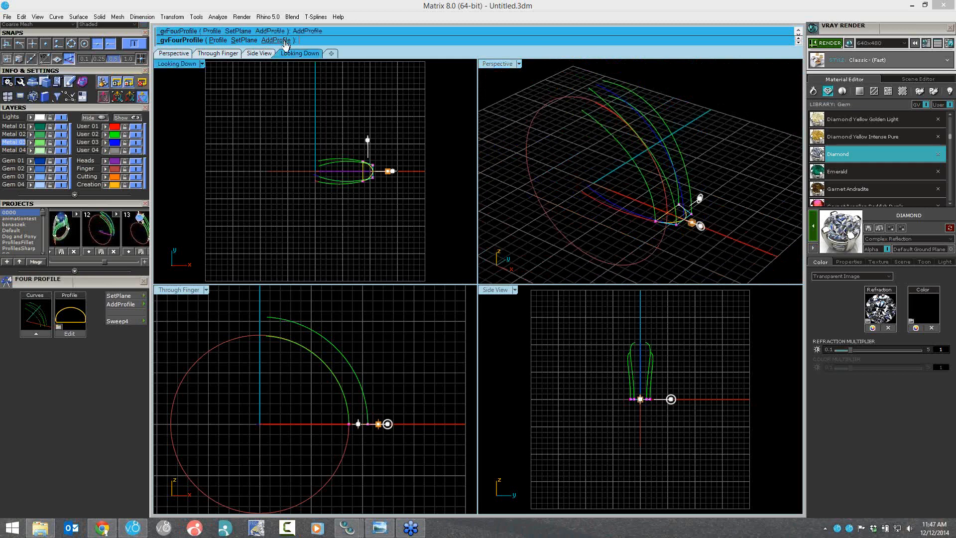
{"action": "left_click_drag", "start_coordinate": [700, 225], "coordinate": [690, 152]}
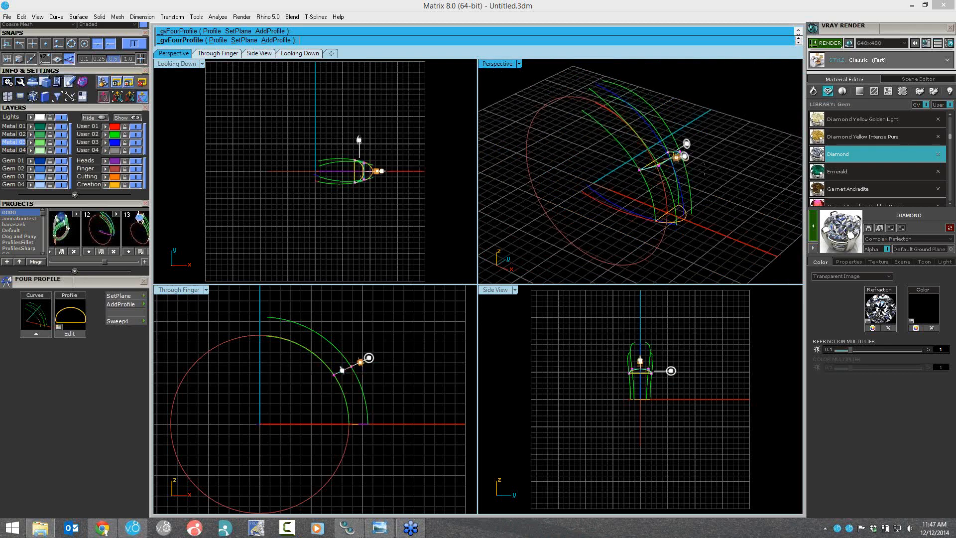
{"action": "left_click", "coordinate": [245, 41]}
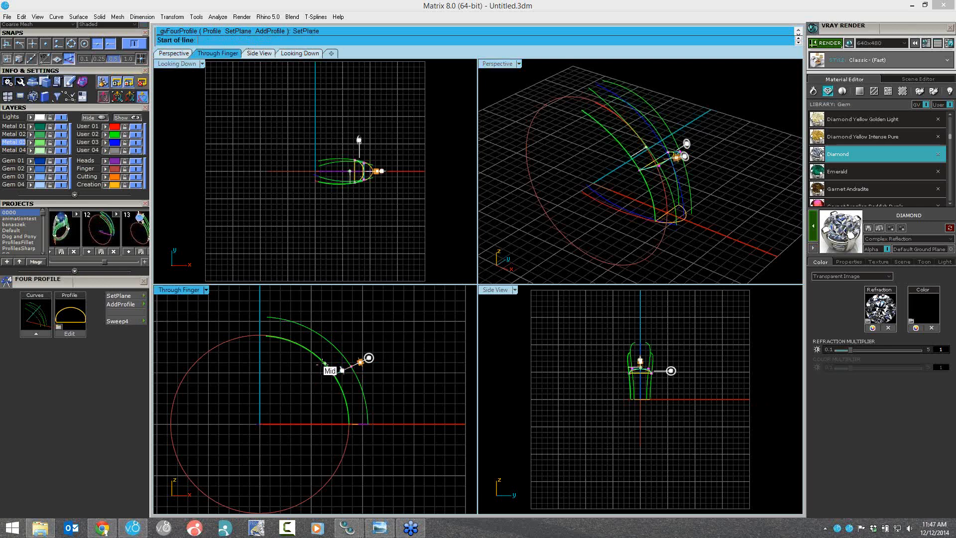
{"action": "left_click", "coordinate": [324, 363]}
{"action": "left_click", "coordinate": [338, 351]}
Step: Change the profile at the rails' midpoint to profileplacer_40.cpt and add it
{"action": "right_click_drag", "start_coordinate": [678, 183], "coordinate": [633, 146]}
{"action": "left_click", "coordinate": [73, 319]}
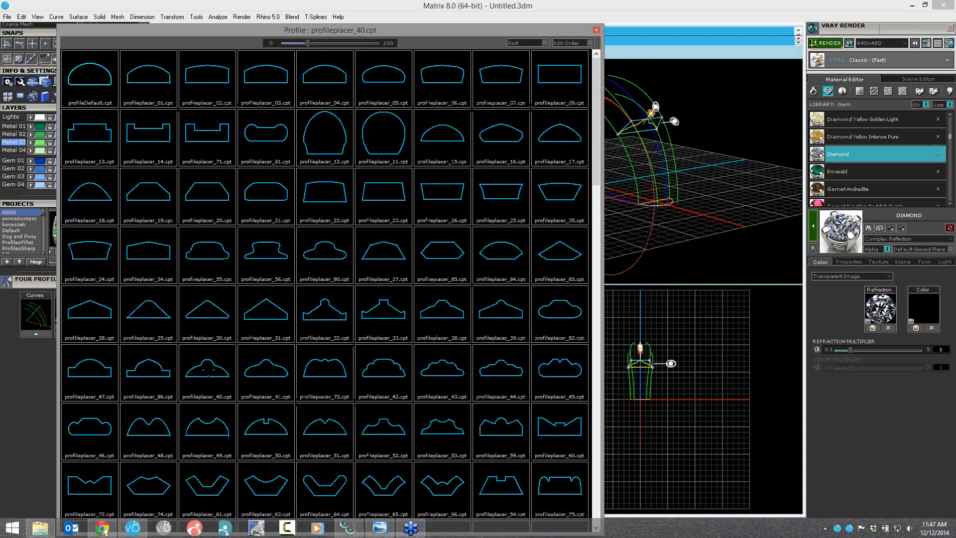
{"action": "double_click", "coordinate": [212, 367]}
{"action": "right_click_drag", "start_coordinate": [666, 129], "coordinate": [729, 217]}
{"action": "left_click", "coordinate": [276, 41]}
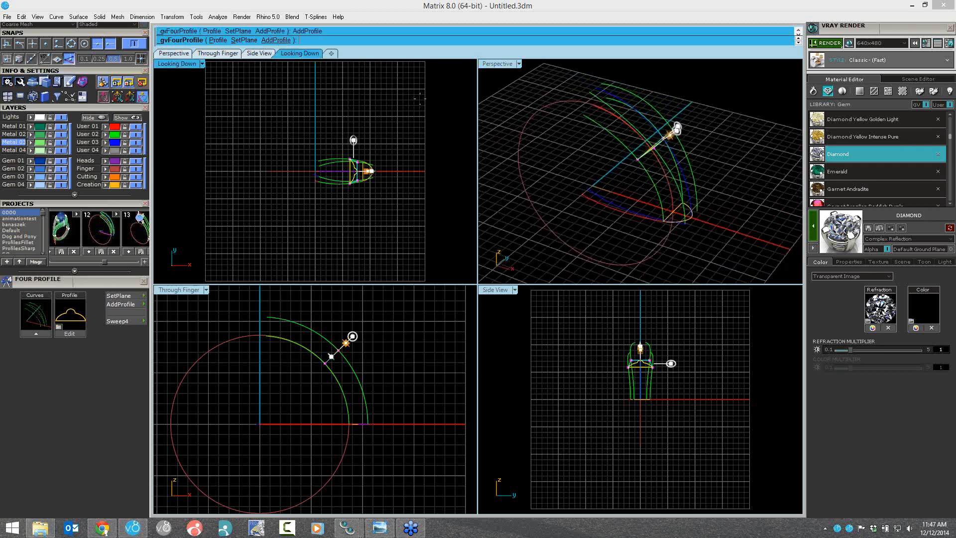
Step: Set the profile plane between the rails' upper end points, add profileDefault.cpt there and finish placing profiles
{"action": "left_click", "coordinate": [238, 41]}
{"action": "left_click", "coordinate": [260, 337]}
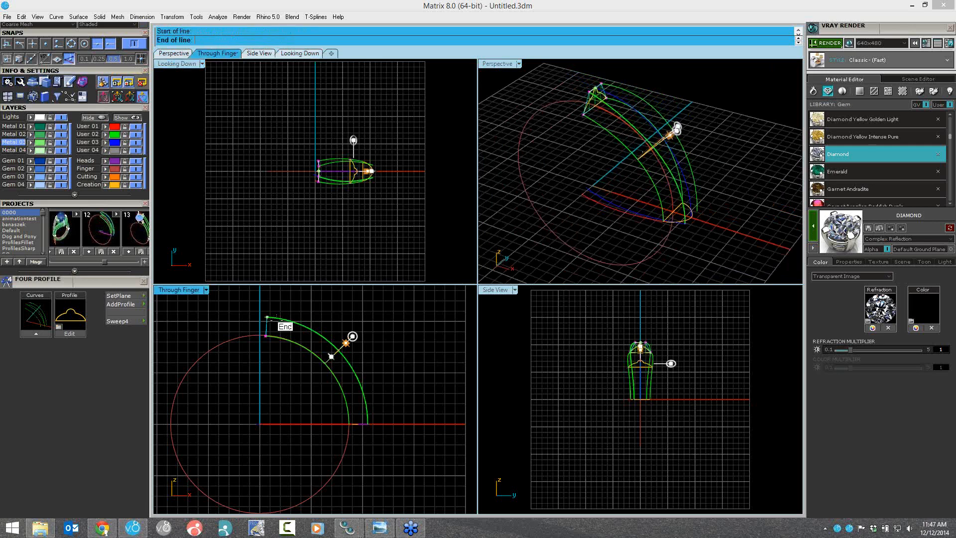
{"action": "left_click", "coordinate": [269, 317]}
{"action": "right_click_drag", "start_coordinate": [622, 131], "coordinate": [592, 110]}
{"action": "left_click", "coordinate": [75, 317]}
{"action": "left_click", "coordinate": [94, 82]}
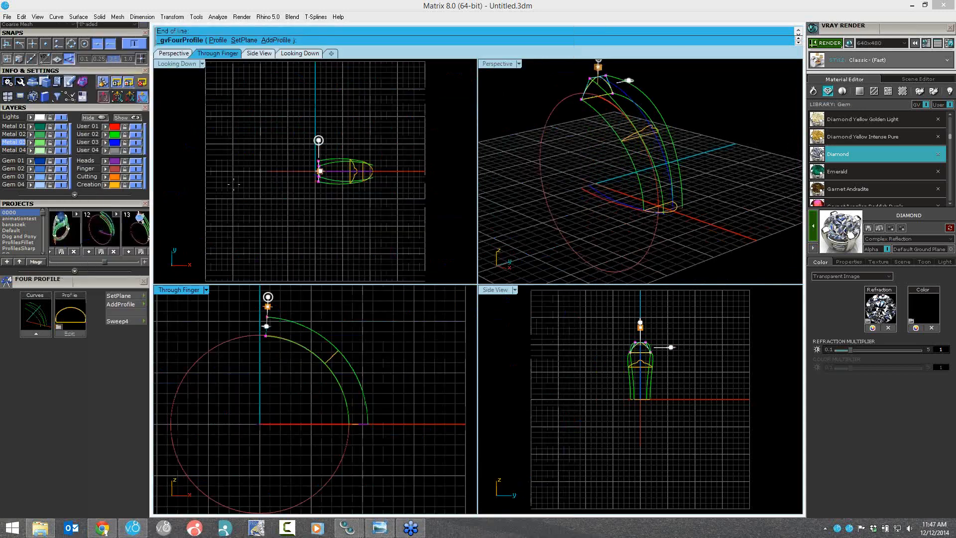
{"action": "right_click_drag", "start_coordinate": [566, 199], "coordinate": [603, 223]}
{"action": "right_click", "coordinate": [591, 176]}
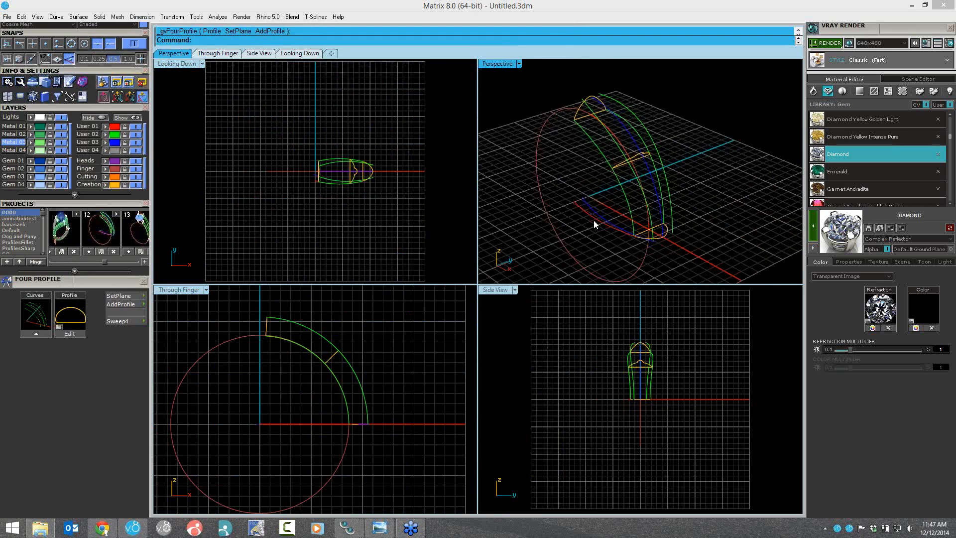
Step: Move the shank's width curve on the ground plane inward toward the red axis to narrow the rails
{"action": "left_click", "coordinate": [619, 214]}
{"action": "left_click_drag", "start_coordinate": [619, 210], "coordinate": [620, 215]}
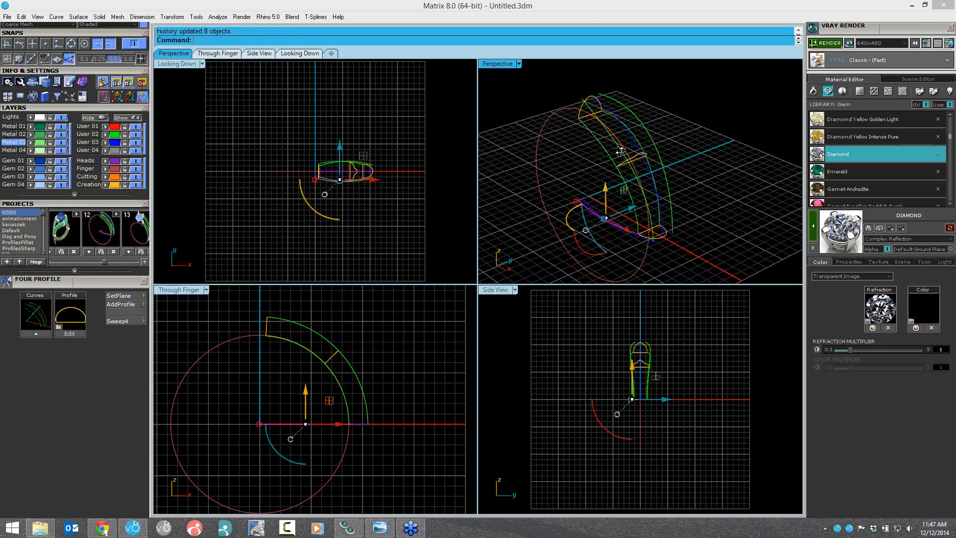
{"action": "right_click_drag", "start_coordinate": [620, 151], "coordinate": [641, 184]}
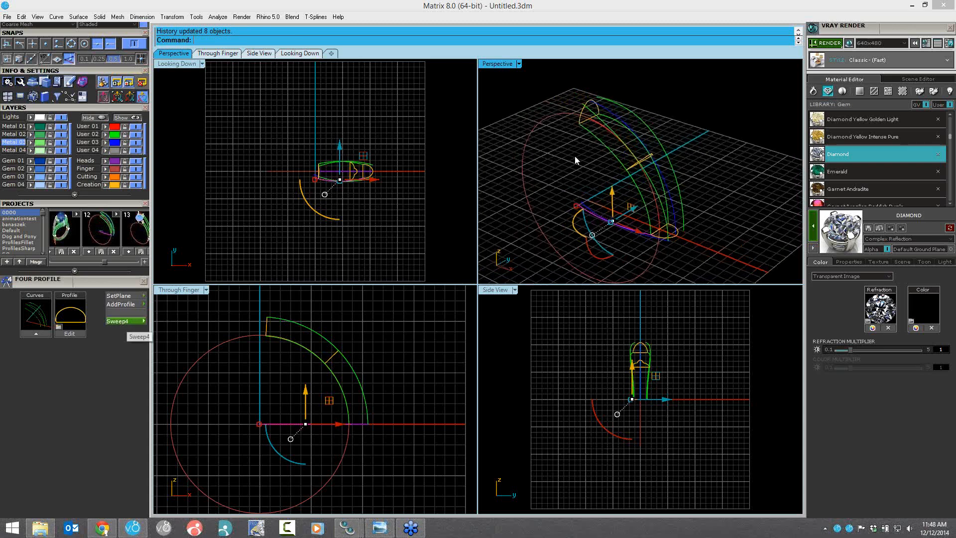
Step: Create a four-rail sweep through the upper, middle and lower profiles
{"action": "left_click", "coordinate": [128, 321]}
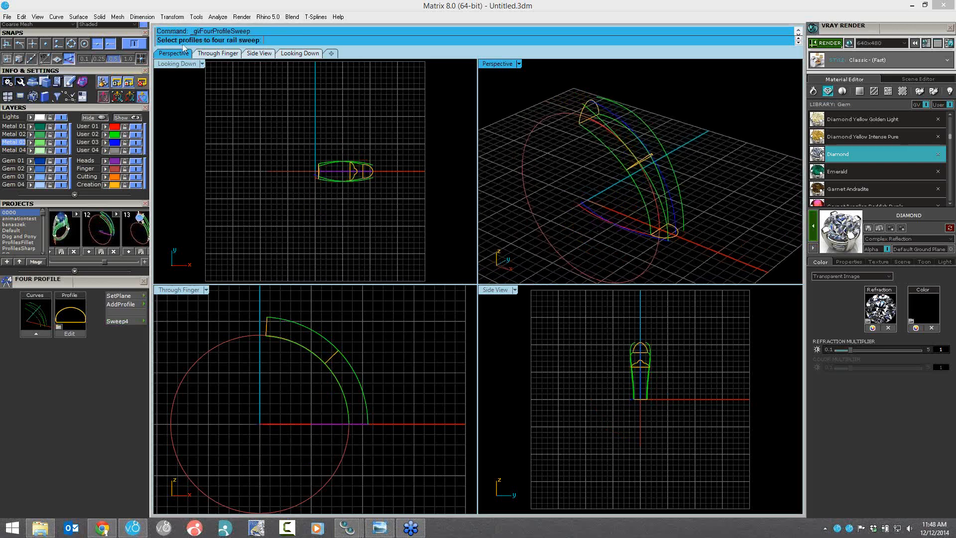
{"action": "left_click", "coordinate": [584, 112]}
{"action": "left_click", "coordinate": [633, 168]}
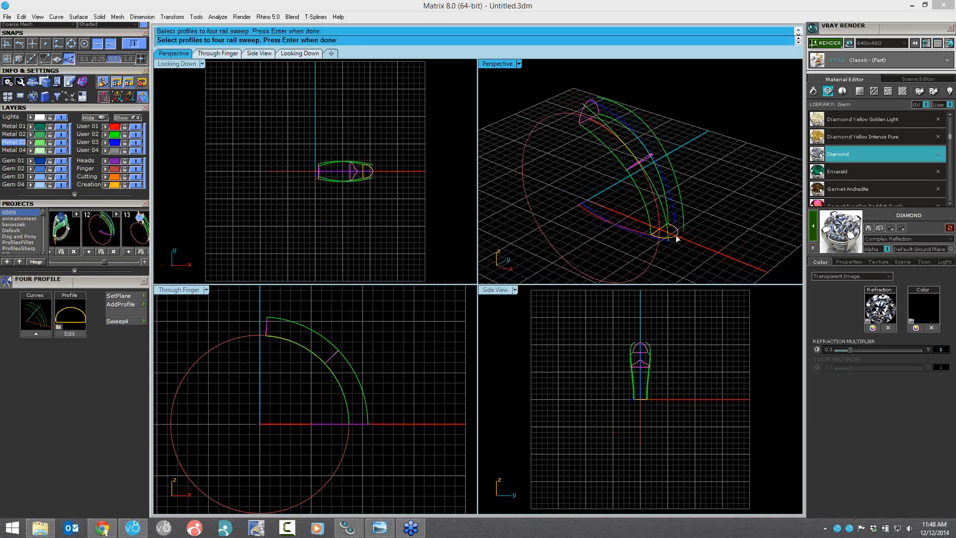
{"action": "left_click", "coordinate": [673, 240]}
{"action": "key", "text": "Return"}
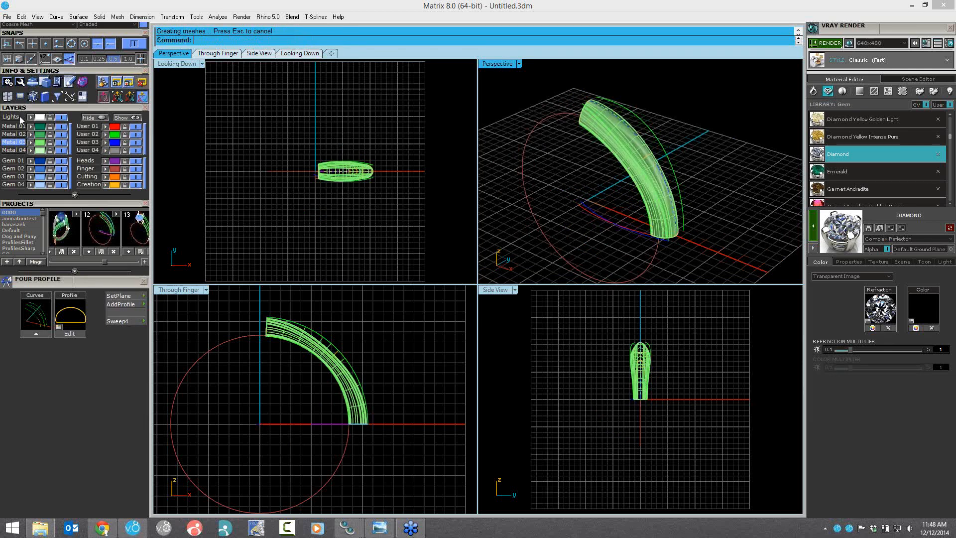
Step: Switch the perspective display to Plastic shading and place the swept shank on the Metal 02 layer
{"action": "scroll", "coordinate": [20, 120], "scroll_direction": "up", "scroll_amount": 1}
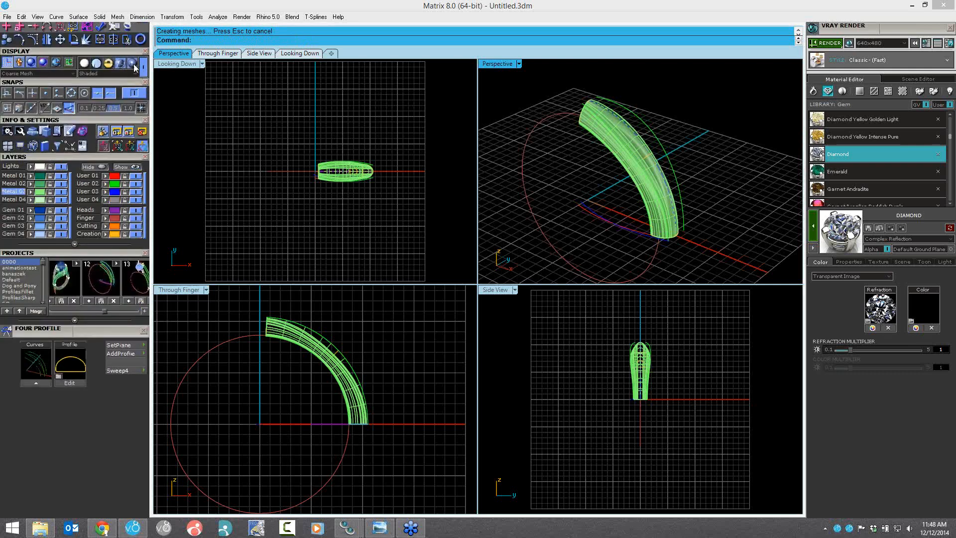
{"action": "left_click", "coordinate": [133, 64]}
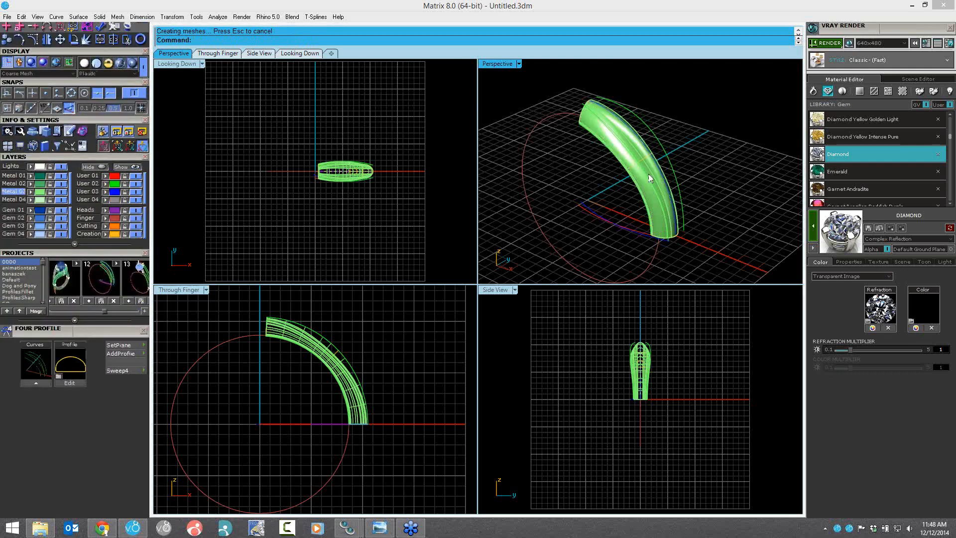
{"action": "left_click", "coordinate": [589, 118]}
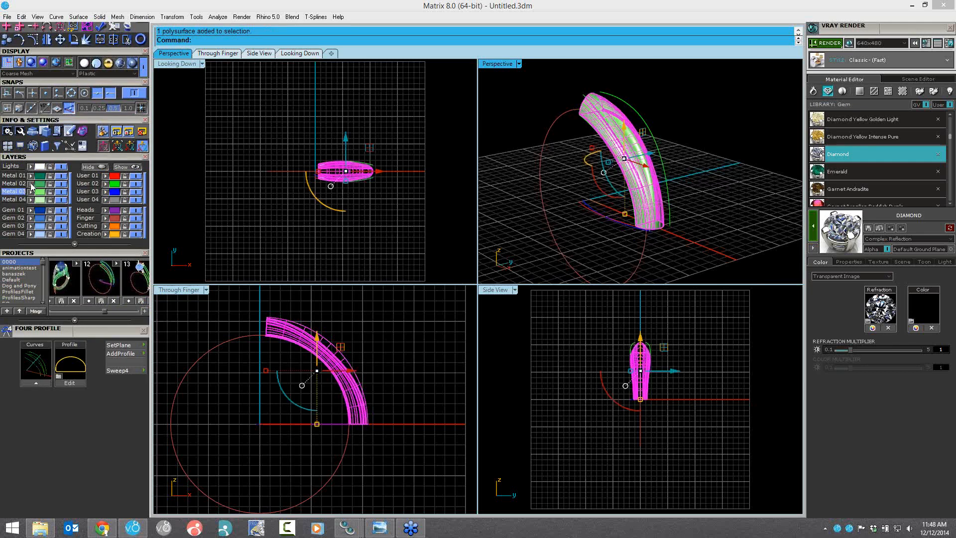
{"action": "key", "text": "Escape"}
{"action": "right_click_drag", "start_coordinate": [657, 164], "coordinate": [644, 119]}
Step: Move the ground-plane width curve outward in the maximized perspective view, then shift its control point near the origin inward to the axis
{"action": "right_click", "coordinate": [527, 99]}
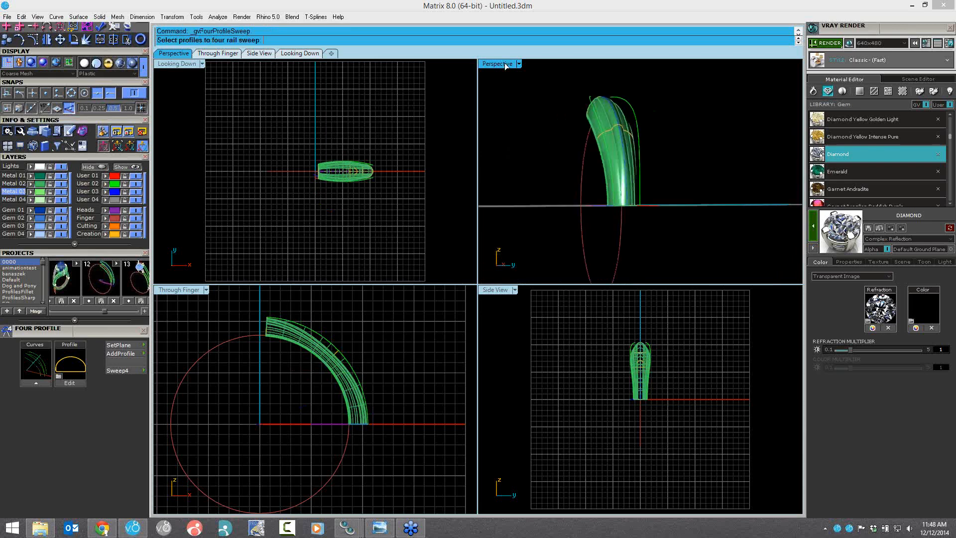
{"action": "right_click_drag", "start_coordinate": [491, 206], "coordinate": [544, 326]}
{"action": "right_click_drag", "start_coordinate": [544, 325], "coordinate": [383, 367]}
{"action": "left_click", "coordinate": [384, 368]}
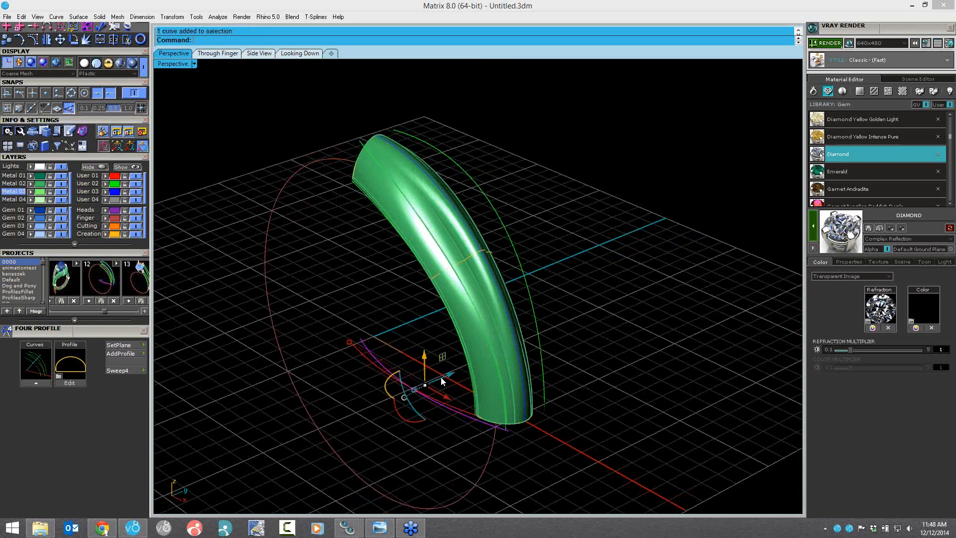
{"action": "left_click_drag", "start_coordinate": [442, 382], "coordinate": [450, 269]}
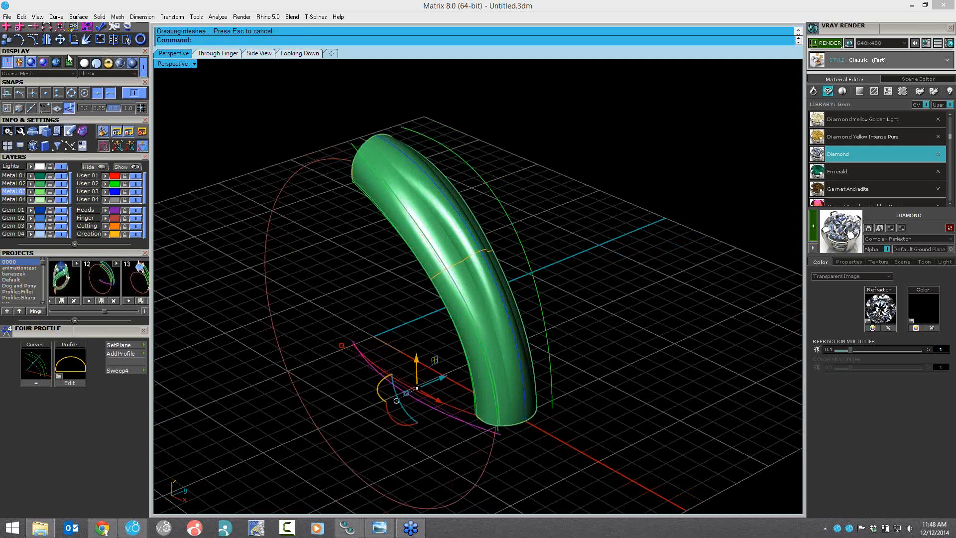
{"action": "left_click", "coordinate": [353, 342]}
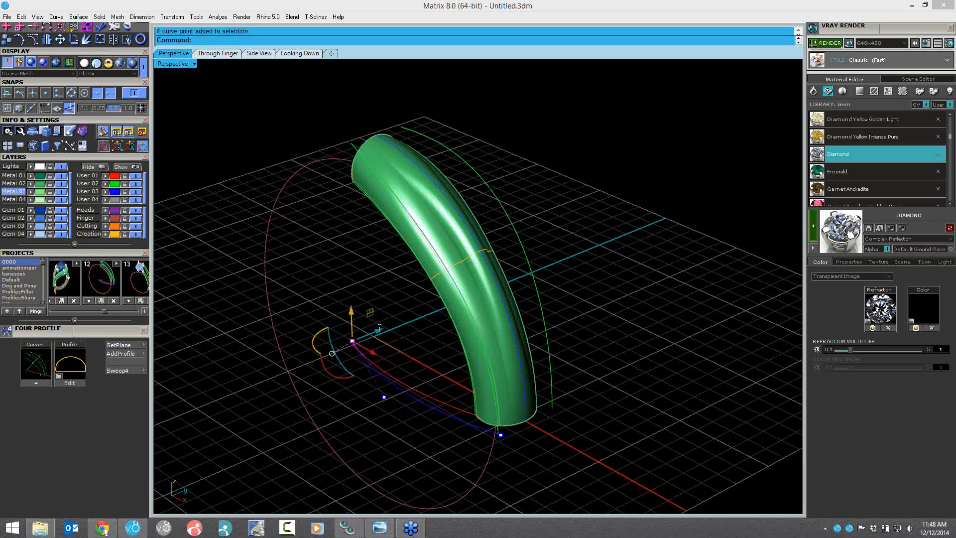
{"action": "left_click_drag", "start_coordinate": [379, 329], "coordinate": [373, 327]}
Step: Turn on the control points of the shank's outer height curve and raise its upper end point
{"action": "right_click_drag", "start_coordinate": [449, 248], "coordinate": [486, 193]}
{"action": "left_click", "coordinate": [487, 192]}
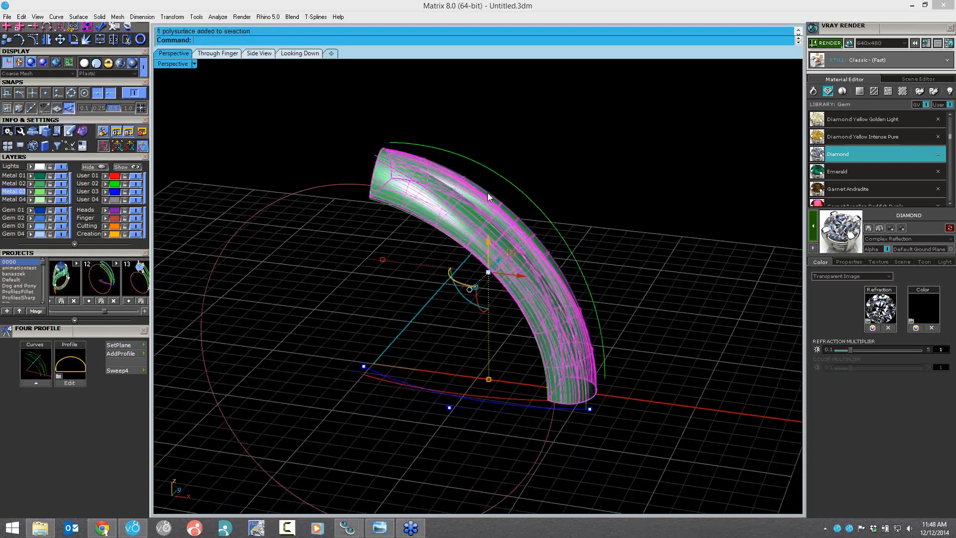
{"action": "left_click", "coordinate": [492, 196]}
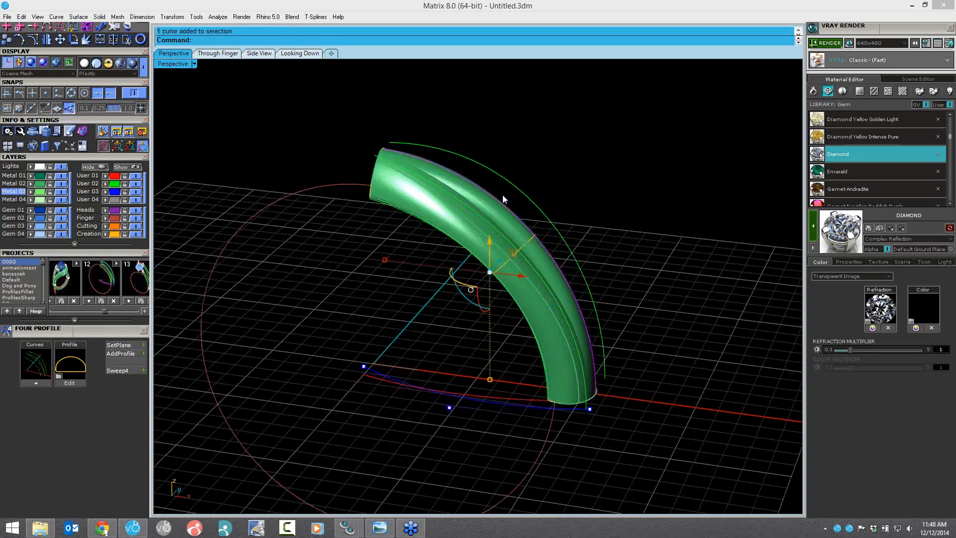
{"action": "key", "text": "F10"}
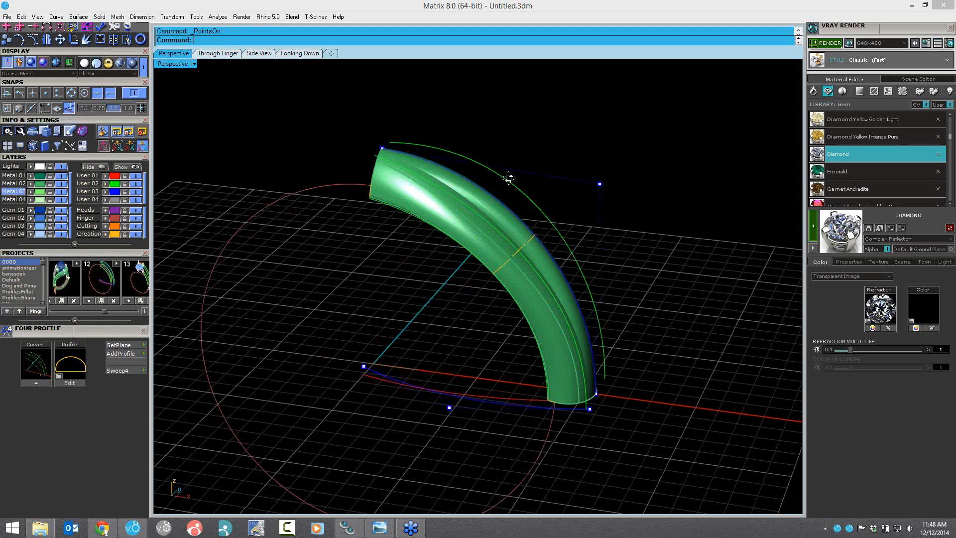
{"action": "right_click_drag", "start_coordinate": [509, 178], "coordinate": [596, 149]}
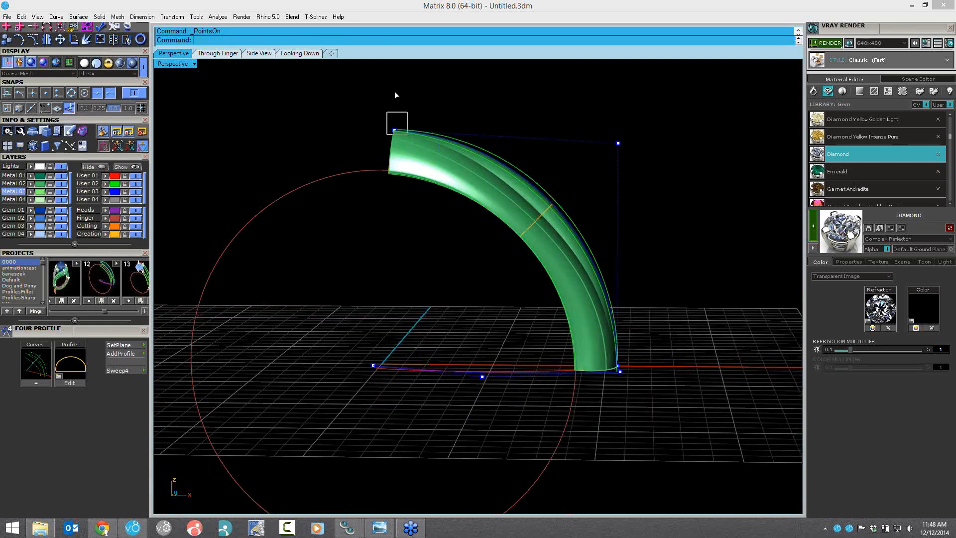
{"action": "left_click_drag", "start_coordinate": [395, 92], "coordinate": [396, 63]}
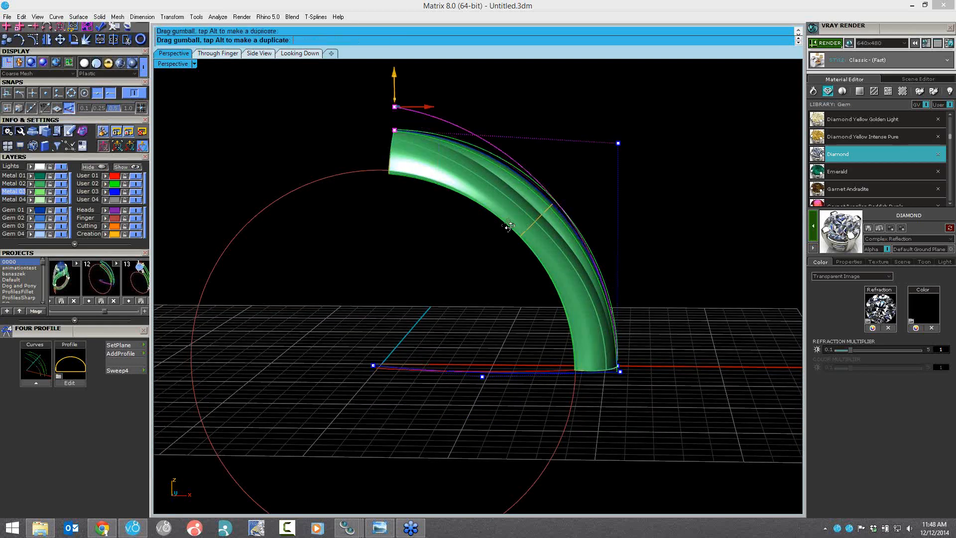
Step: Move the width curve's outer end control point inward to narrow the base of the shank
{"action": "right_click_drag", "start_coordinate": [508, 226], "coordinate": [471, 450]}
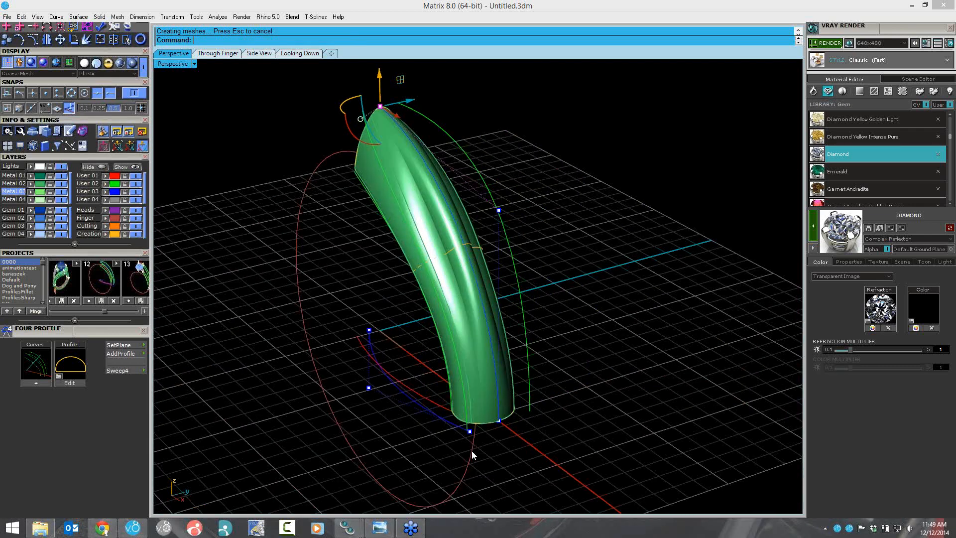
{"action": "left_click", "coordinate": [471, 430]}
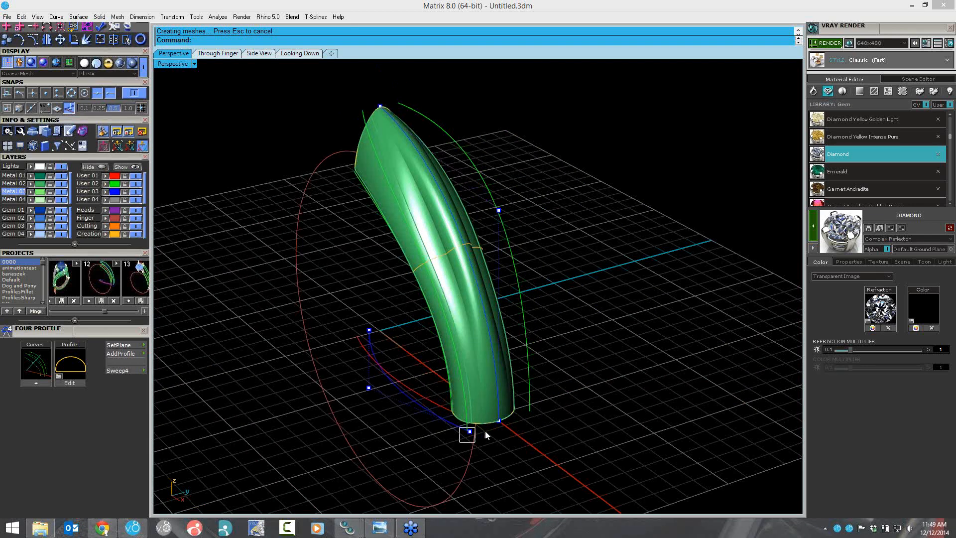
{"action": "left_click_drag", "start_coordinate": [491, 429], "coordinate": [518, 267]}
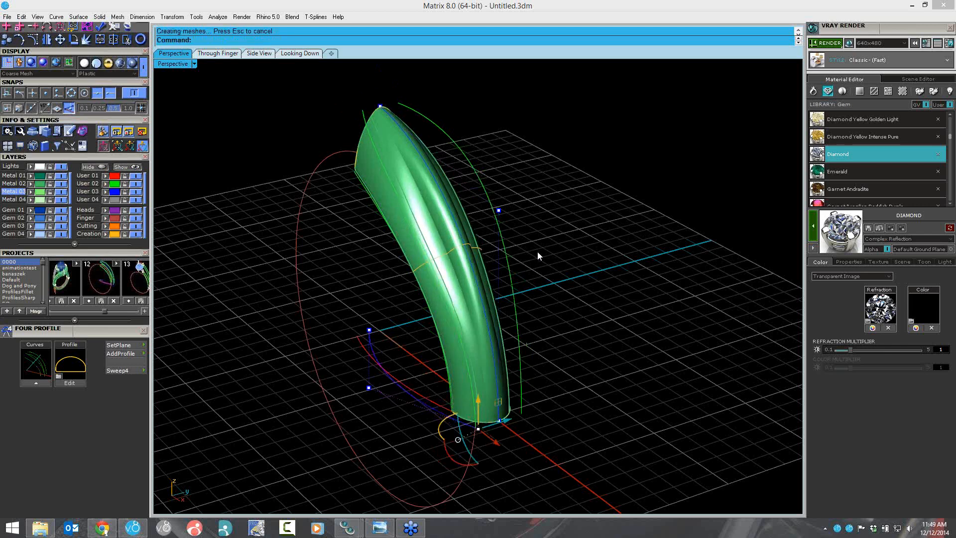
{"action": "left_click", "coordinate": [538, 252]}
Step: Select the whole shank model with its curves and delete everything
{"action": "scroll", "coordinate": [516, 267], "scroll_direction": "down", "scroll_amount": 3}
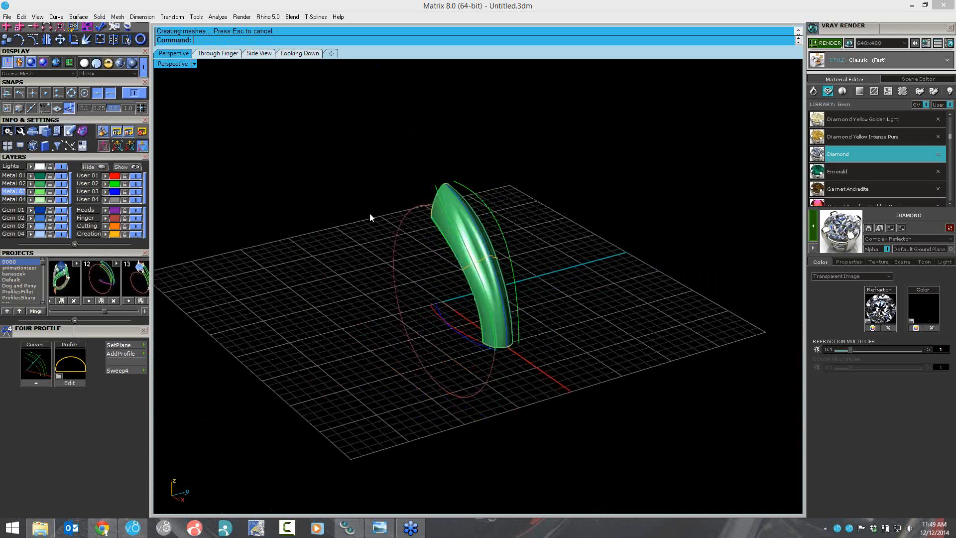
{"action": "right_click_drag", "start_coordinate": [370, 214], "coordinate": [640, 453]}
{"action": "left_click_drag", "start_coordinate": [640, 453], "coordinate": [446, 351]}
{"action": "key", "text": "Delete"}
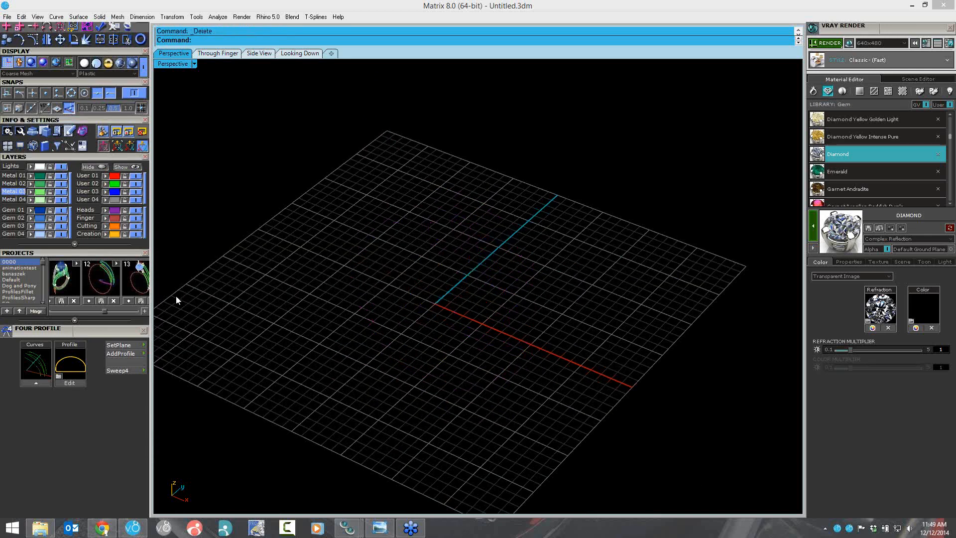
Step: Import saved version 13 of project 0000 into the empty scene
{"action": "left_click", "coordinate": [137, 287]}
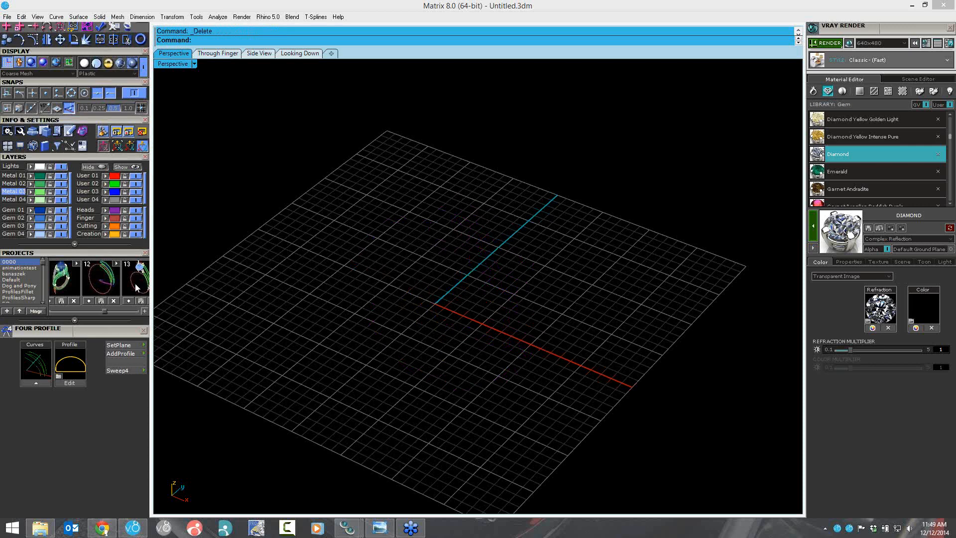
{"action": "left_click", "coordinate": [581, 264]}
{"action": "right_click_drag", "start_coordinate": [580, 264], "coordinate": [466, 267]}
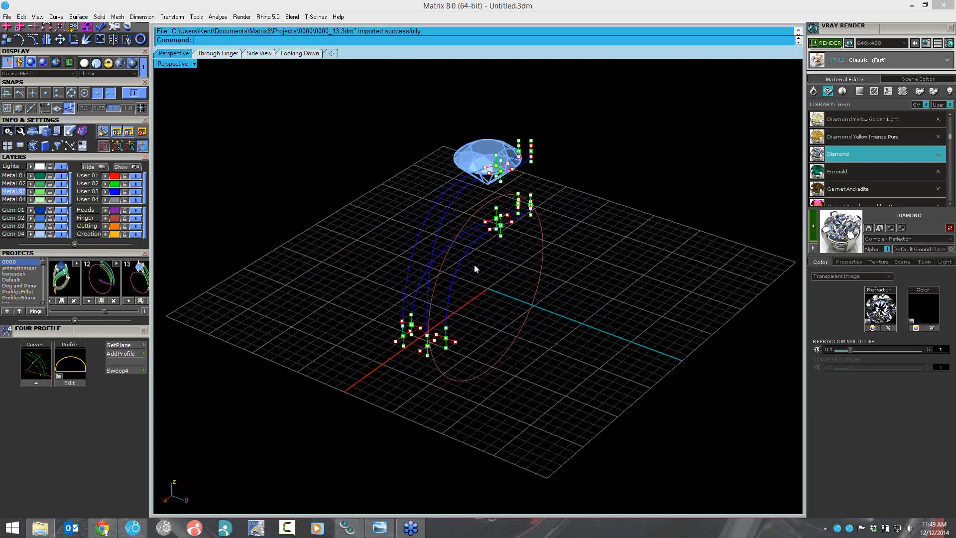
{"action": "scroll", "coordinate": [446, 276], "scroll_direction": "up", "scroll_amount": 2}
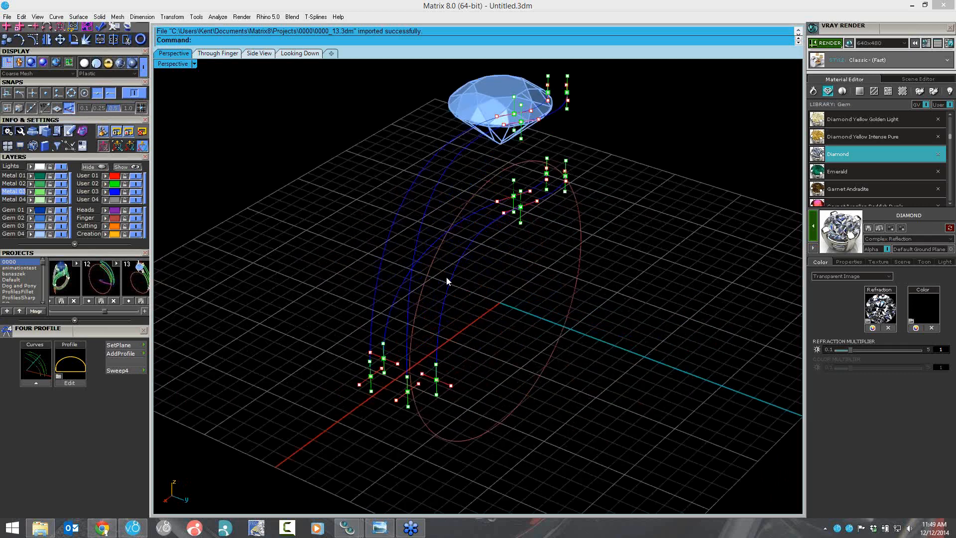
{"action": "scroll", "coordinate": [450, 290], "scroll_direction": "up", "scroll_amount": 3}
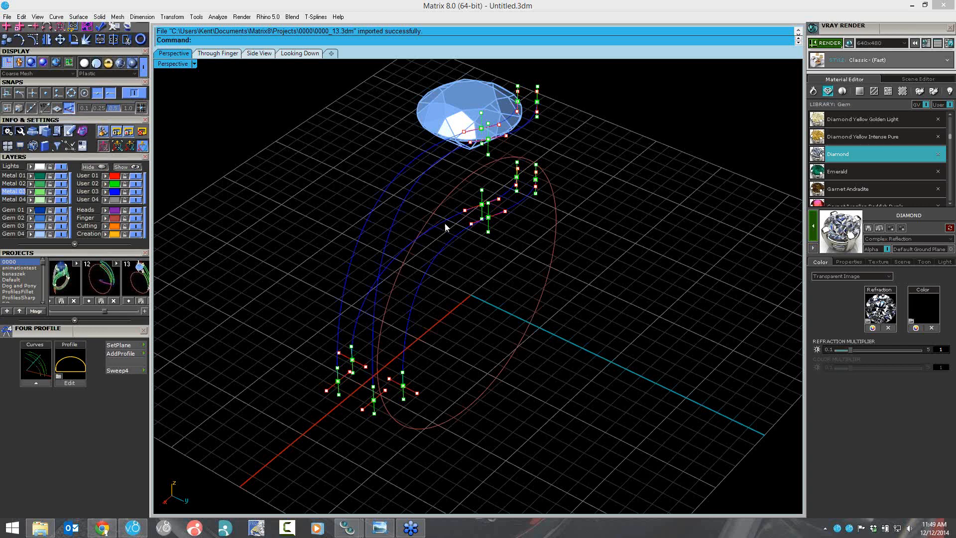
Step: Select the four blue rail curves of the imported shank and load them into Four Profile
{"action": "left_click", "coordinate": [351, 306]}
{"action": "left_click_drag", "start_coordinate": [360, 315], "coordinate": [382, 330]}
{"action": "left_click", "coordinate": [383, 340]}
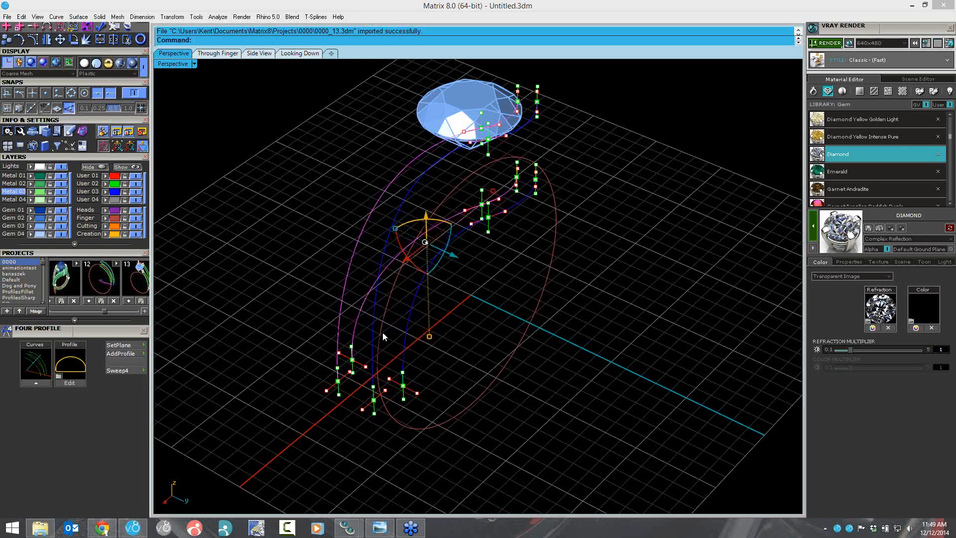
{"action": "left_click", "coordinate": [373, 325], "text": "shift"}
{"action": "left_click", "coordinate": [410, 337], "text": "shift"}
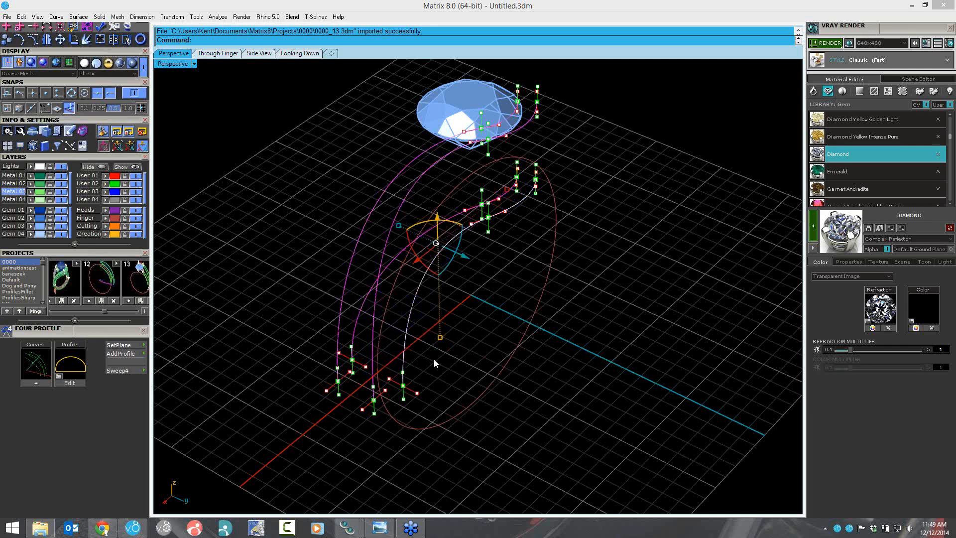
{"action": "left_click", "coordinate": [434, 365]}
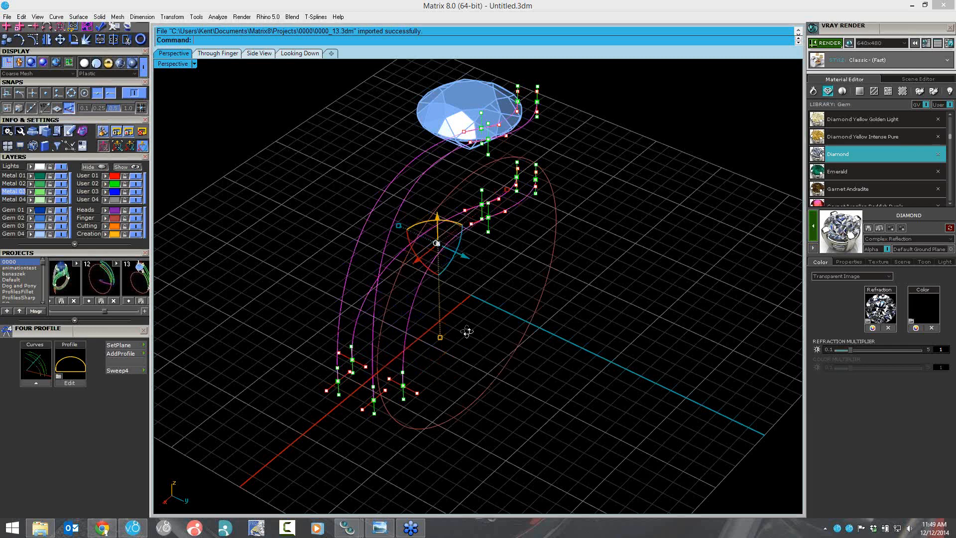
{"action": "right_click_drag", "start_coordinate": [466, 331], "coordinate": [602, 335]}
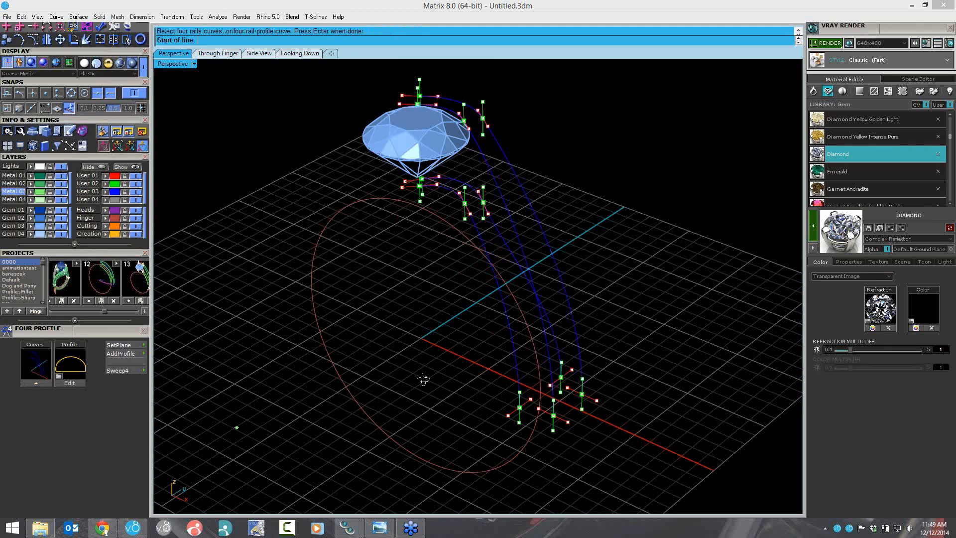
{"action": "right_click_drag", "start_coordinate": [424, 380], "coordinate": [422, 390]}
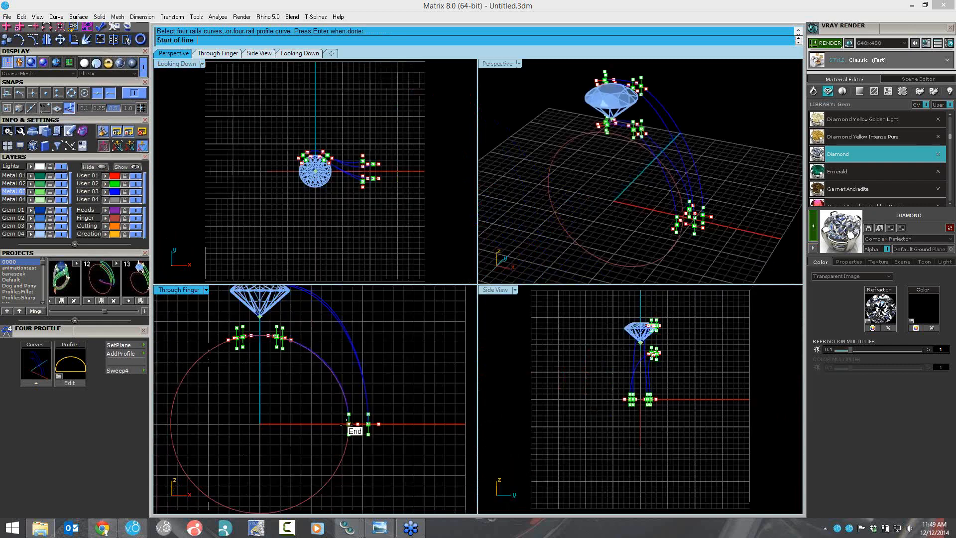
Step: Set the Four Profile plane between the inner and outer rail ends at the ring's side and add a profile there
{"action": "left_click", "coordinate": [349, 424]}
{"action": "left_click", "coordinate": [368, 424]}
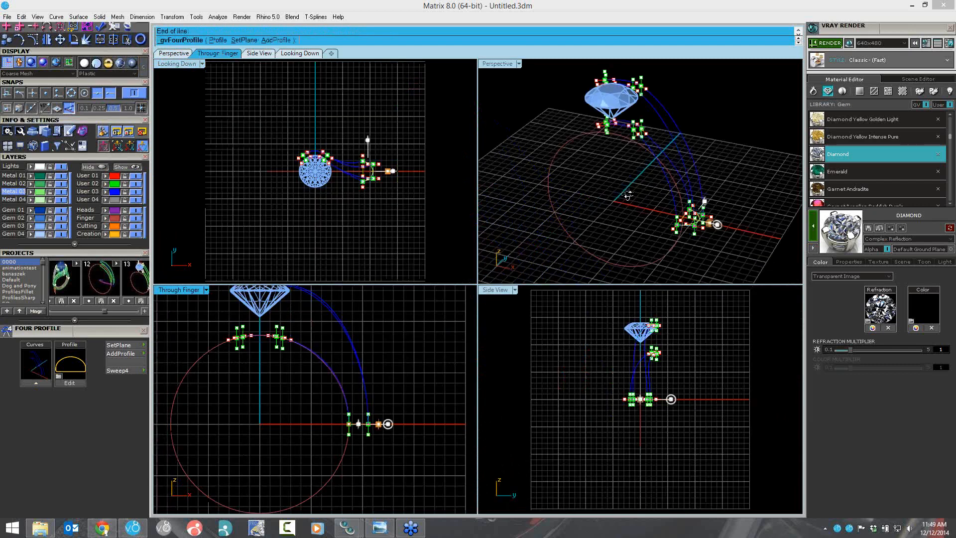
{"action": "left_click", "coordinate": [277, 42]}
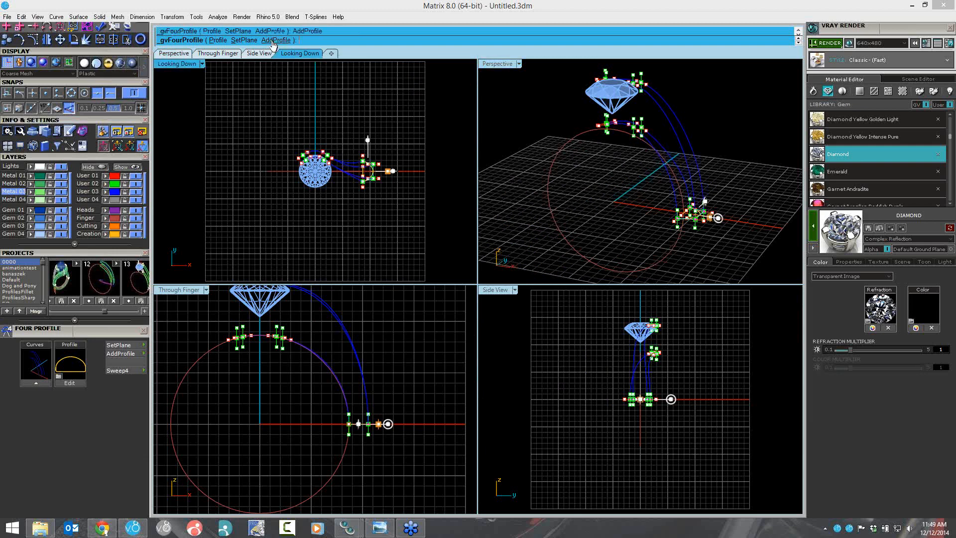
Step: Set a slanted Four Profile plane across the rails at the shoulder beside the gem and add a second profile
{"action": "left_click", "coordinate": [238, 42]}
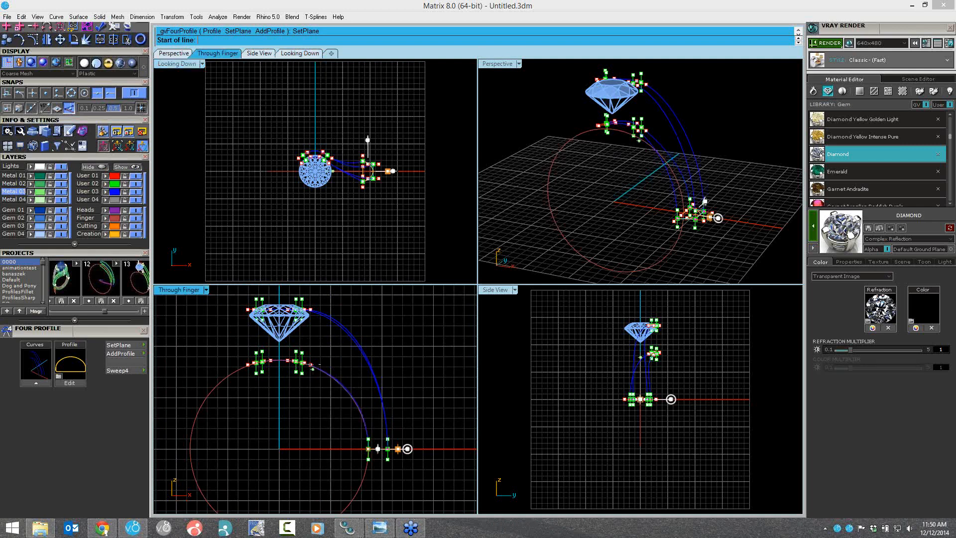
{"action": "left_click", "coordinate": [314, 365]}
{"action": "left_click", "coordinate": [328, 322]}
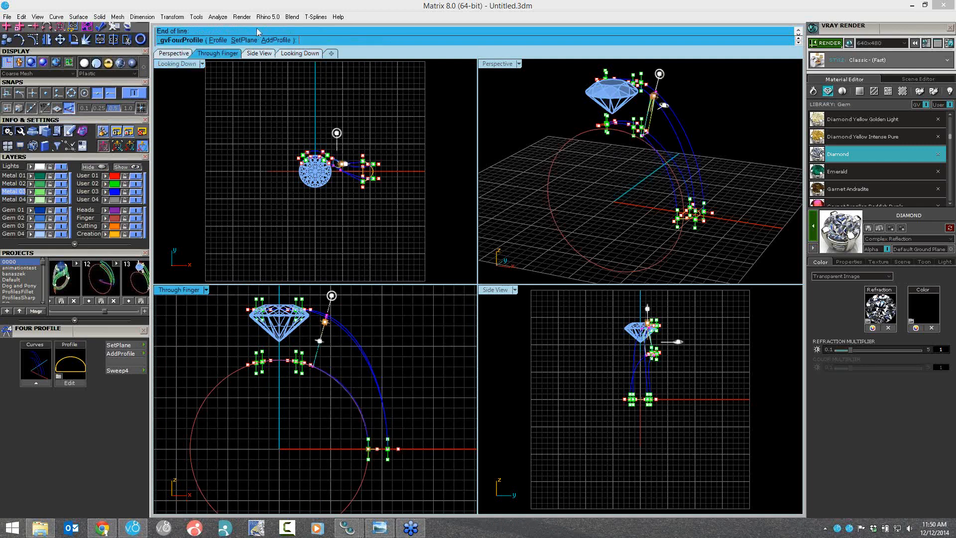
{"action": "left_click", "coordinate": [273, 42]}
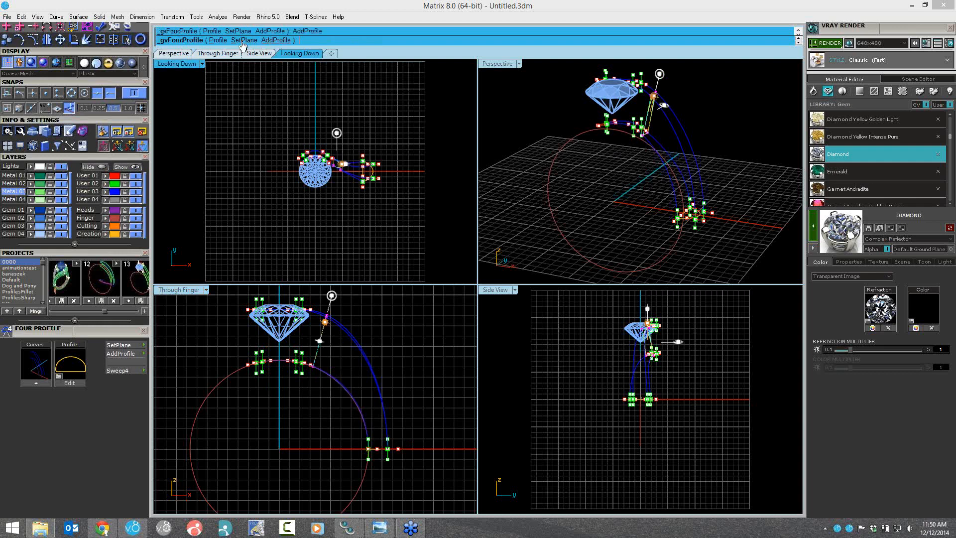
Step: Set the profile plane across the rails at their upper ends past the gem and finish the Four Profile command
{"action": "left_click", "coordinate": [263, 363]}
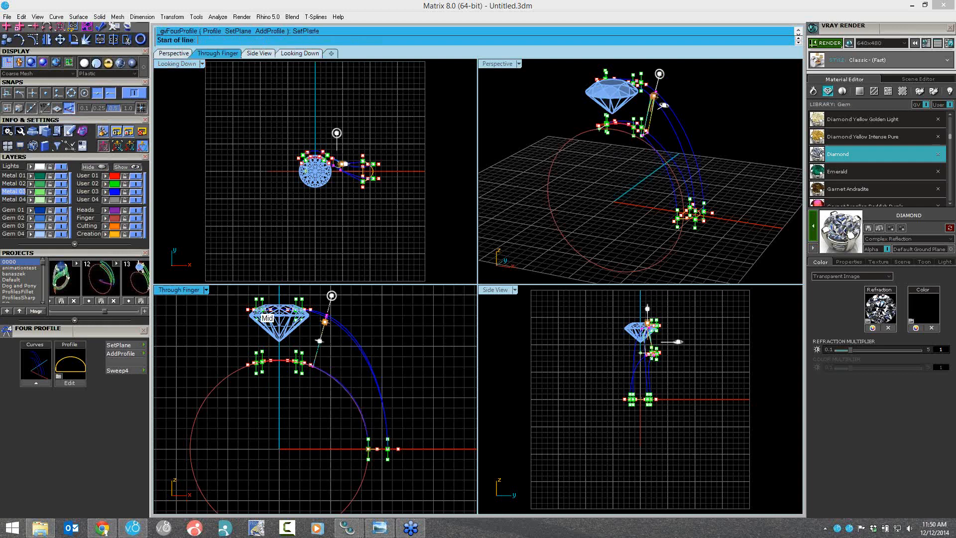
{"action": "left_click", "coordinate": [258, 311]}
{"action": "left_click", "coordinate": [260, 361]}
{"action": "right_click_drag", "start_coordinate": [572, 145], "coordinate": [580, 149]}
{"action": "right_click_drag", "start_coordinate": [632, 172], "coordinate": [662, 161]}
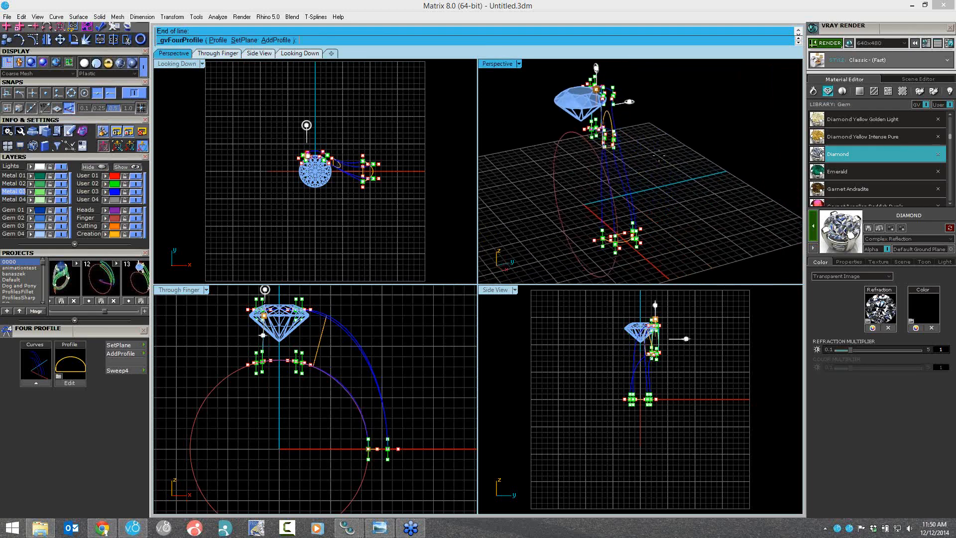
{"action": "right_click", "coordinate": [662, 157]}
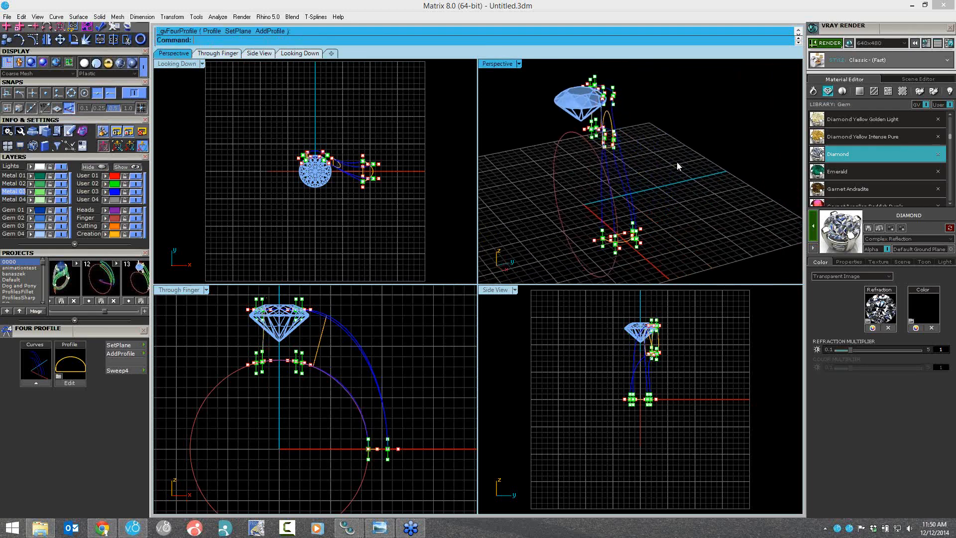
Step: Hide the Gem 03 layer and create the shank with Sweep4 through the profiles along the four rails
{"action": "left_click", "coordinate": [126, 372]}
{"action": "left_click", "coordinate": [61, 226]}
{"action": "mouse_move", "coordinate": [503, 149]}
{"action": "right_mouse_down"}
{"action": "mouse_move", "coordinate": [534, 146]}
{"action": "mouse_move", "coordinate": [491, 141]}
{"action": "right_mouse_up"}
{"action": "left_click", "coordinate": [637, 97]}
{"action": "left_click", "coordinate": [609, 119]}
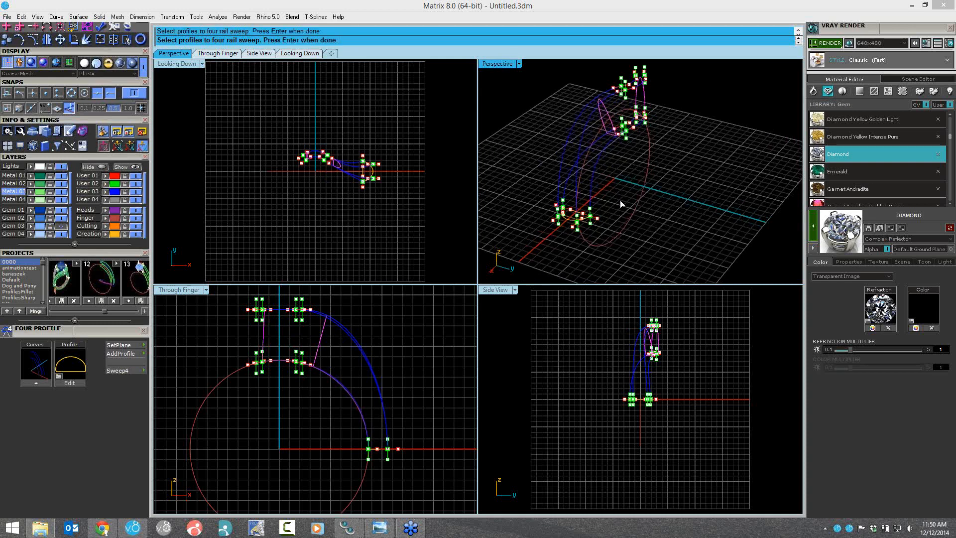
{"action": "key", "text": "Return"}
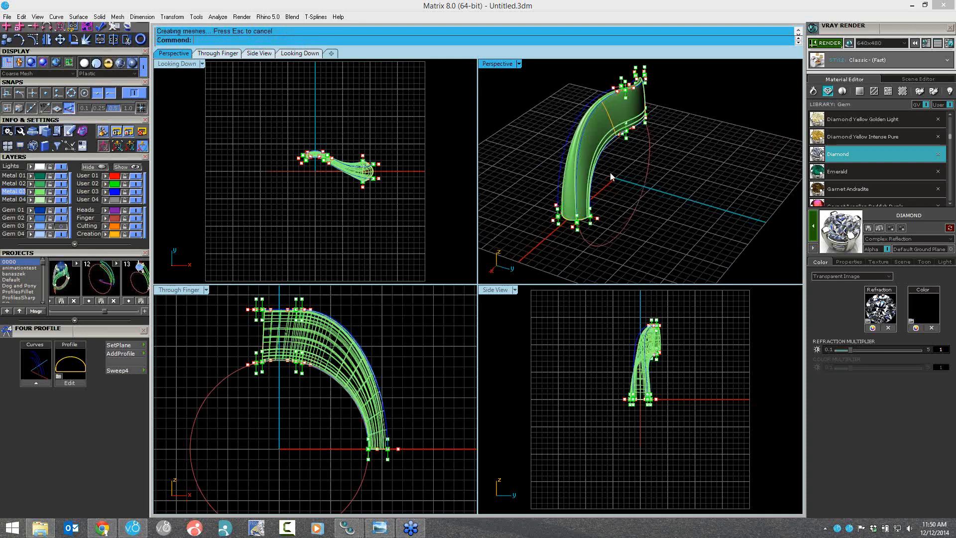
Step: Move the inner SmartTarget near the top of the shank sideways to flare the shank's lower edge
{"action": "right_click_drag", "start_coordinate": [623, 148], "coordinate": [607, 163]}
{"action": "left_click", "coordinate": [618, 158]}
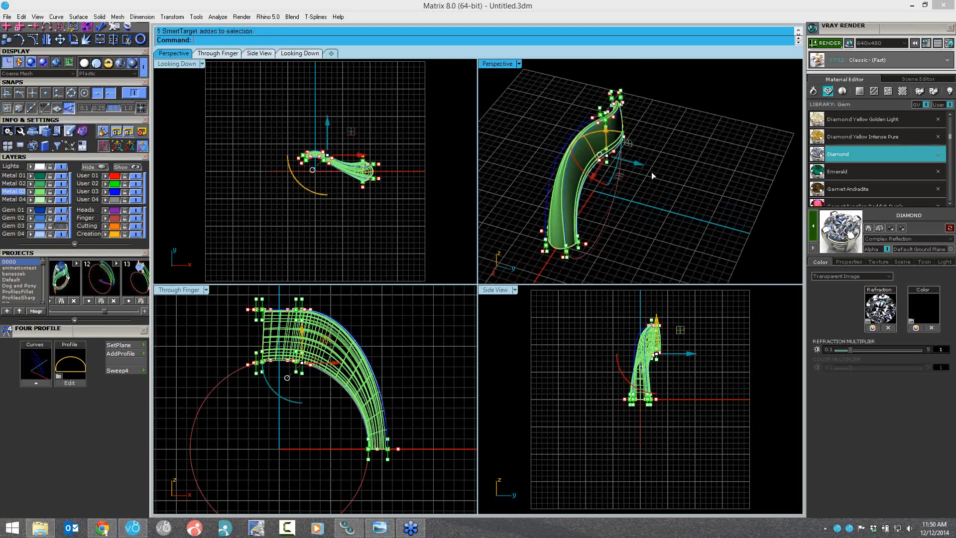
{"action": "left_click_drag", "start_coordinate": [653, 172], "coordinate": [606, 126]}
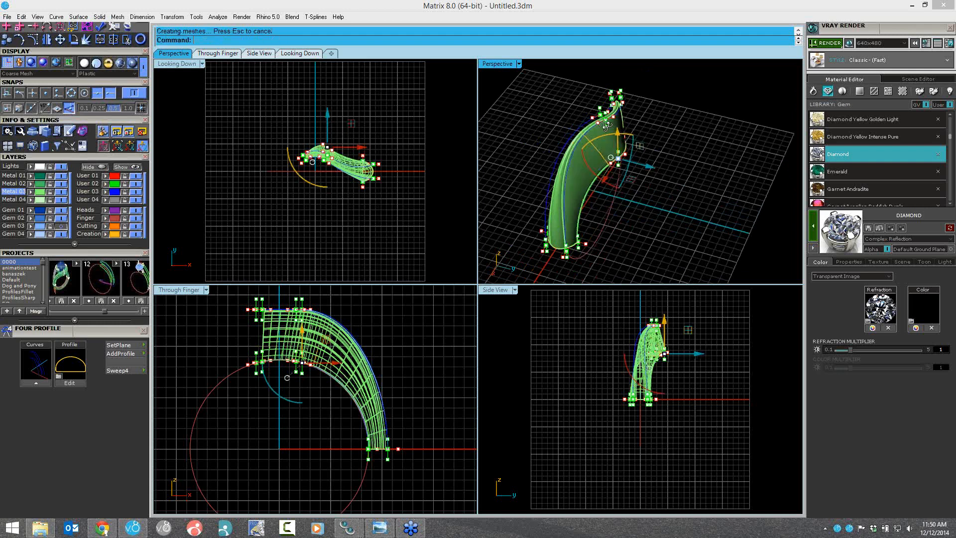
{"action": "right_click_drag", "start_coordinate": [607, 125], "coordinate": [585, 133]}
{"action": "scroll", "coordinate": [586, 133], "scroll_direction": "up", "scroll_amount": 3}
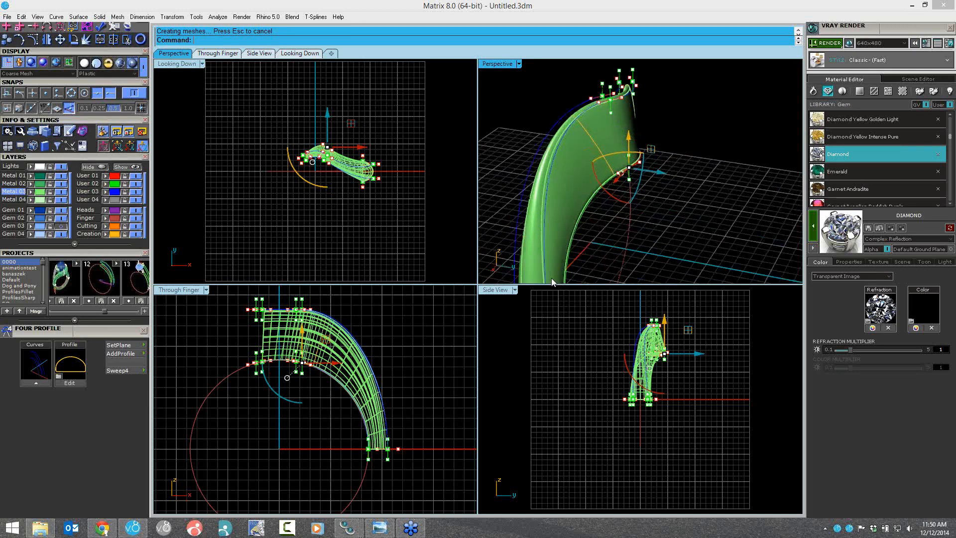
Step: Reshape the base of the shank by moving the SmartTarget at its outer end
{"action": "mouse_move", "coordinate": [567, 224]}
{"action": "right_mouse_down"}
{"action": "mouse_move", "coordinate": [563, 266]}
{"action": "mouse_move", "coordinate": [555, 232]}
{"action": "right_mouse_up"}
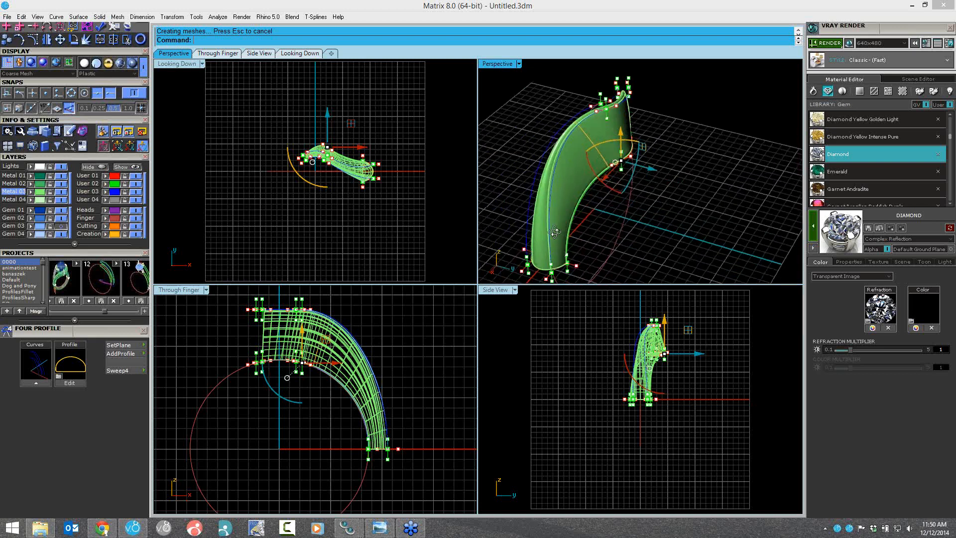
{"action": "scroll", "coordinate": [555, 232], "scroll_direction": "up", "scroll_amount": 3}
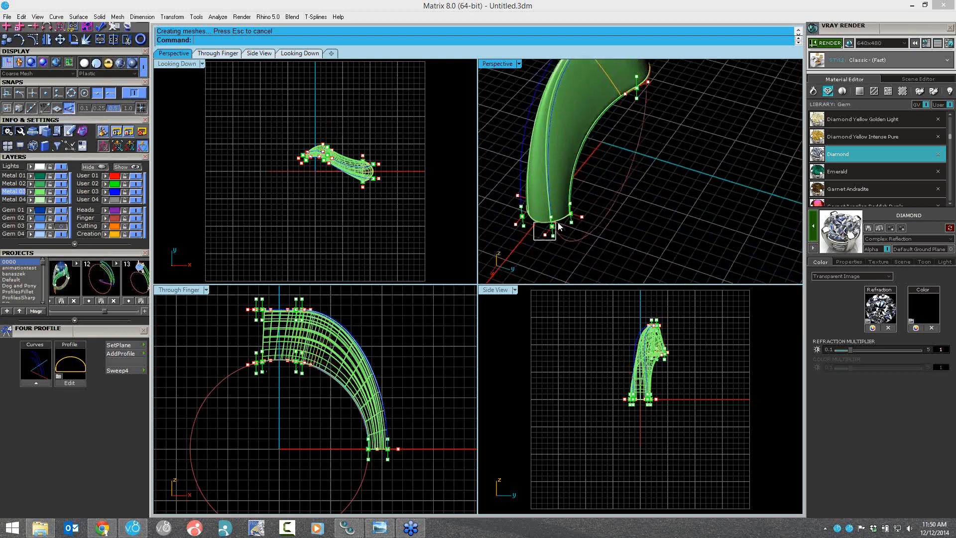
{"action": "left_click_drag", "start_coordinate": [559, 226], "coordinate": [560, 225]}
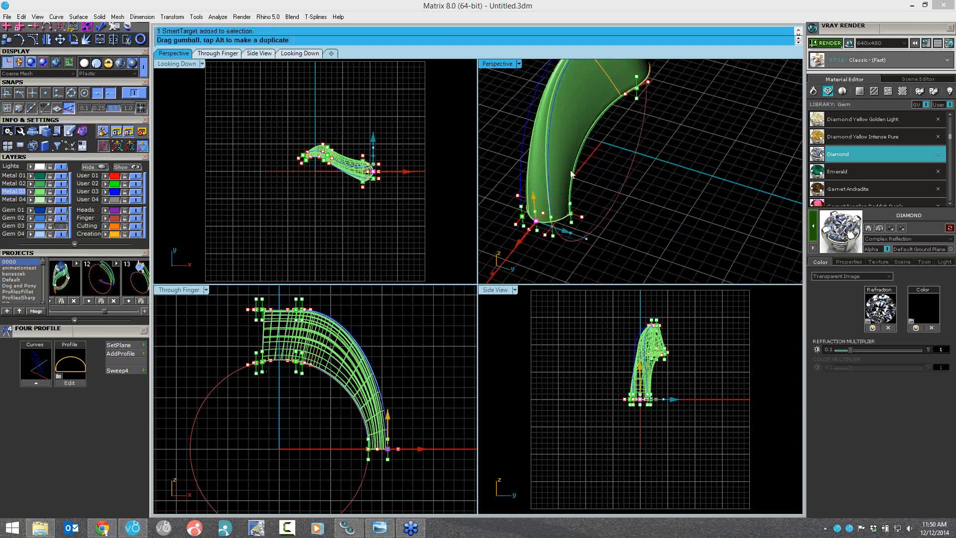
{"action": "scroll", "coordinate": [571, 174], "scroll_direction": "down", "scroll_amount": 4}
{"action": "right_click_drag", "start_coordinate": [571, 174], "coordinate": [652, 165]}
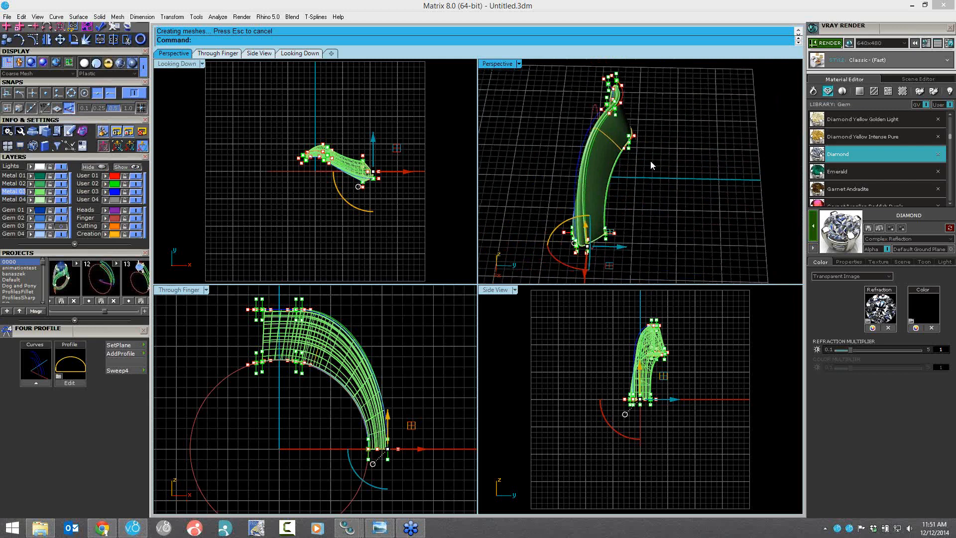
Step: Select everything in the scene, including the shank, rails and profiles, and delete it
{"action": "left_click", "coordinate": [631, 169]}
{"action": "scroll", "coordinate": [631, 169], "scroll_direction": "down", "scroll_amount": 7}
{"action": "key", "text": "ctrl+a"}
{"action": "key", "text": "Delete"}
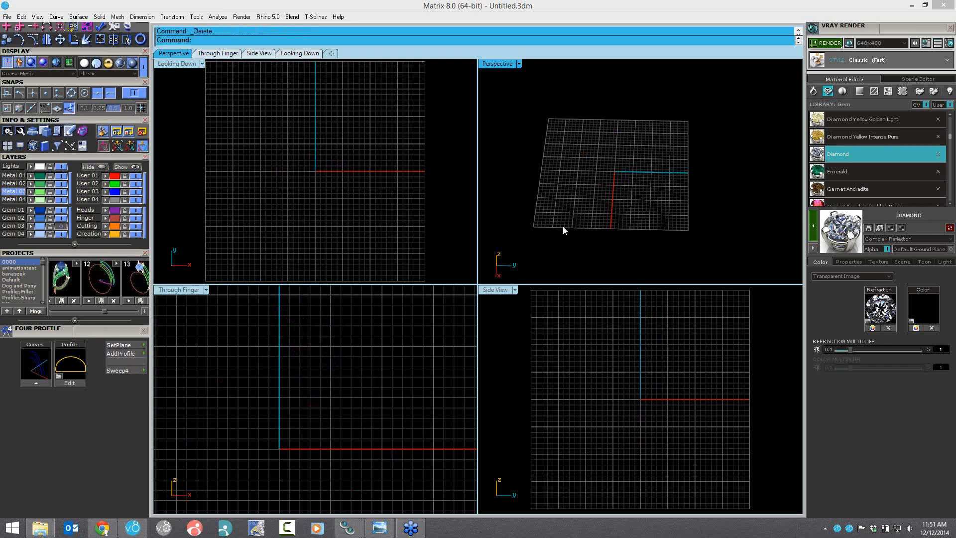
Step: Import saved version 14 of project 0000 and show the pavé dome ring in the maximized perspective view
{"action": "left_click", "coordinate": [112, 312]}
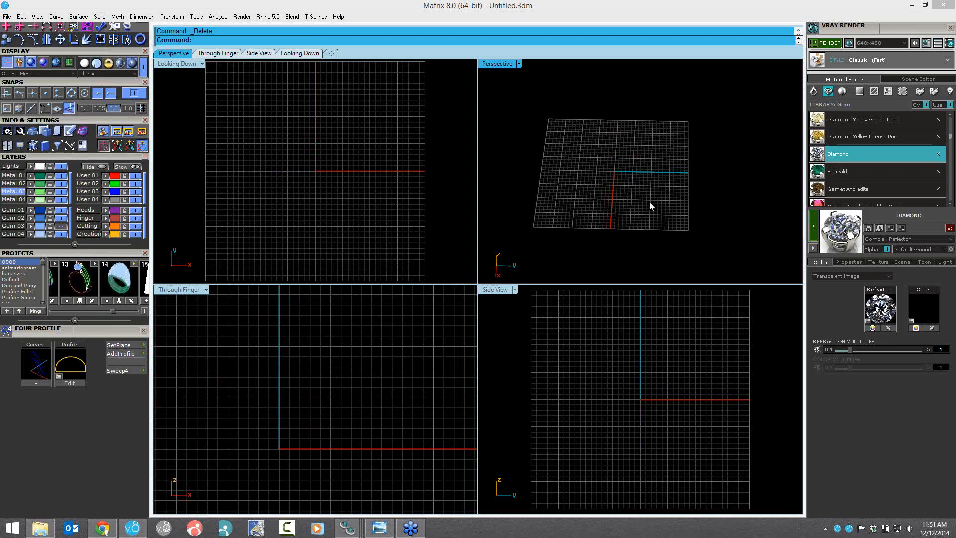
{"action": "left_click", "coordinate": [704, 155]}
{"action": "right_click_drag", "start_coordinate": [704, 154], "coordinate": [701, 178]}
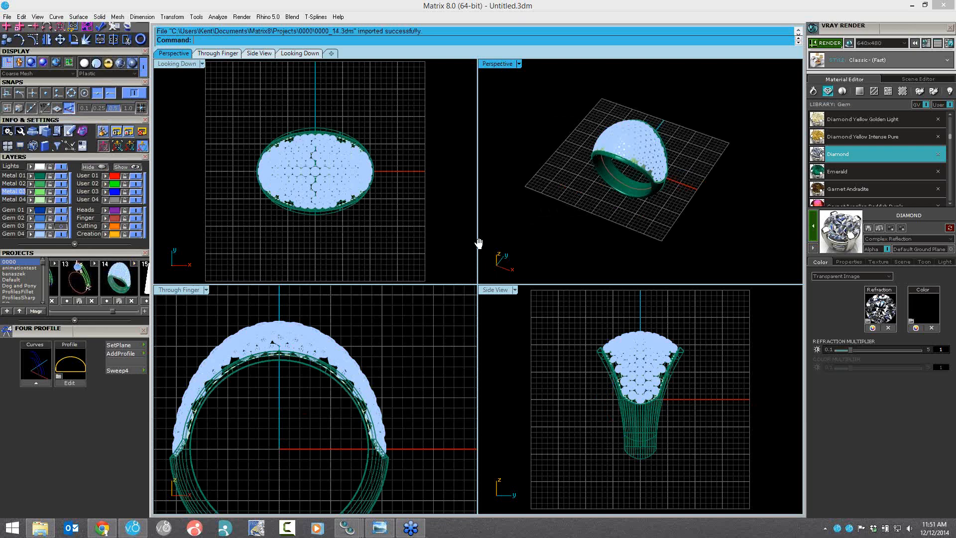
{"action": "key", "text": "ctrl+m"}
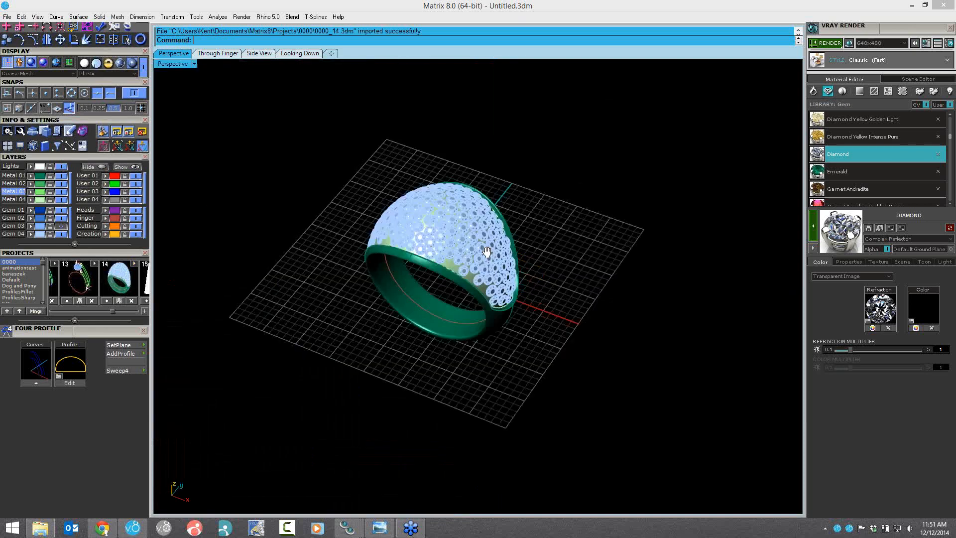
{"action": "scroll", "coordinate": [487, 251], "scroll_direction": "up", "scroll_amount": 4}
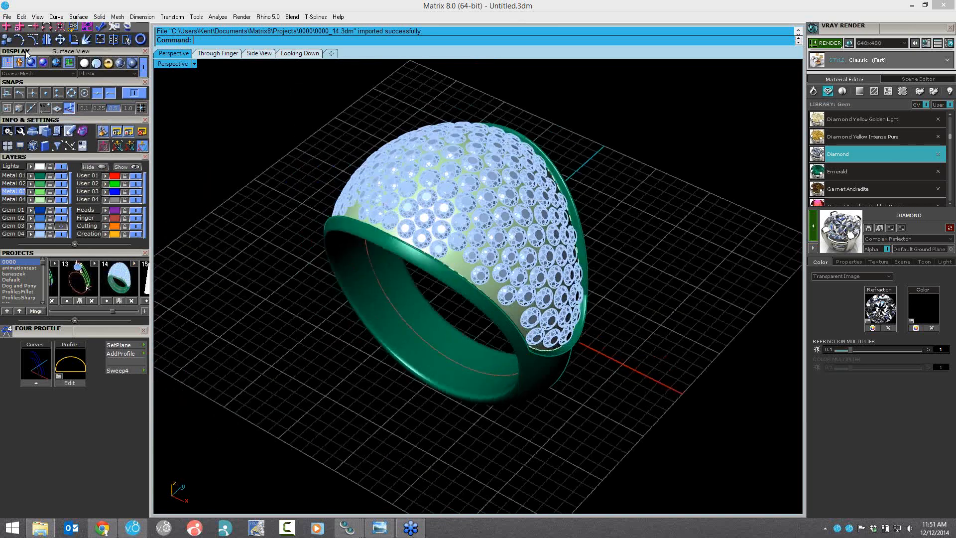
Step: Start Gem Springs and load the dome surface beneath the pavé gems as its surface
{"action": "scroll", "coordinate": [27, 53], "scroll_direction": "up", "scroll_amount": 3}
{"action": "left_click", "coordinate": [143, 90]}
{"action": "left_click", "coordinate": [142, 90]}
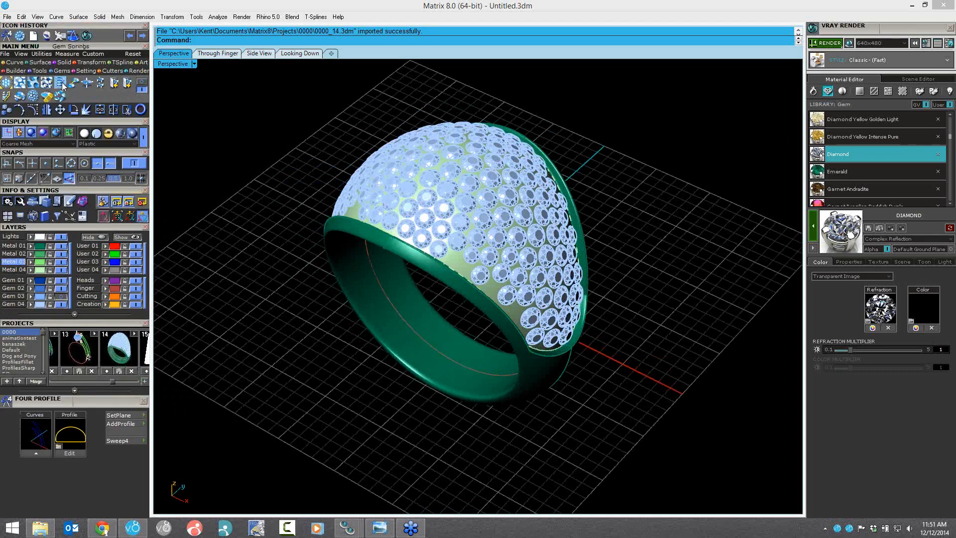
{"action": "left_click", "coordinate": [60, 83]}
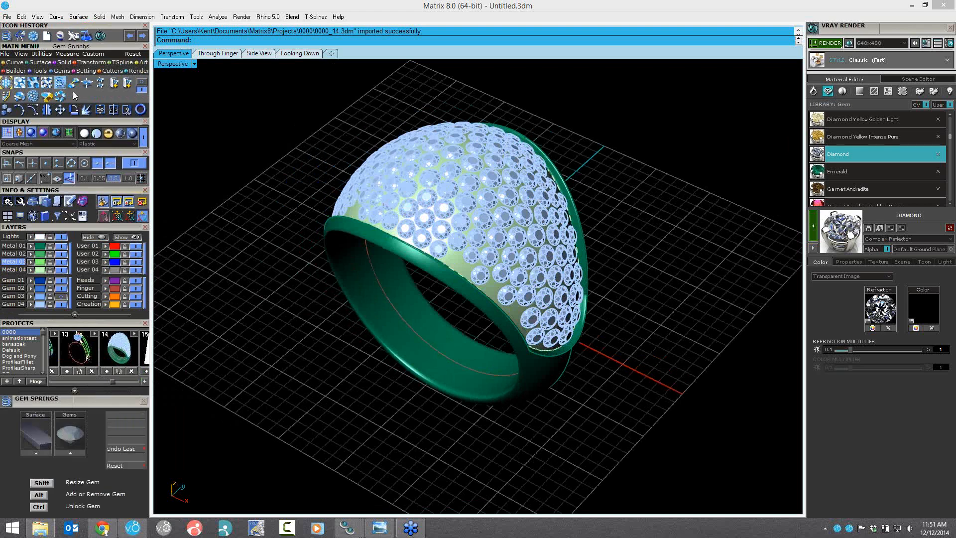
{"action": "left_click", "coordinate": [518, 318]}
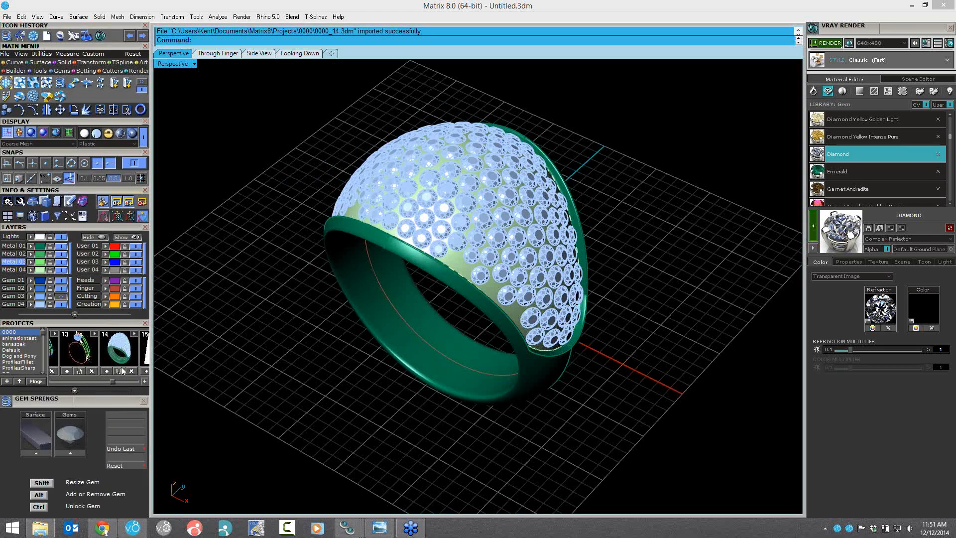
{"action": "left_click", "coordinate": [29, 454]}
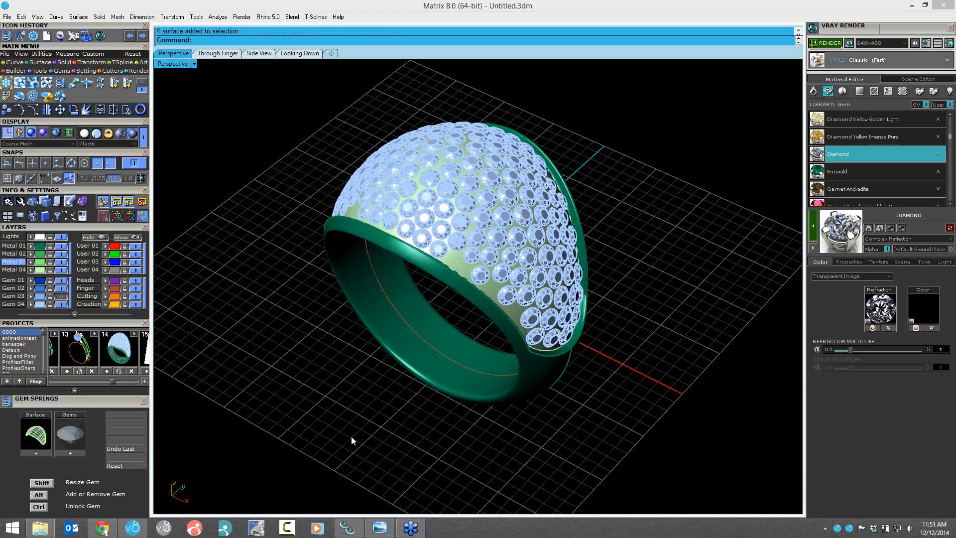
Step: Show the Gem 03 layer and delete the large gem at the top of the dome
{"action": "left_click", "coordinate": [61, 297]}
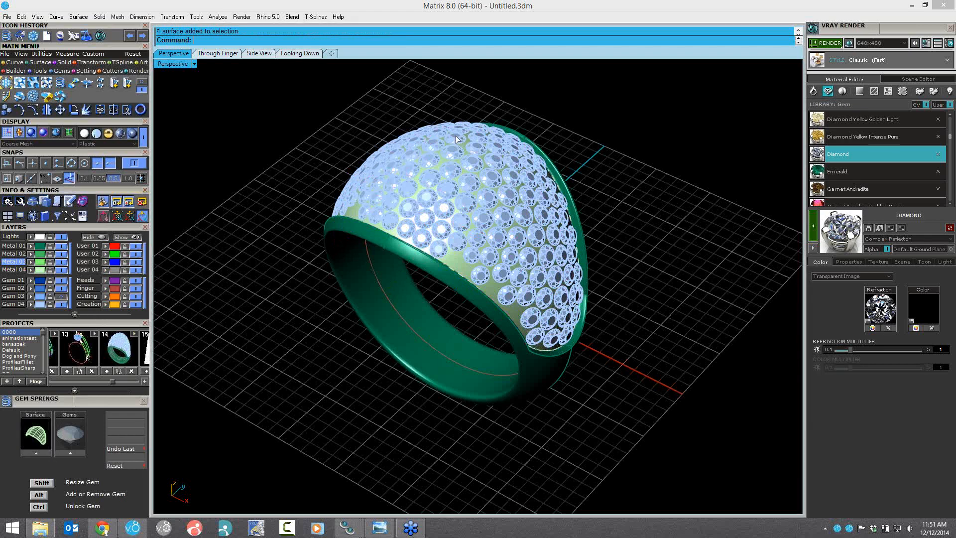
{"action": "left_click", "coordinate": [458, 141]}
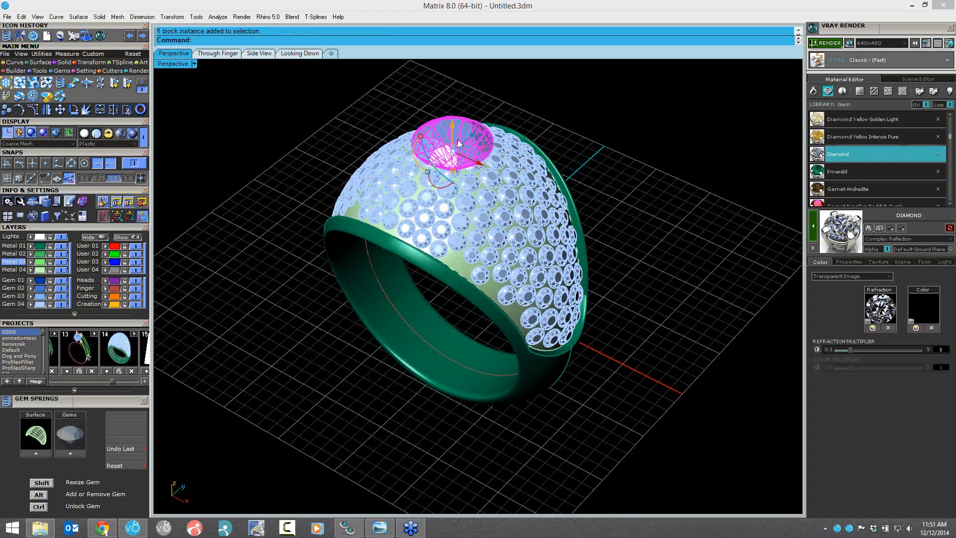
{"action": "key", "text": "Delete"}
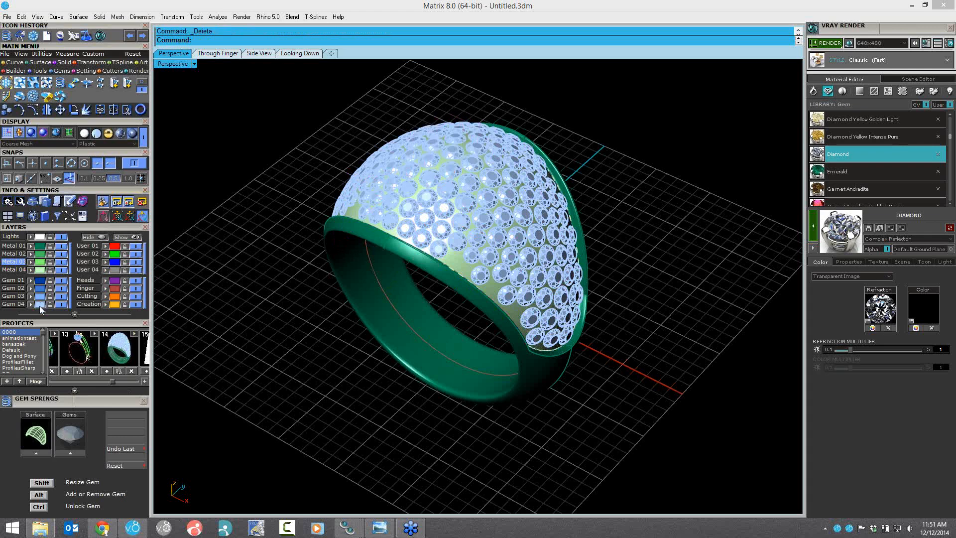
Step: Select all the pavé gems on the Gem 04 layer and load them into Gem Springs
{"action": "left_click", "coordinate": [40, 306]}
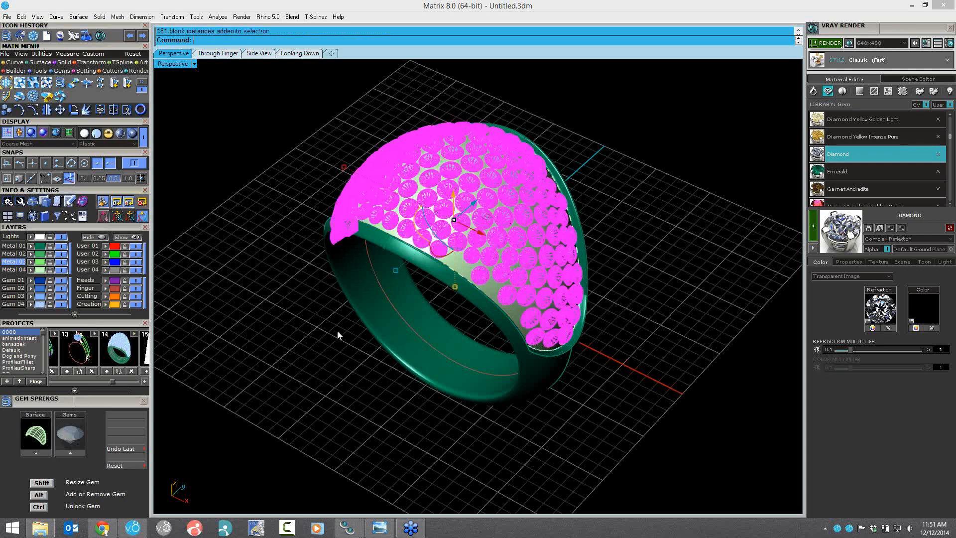
{"action": "left_click", "coordinate": [68, 453]}
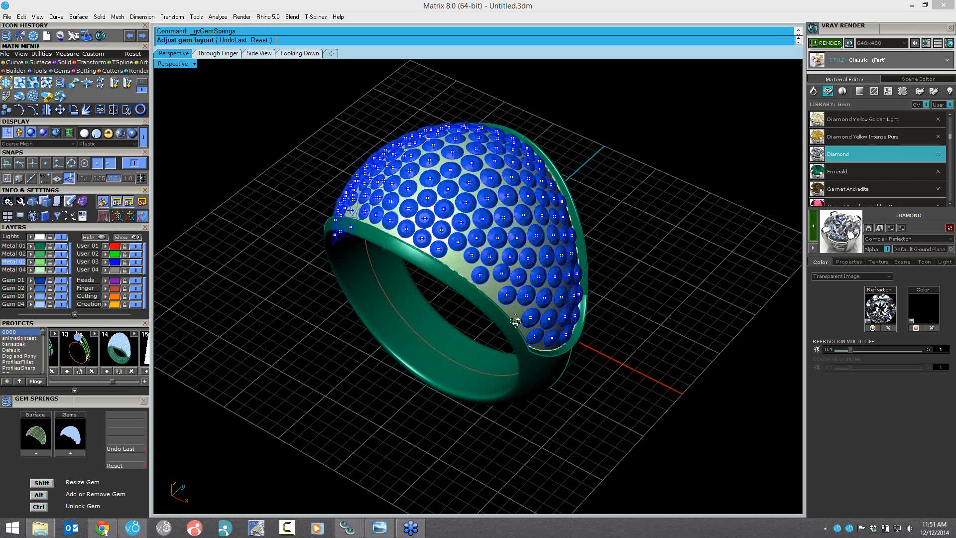
Step: Reposition a pavé gem by the gap along the dome's front edge, then resize it to about 1.19 mm
{"action": "right_click_drag", "start_coordinate": [516, 321], "coordinate": [505, 219]}
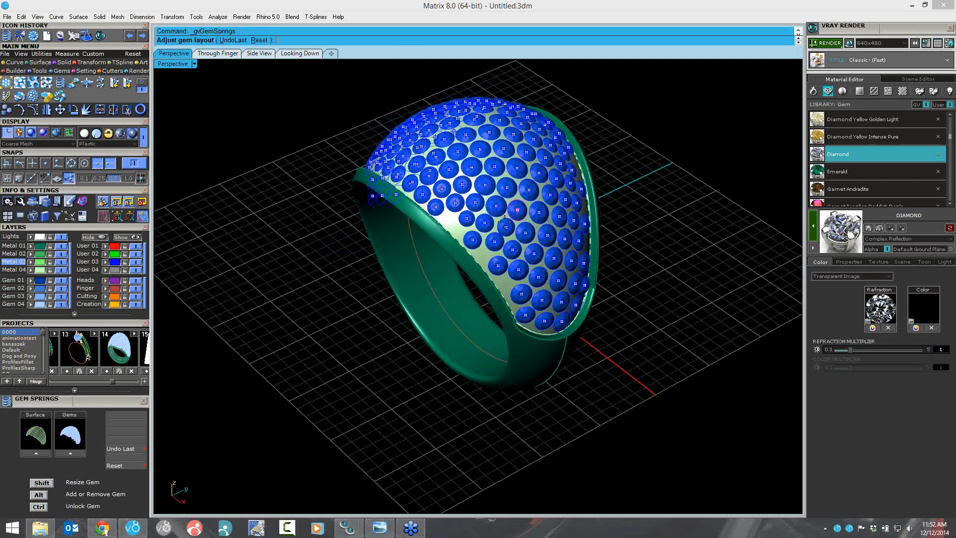
{"action": "scroll", "coordinate": [504, 219], "scroll_direction": "up", "scroll_amount": 3}
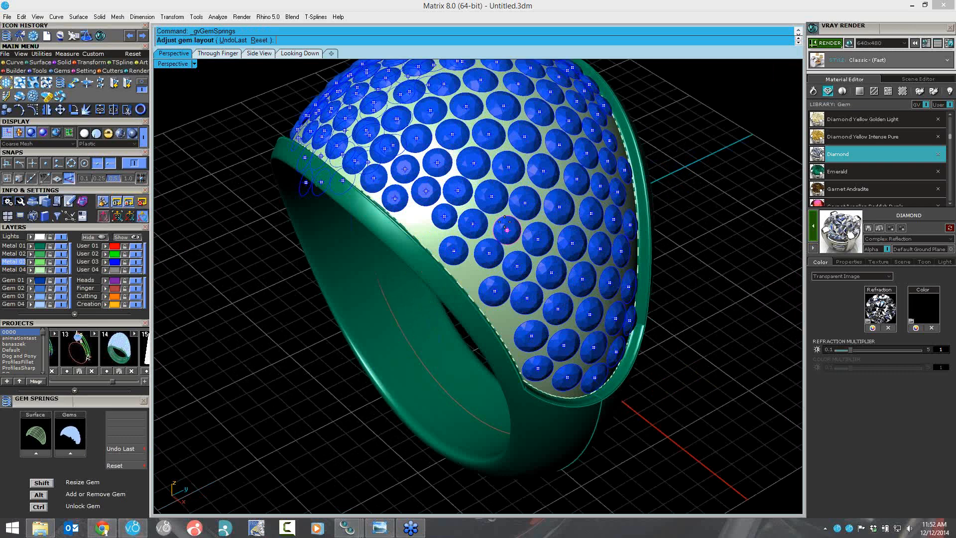
{"action": "scroll", "coordinate": [505, 221], "scroll_direction": "up", "scroll_amount": 2}
{"action": "mouse_move", "coordinate": [428, 216]}
{"action": "left_mouse_down"}
{"action": "mouse_move", "coordinate": [398, 226]}
{"action": "mouse_move", "coordinate": [426, 210]}
{"action": "left_mouse_up"}
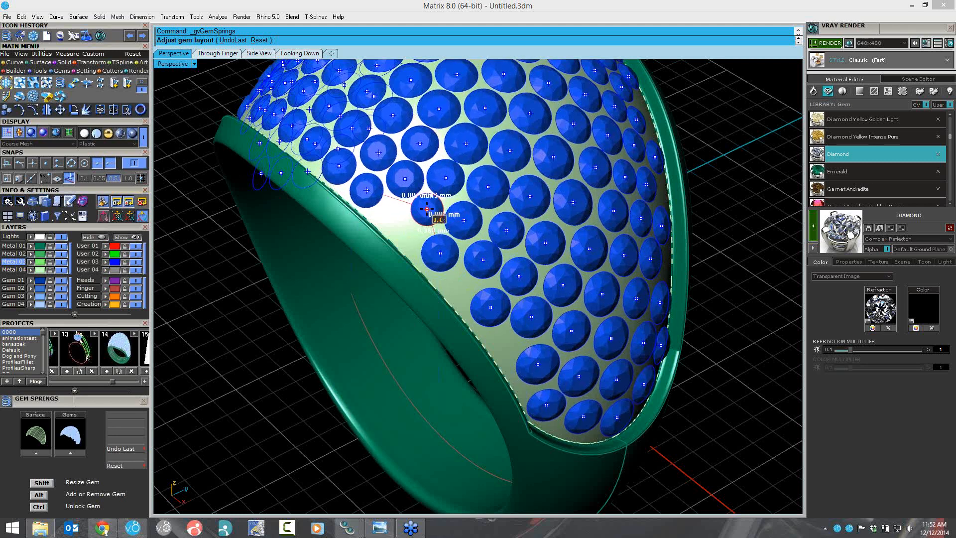
{"action": "left_click", "coordinate": [466, 144]}
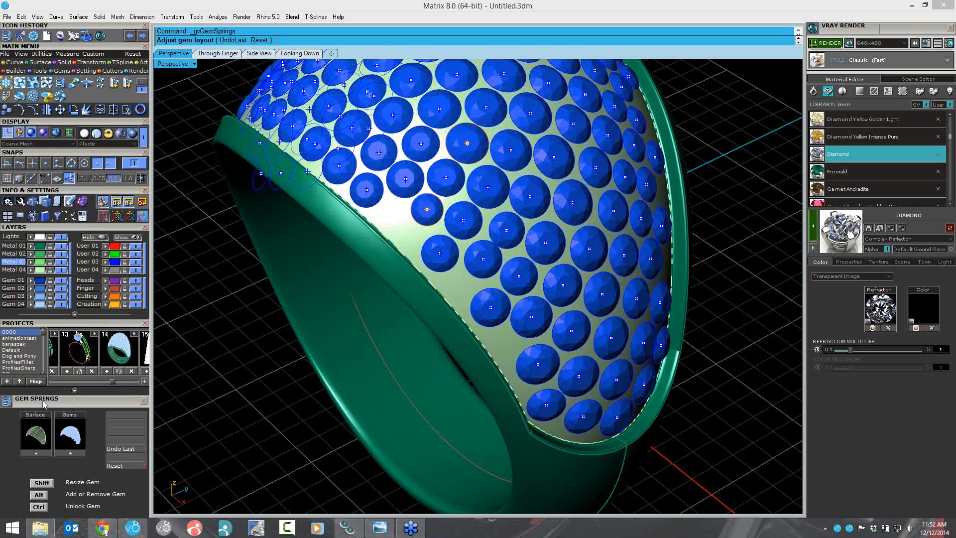
{"action": "scroll", "coordinate": [50, 394], "scroll_direction": "down", "scroll_amount": 3}
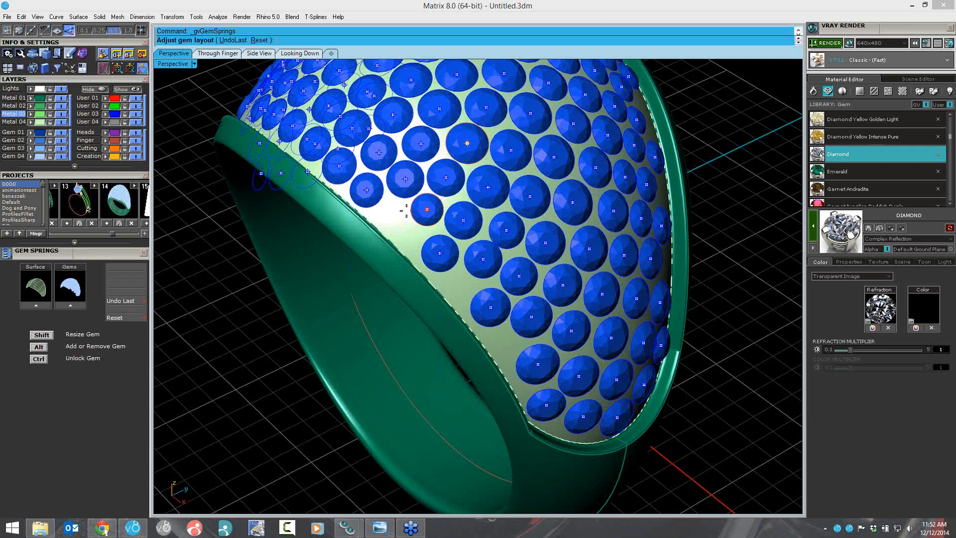
{"action": "mouse_move", "coordinate": [403, 211]}
{"action": "left_mouse_down", "text": "shift"}
{"action": "mouse_move", "coordinate": [432, 208]}
{"action": "mouse_move", "coordinate": [405, 211]}
{"action": "left_mouse_up", "text": "shift"}
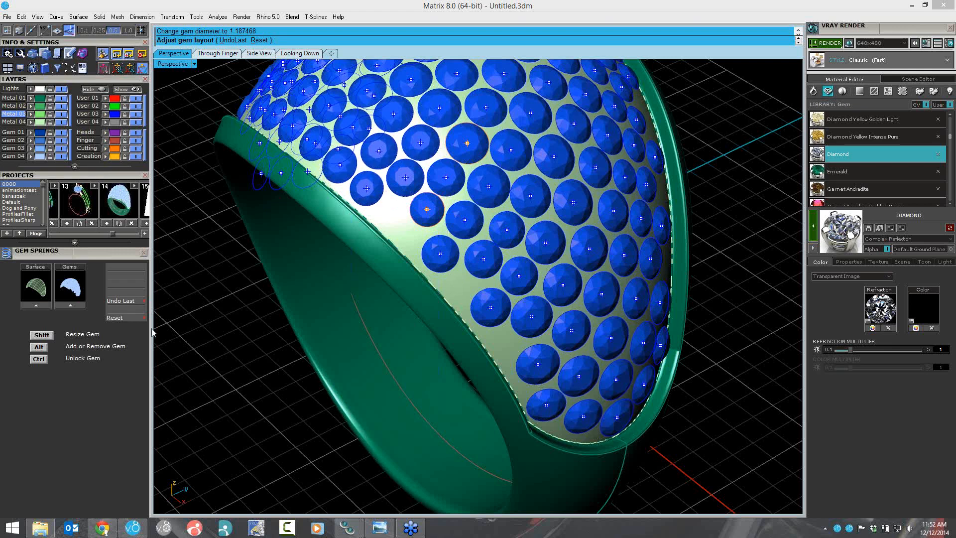
Step: Add a gem in the gap beside the resized edge gem, set it to about 1.27 mm and nudge it into place
{"action": "left_click", "coordinate": [392, 212], "text": "alt"}
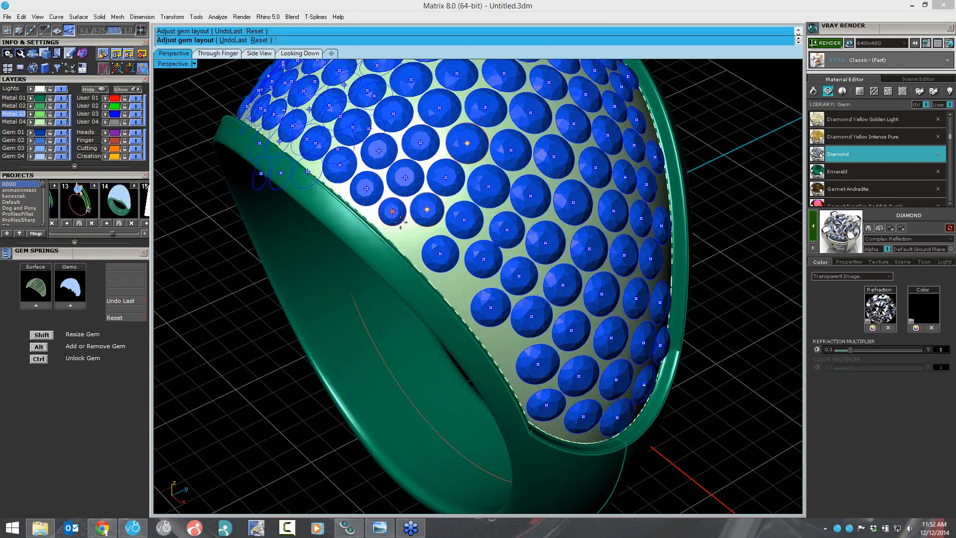
{"action": "left_click_drag", "start_coordinate": [403, 227], "coordinate": [403, 225], "text": "shift"}
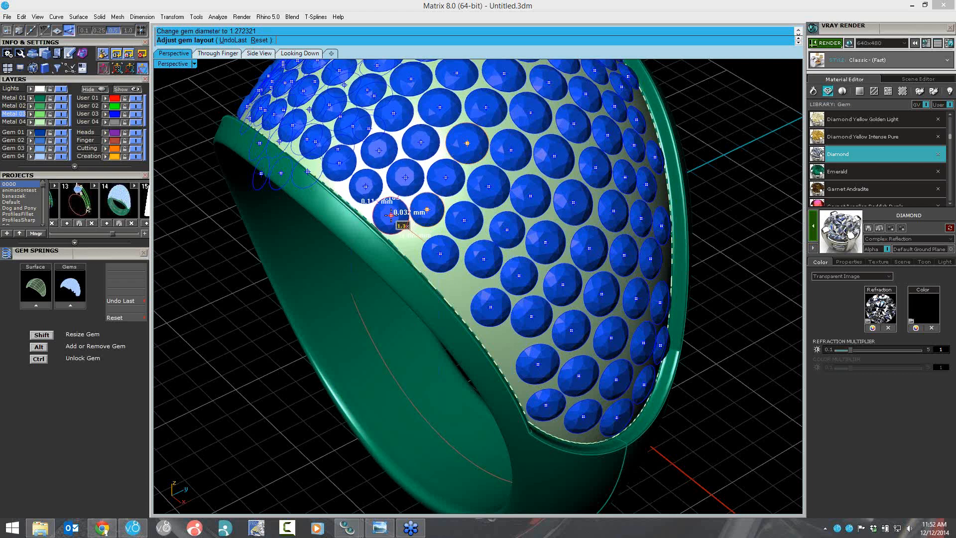
{"action": "left_click_drag", "start_coordinate": [391, 212], "coordinate": [392, 214], "text": "shift"}
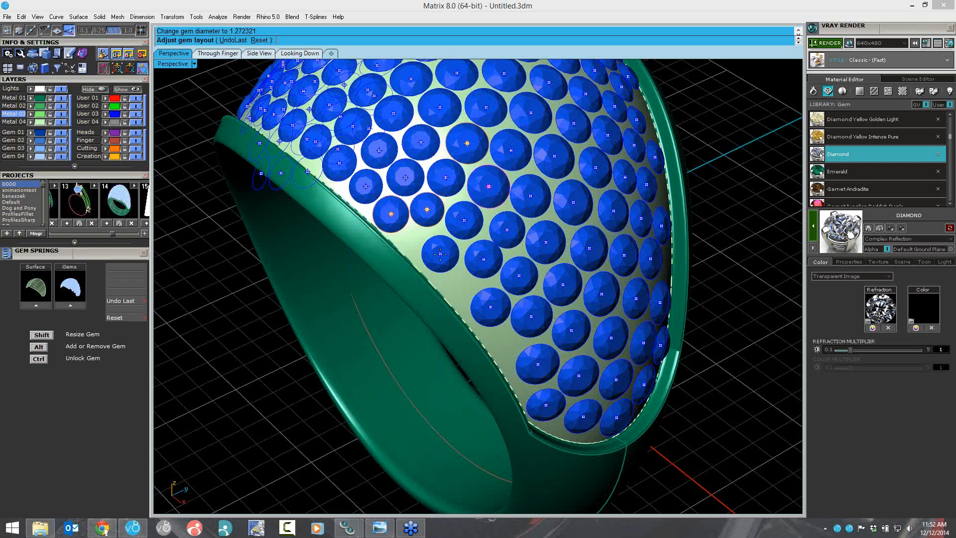
Step: Enlarge the next gem down the edge to about 1.49 mm and add a 1.14 mm gem between it and the rim
{"action": "left_click_drag", "start_coordinate": [446, 258], "coordinate": [472, 255]}
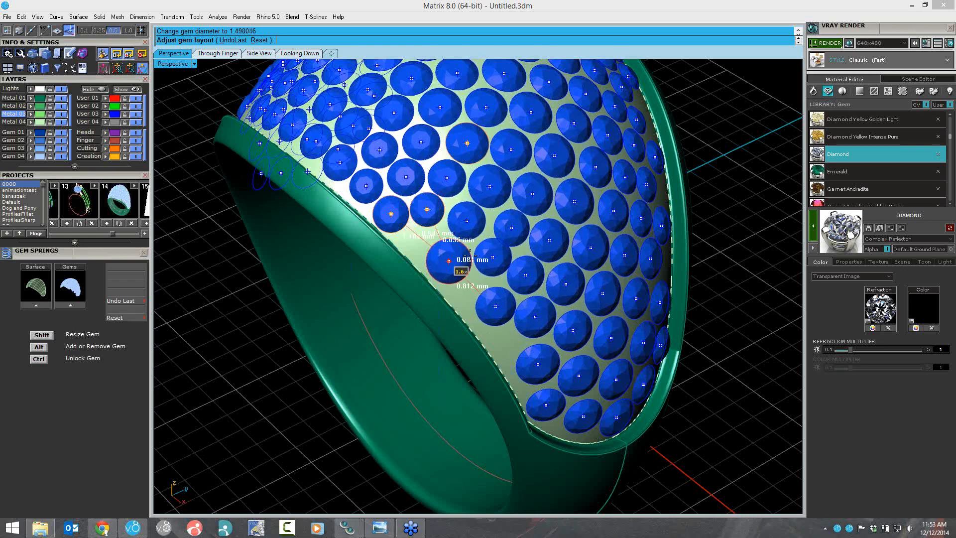
{"action": "left_click", "coordinate": [414, 244], "text": "alt"}
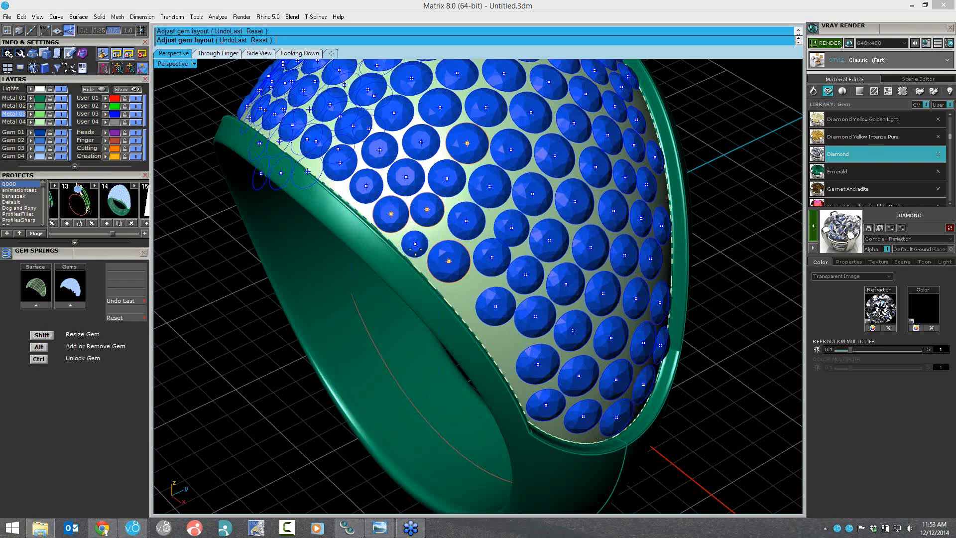
{"action": "left_click_drag", "start_coordinate": [427, 232], "coordinate": [414, 243], "text": "shift"}
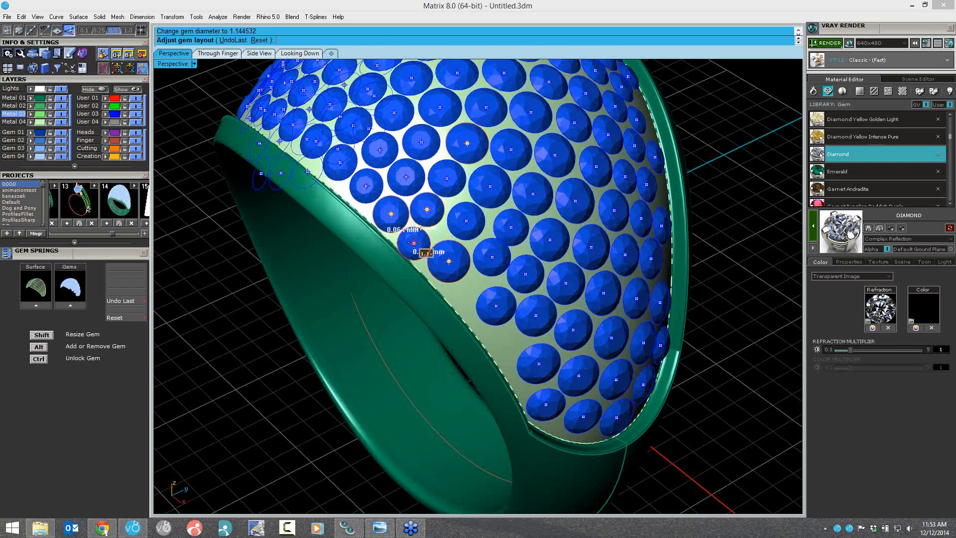
{"action": "left_click_drag", "start_coordinate": [414, 242], "coordinate": [414, 243]}
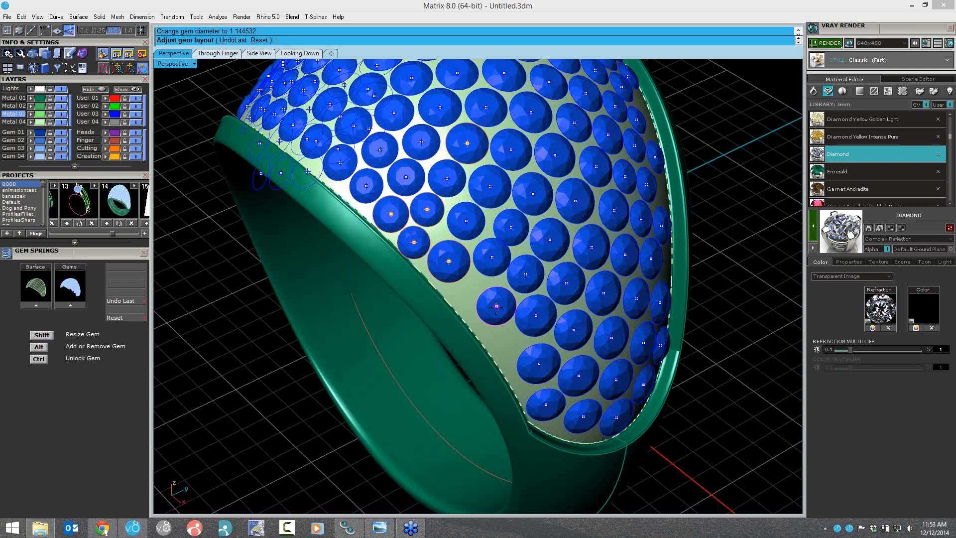
Step: Spread two gems apart farther down the dome's edge and add a small gem in the space between them and the rim
{"action": "left_click_drag", "start_coordinate": [496, 306], "coordinate": [548, 313], "text": "shift"}
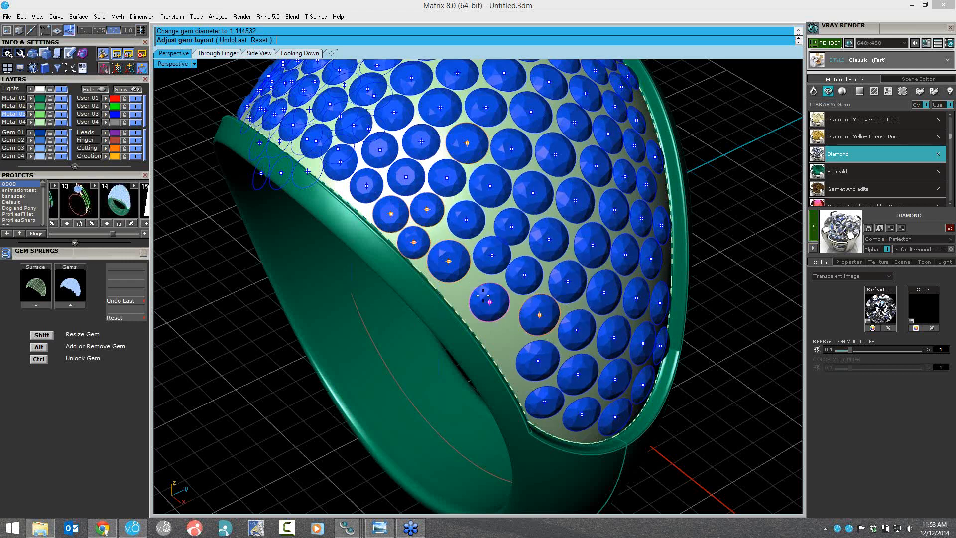
{"action": "left_click_drag", "start_coordinate": [483, 297], "coordinate": [540, 320], "text": "shift"}
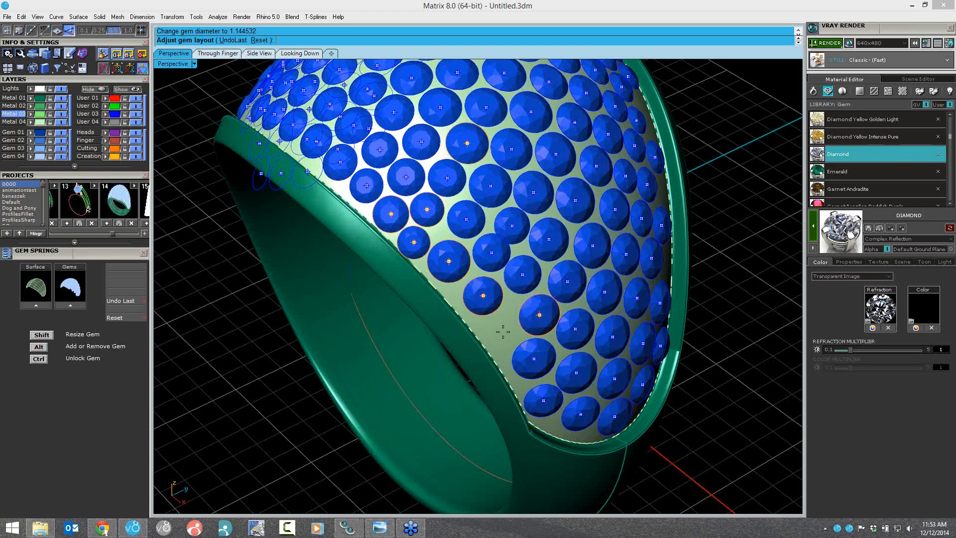
{"action": "left_click", "coordinate": [503, 331], "text": "alt"}
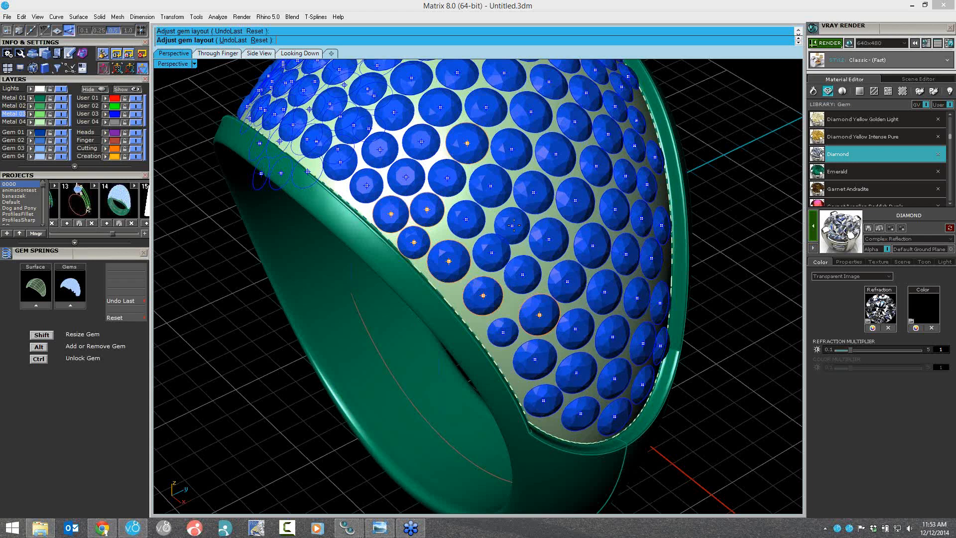
Step: Reposition neighbouring gems farther in from the dome's edge to even the spacing, then finish the Gem Springs layout
{"action": "mouse_move", "coordinate": [515, 225]}
{"action": "left_mouse_down", "text": "shift"}
{"action": "mouse_move", "coordinate": [524, 233]}
{"action": "mouse_move", "coordinate": [484, 268]}
{"action": "mouse_move", "coordinate": [522, 230]}
{"action": "left_mouse_up", "text": "shift"}
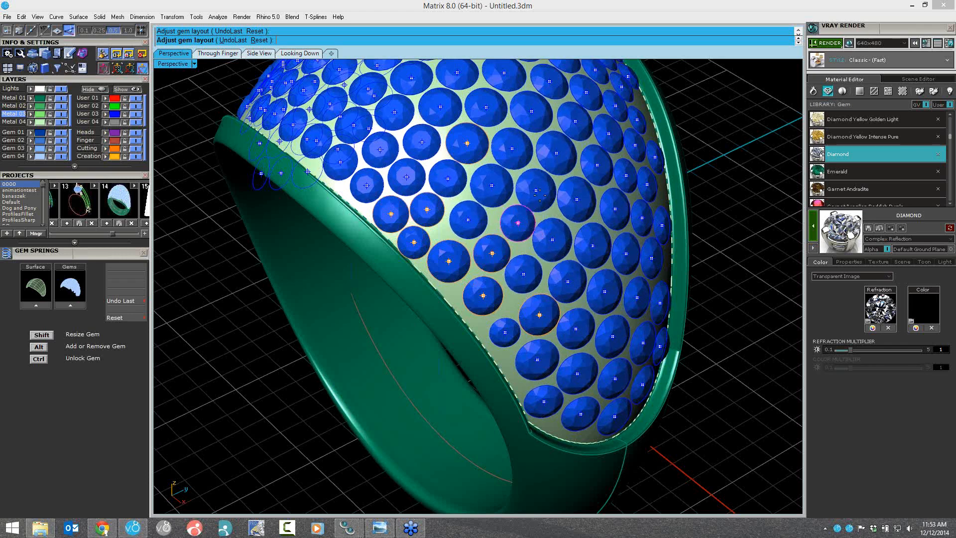
{"action": "left_click_drag", "start_coordinate": [537, 193], "coordinate": [538, 194], "text": "shift"}
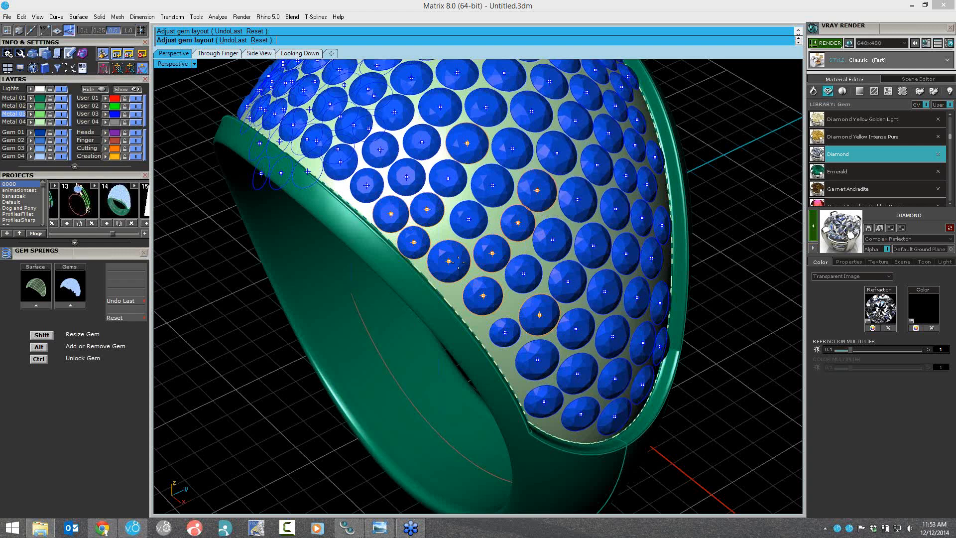
{"action": "right_click_drag", "start_coordinate": [458, 262], "coordinate": [468, 302]}
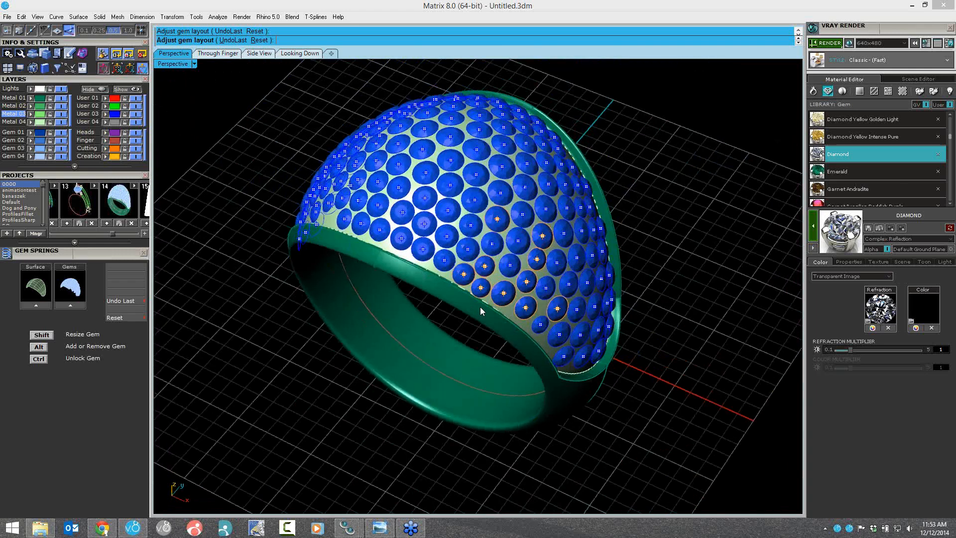
{"action": "right_click", "coordinate": [480, 307]}
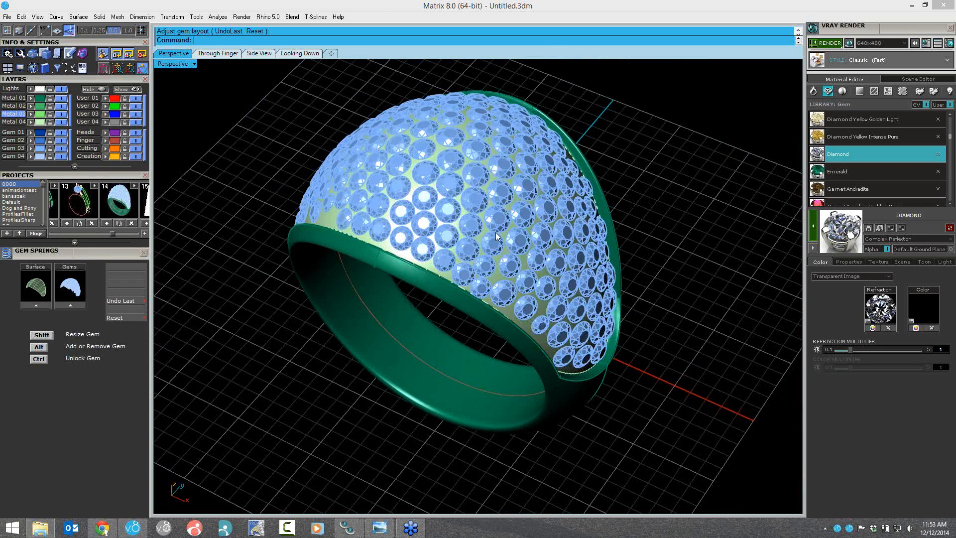
Step: Delete the entire pavé dome ring from the scene and close Gem Springs
{"action": "right_click_drag", "start_coordinate": [509, 256], "coordinate": [704, 458]}
{"action": "left_click_drag", "start_coordinate": [704, 458], "coordinate": [291, 95]}
{"action": "key", "text": "Delete"}
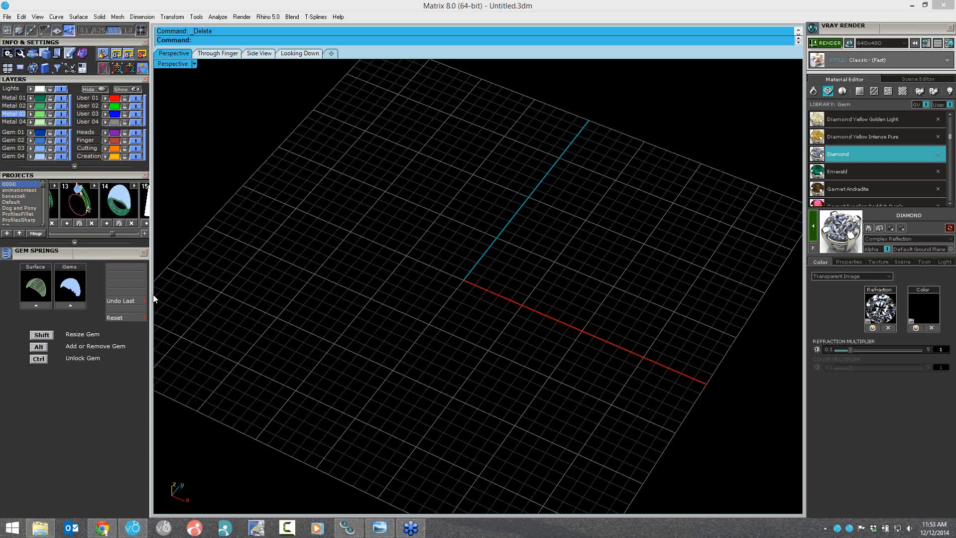
{"action": "left_click", "coordinate": [144, 253]}
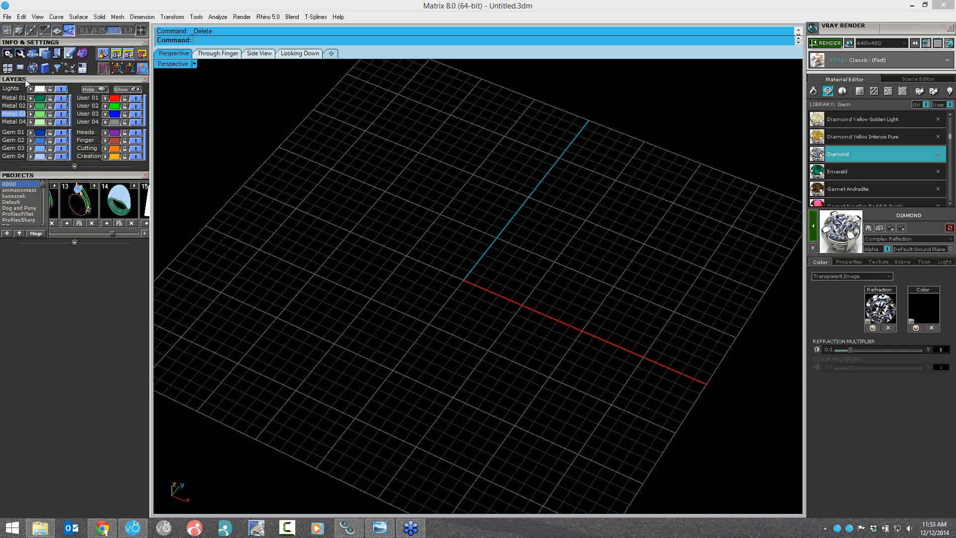
{"action": "left_click_drag", "start_coordinate": [24, 79], "coordinate": [43, 230]}
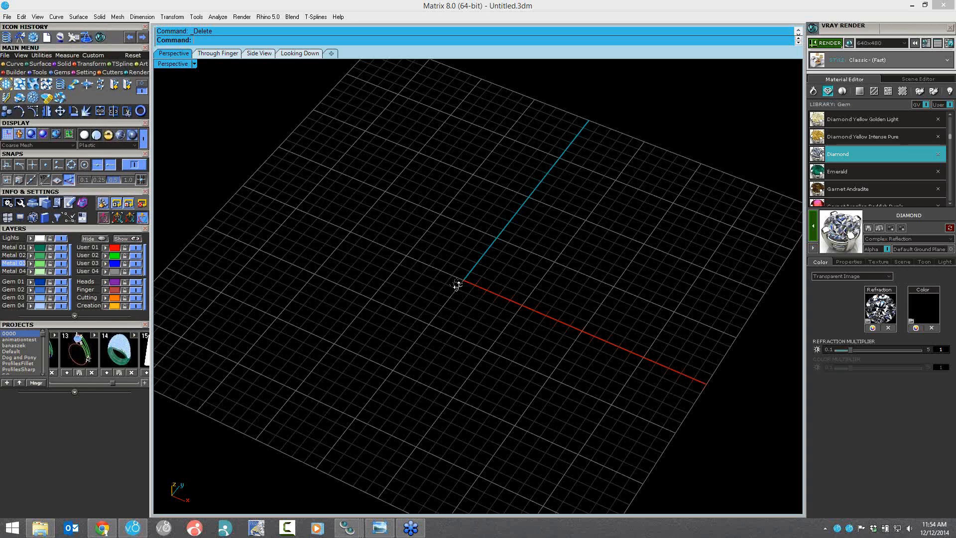
Step: Open the Image Trace tool from the curve tools
{"action": "right_click_drag", "start_coordinate": [457, 284], "coordinate": [483, 298]}
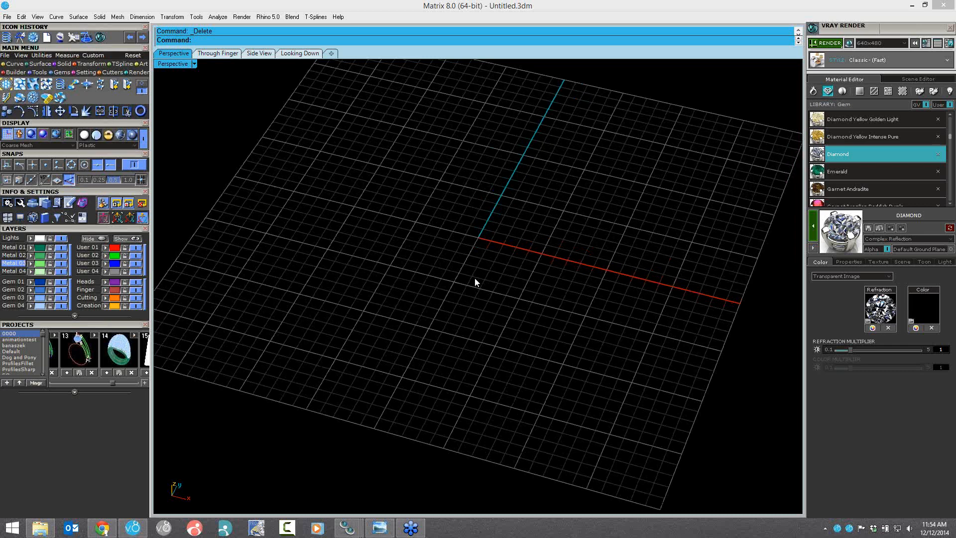
{"action": "right_click_drag", "start_coordinate": [475, 278], "coordinate": [483, 283], "text": "shift"}
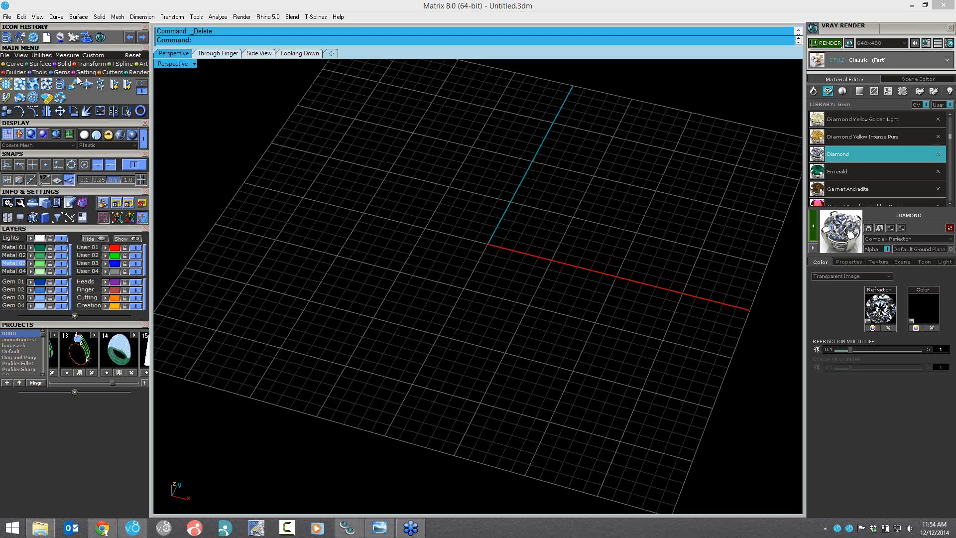
{"action": "left_click", "coordinate": [36, 72]}
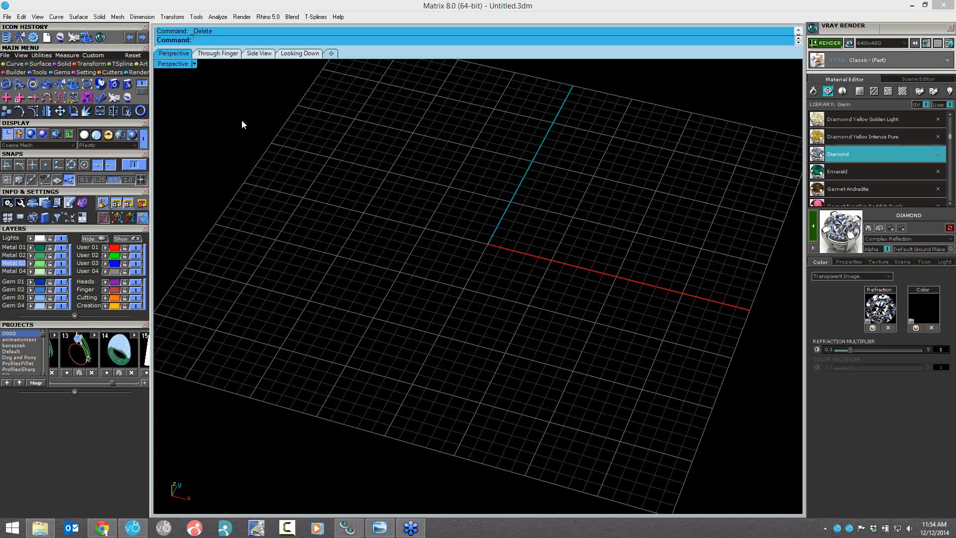
{"action": "left_click", "coordinate": [86, 98]}
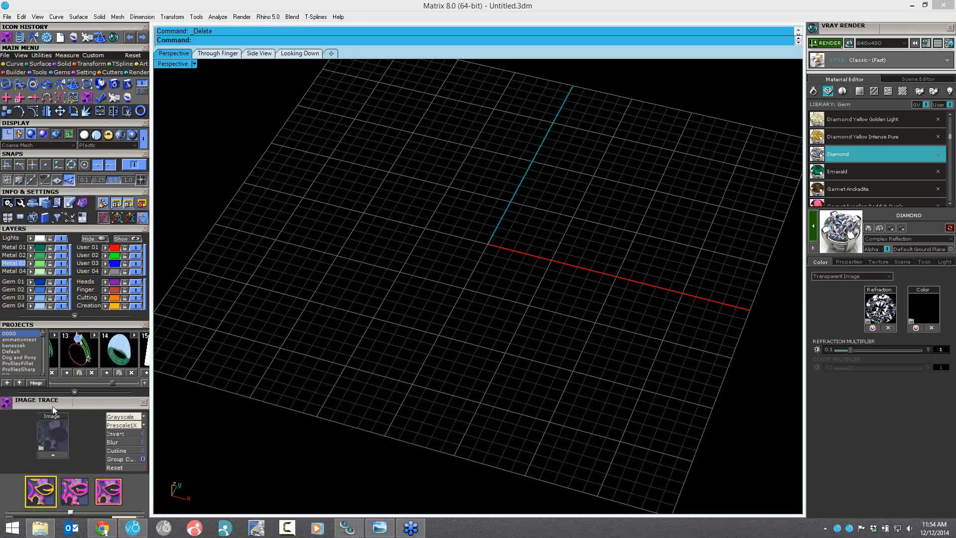
Step: Import saved version 15 of project 0000 and bring the whole hand-drawn sketch image into view
{"action": "scroll", "coordinate": [67, 288], "scroll_direction": "down", "scroll_amount": 3}
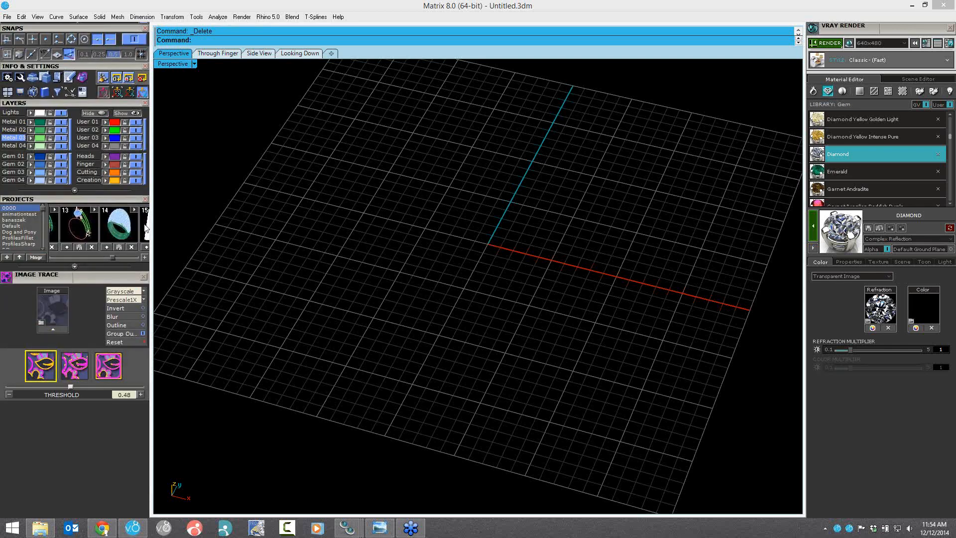
{"action": "left_click_drag", "start_coordinate": [112, 255], "coordinate": [120, 255]}
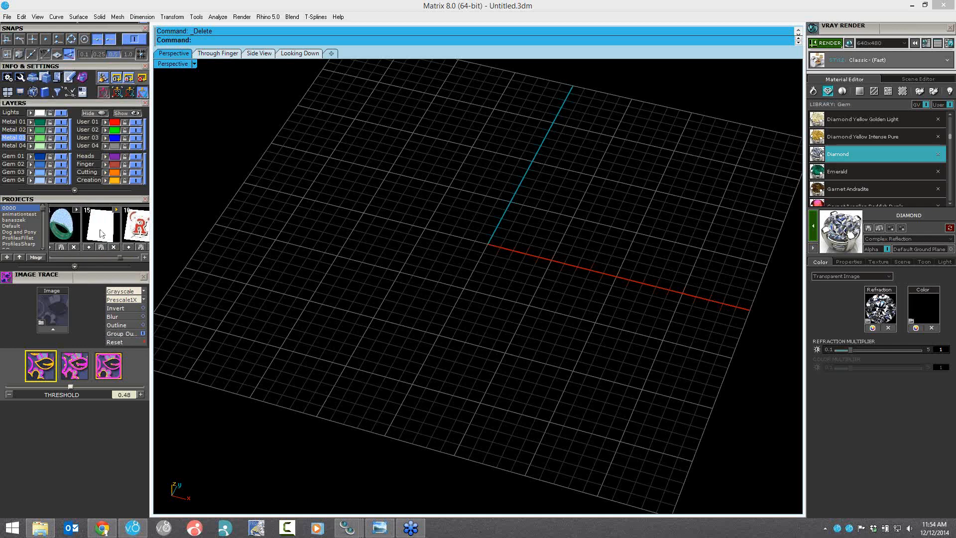
{"action": "left_click", "coordinate": [102, 233]}
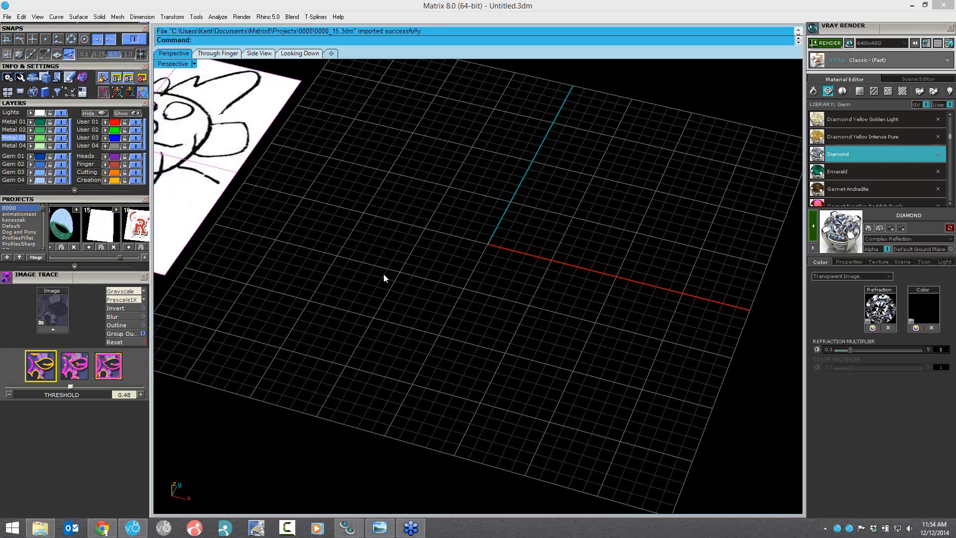
{"action": "right_click_drag", "start_coordinate": [418, 273], "coordinate": [452, 271], "text": "shift"}
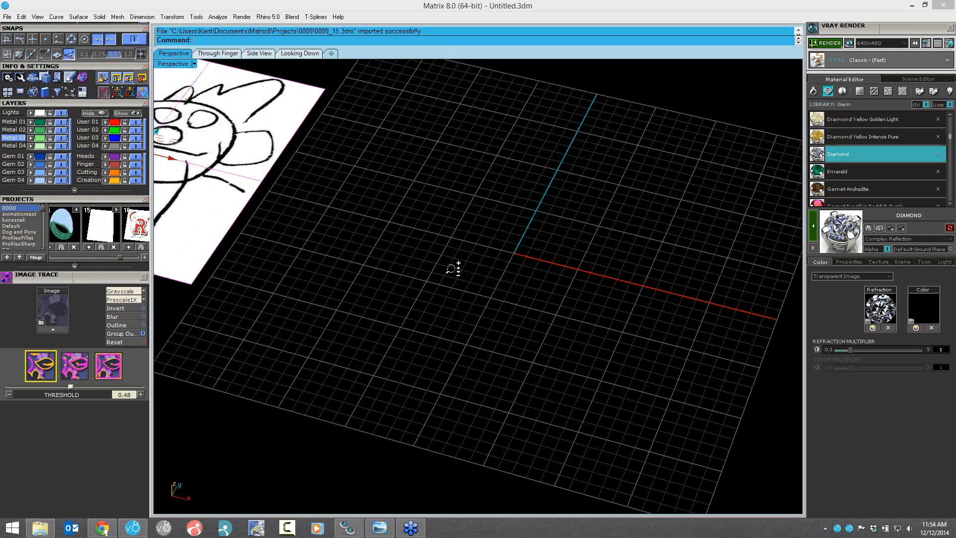
{"action": "scroll", "coordinate": [471, 282], "scroll_direction": "down", "scroll_amount": 6}
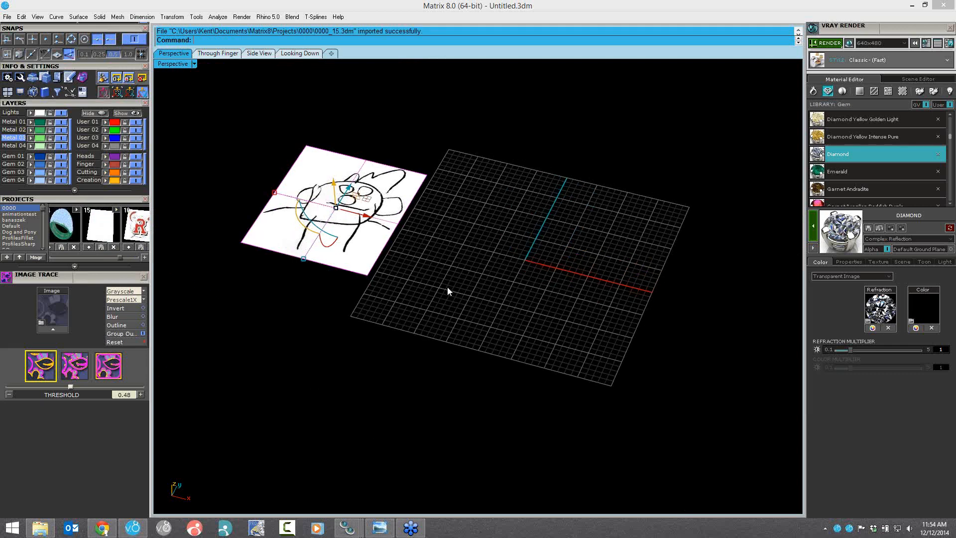
{"action": "mouse_move", "coordinate": [482, 284]}
{"action": "right_mouse_down"}
{"action": "mouse_move", "coordinate": [483, 297]}
{"action": "mouse_move", "coordinate": [462, 283]}
{"action": "right_mouse_up"}
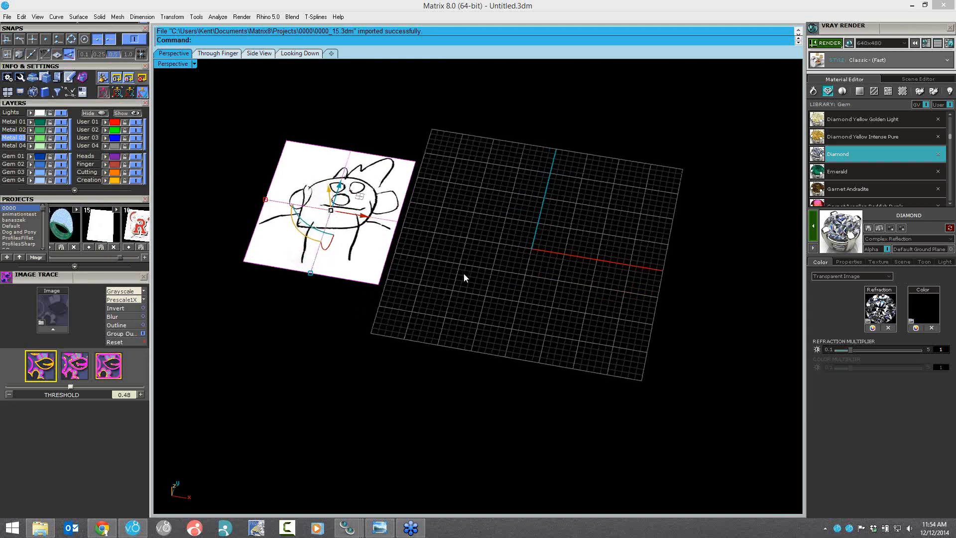
Step: Load the child's drawing JPG (11a) from the Webinar Support Files' 02 Modeling folder into Image Trace
{"action": "left_click", "coordinate": [463, 275]}
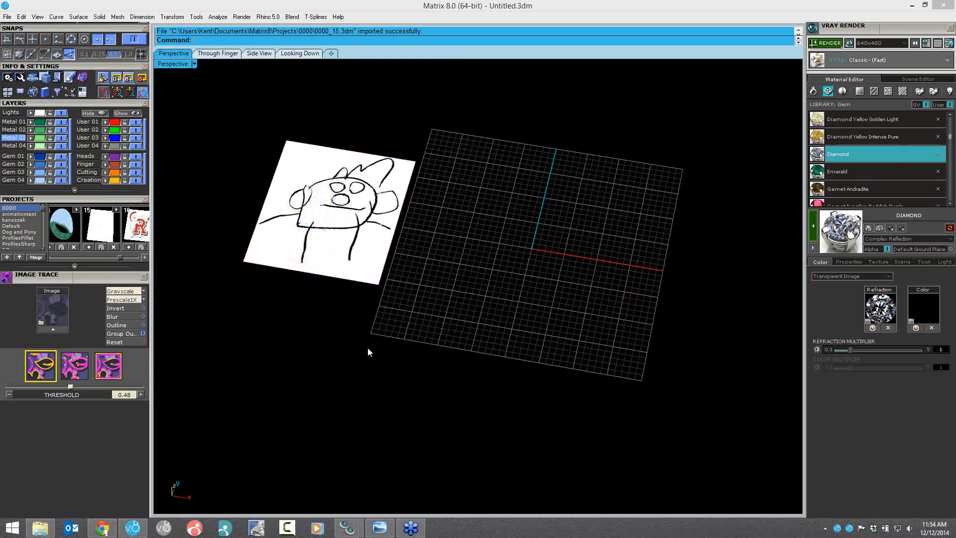
{"action": "left_click", "coordinate": [41, 325]}
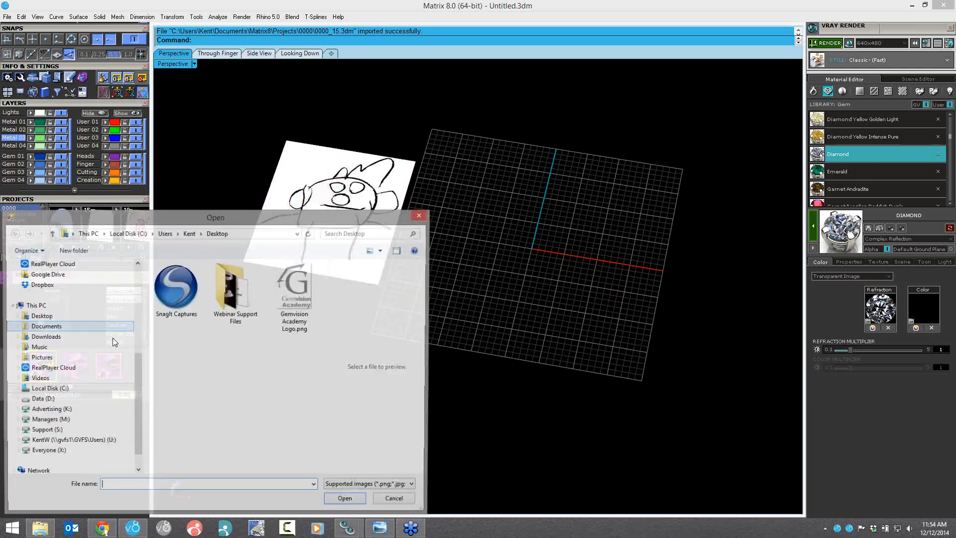
{"action": "double_click", "coordinate": [237, 299]}
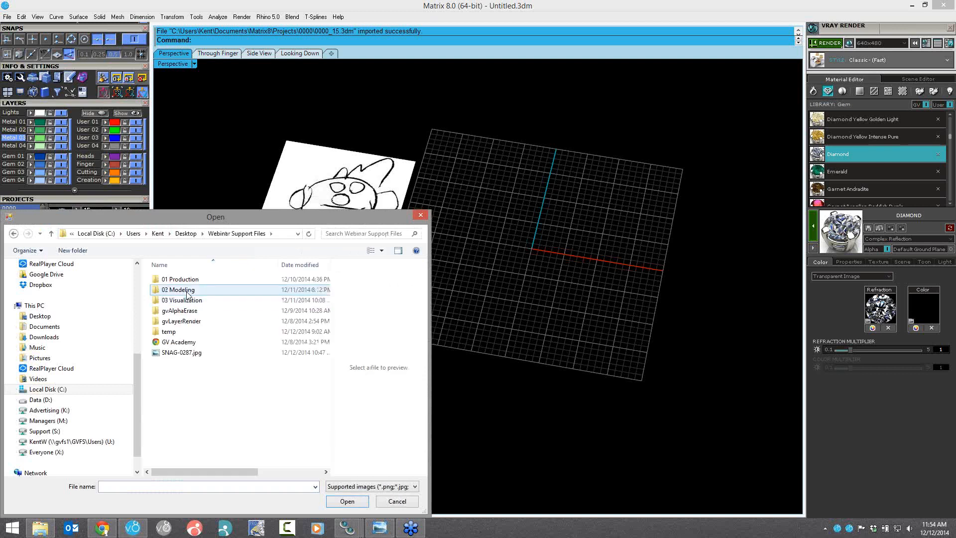
{"action": "double_click", "coordinate": [188, 290]}
{"action": "left_click", "coordinate": [176, 287]}
{"action": "left_click", "coordinate": [348, 503]}
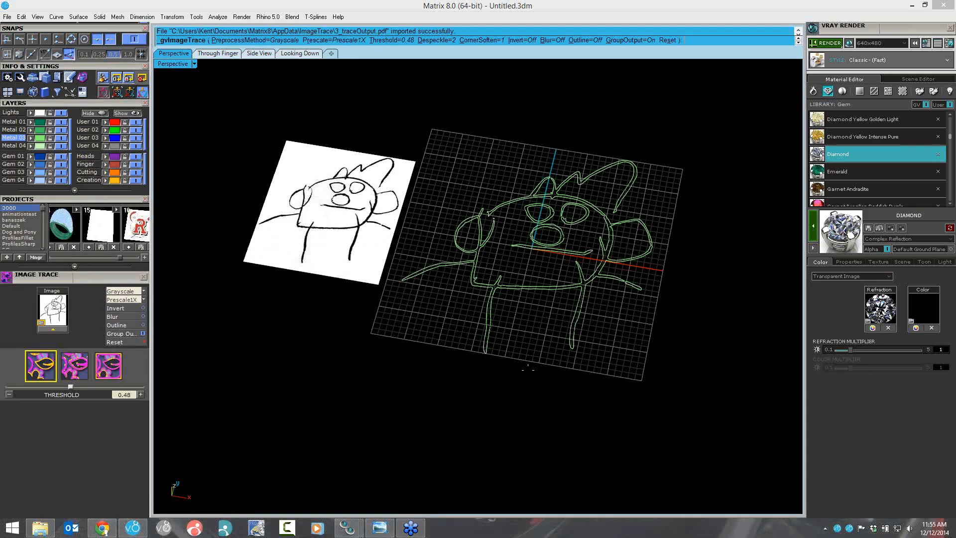
Step: Examine the traced sketch curves up close and compare them with the original drawing
{"action": "mouse_move", "coordinate": [500, 340]}
{"action": "right_mouse_down"}
{"action": "mouse_move", "coordinate": [503, 377]}
{"action": "mouse_move", "coordinate": [520, 286]}
{"action": "right_mouse_up"}
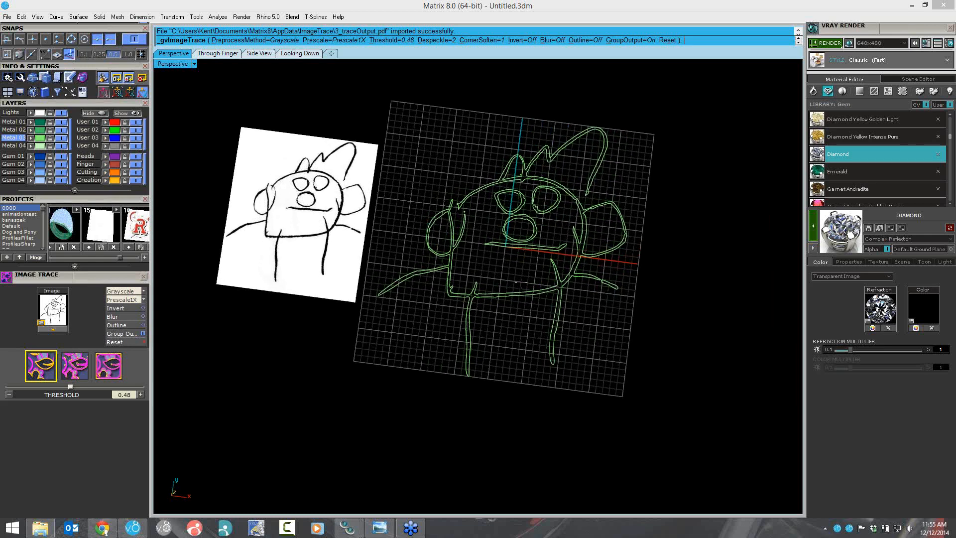
{"action": "scroll", "coordinate": [521, 286], "scroll_direction": "up", "scroll_amount": 5}
{"action": "scroll", "coordinate": [507, 314], "scroll_direction": "down", "scroll_amount": 4}
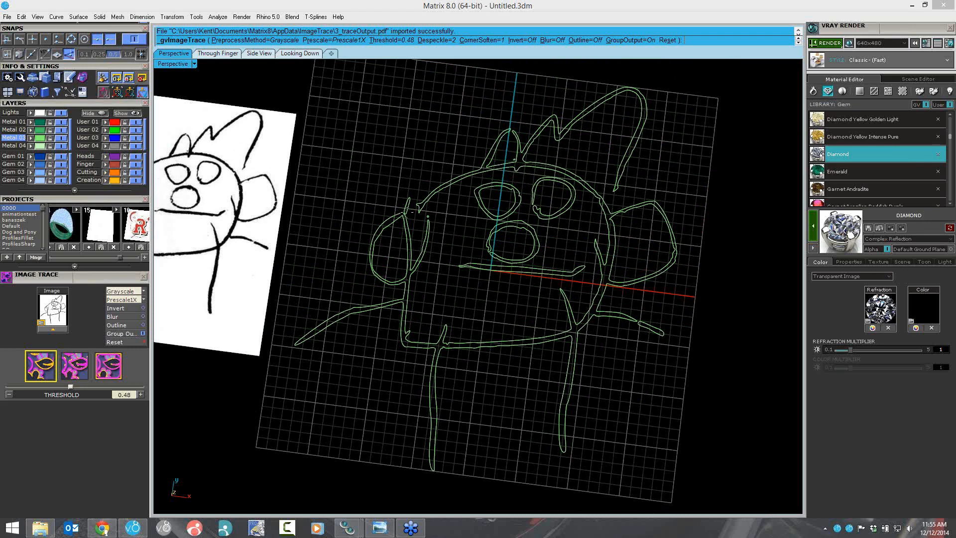
{"action": "scroll", "coordinate": [408, 212], "scroll_direction": "up", "scroll_amount": 5}
{"action": "scroll", "coordinate": [407, 211], "scroll_direction": "down", "scroll_amount": 3}
{"action": "scroll", "coordinate": [392, 232], "scroll_direction": "down", "scroll_amount": 3}
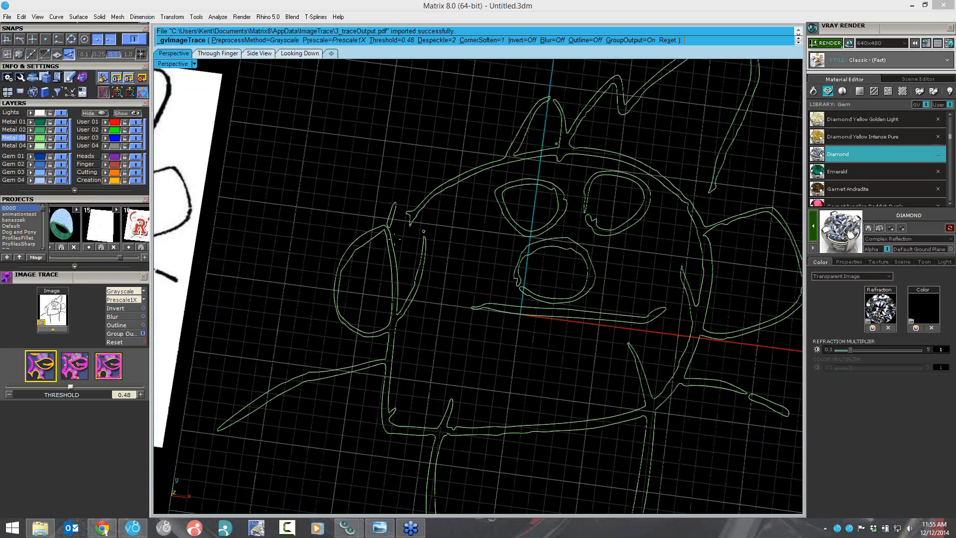
{"action": "scroll", "coordinate": [397, 239], "scroll_direction": "down", "scroll_amount": 2}
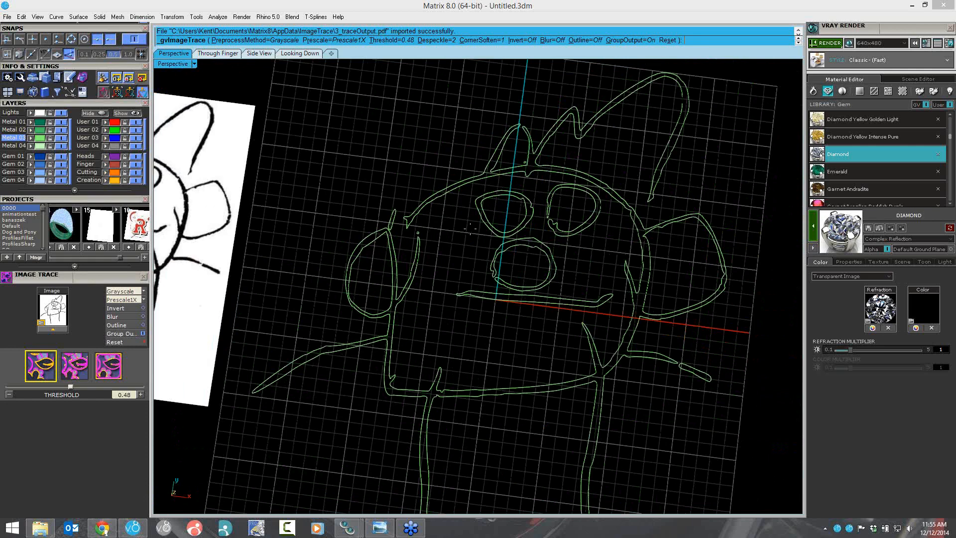
{"action": "scroll", "coordinate": [471, 228], "scroll_direction": "down", "scroll_amount": 3}
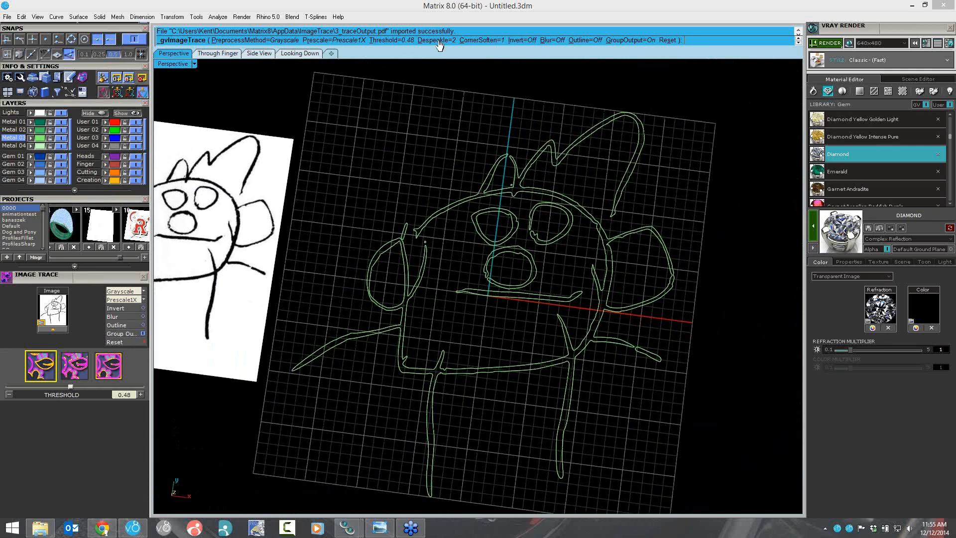
Step: Try a Despeckle value of 4 on the sketch trace and accept the traced curves
{"action": "left_click", "coordinate": [437, 40]}
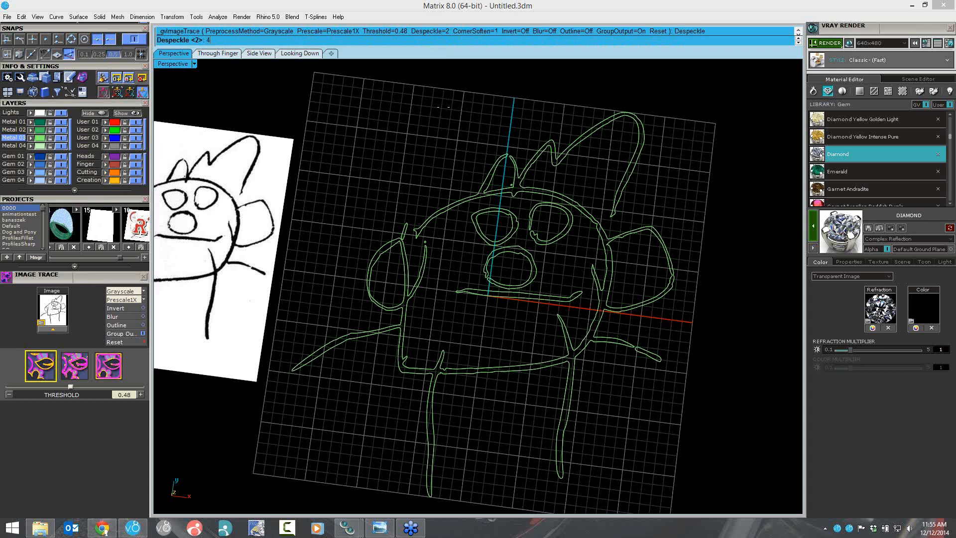
{"action": "key", "text": "Return"}
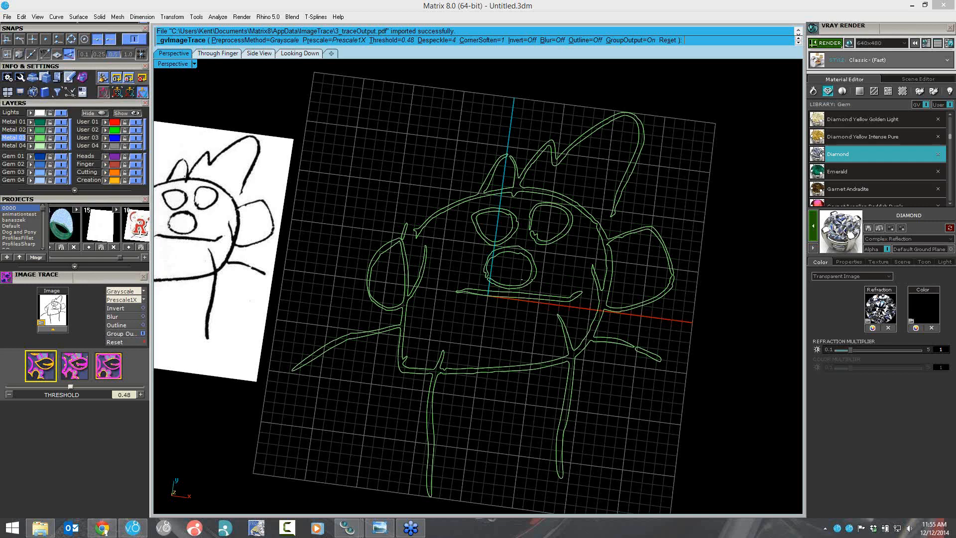
{"action": "right_click", "coordinate": [526, 280]}
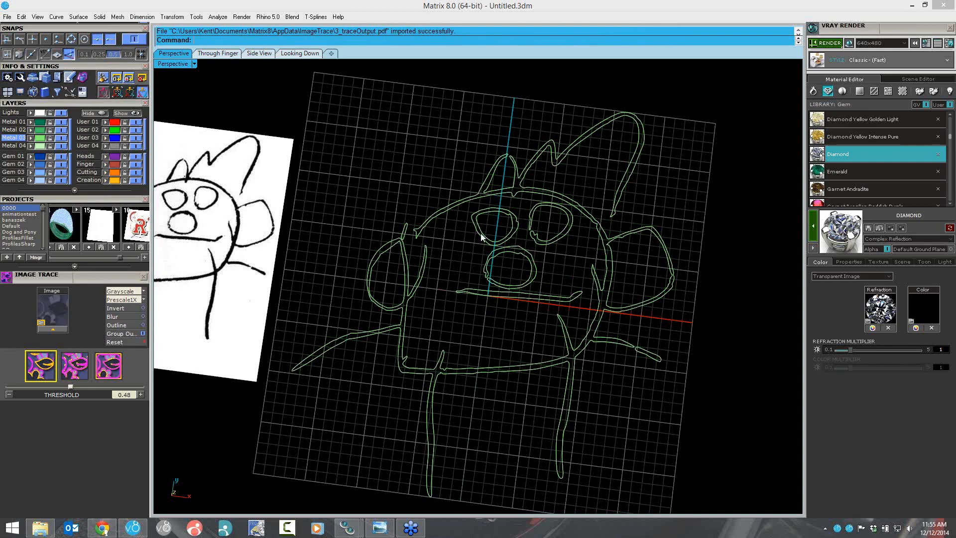
Step: Select the traced curves to inspect them, and delete them together with the sketch image
{"action": "key", "text": "ctrl+a"}
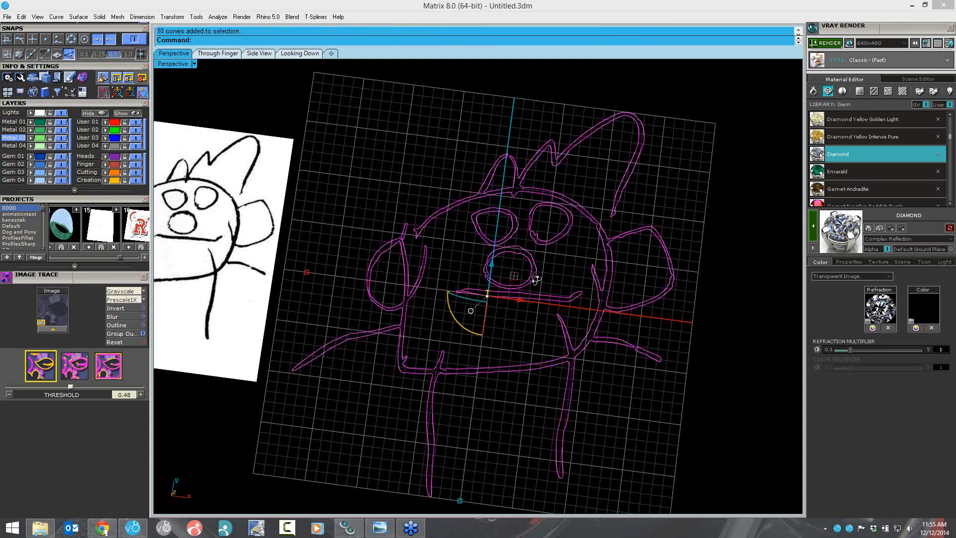
{"action": "right_click_drag", "start_coordinate": [536, 280], "coordinate": [538, 250]}
{"action": "left_click", "coordinate": [597, 346]}
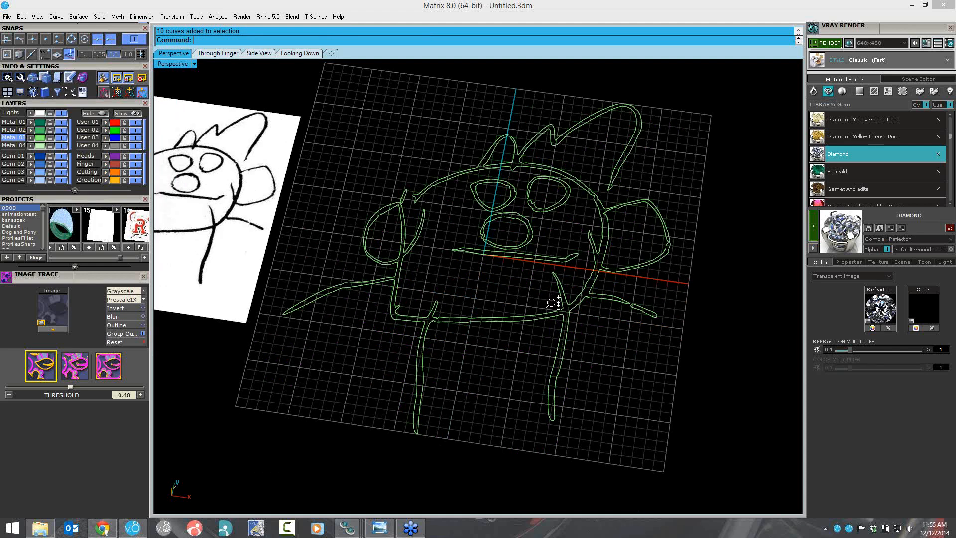
{"action": "scroll", "coordinate": [552, 303], "scroll_direction": "down", "scroll_amount": 3}
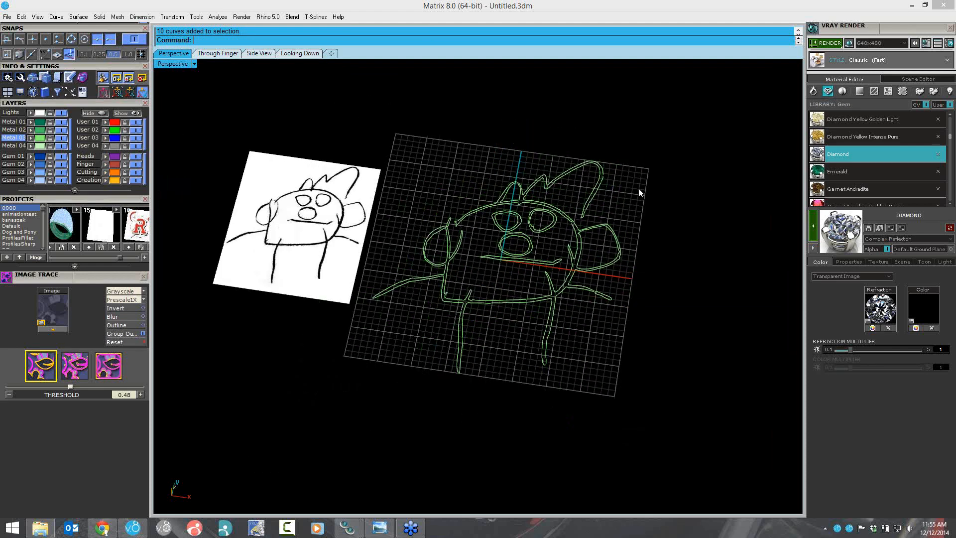
{"action": "left_click_drag", "start_coordinate": [419, 341], "coordinate": [428, 342]}
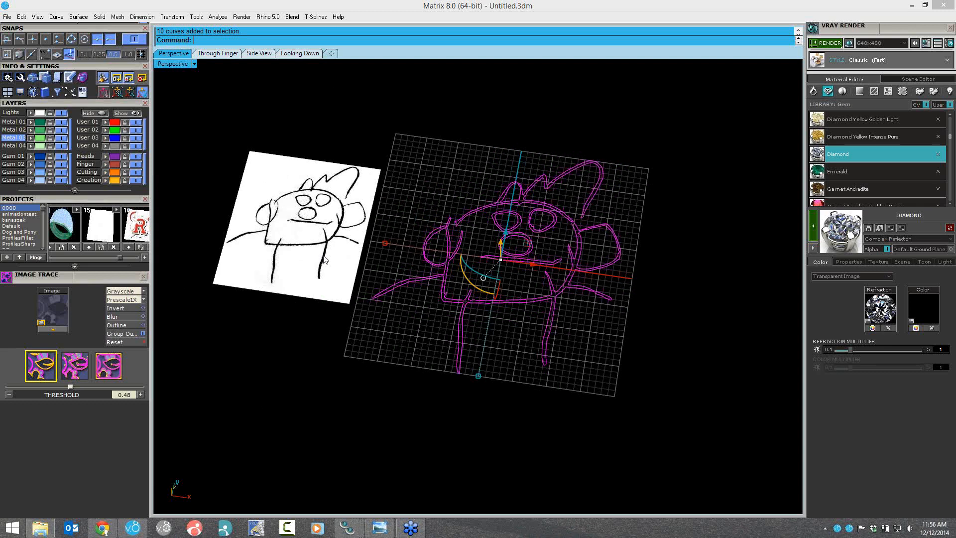
{"action": "key", "text": "Delete"}
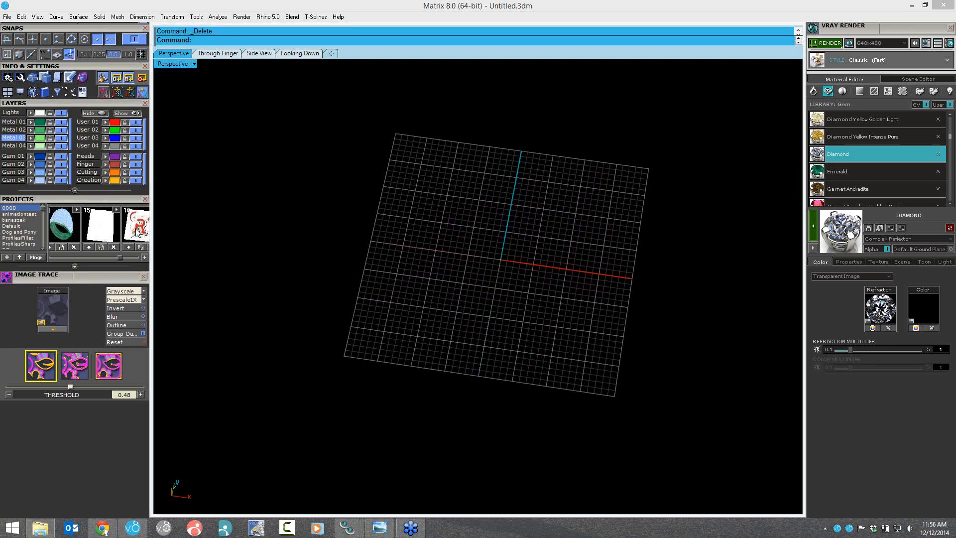
Step: Import saved version 16 of project 0000 and examine the R logo image's fine details
{"action": "left_click", "coordinate": [137, 230]}
{"action": "left_click", "coordinate": [450, 217]}
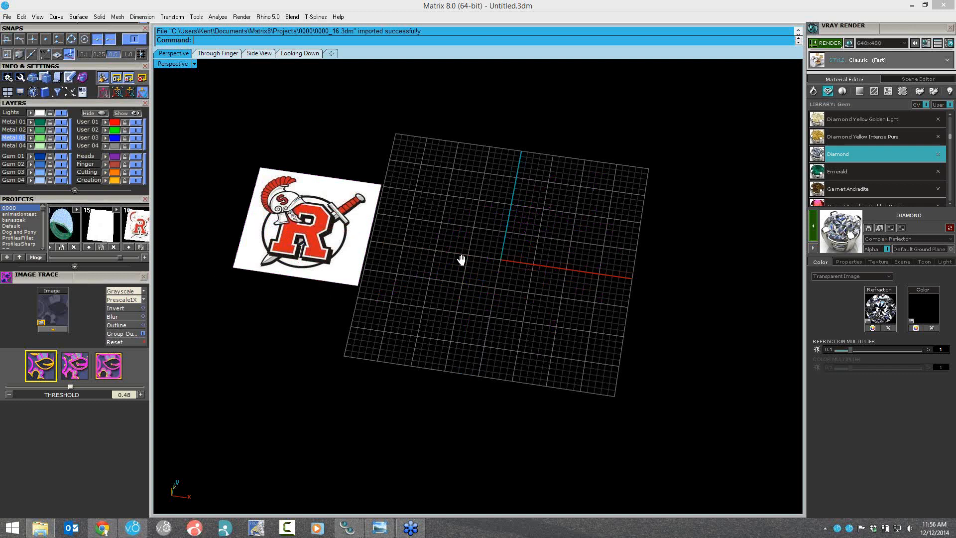
{"action": "right_click_drag", "start_coordinate": [462, 260], "coordinate": [485, 257], "text": "shift"}
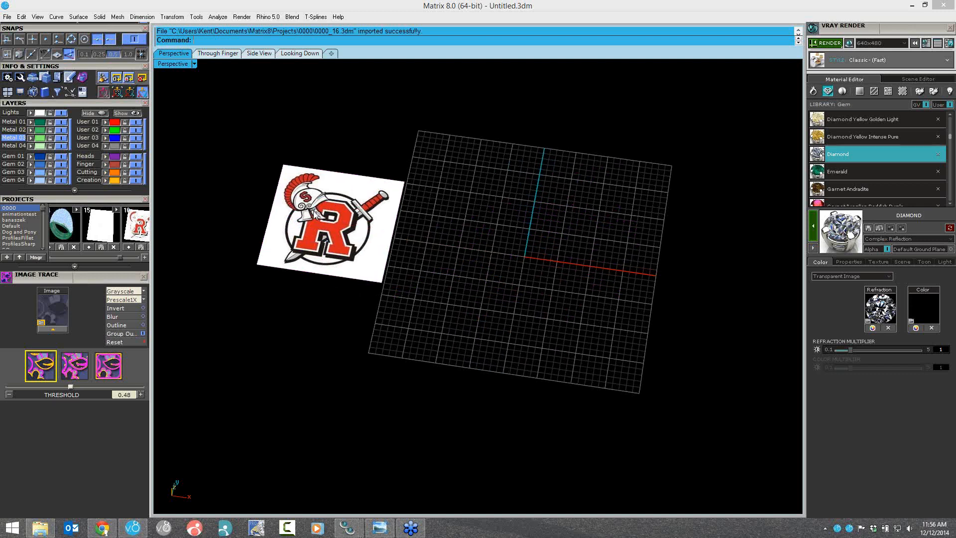
{"action": "scroll", "coordinate": [314, 213], "scroll_direction": "up", "scroll_amount": 5}
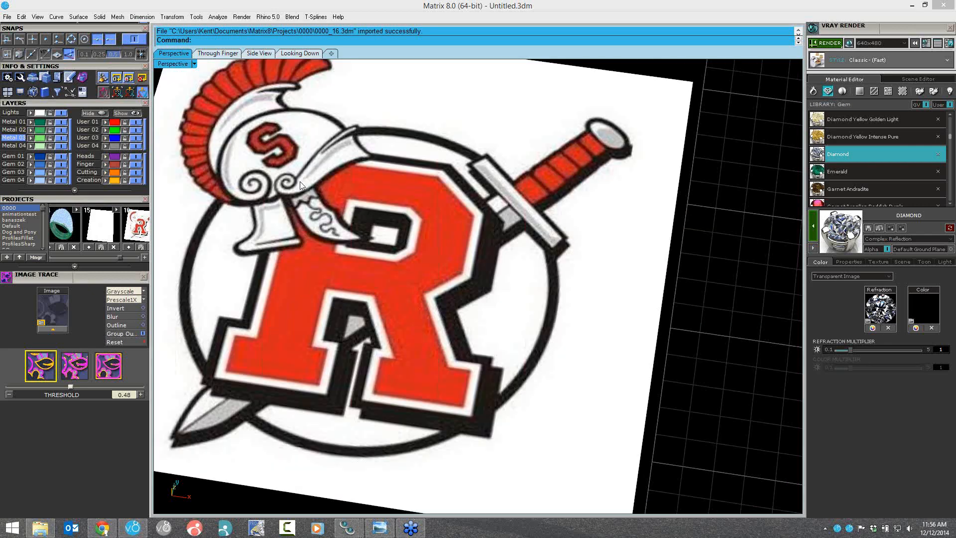
{"action": "scroll", "coordinate": [300, 185], "scroll_direction": "up", "scroll_amount": 3}
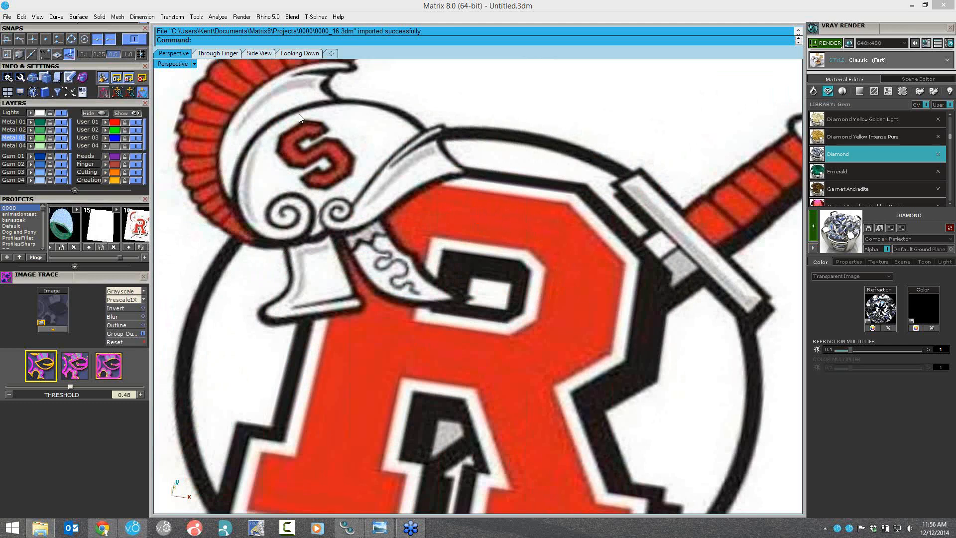
{"action": "scroll", "coordinate": [400, 174], "scroll_direction": "down", "scroll_amount": 6}
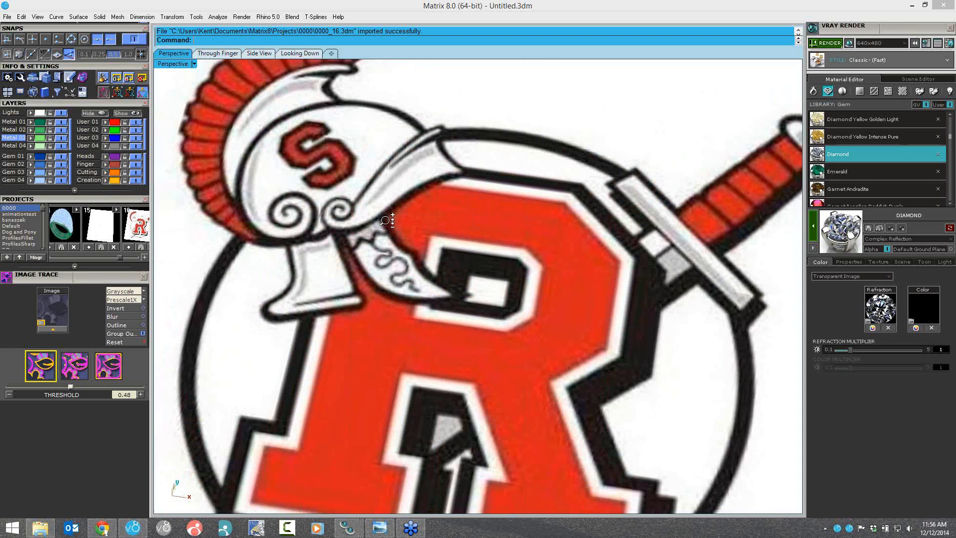
{"action": "right_click_drag", "start_coordinate": [458, 262], "coordinate": [387, 256], "text": "shift"}
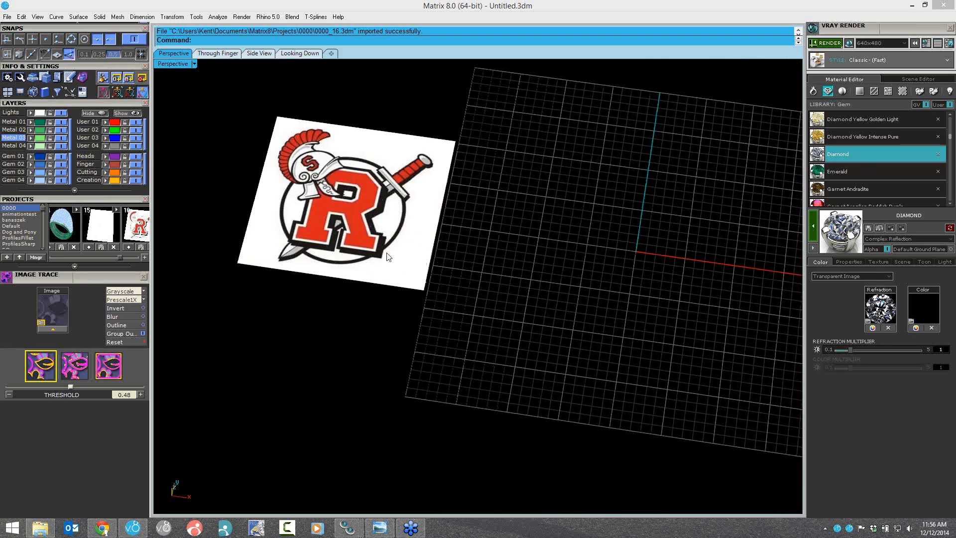
{"action": "scroll", "coordinate": [362, 260], "scroll_direction": "down", "scroll_amount": 1}
{"action": "right_click_drag", "start_coordinate": [563, 276], "coordinate": [537, 277], "text": "shift"}
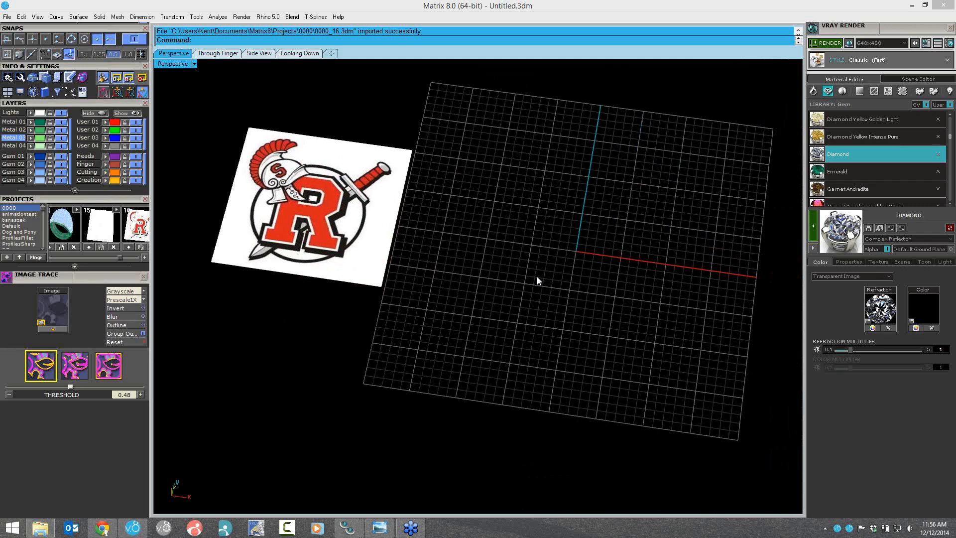
Step: Trace 11b R Logo.jpg from the 02 Modeling folder with Image Trace and accept the curves
{"action": "left_click", "coordinate": [52, 327]}
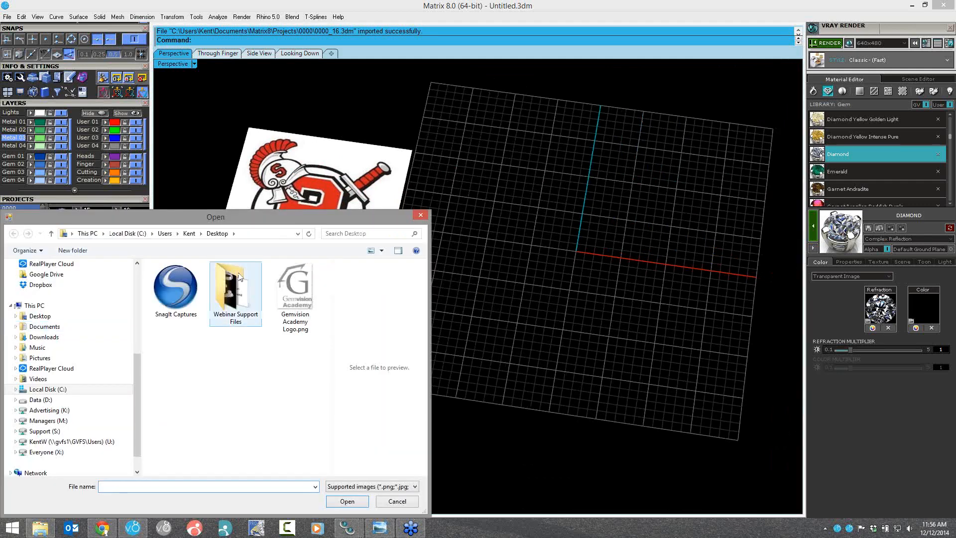
{"action": "double_click", "coordinate": [239, 286]}
{"action": "double_click", "coordinate": [180, 289]}
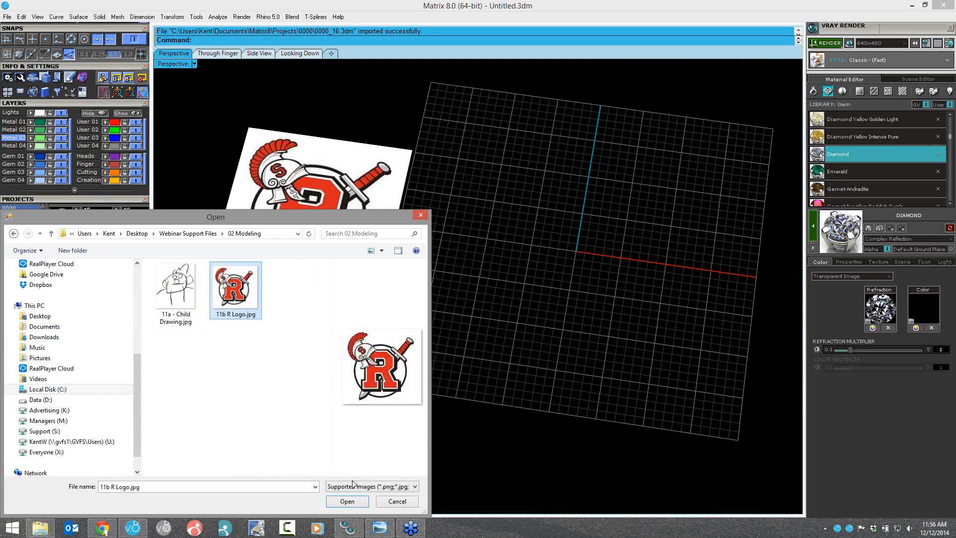
{"action": "left_click", "coordinate": [347, 501]}
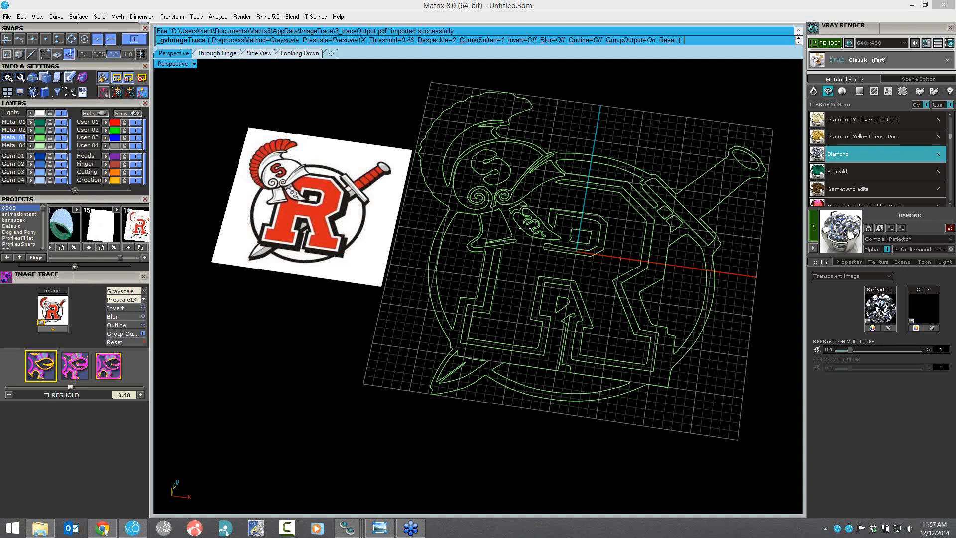
{"action": "scroll", "coordinate": [521, 235], "scroll_direction": "down", "scroll_amount": 2}
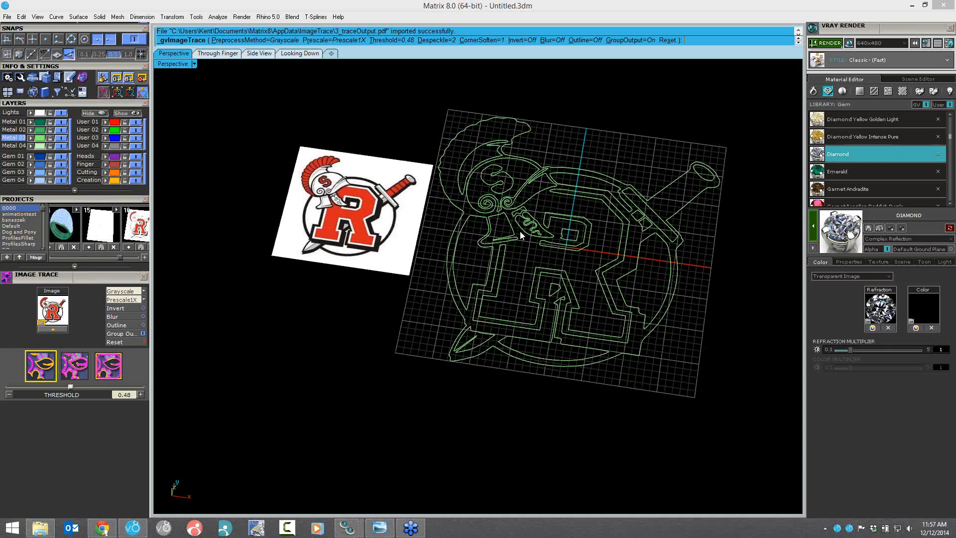
{"action": "key", "text": "Return"}
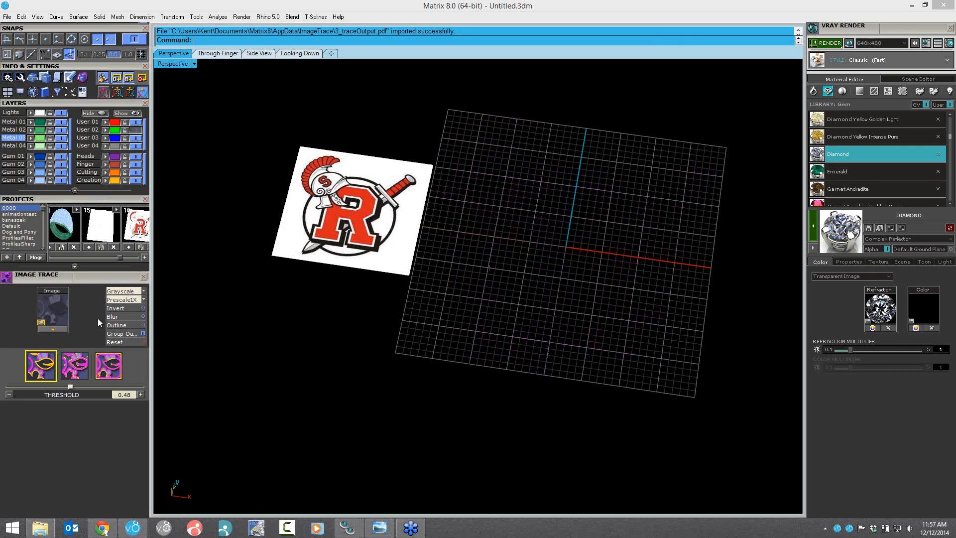
Step: Trace 11b R Logo.jpg a second time with the Threshold set to 0.2 and accept the curves
{"action": "left_click", "coordinate": [41, 324]}
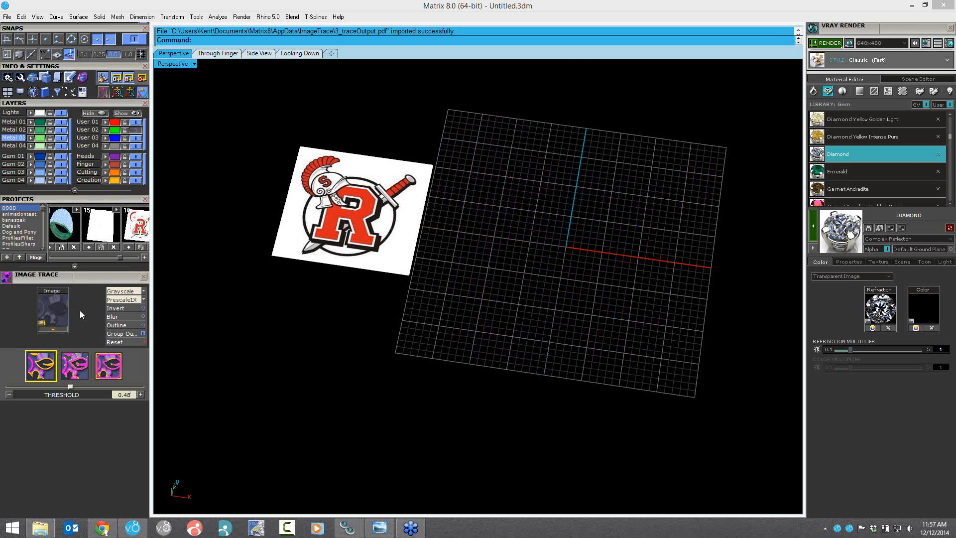
{"action": "left_click", "coordinate": [232, 306]}
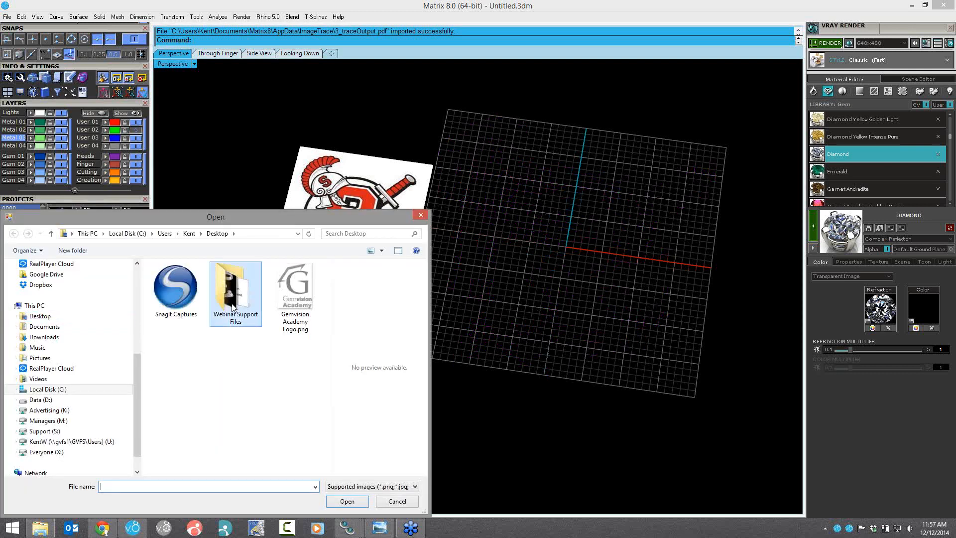
{"action": "double_click", "coordinate": [233, 306]}
{"action": "double_click", "coordinate": [234, 286]}
{"action": "left_click", "coordinate": [235, 289]}
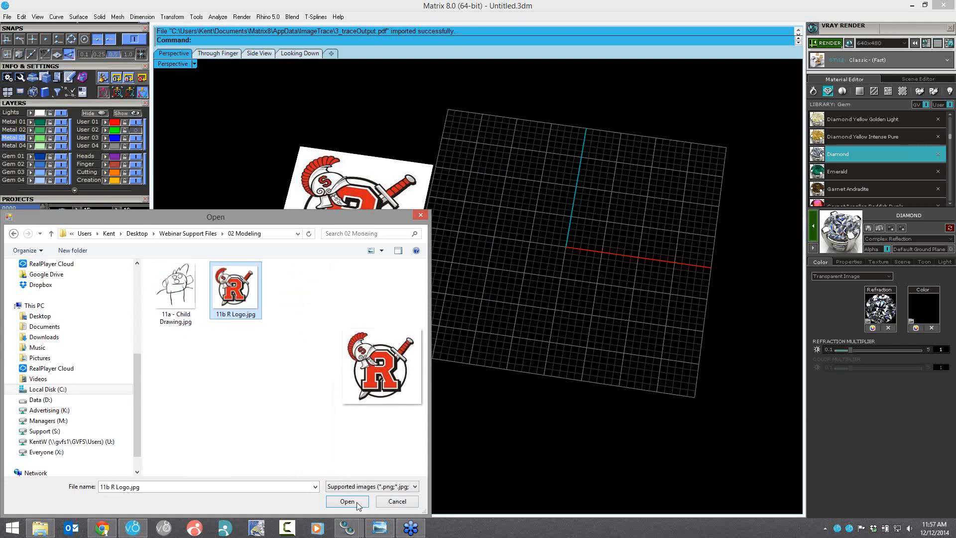
{"action": "left_click", "coordinate": [354, 500]}
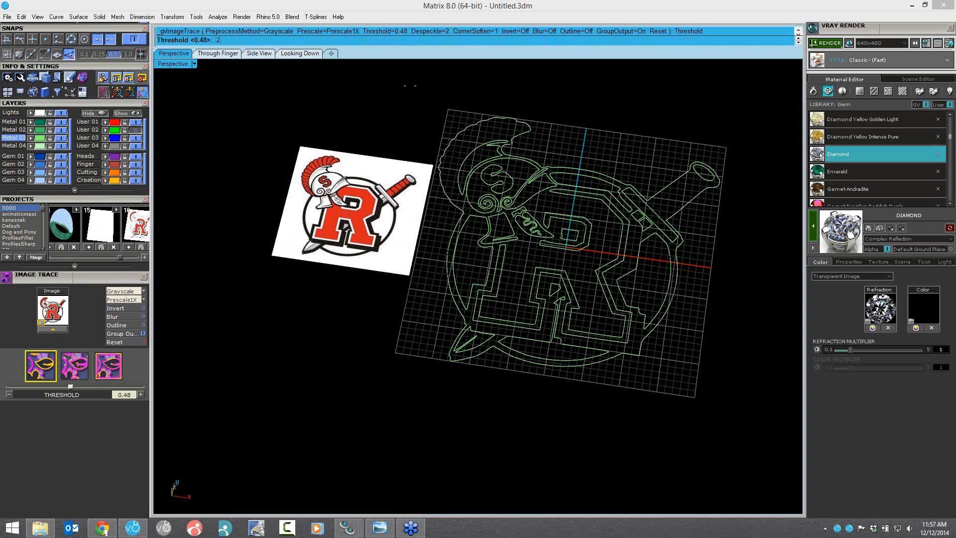
{"action": "key", "text": "Return"}
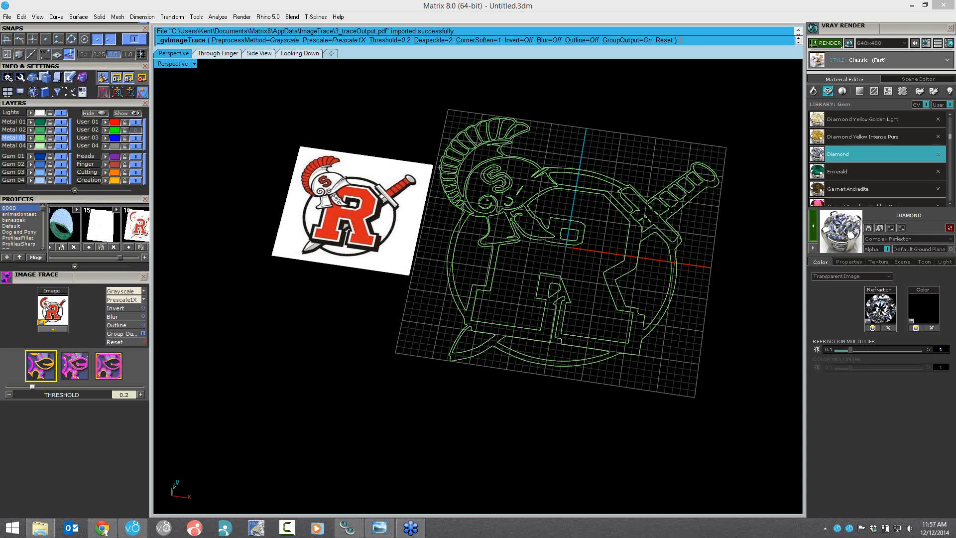
{"action": "right_click", "coordinate": [546, 256]}
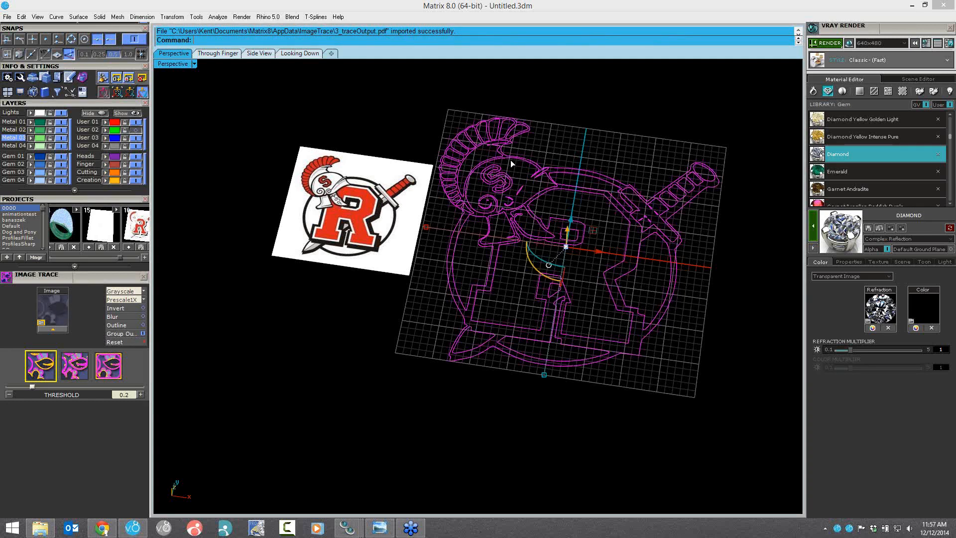
Step: Ungroup the traced logo curves and select only the helmet crest segments and the sword grip segments
{"action": "type", "text": "Ungroup"}
{"action": "key", "text": "Return"}
{"action": "left_click", "coordinate": [573, 124]}
{"action": "left_click_drag", "start_coordinate": [453, 104], "coordinate": [479, 173]}
{"action": "left_click_drag", "start_coordinate": [467, 211], "coordinate": [689, 166]}
{"action": "left_click_drag", "start_coordinate": [653, 140], "coordinate": [733, 210]}
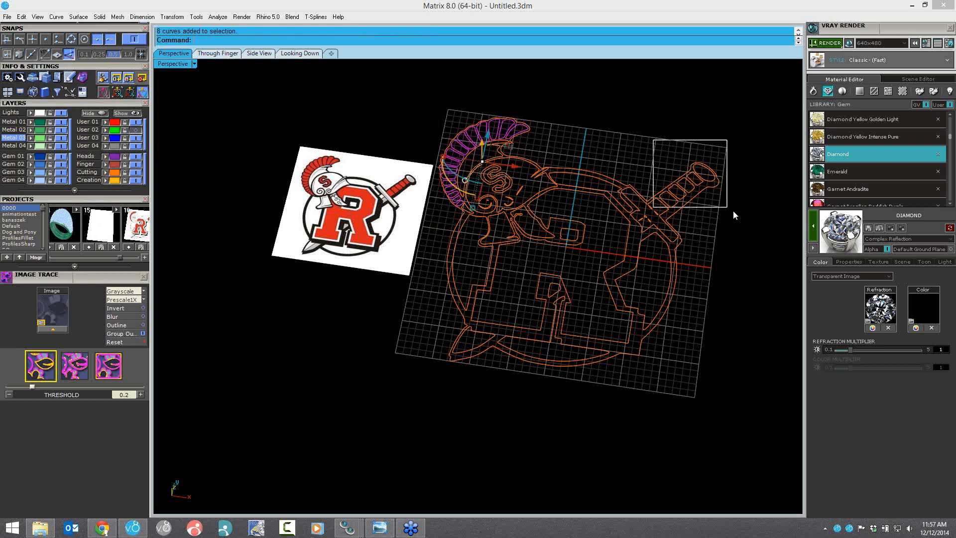
{"action": "left_click_drag", "start_coordinate": [711, 183], "coordinate": [711, 184]}
{"action": "left_click", "coordinate": [597, 275], "text": "ctrl"}
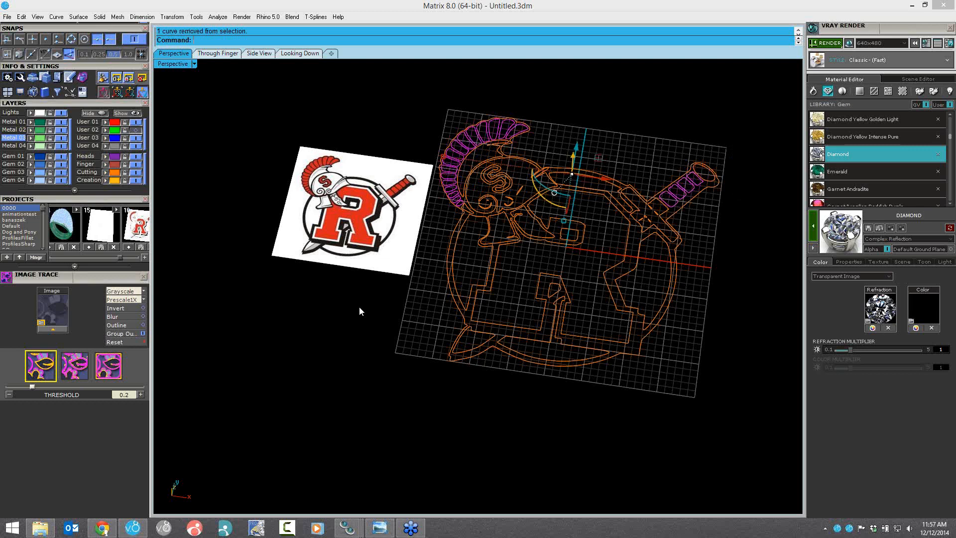
Step: Invert the selection and delete the logo image with all curves except the crest and sword grip segments
{"action": "type", "text": "ing"}
{"action": "key", "text": "BackSpace"}
{"action": "type", "text": "vert"}
{"action": "key", "text": "Return"}
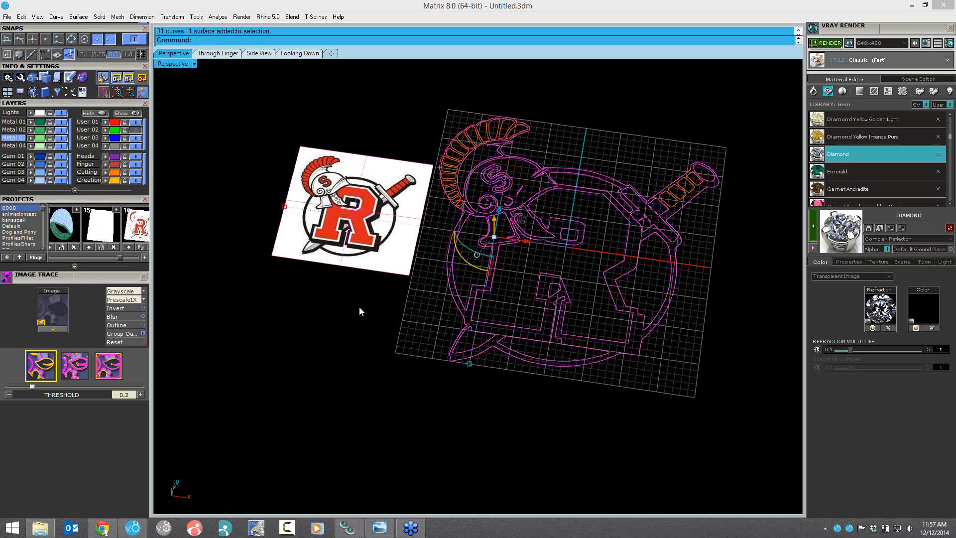
{"action": "key", "text": "Delete"}
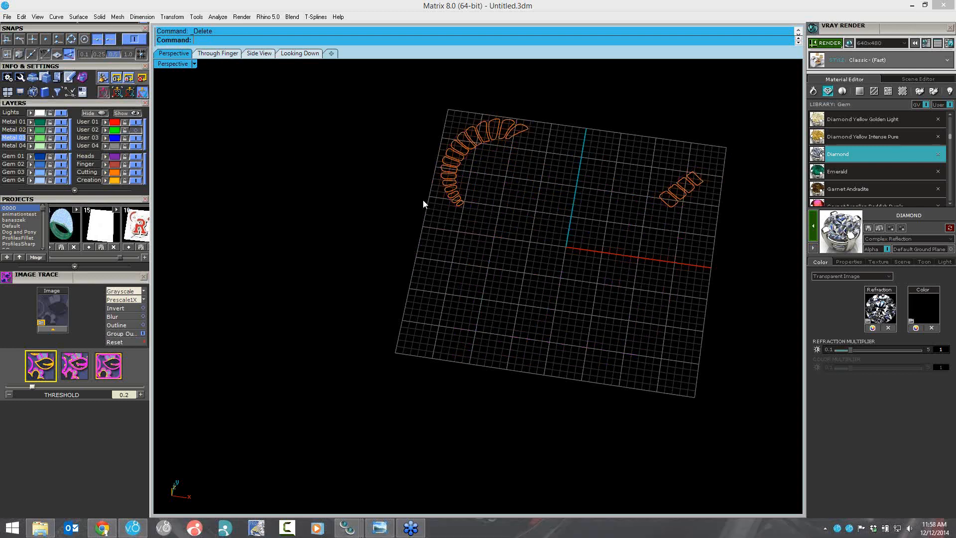
Step: Show the User 02 layer to combine the earlier trace with the kept segments, and check a sword grip curve
{"action": "left_click", "coordinate": [137, 131]}
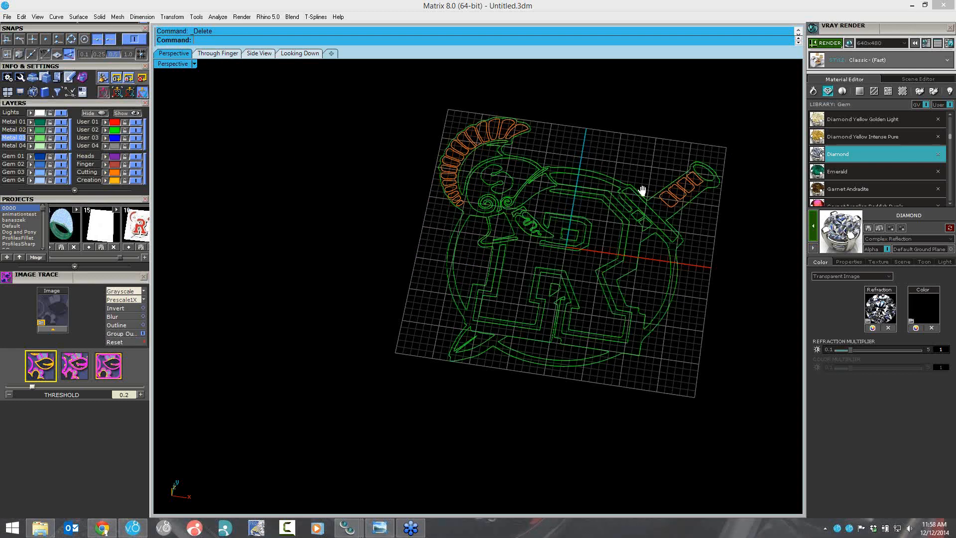
{"action": "right_click_drag", "start_coordinate": [642, 191], "coordinate": [631, 191], "text": "shift"}
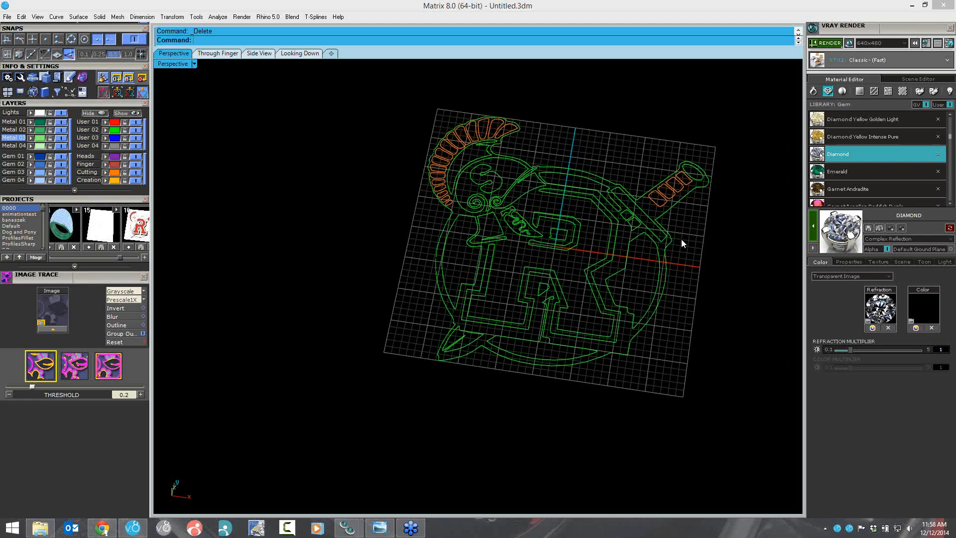
{"action": "right_click_drag", "start_coordinate": [681, 239], "coordinate": [621, 199], "text": "shift"}
{"action": "scroll", "coordinate": [621, 201], "scroll_direction": "up", "scroll_amount": 4}
{"action": "left_click", "coordinate": [610, 214]}
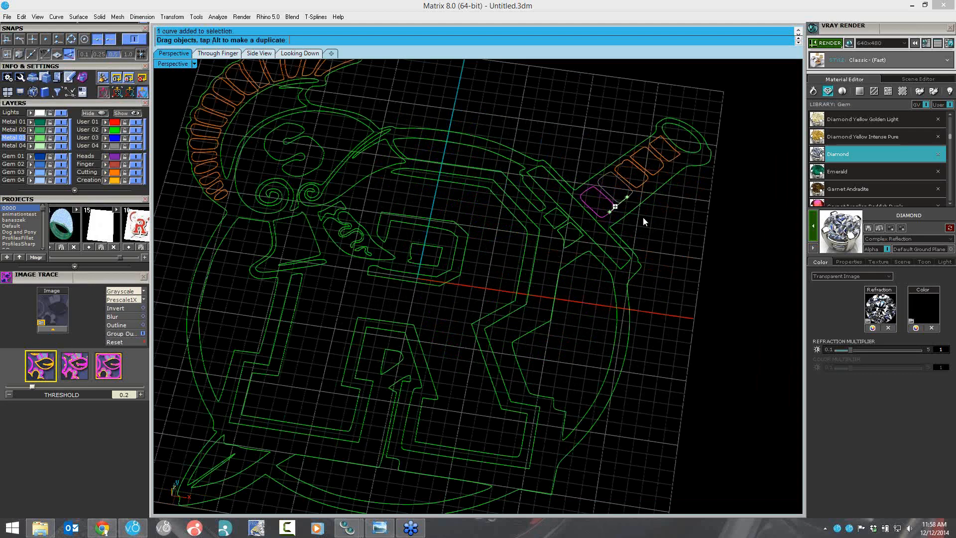
{"action": "scroll", "coordinate": [643, 217], "scroll_direction": "down", "scroll_amount": 3}
{"action": "key", "text": "Escape"}
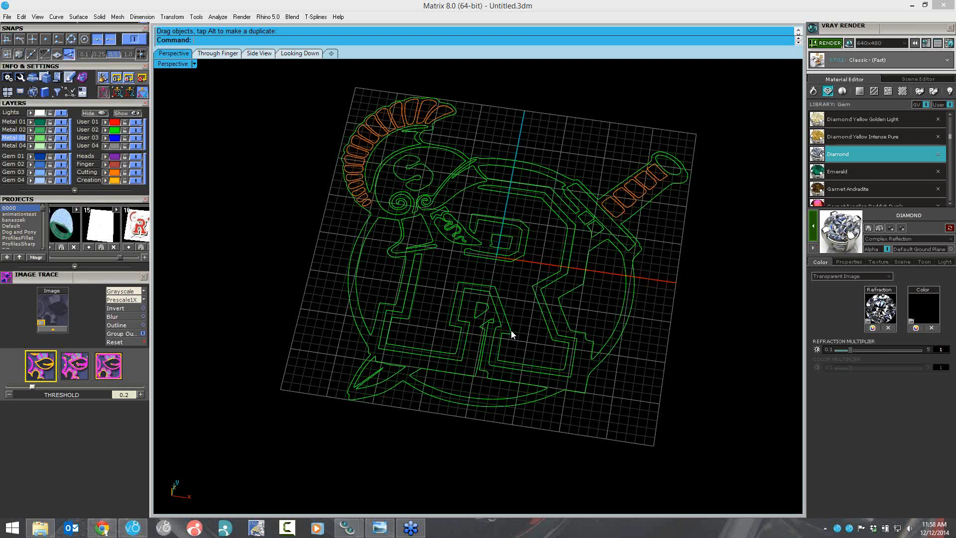
Step: Select all the combined logo curves and delete them
{"action": "scroll", "coordinate": [495, 261], "scroll_direction": "down", "scroll_amount": 2}
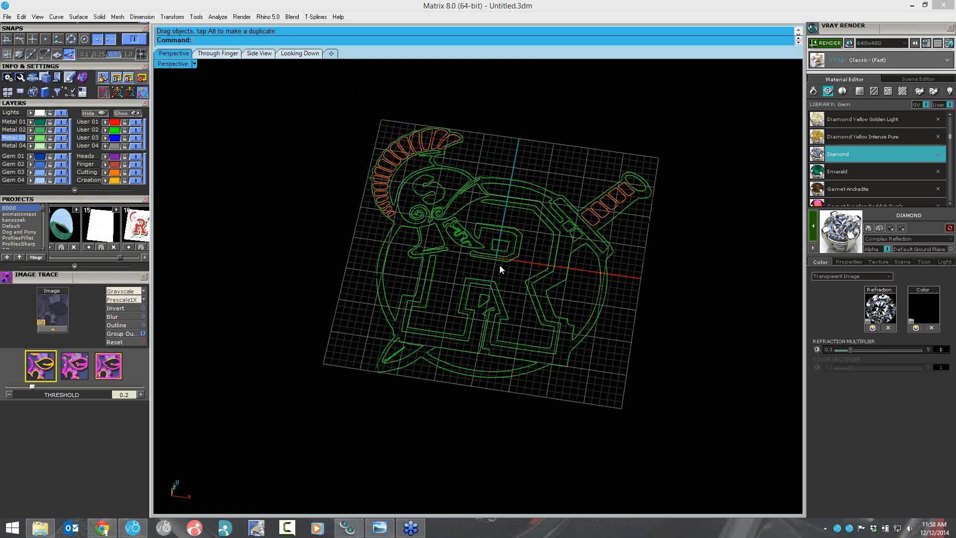
{"action": "scroll", "coordinate": [509, 282], "scroll_direction": "down", "scroll_amount": 1}
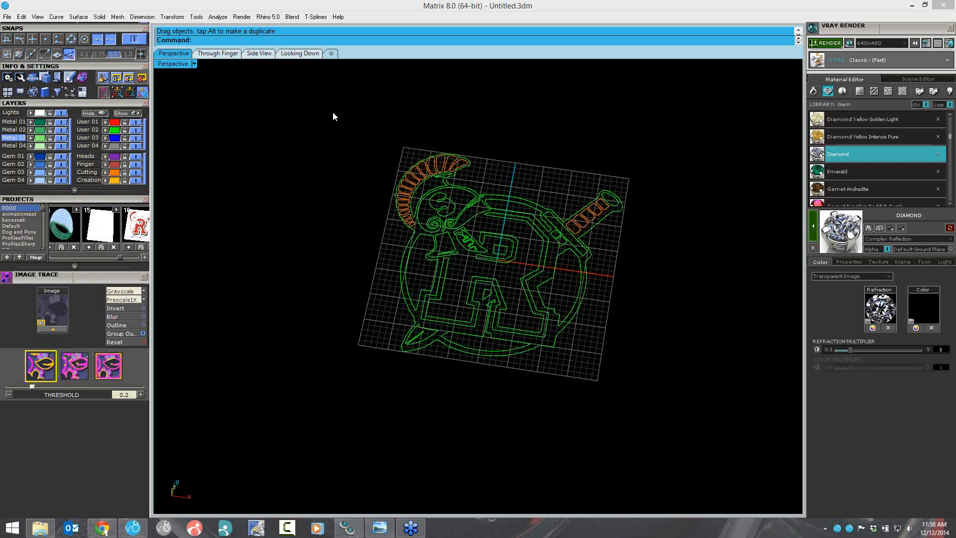
{"action": "left_click_drag", "start_coordinate": [337, 112], "coordinate": [664, 397]}
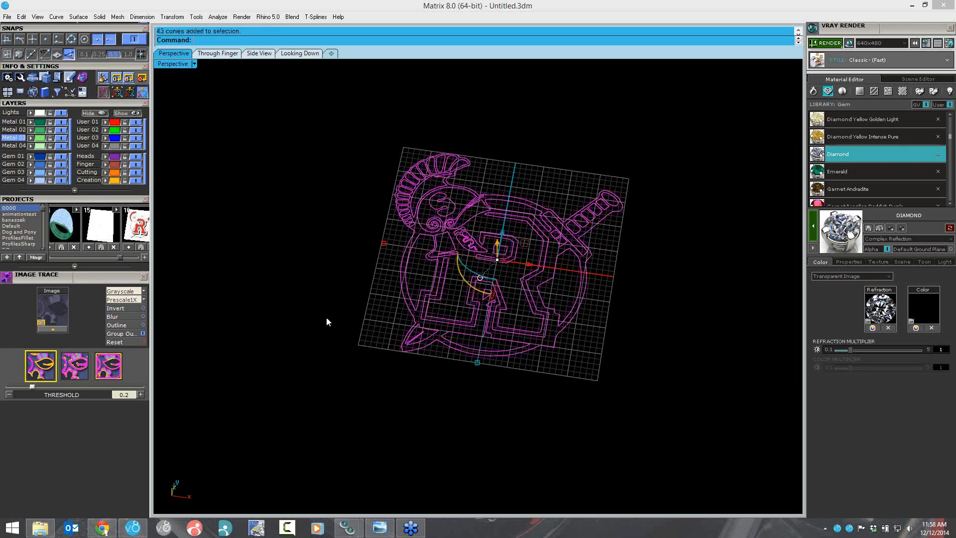
{"action": "key", "text": "Delete"}
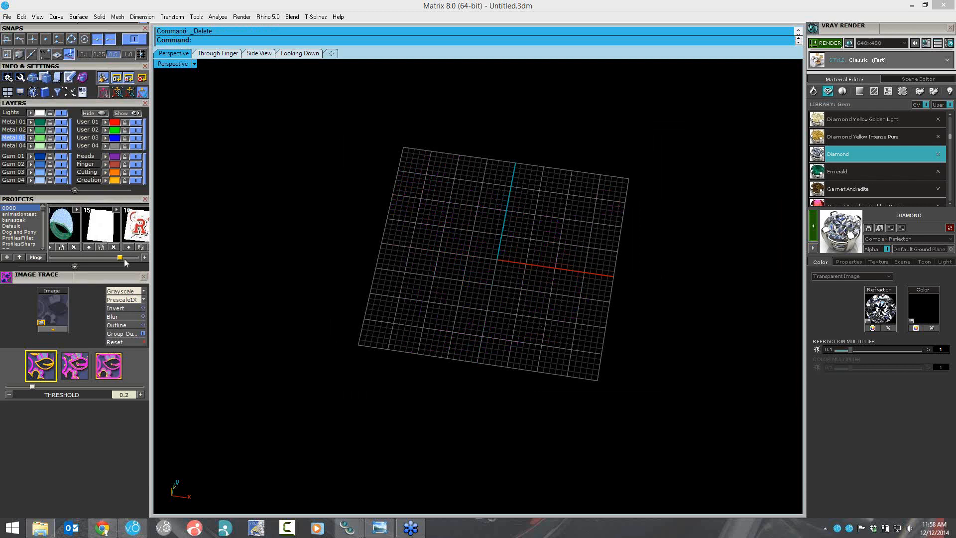
Step: Import saved version 17 of project 0000, the halo ring with flat pattern strips
{"action": "left_click_drag", "start_coordinate": [125, 260], "coordinate": [130, 261]}
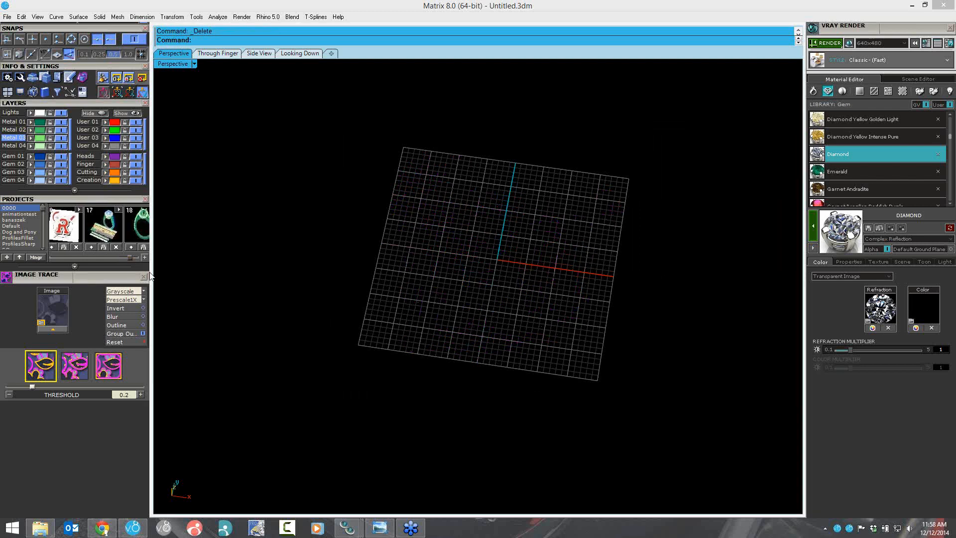
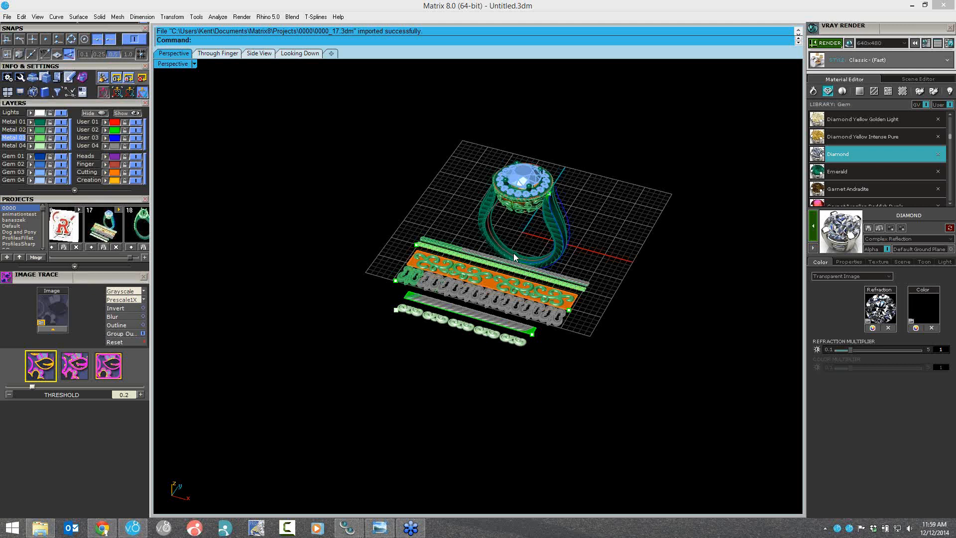
{"action": "scroll", "coordinate": [513, 253], "scroll_direction": "up", "scroll_amount": 2}
{"action": "right_click_drag", "start_coordinate": [513, 254], "coordinate": [512, 255]}
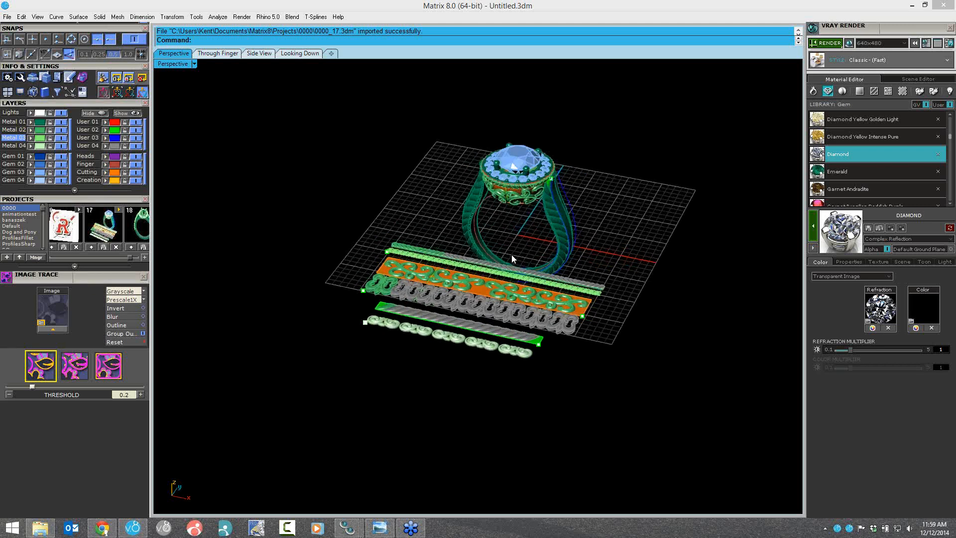
{"action": "scroll", "coordinate": [512, 255], "scroll_direction": "up", "scroll_amount": 1}
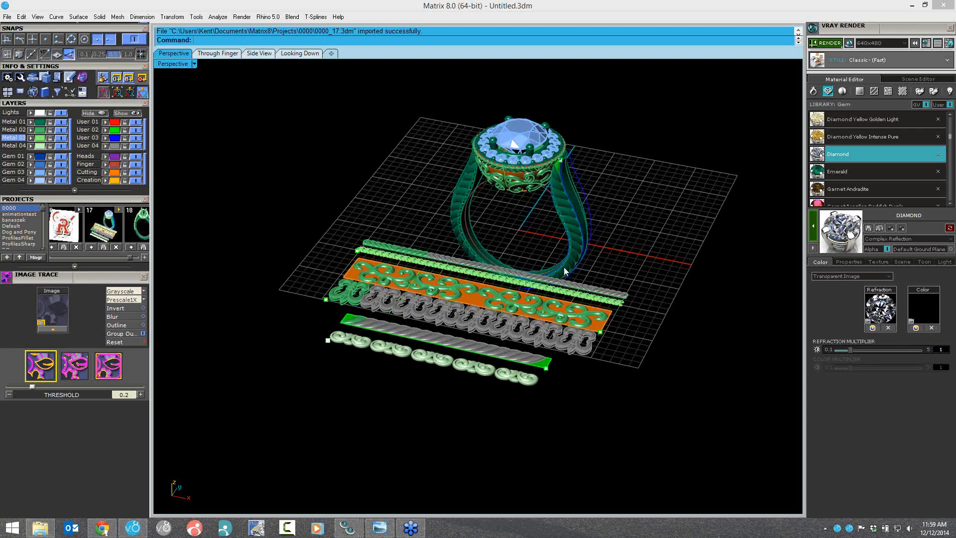
Step: Move the rope pattern off the flat green strip and move the scroll mesh from its reference point to the strip's end corner
{"action": "left_click", "coordinate": [356, 324]}
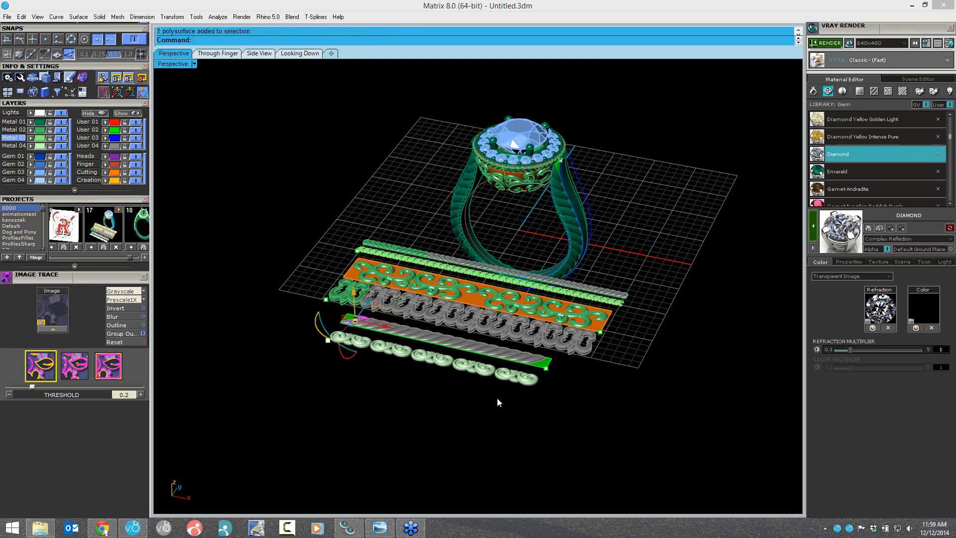
{"action": "left_click_drag", "start_coordinate": [373, 328], "coordinate": [342, 368]}
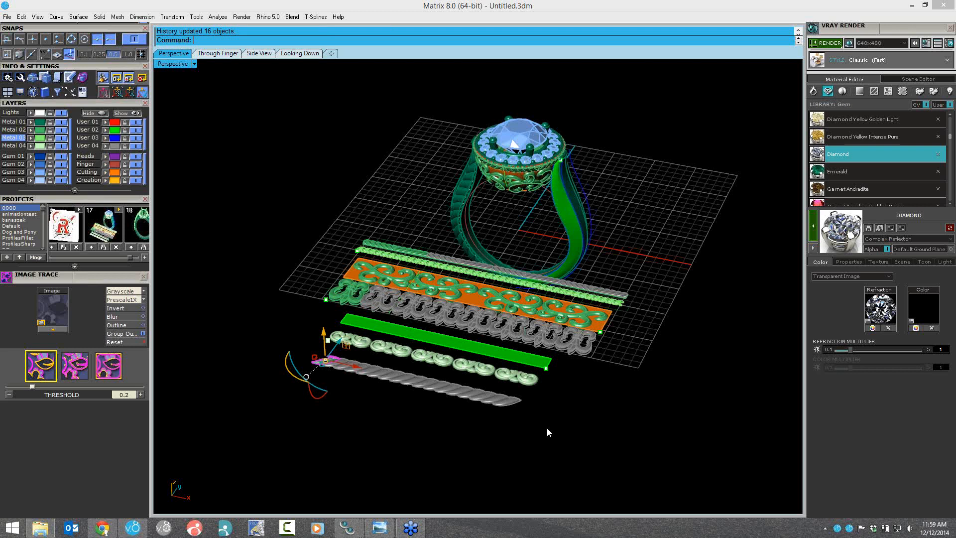
{"action": "left_click", "coordinate": [383, 351]}
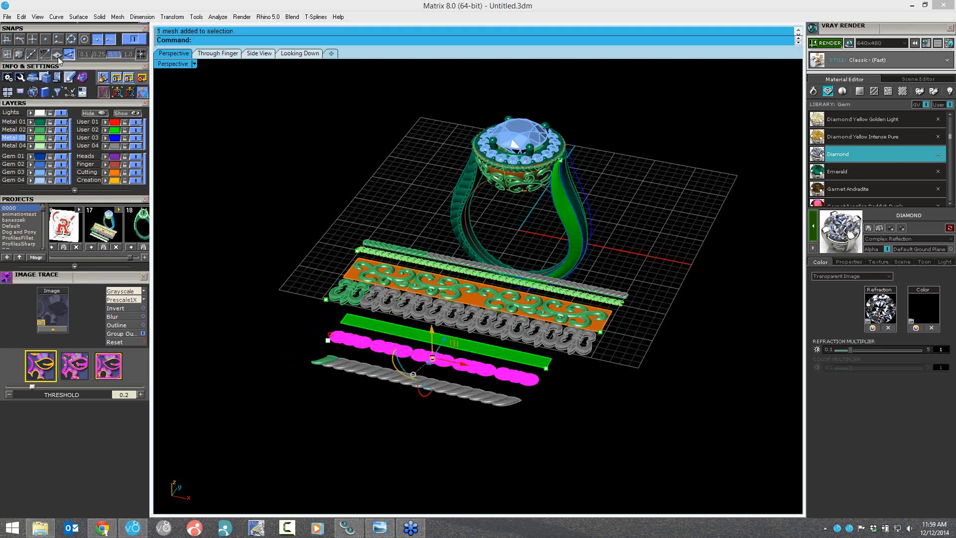
{"action": "left_click", "coordinate": [45, 39]}
{"action": "scroll", "coordinate": [47, 109], "scroll_direction": "up", "scroll_amount": 2}
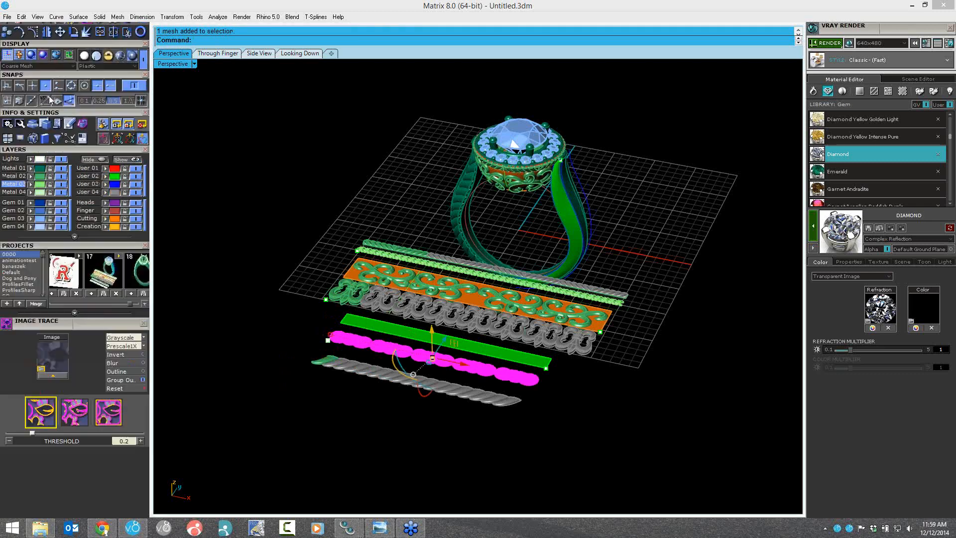
{"action": "left_click", "coordinate": [61, 32]}
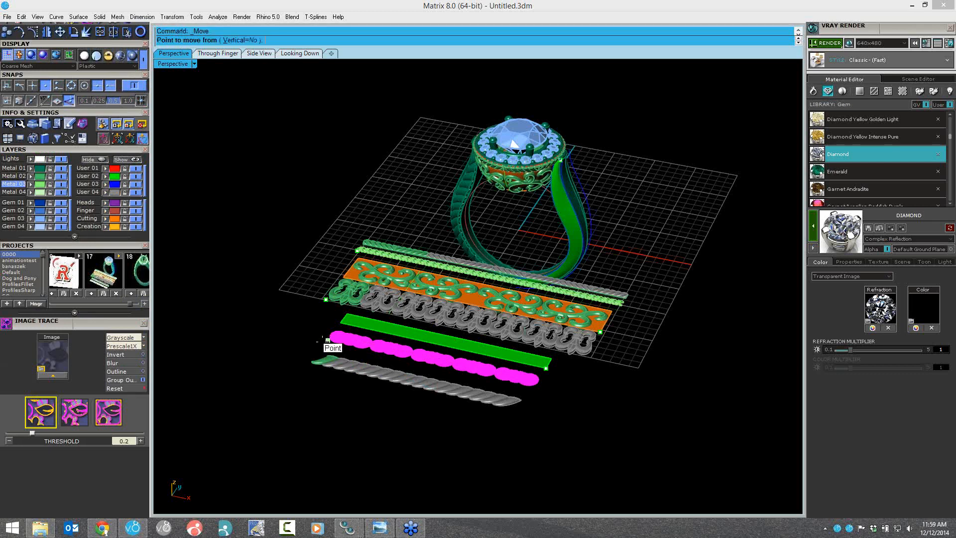
{"action": "left_click", "coordinate": [327, 340]}
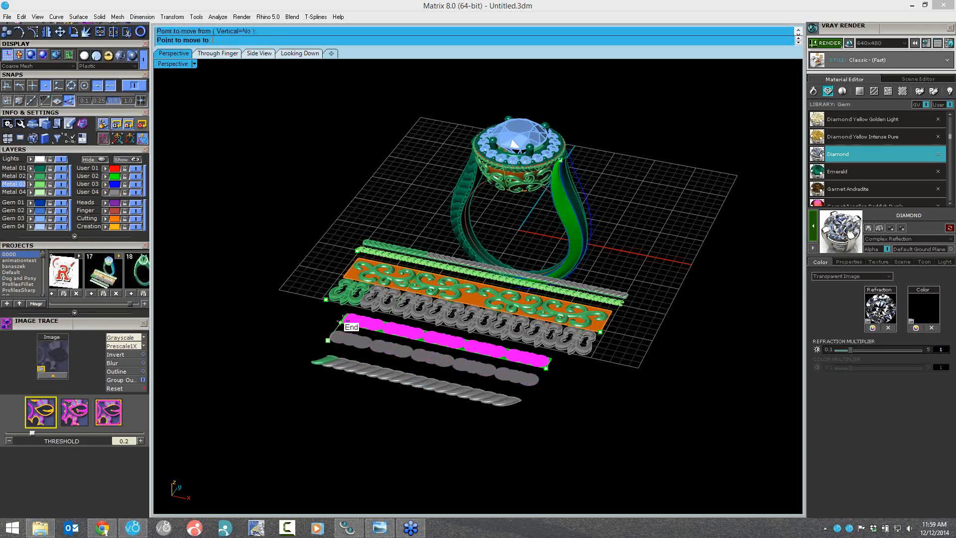
{"action": "left_click", "coordinate": [341, 322]}
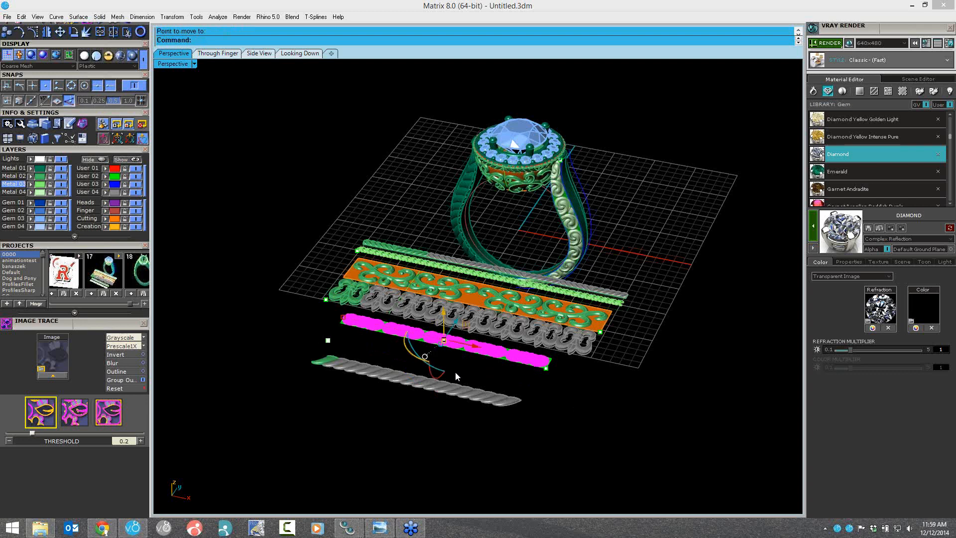
{"action": "left_click", "coordinate": [455, 371]}
Step: Delete the scrollwork from the flat orange strip, hiding the Cutting layer briefly and showing it again
{"action": "right_click_drag", "start_coordinate": [455, 371], "coordinate": [438, 389]}
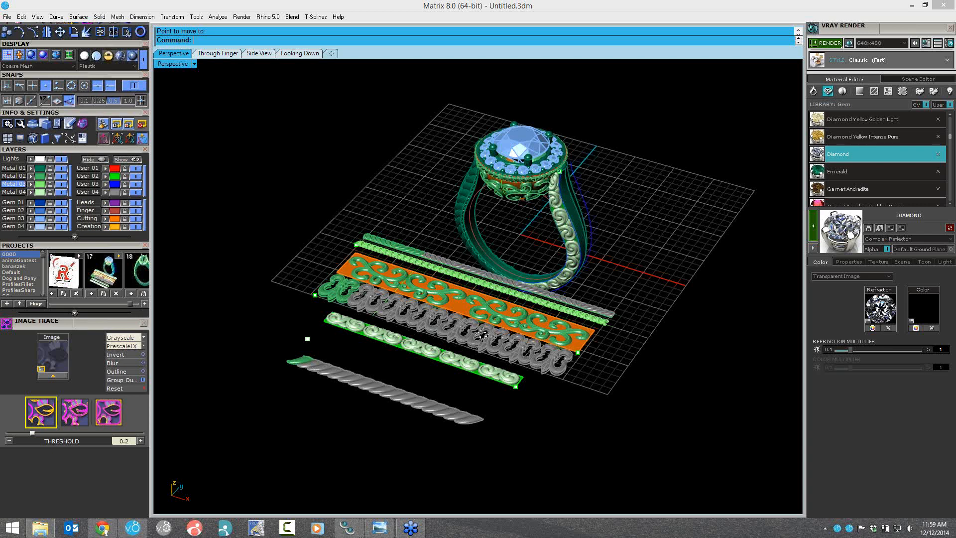
{"action": "right_click_drag", "start_coordinate": [483, 334], "coordinate": [528, 371]}
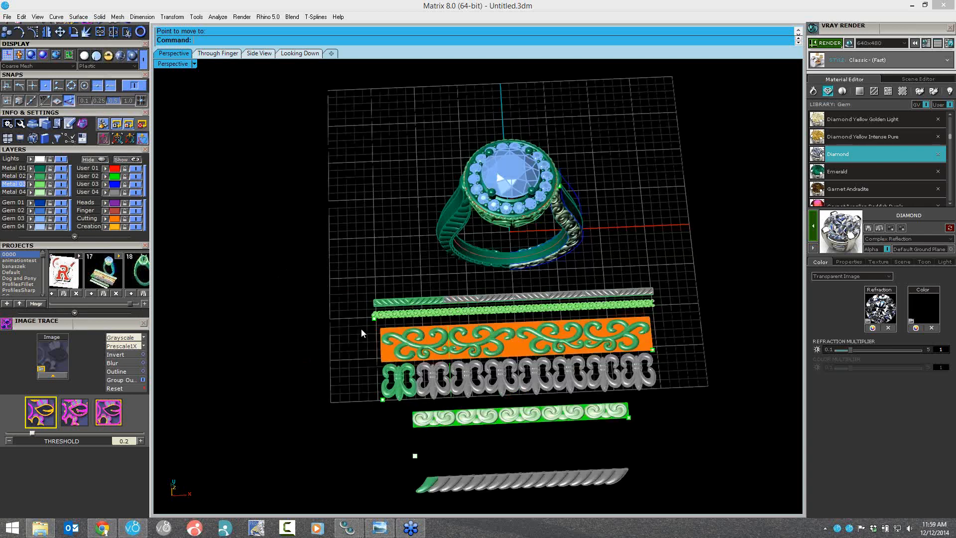
{"action": "left_click_drag", "start_coordinate": [349, 324], "coordinate": [542, 364]}
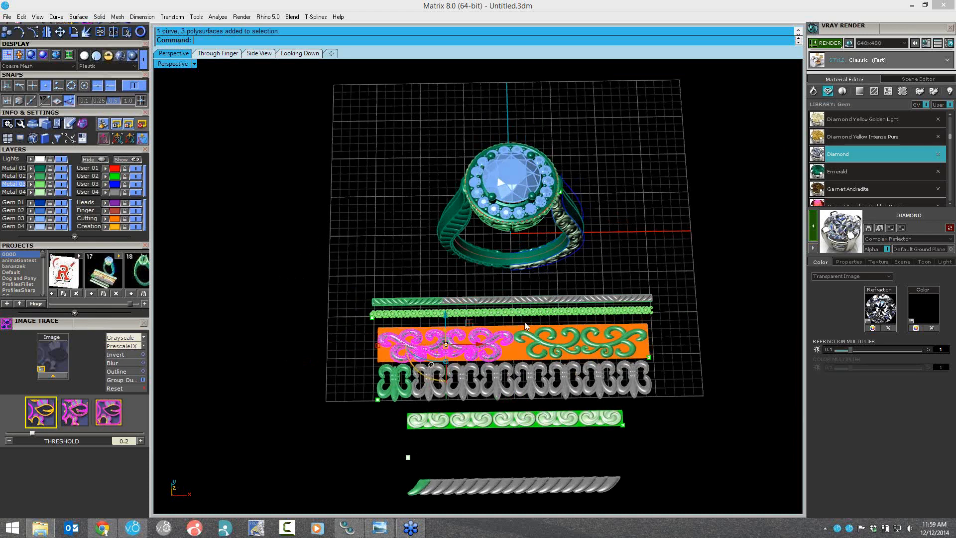
{"action": "key", "text": "Delete"}
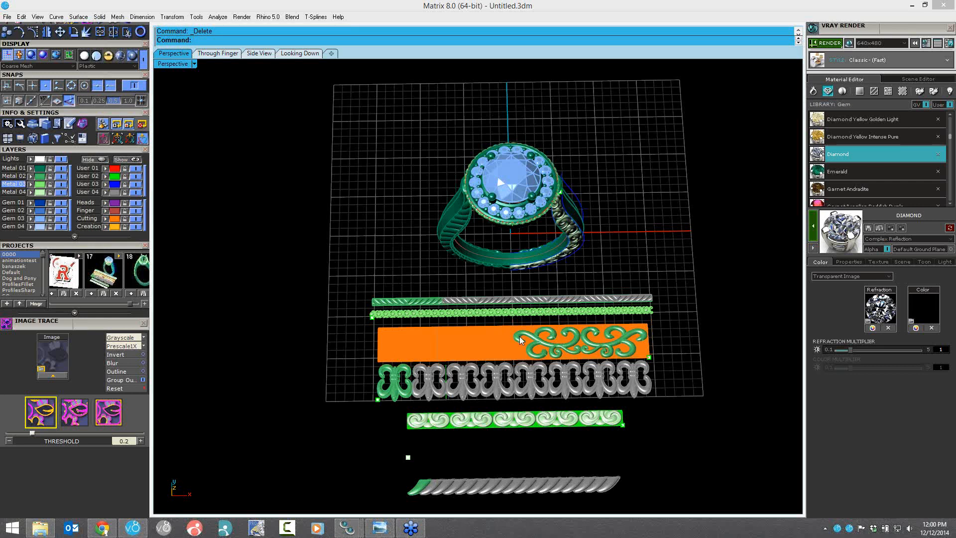
{"action": "left_click", "coordinate": [136, 219]}
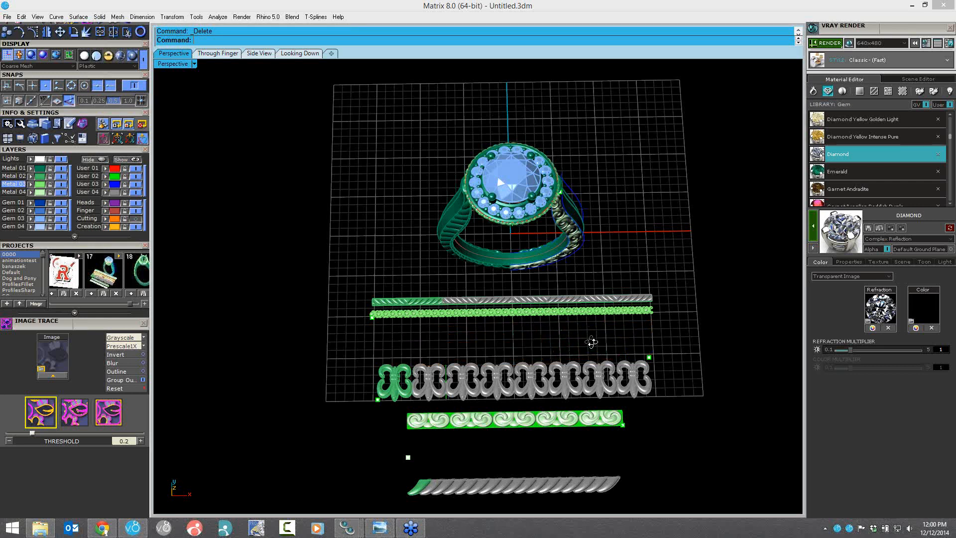
{"action": "left_click", "coordinate": [135, 218]}
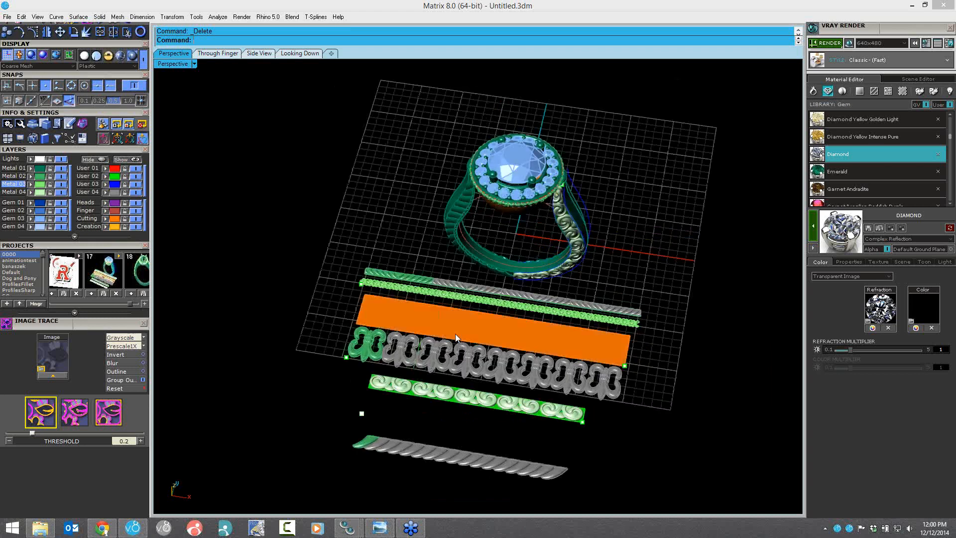
Step: Move the first fleur-de-lis element onto the start of the orange strip and inspect the pattern around the ring head
{"action": "left_click", "coordinate": [374, 349]}
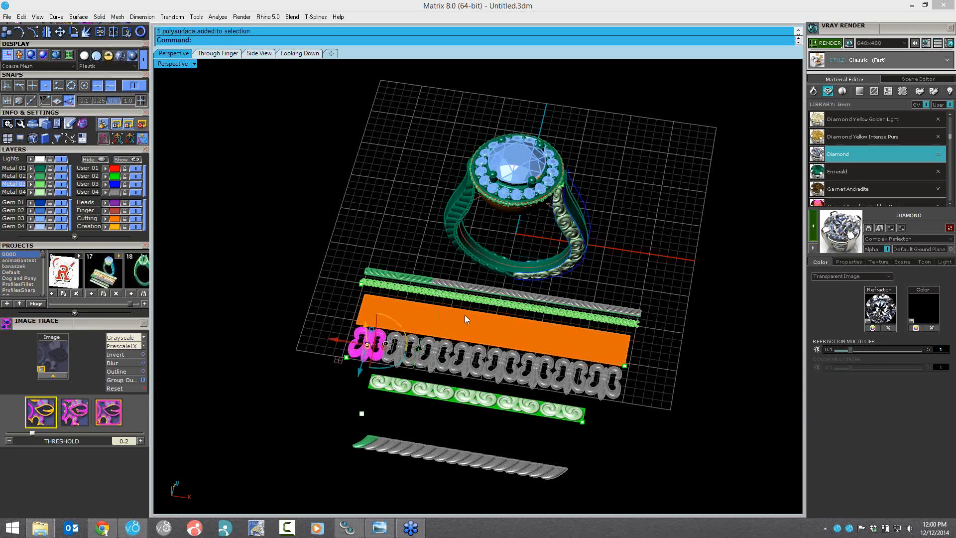
{"action": "left_click", "coordinate": [60, 34]}
{"action": "left_click", "coordinate": [362, 317]}
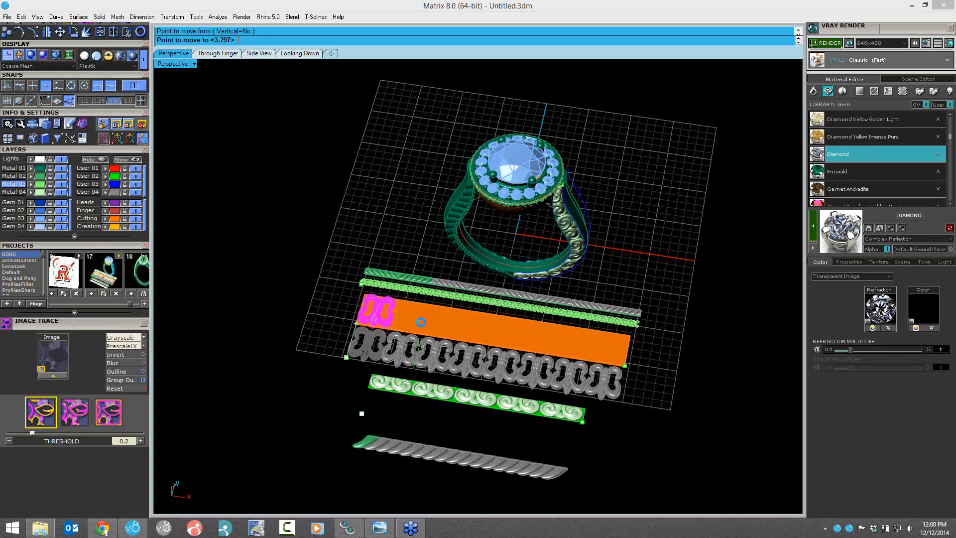
{"action": "left_click", "coordinate": [502, 322]}
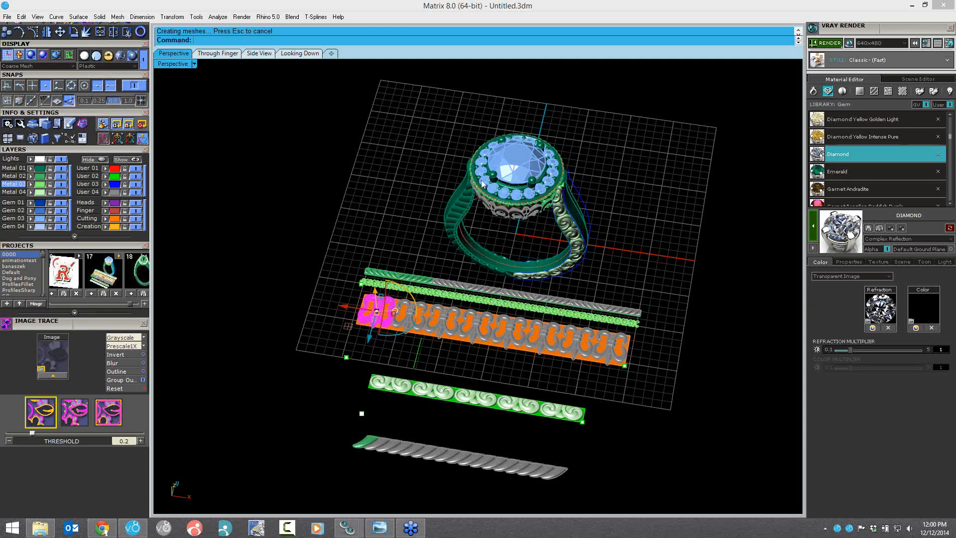
{"action": "right_click_drag", "start_coordinate": [482, 183], "coordinate": [420, 218]}
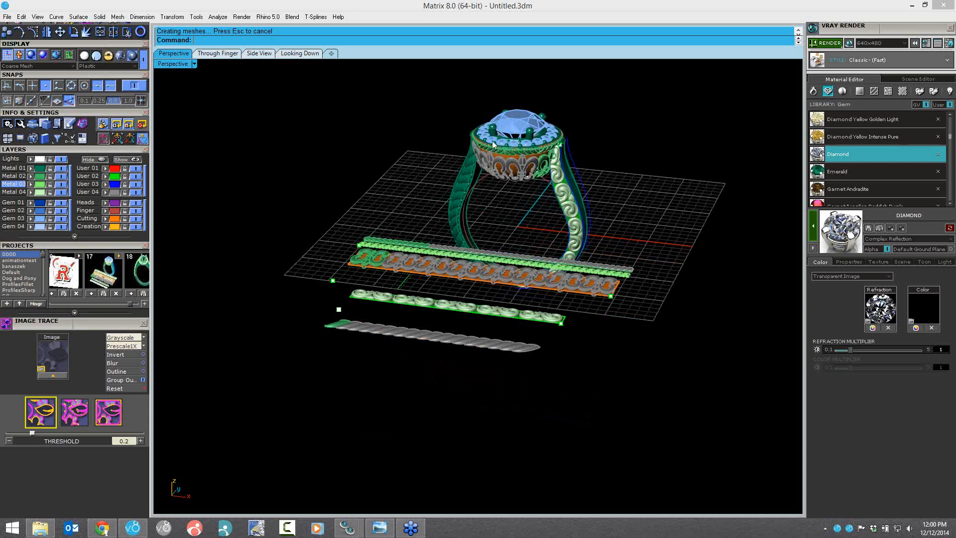
{"action": "scroll", "coordinate": [492, 140], "scroll_direction": "up", "scroll_amount": 3}
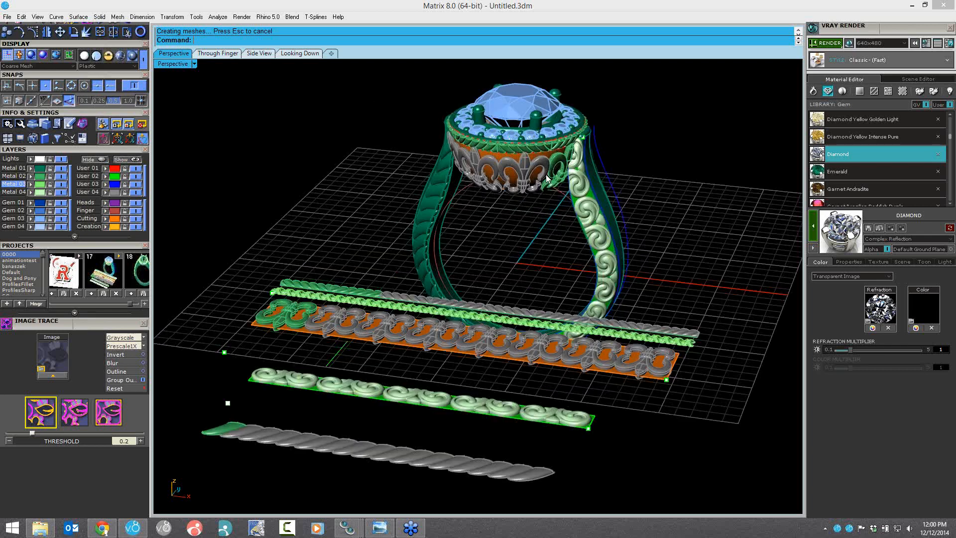
{"action": "right_click_drag", "start_coordinate": [546, 176], "coordinate": [569, 217]}
{"action": "scroll", "coordinate": [569, 217], "scroll_direction": "down", "scroll_amount": 4}
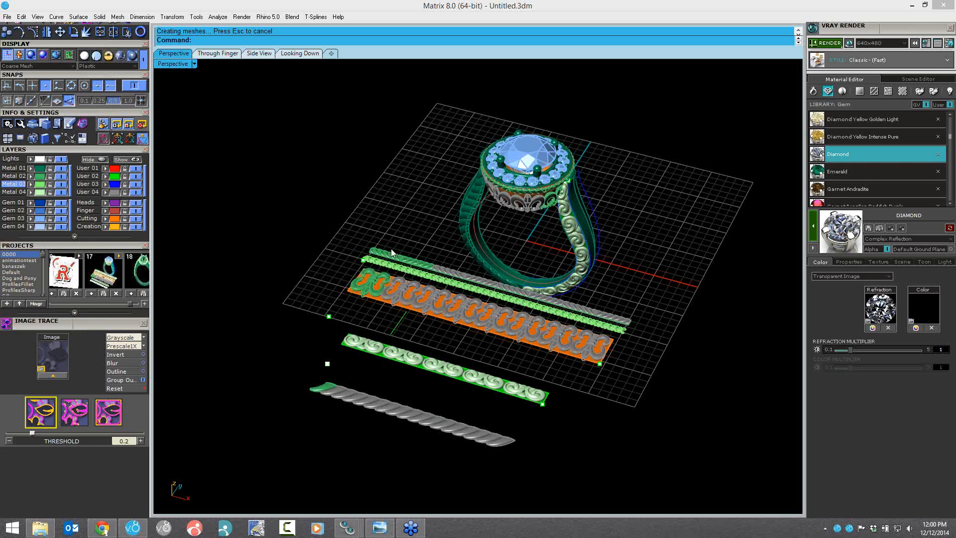
Step: Delete the ring and all the flat pattern strips from the scene
{"action": "right_click_drag", "start_coordinate": [295, 121], "coordinate": [286, 113], "text": "shift"}
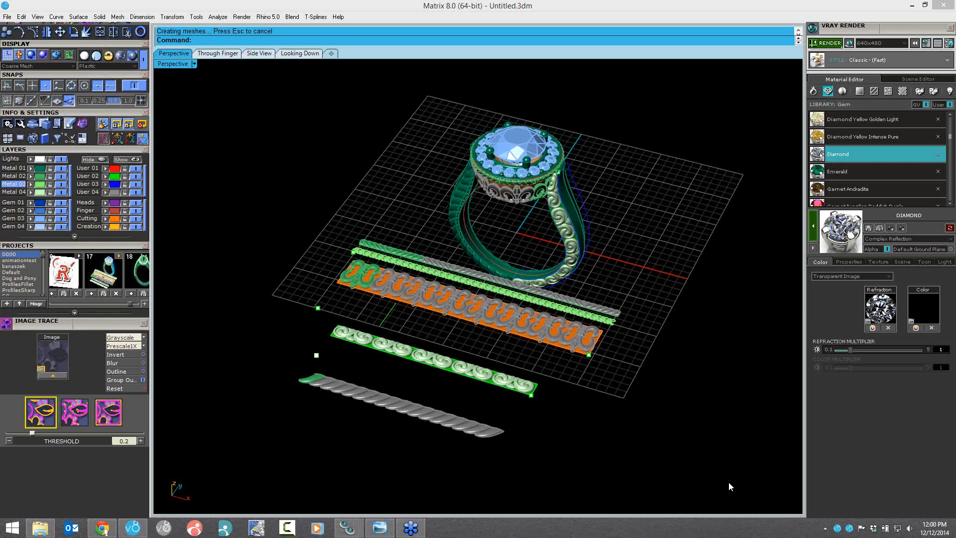
{"action": "left_click_drag", "start_coordinate": [252, 76], "coordinate": [723, 480]}
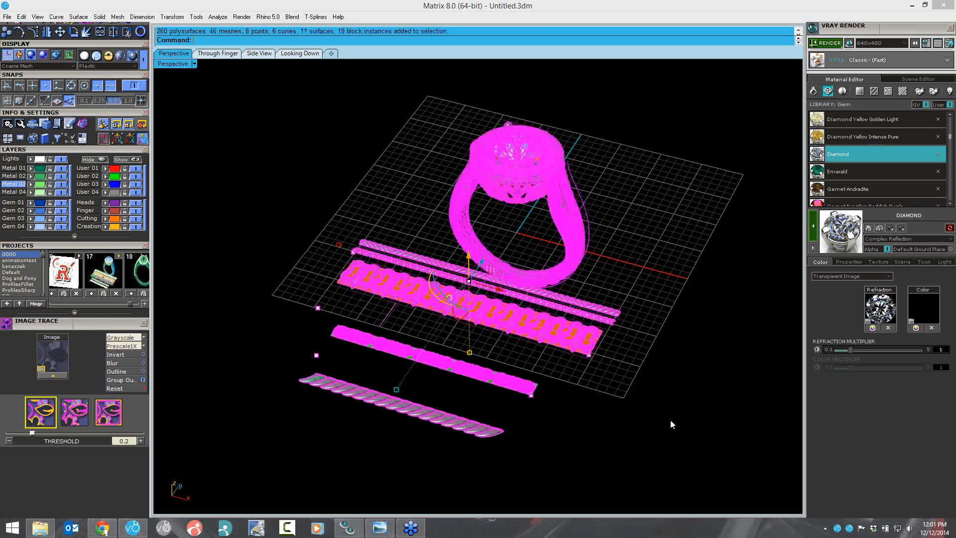
{"action": "key", "text": "Delete"}
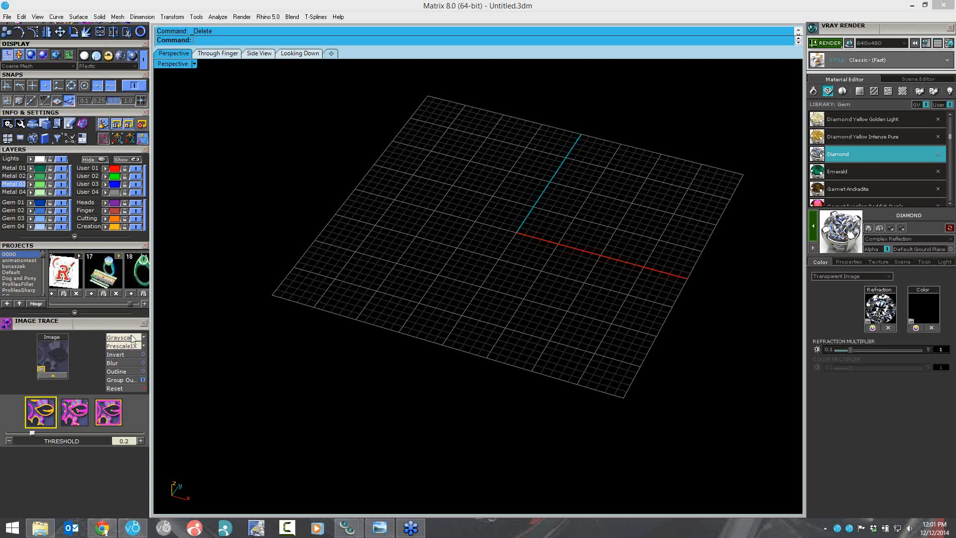
Step: Close the Image Trace settings and start a new model without saving the current one
{"action": "left_click", "coordinate": [144, 323]}
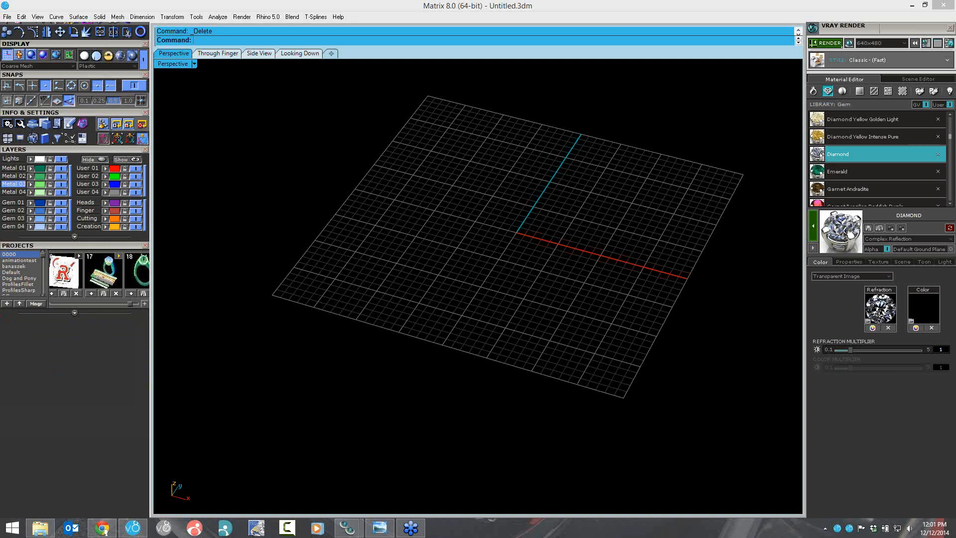
{"action": "key", "text": "alt+f"}
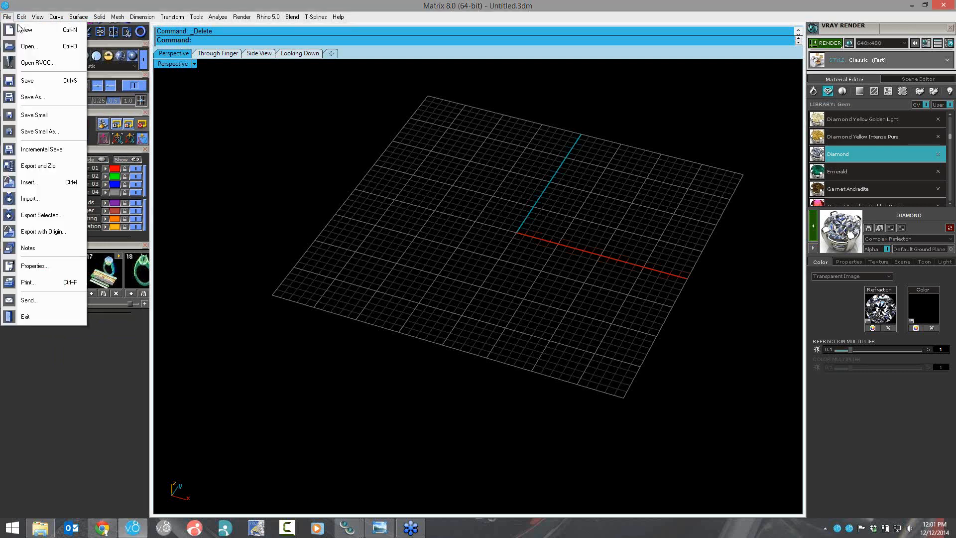
{"action": "key", "text": "Return"}
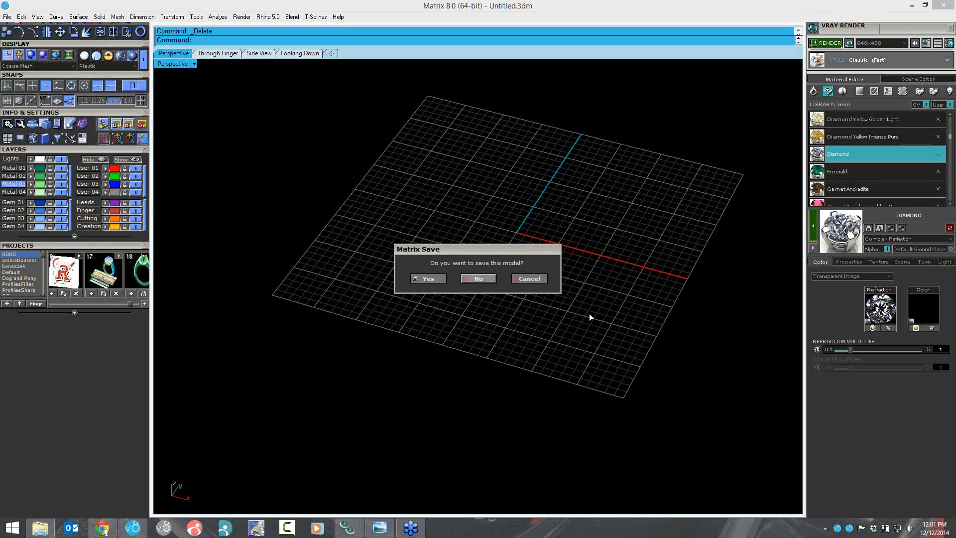
{"action": "key", "text": "n"}
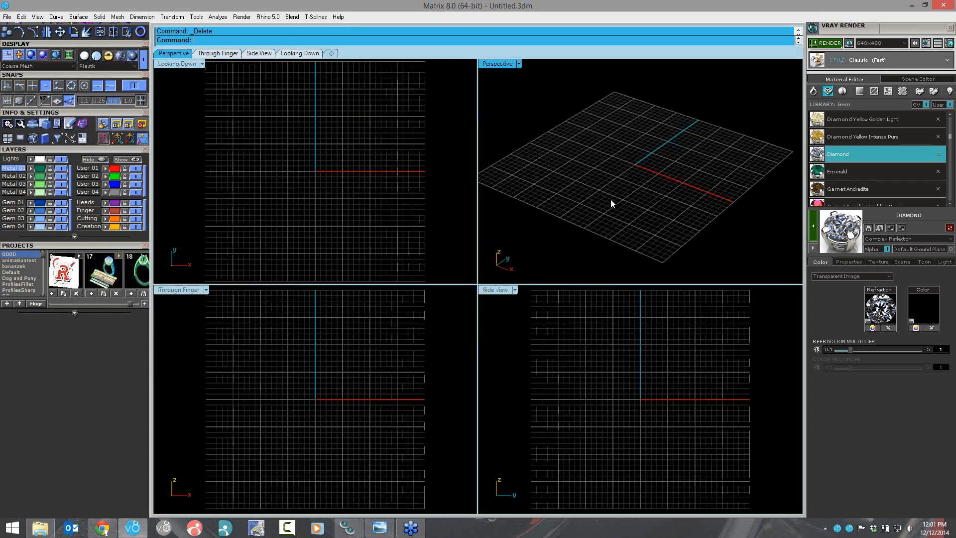
Step: Show the F6 menu, look through its modes and actions with nothing selected, and close it again
{"action": "key", "text": "F6"}
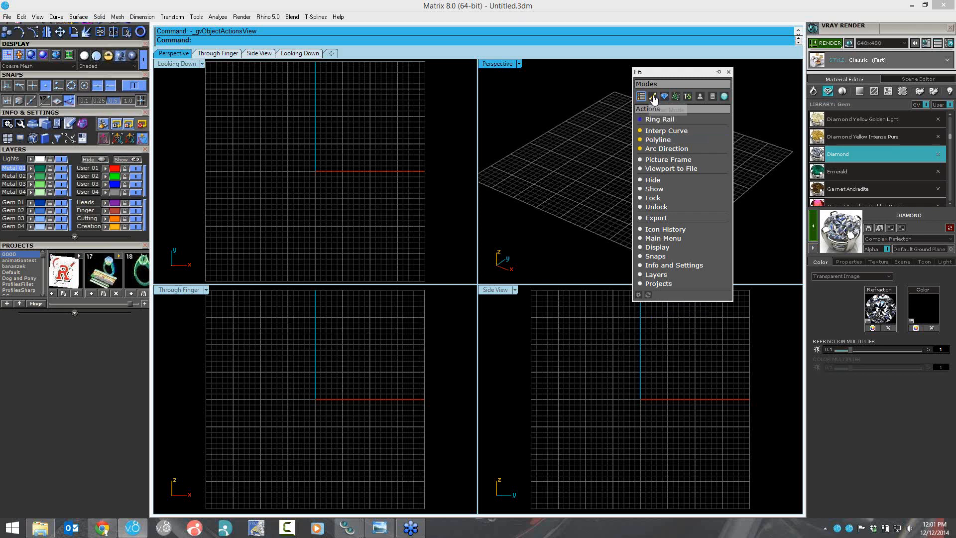
{"action": "left_click", "coordinate": [700, 119]}
{"action": "left_click", "coordinate": [689, 180]}
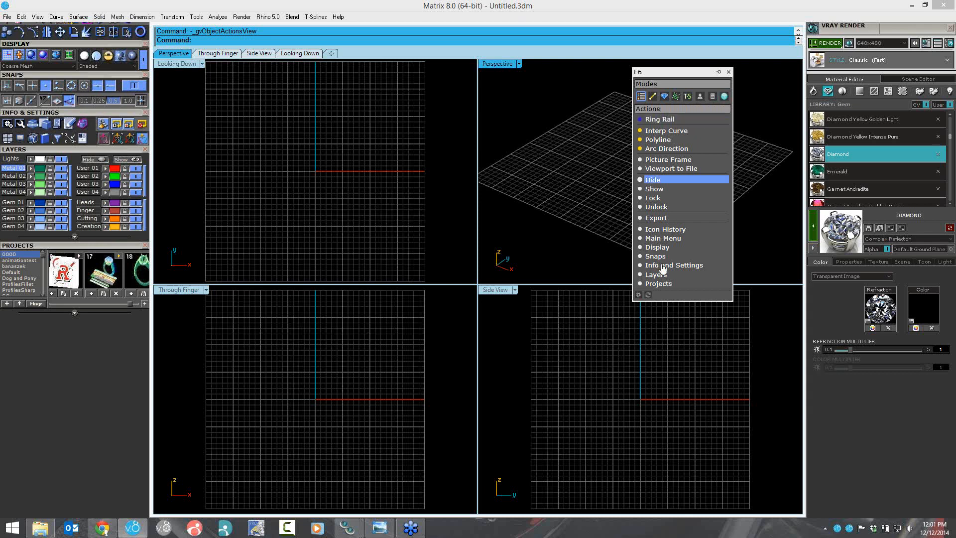
{"action": "left_click", "coordinate": [662, 266]}
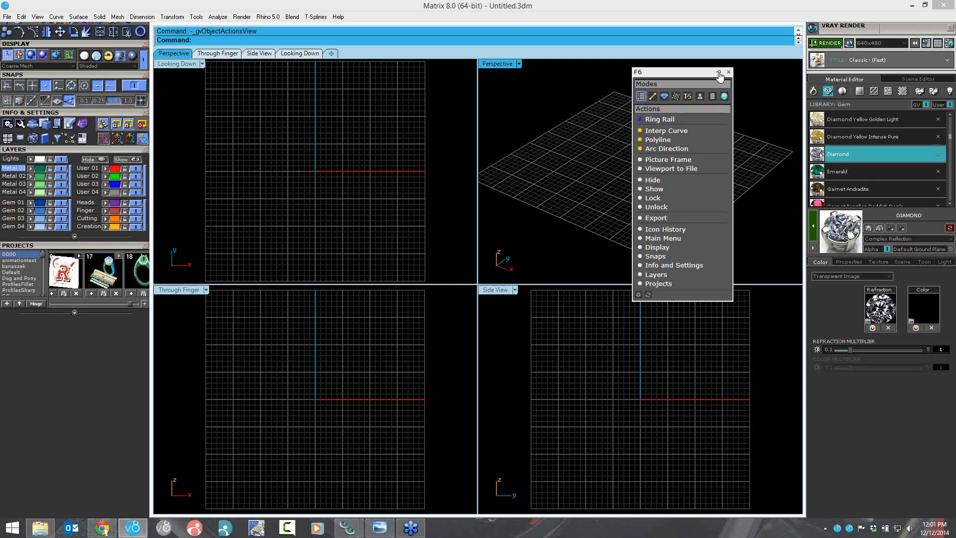
{"action": "left_click", "coordinate": [719, 73]}
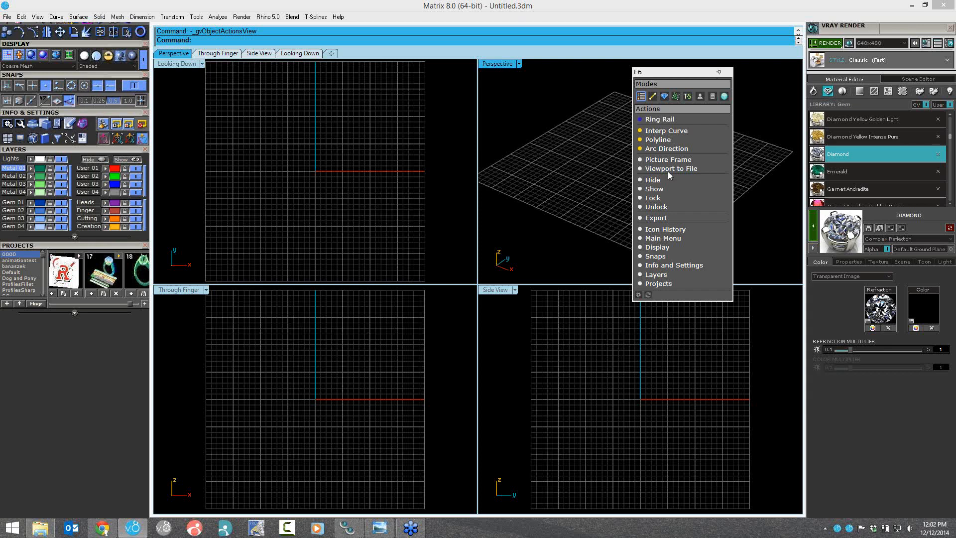
{"action": "key", "text": "F6"}
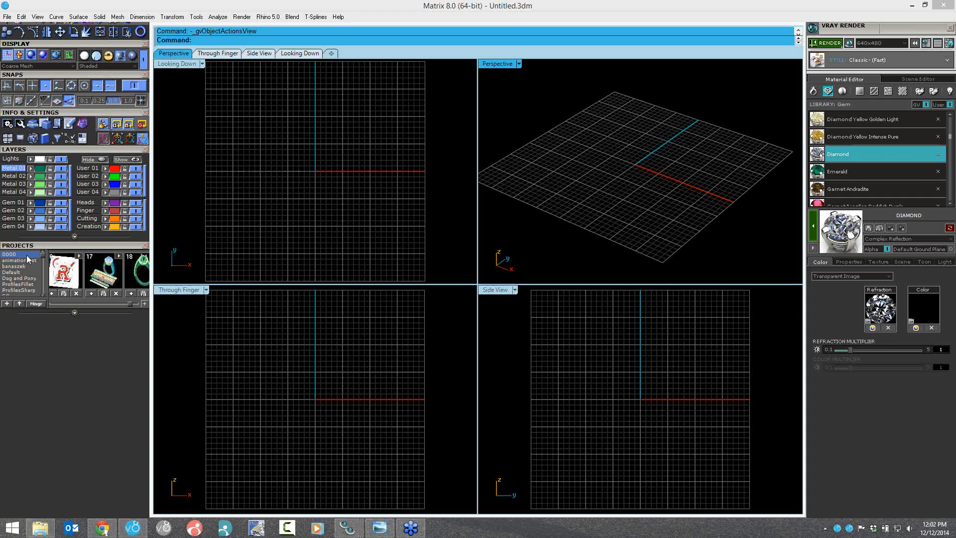
Step: Open the Project Manager and browse the saved version files of the Dog and Pony project
{"action": "left_click", "coordinate": [36, 300]}
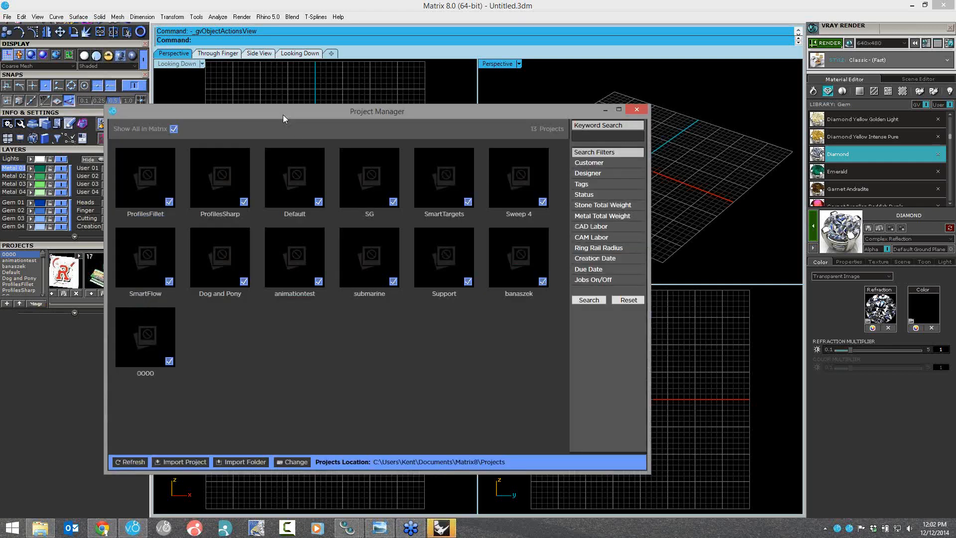
{"action": "left_click_drag", "start_coordinate": [282, 114], "coordinate": [400, 93]}
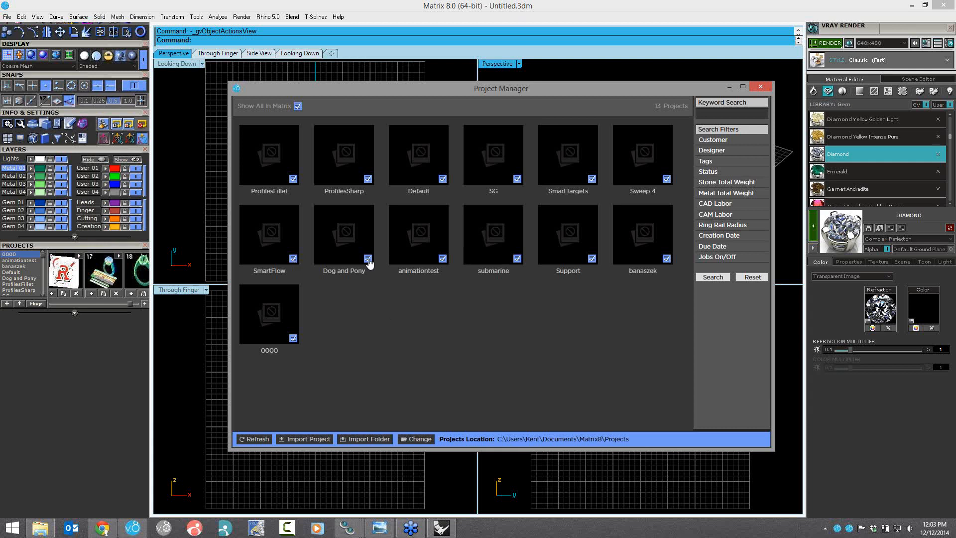
{"action": "left_click", "coordinate": [294, 260]}
{"action": "left_click", "coordinate": [293, 258]}
{"action": "left_click", "coordinate": [367, 258]}
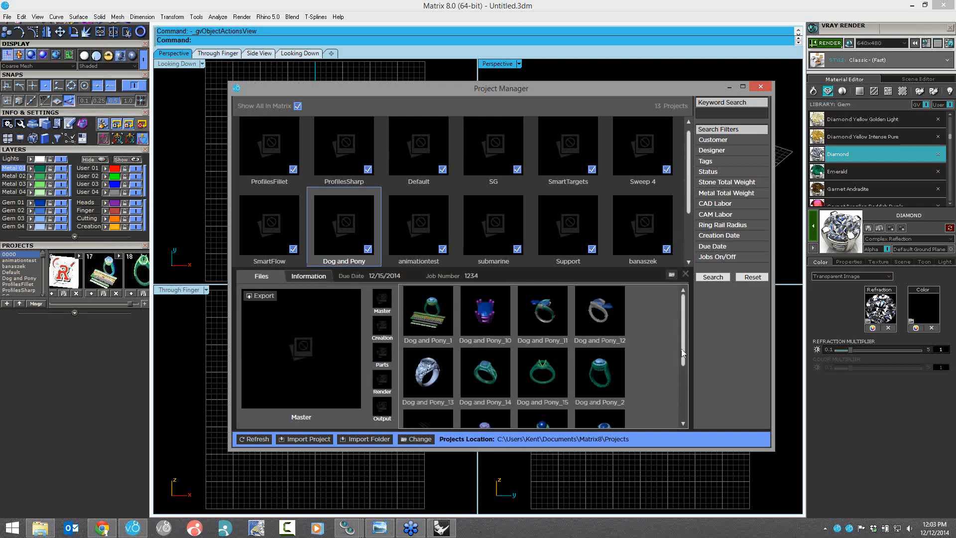
{"action": "scroll", "coordinate": [683, 387], "scroll_direction": "down", "scroll_amount": 3}
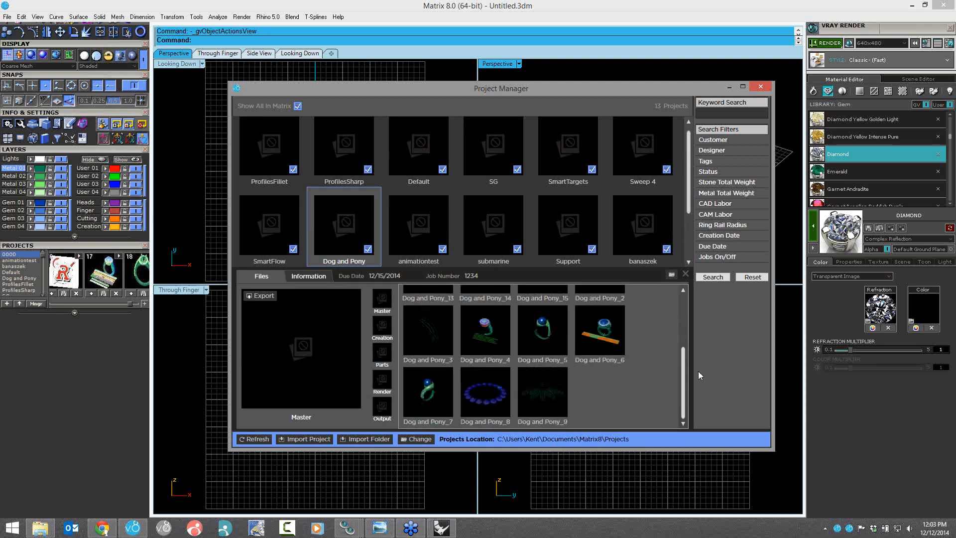
{"action": "left_click_drag", "start_coordinate": [684, 351], "coordinate": [680, 304]}
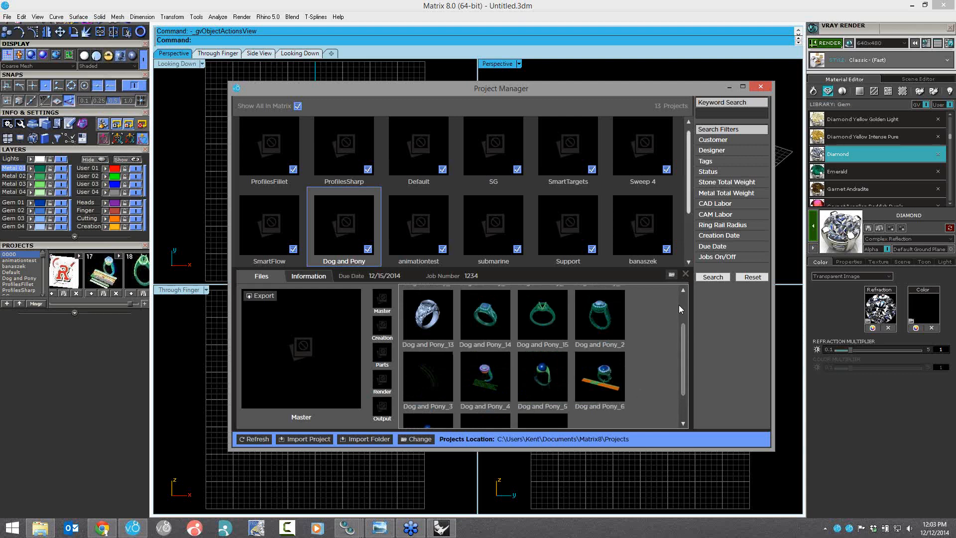
Step: Review the Dog and Pony project's information, including the customer, designer and tag choices, and close its details
{"action": "left_click", "coordinate": [311, 277]}
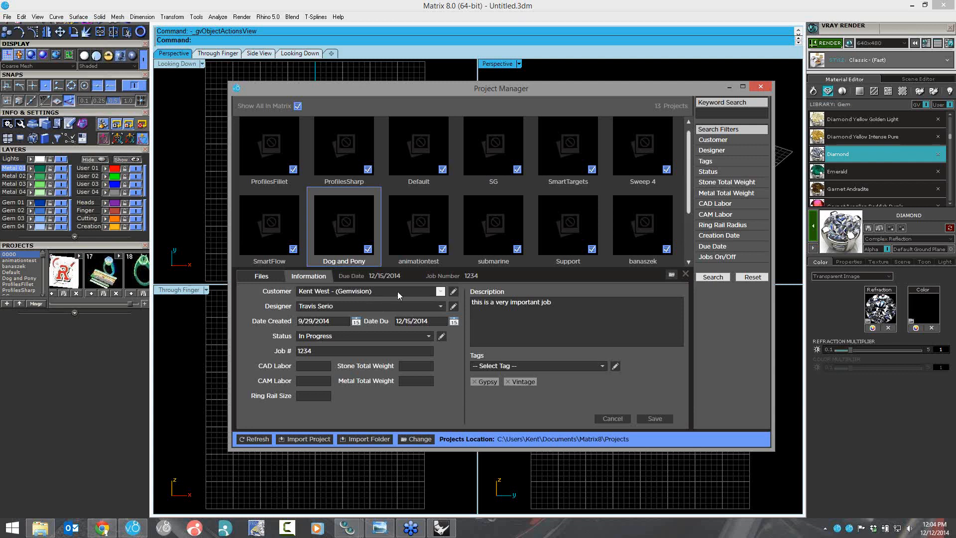
{"action": "left_click", "coordinate": [426, 291]}
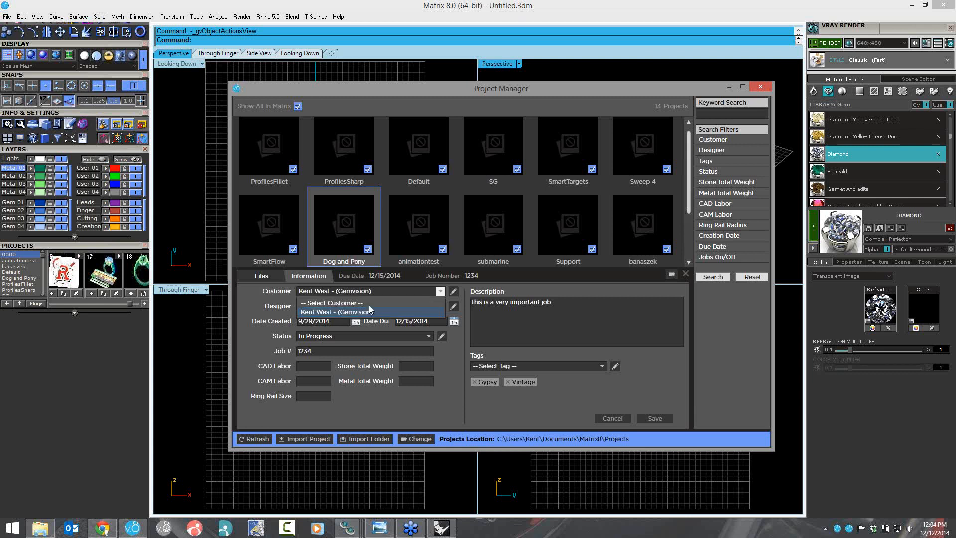
{"action": "left_click", "coordinate": [414, 288]}
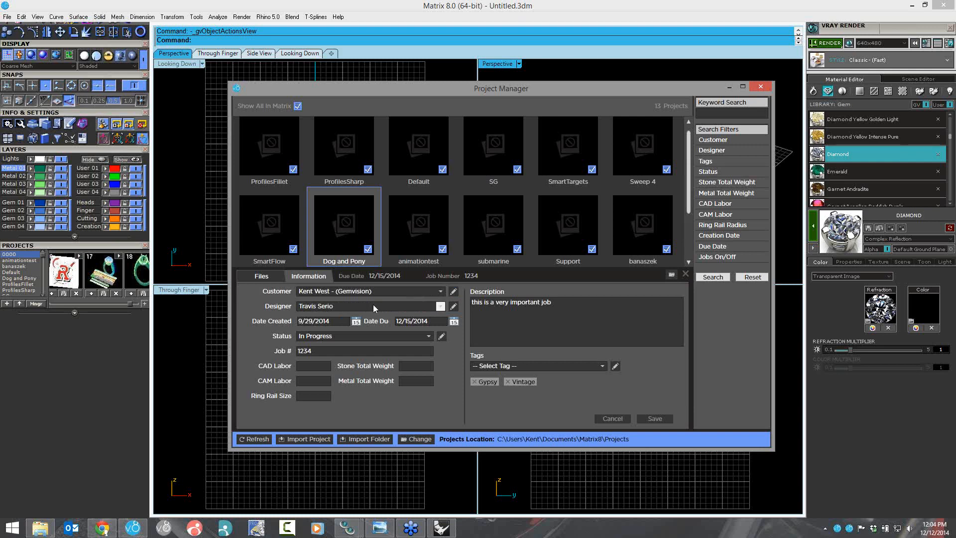
{"action": "left_click", "coordinate": [434, 306]}
{"action": "left_click", "coordinate": [342, 326]}
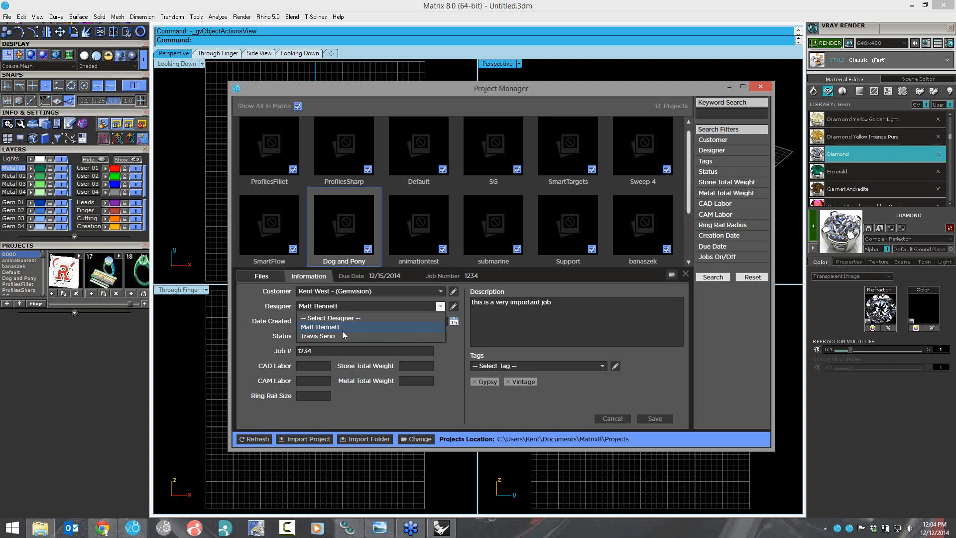
{"action": "left_click", "coordinate": [342, 334]}
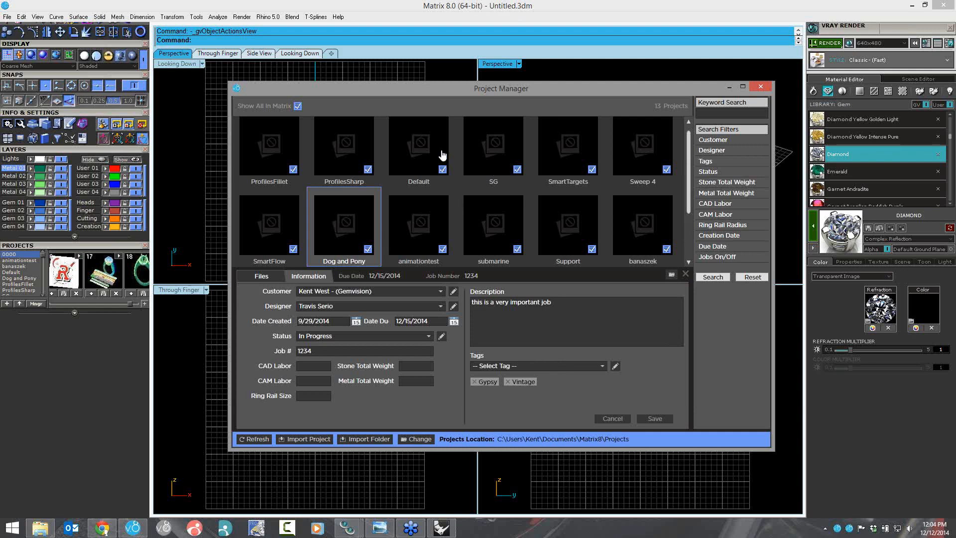
{"action": "left_click", "coordinate": [601, 365]}
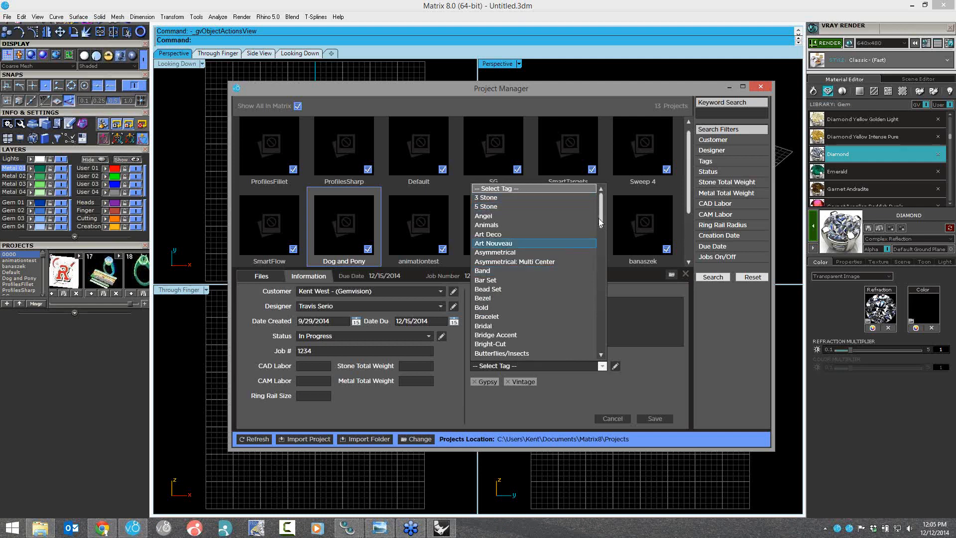
{"action": "left_click", "coordinate": [638, 356]}
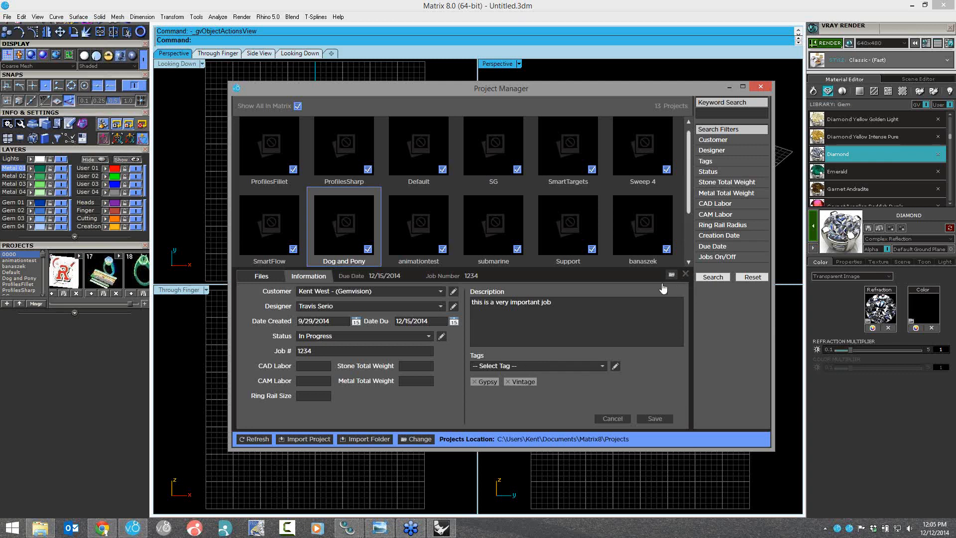
{"action": "left_click", "coordinate": [663, 286]}
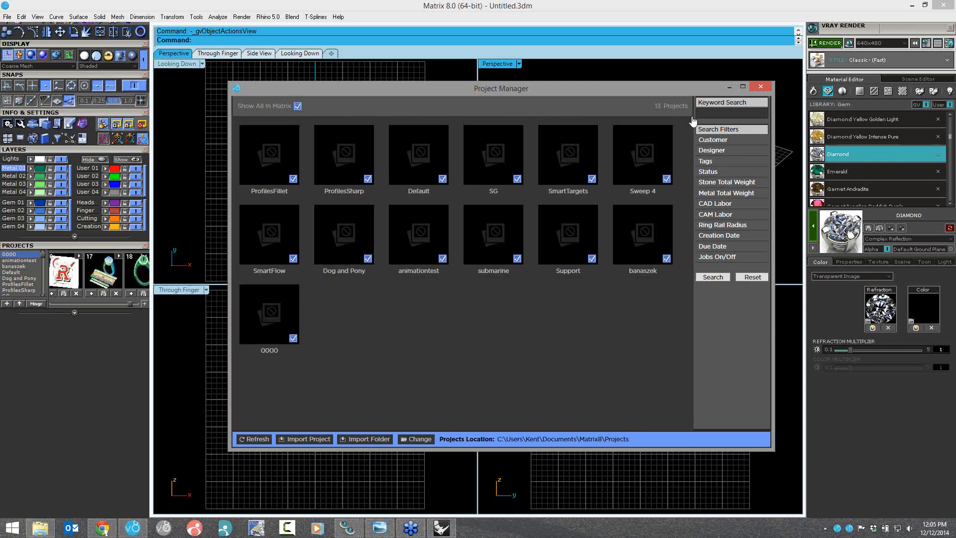
Step: Search the projects by the listed customer, clear the customer filter and list all projects again
{"action": "left_click", "coordinate": [751, 149]}
{"action": "left_click", "coordinate": [753, 153]}
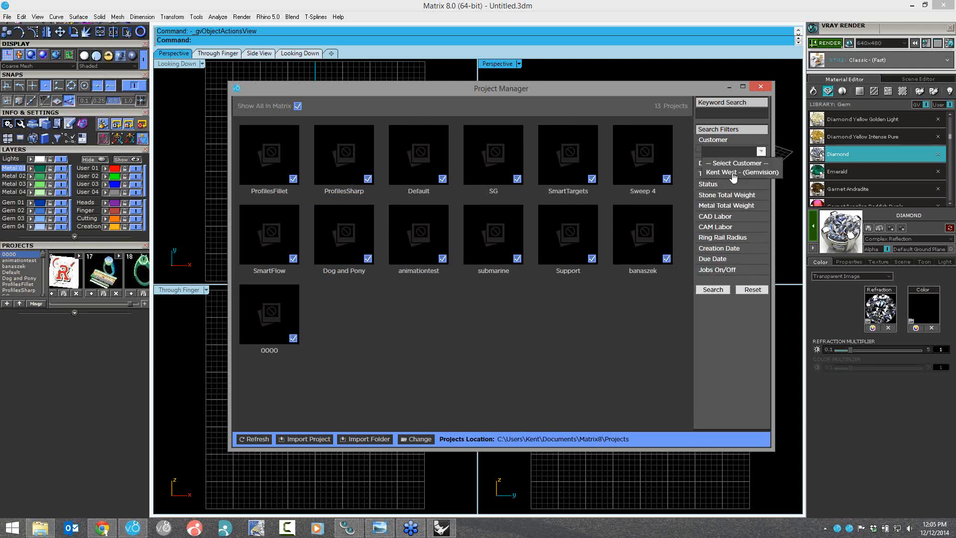
{"action": "left_click", "coordinate": [733, 172]}
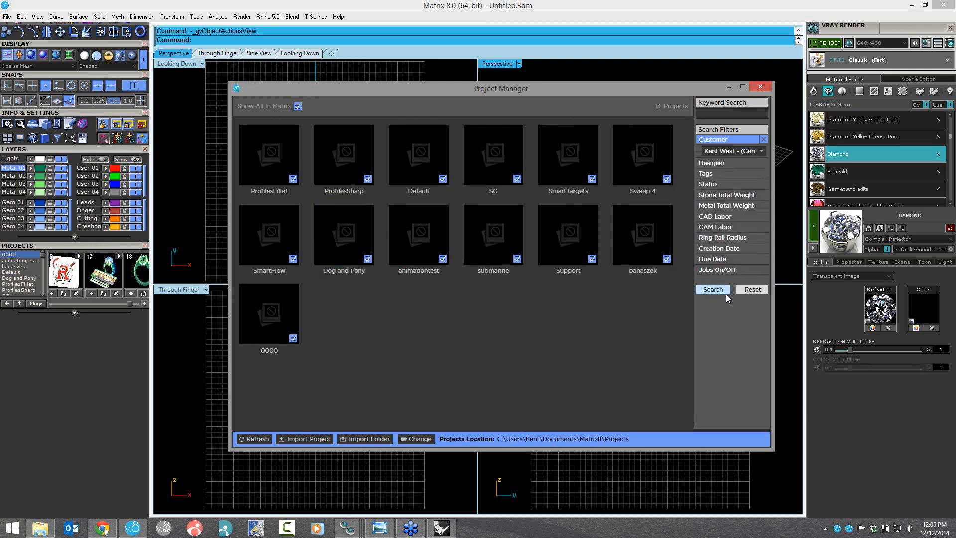
{"action": "left_click", "coordinate": [726, 294]}
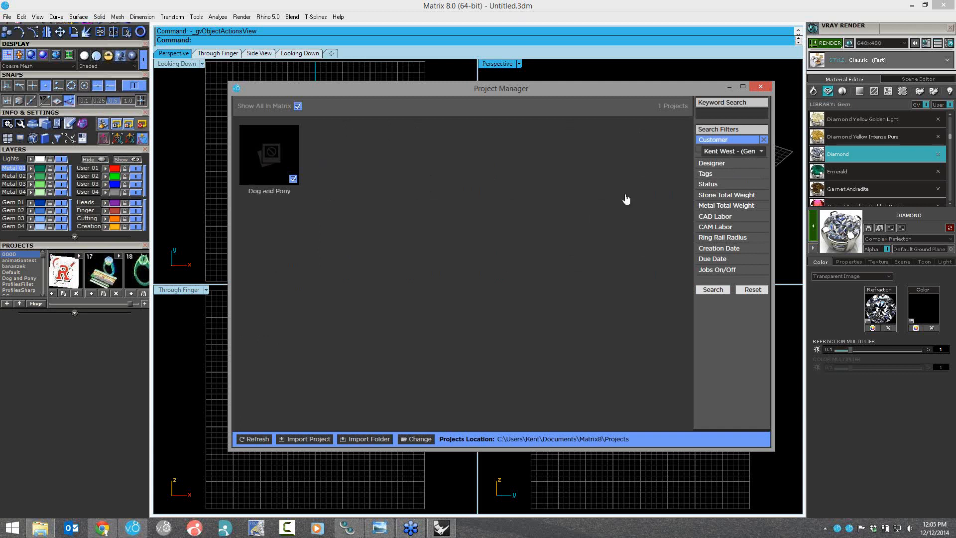
{"action": "left_click", "coordinate": [765, 141]}
{"action": "left_click", "coordinate": [712, 292]}
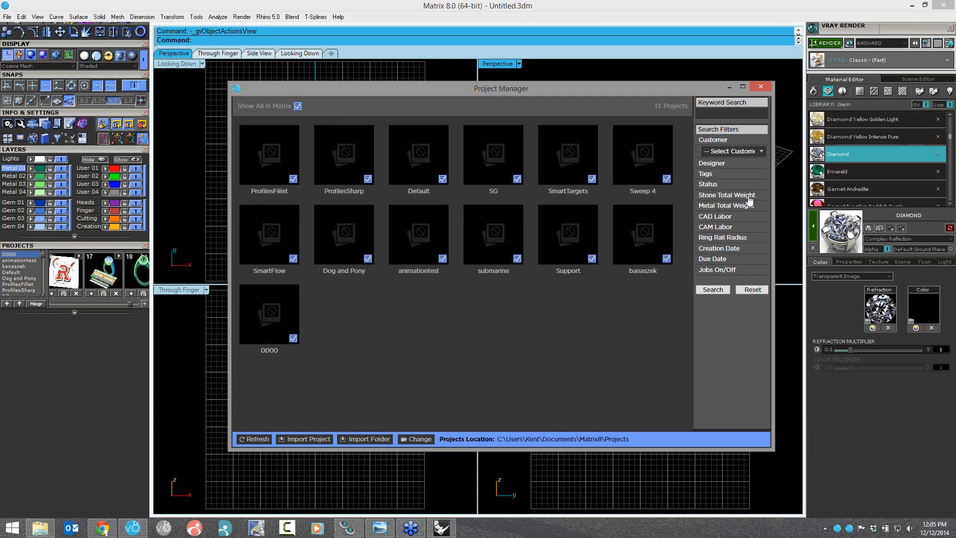
Step: Look at the Designer filter choices and search the projects by the Vintage tag
{"action": "left_click", "coordinate": [734, 169]}
{"action": "left_click", "coordinate": [760, 174]}
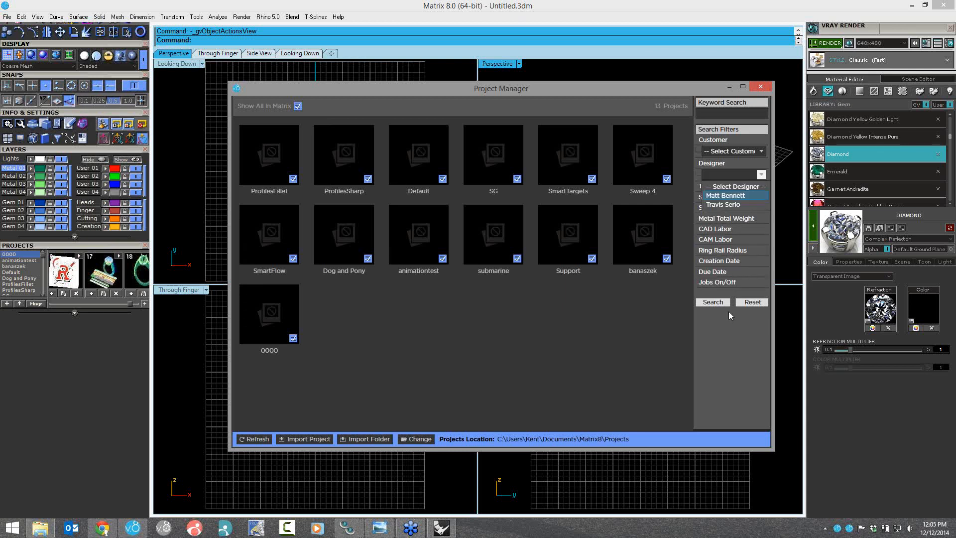
{"action": "left_click", "coordinate": [733, 210]}
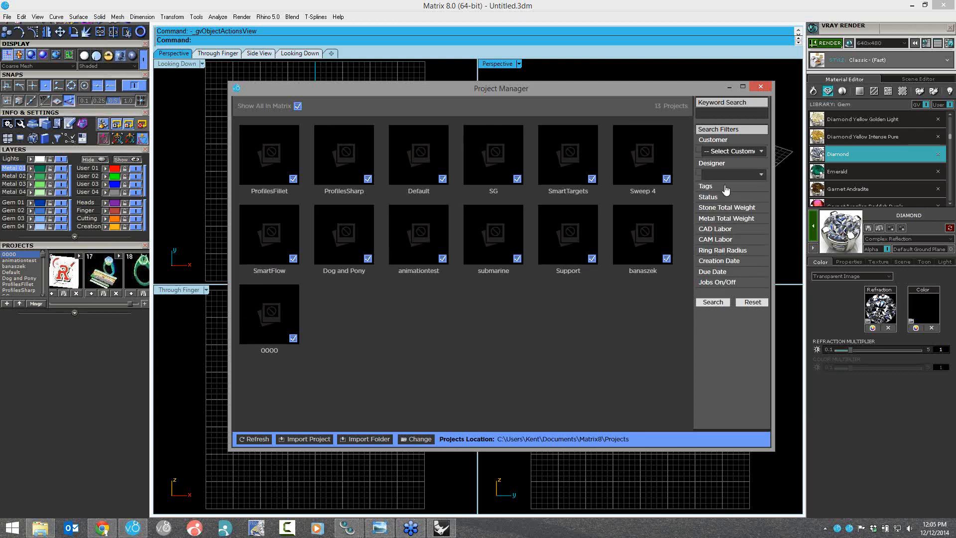
{"action": "left_click", "coordinate": [725, 189]}
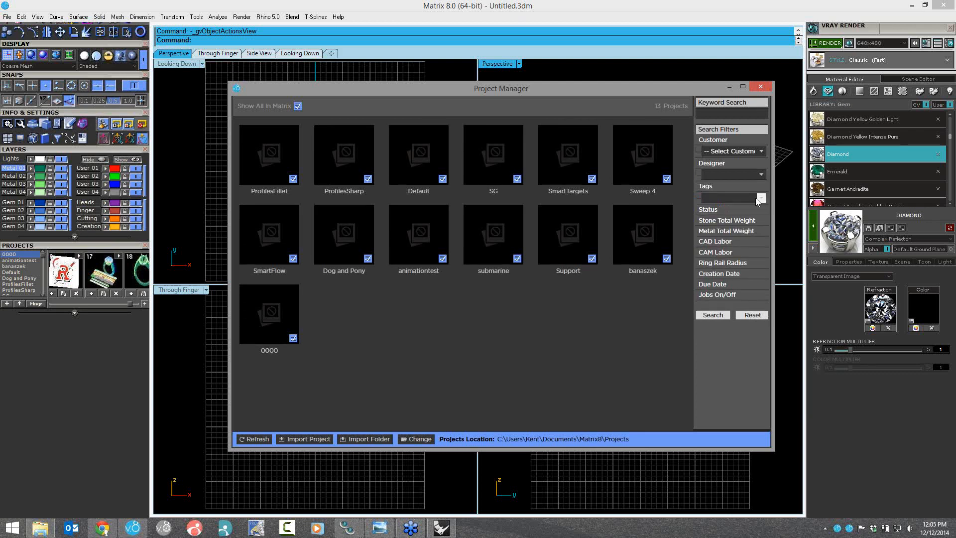
{"action": "left_click", "coordinate": [760, 198]}
{"action": "left_click_drag", "start_coordinate": [794, 239], "coordinate": [791, 378]}
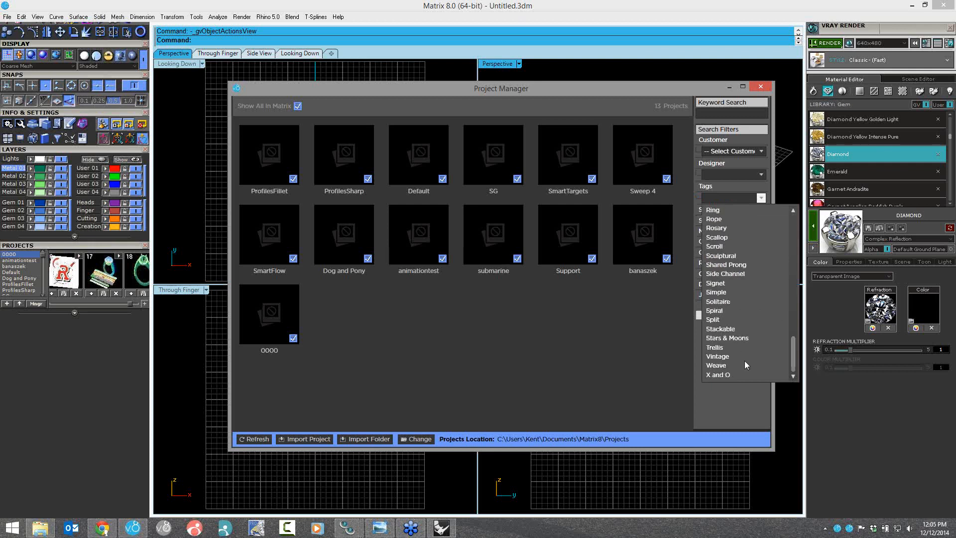
{"action": "left_click", "coordinate": [717, 357]}
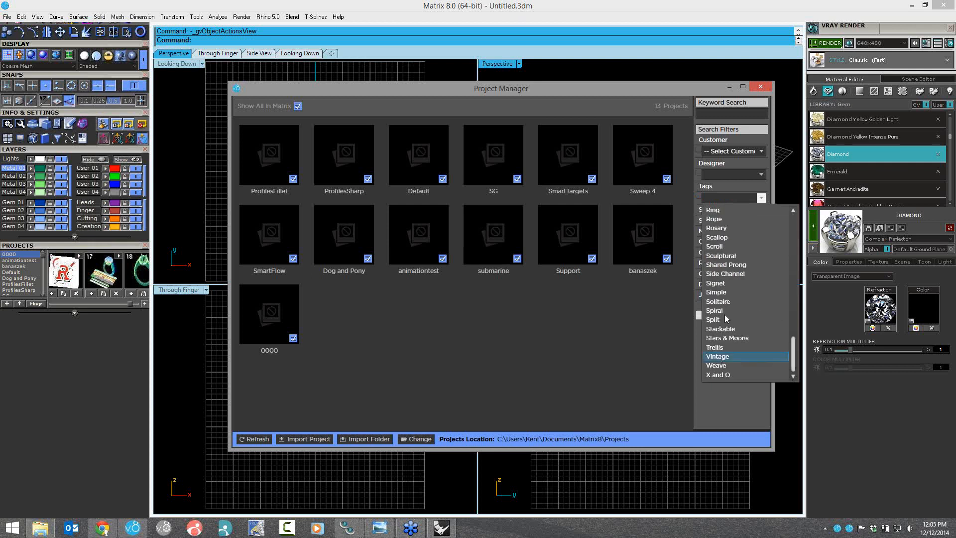
{"action": "left_click", "coordinate": [713, 328]}
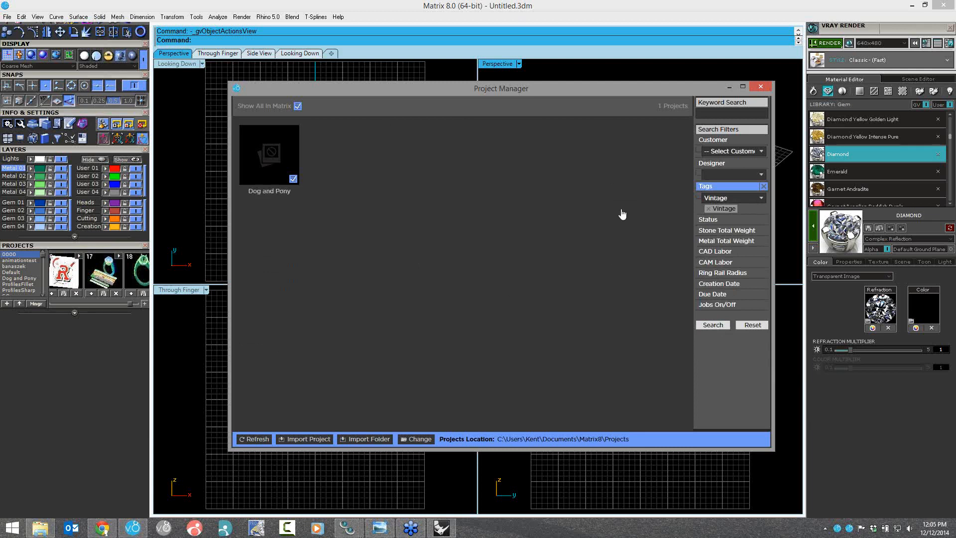
Step: Reset the project search filters, look up the Matrix7 Projects folder as a folder to import, and cancel the import
{"action": "left_click", "coordinate": [747, 324]}
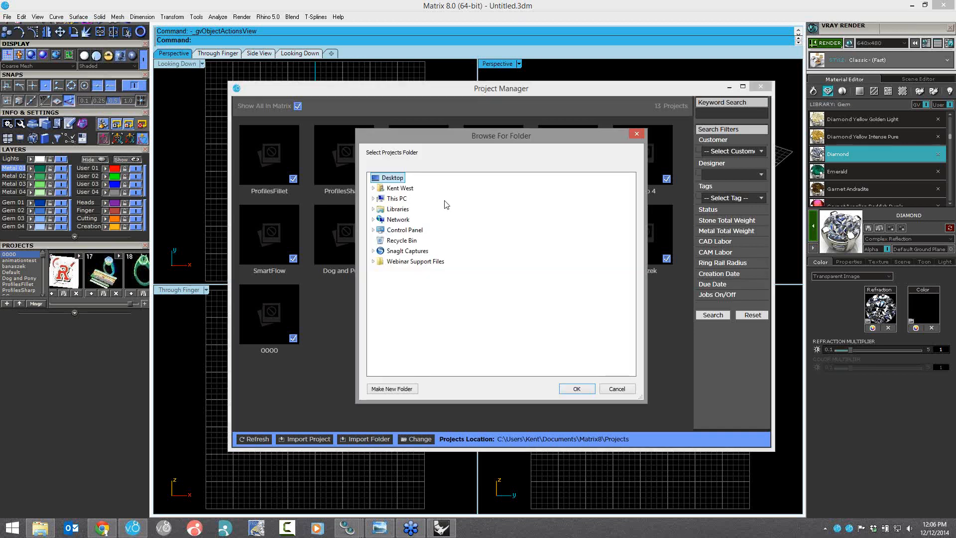
{"action": "left_click", "coordinate": [374, 199]}
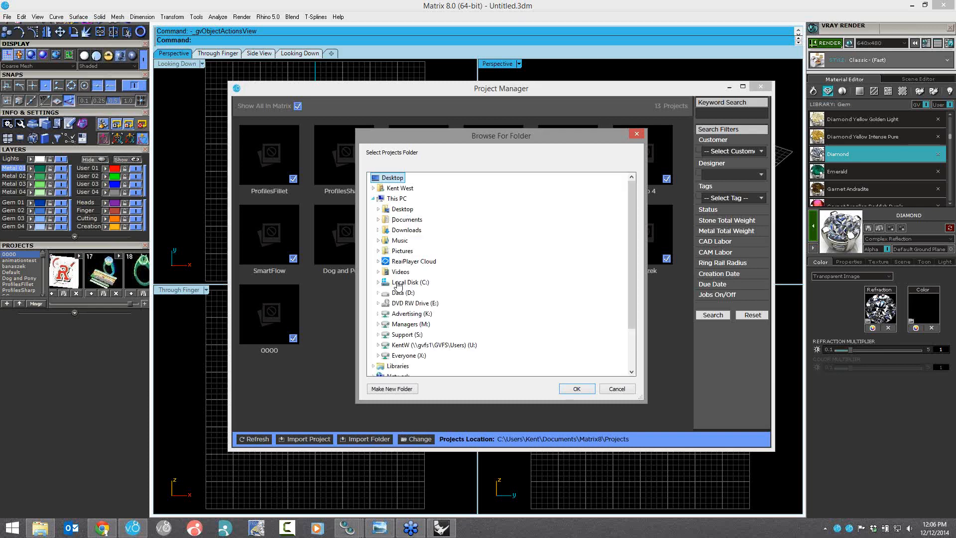
{"action": "left_click", "coordinate": [404, 355]}
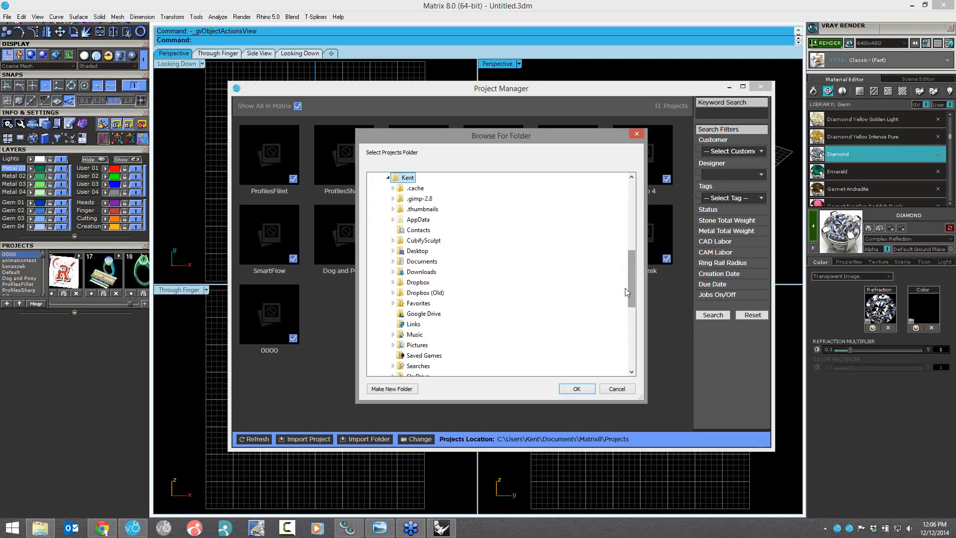
{"action": "left_click_drag", "start_coordinate": [629, 289], "coordinate": [629, 313]}
{"action": "left_click", "coordinate": [421, 179]}
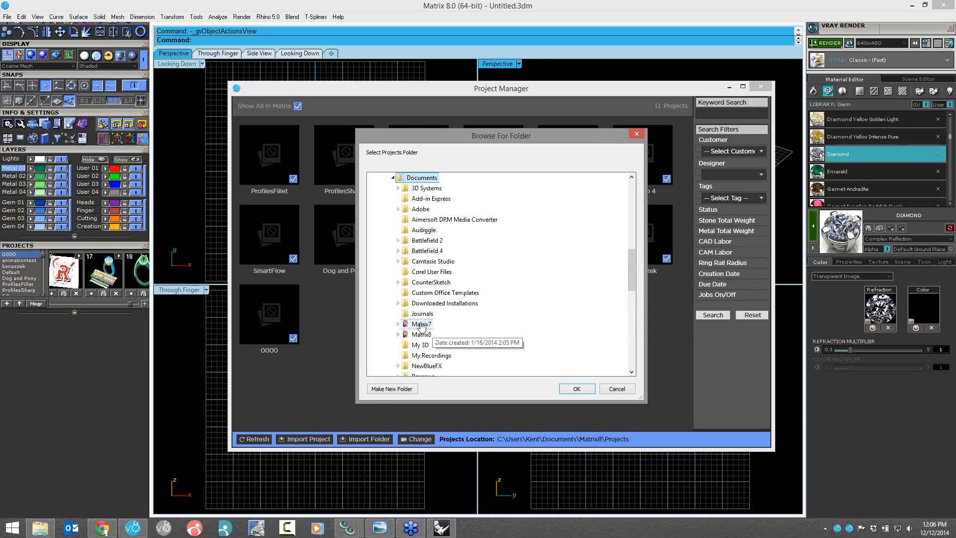
{"action": "double_click", "coordinate": [421, 324]}
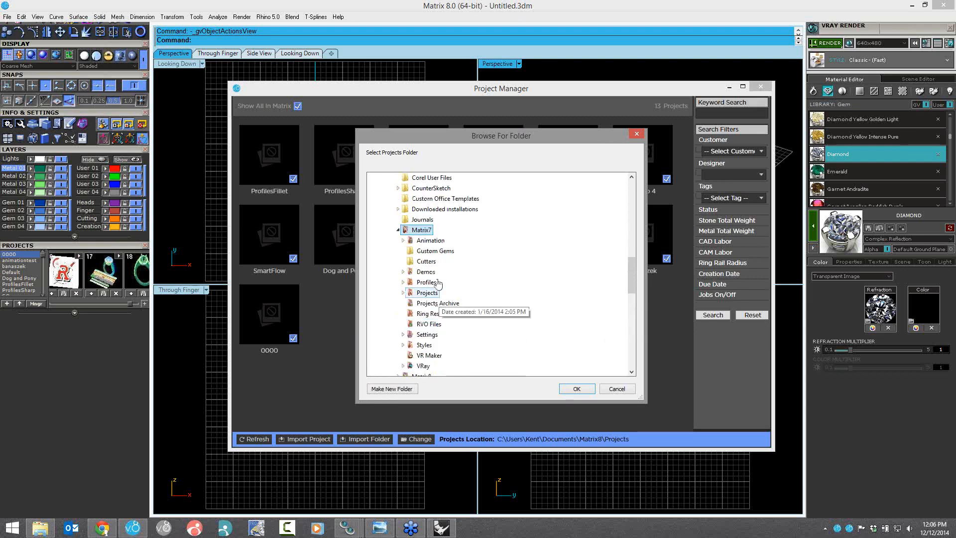
{"action": "double_click", "coordinate": [429, 292]}
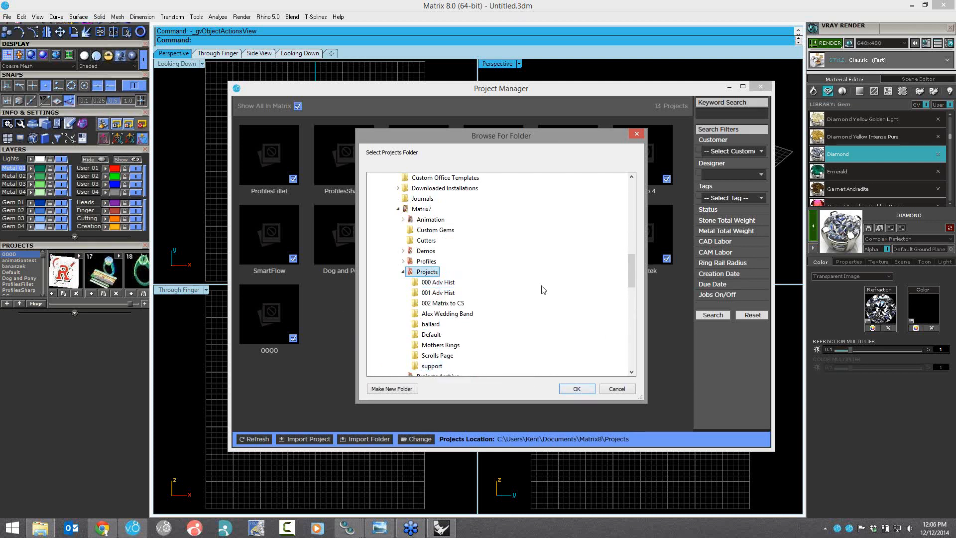
{"action": "left_click", "coordinate": [618, 390]}
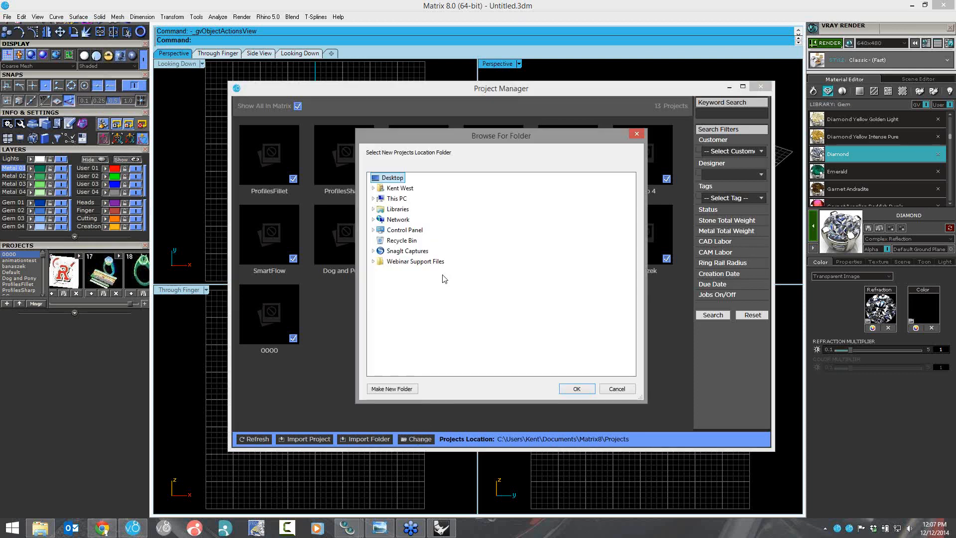
Step: Browse to the Webinar folder inside Dropbox as a new projects location and cancel the location change
{"action": "left_click", "coordinate": [373, 199]}
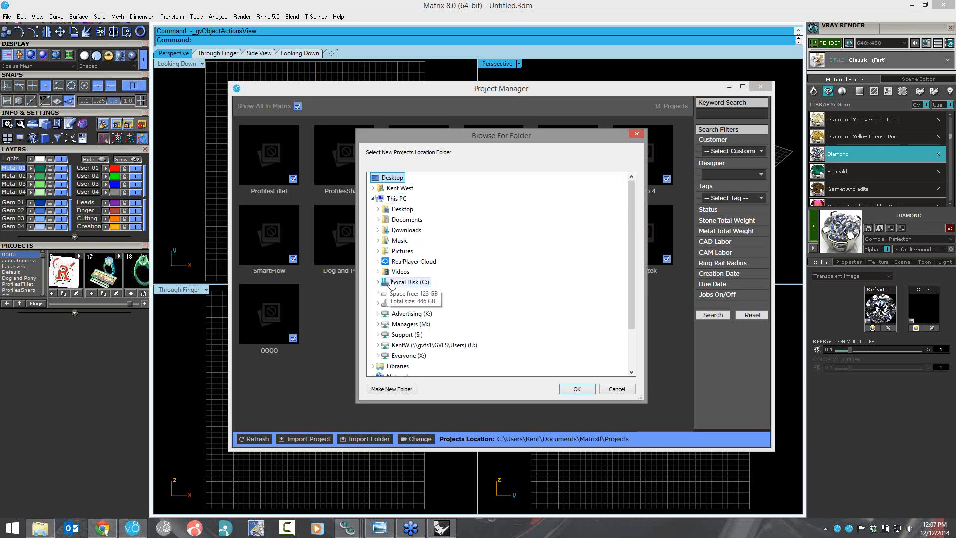
{"action": "double_click", "coordinate": [392, 282]}
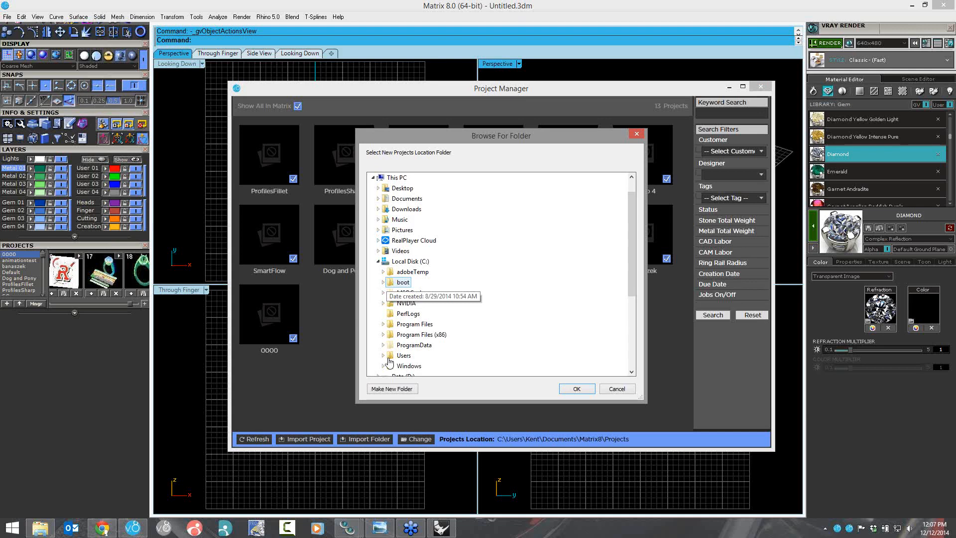
{"action": "left_click", "coordinate": [382, 355]}
{"action": "left_click", "coordinate": [388, 345]}
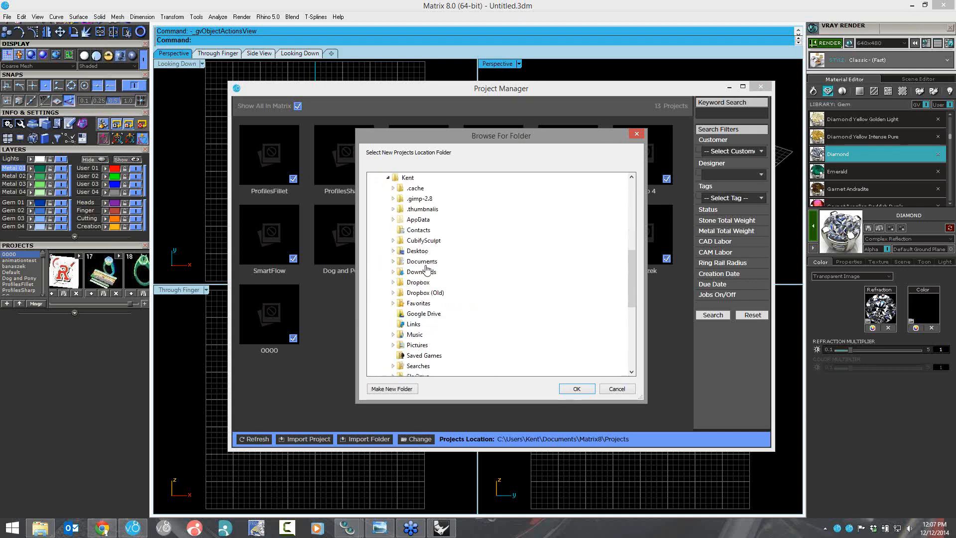
{"action": "double_click", "coordinate": [423, 262]}
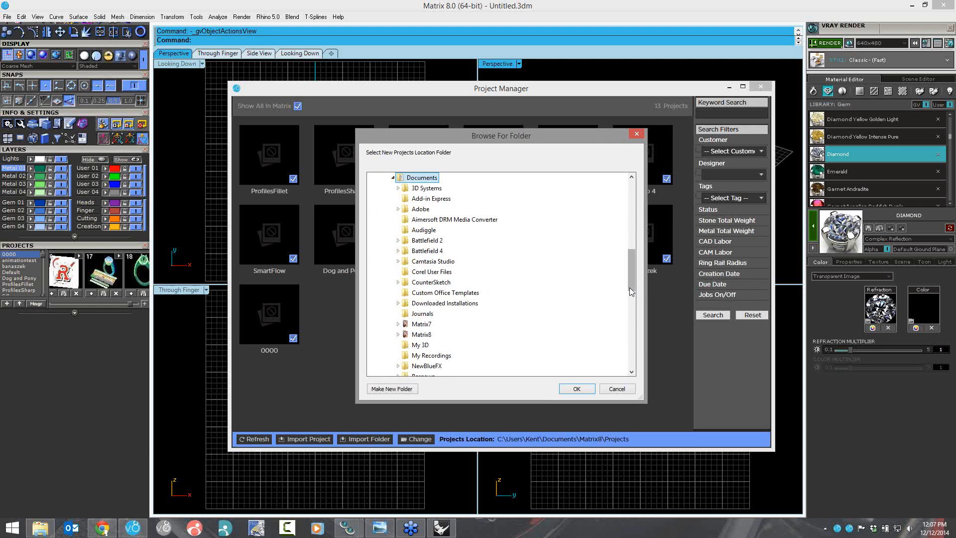
{"action": "scroll", "coordinate": [408, 318], "scroll_direction": "down", "scroll_amount": 3}
{"action": "scroll", "coordinate": [408, 317], "scroll_direction": "down", "scroll_amount": 1}
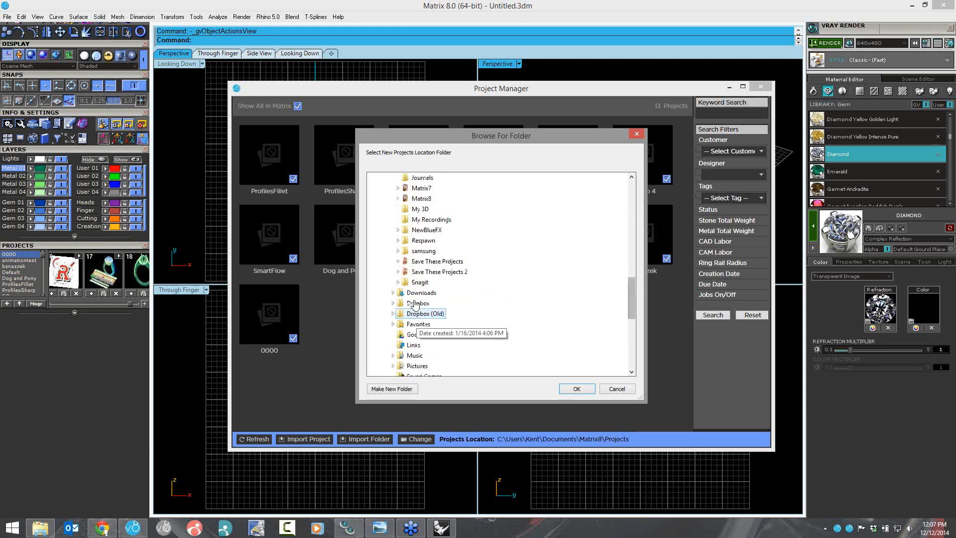
{"action": "left_click", "coordinate": [416, 303]}
{"action": "left_click", "coordinate": [423, 324]}
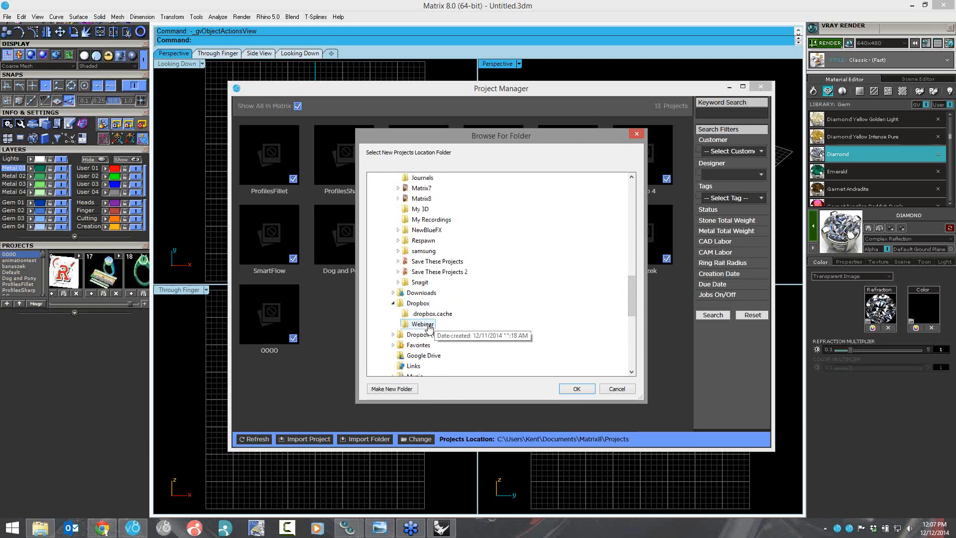
{"action": "left_click", "coordinate": [574, 389]}
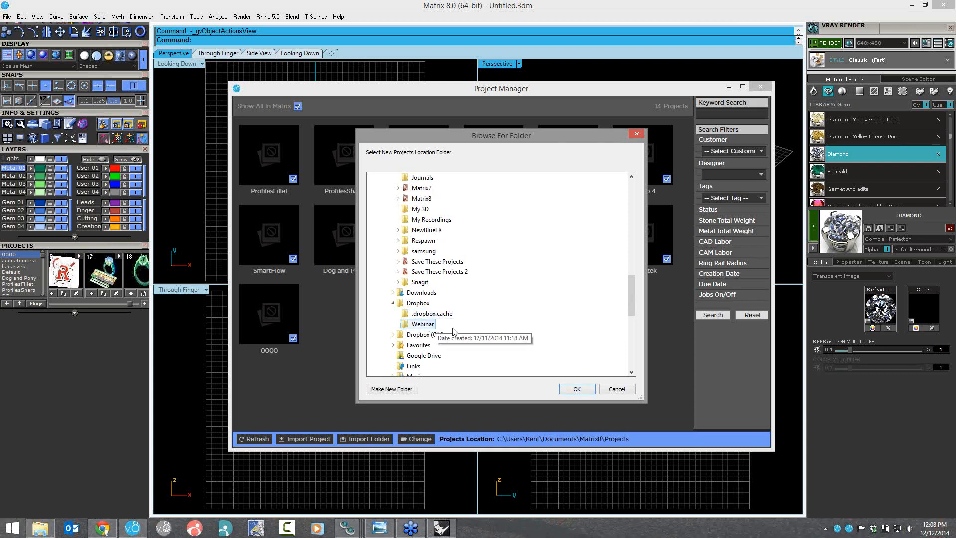
{"action": "left_click", "coordinate": [618, 390]}
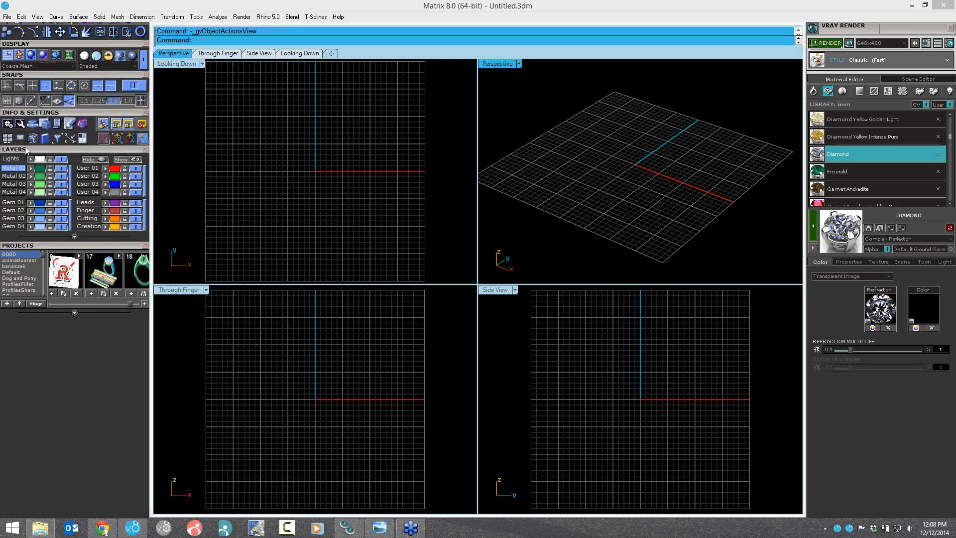
Step: Open the Stuller Findings library, look through its Bezels category and list the Heads category
{"action": "scroll", "coordinate": [26, 151], "scroll_direction": "up", "scroll_amount": 3}
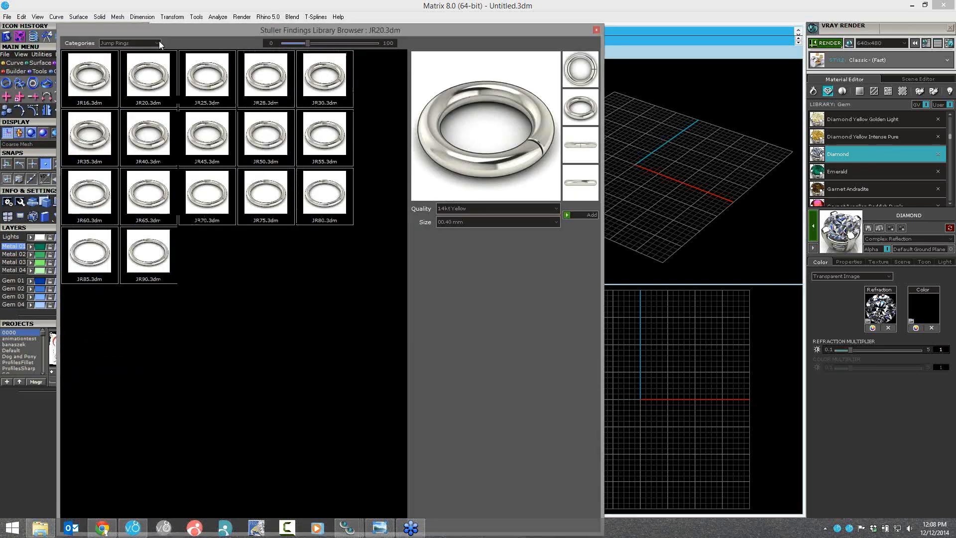
{"action": "left_click", "coordinate": [157, 43]}
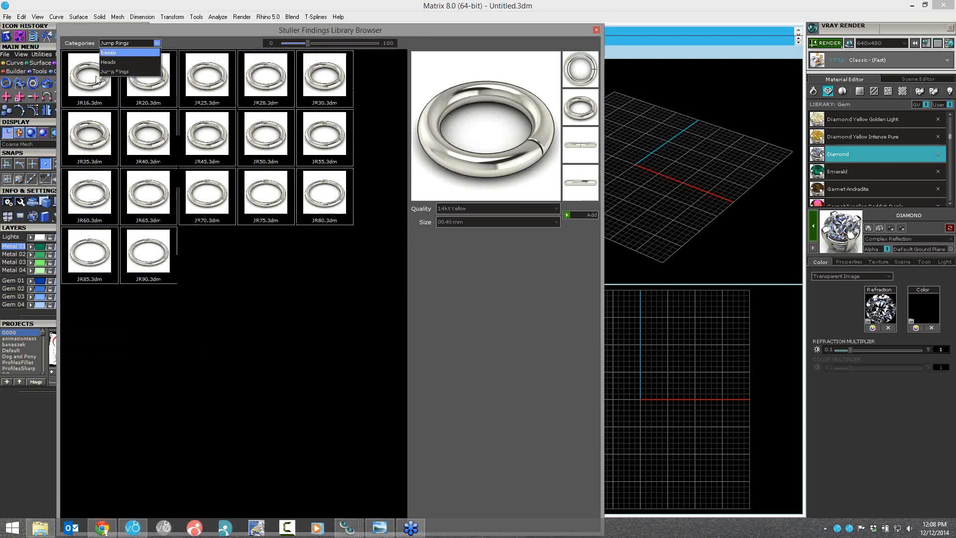
{"action": "left_click", "coordinate": [149, 52]}
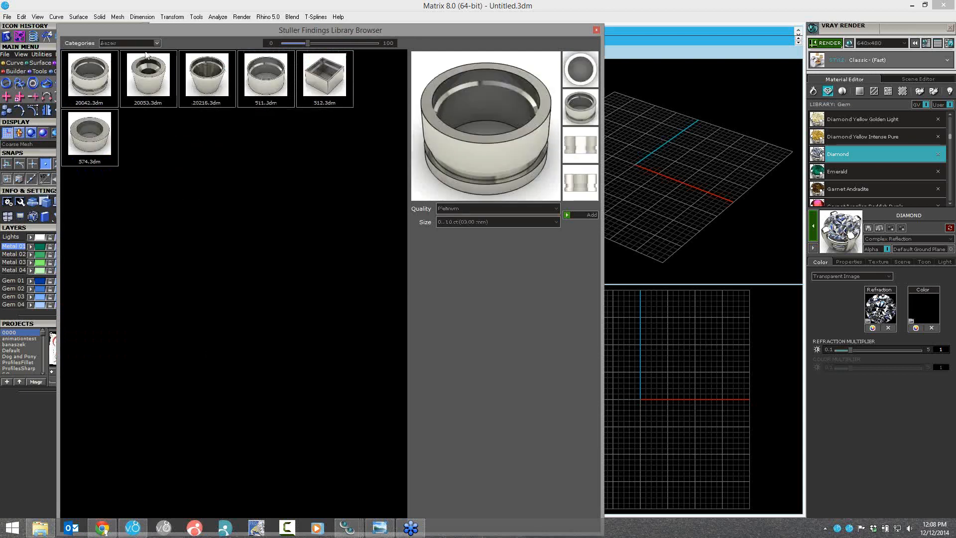
{"action": "left_click", "coordinate": [127, 43]}
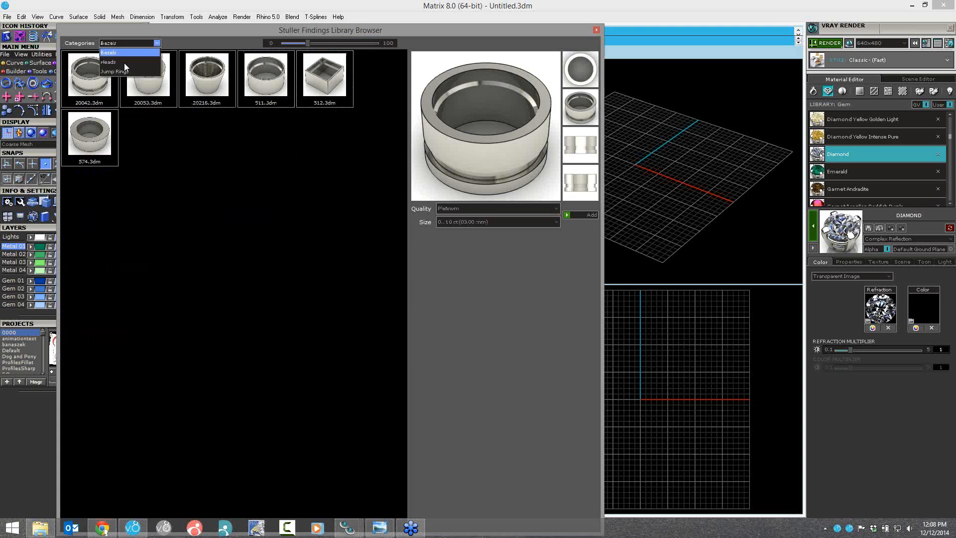
{"action": "left_click", "coordinate": [124, 63]}
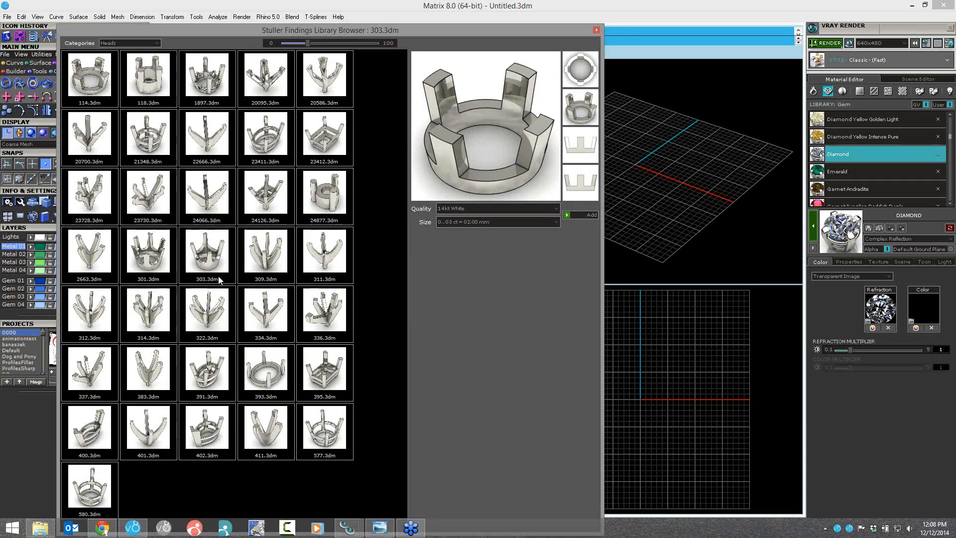
{"action": "left_click", "coordinate": [127, 43]}
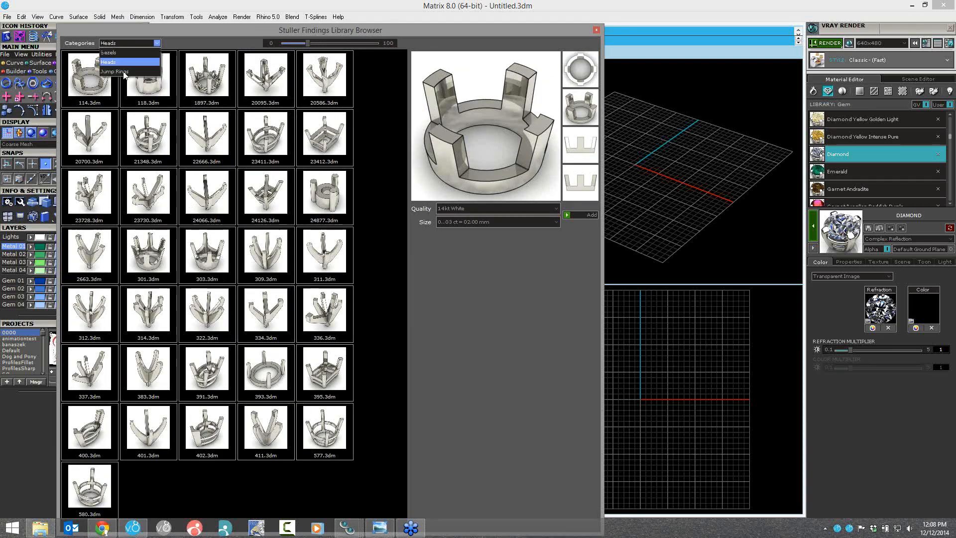
{"action": "left_click", "coordinate": [126, 63]}
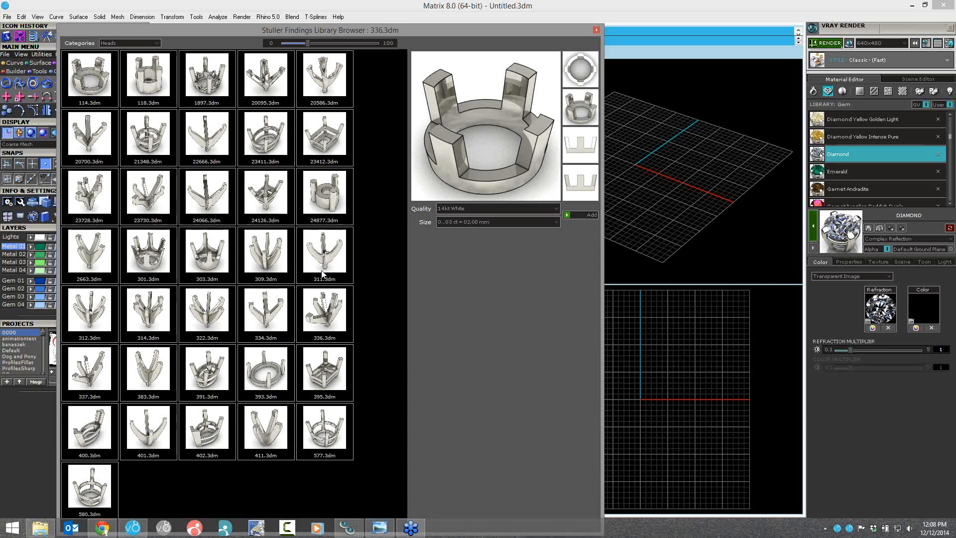
Step: Add head 311.3dm to the model in 14kt White at the 0.75 ct = 5.7-6.0 mm size
{"action": "left_click", "coordinate": [323, 256]}
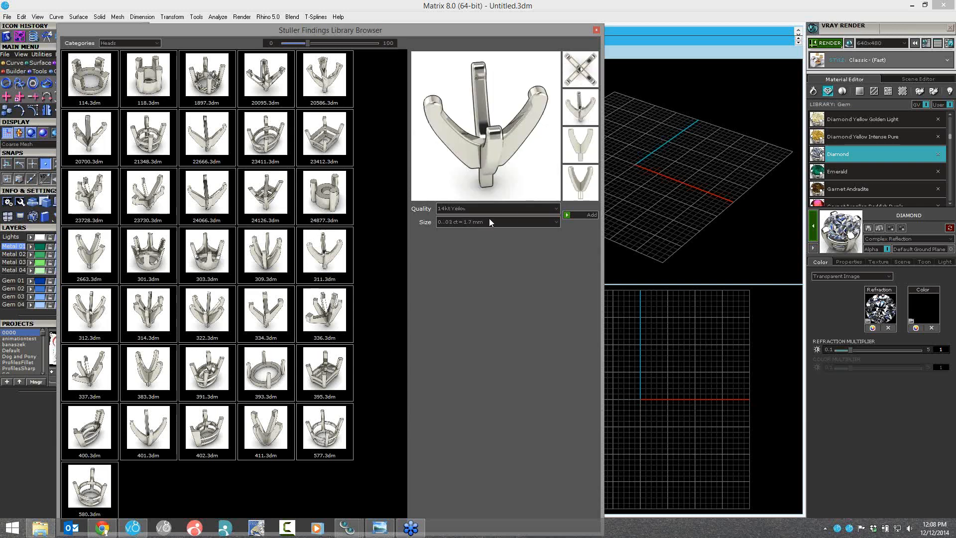
{"action": "left_click", "coordinate": [465, 208]}
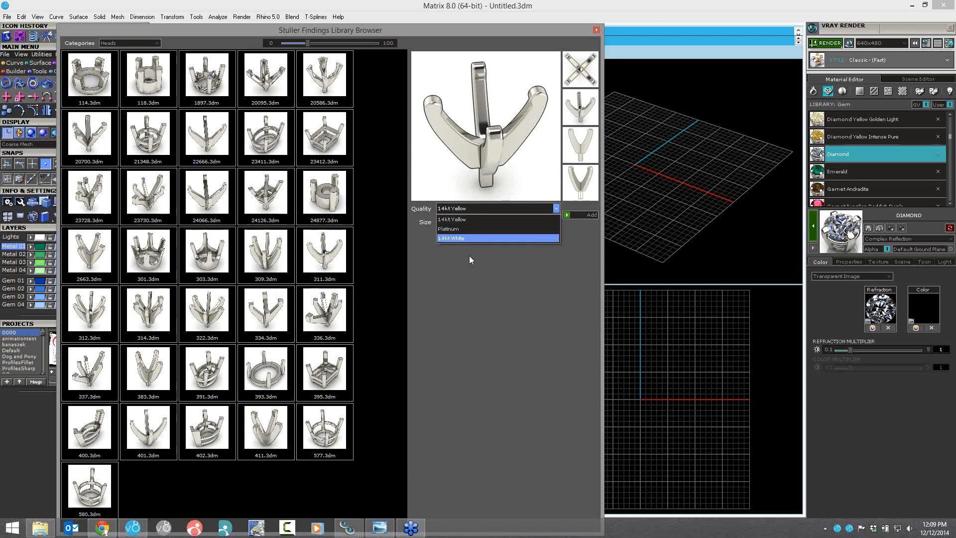
{"action": "left_click", "coordinate": [452, 238]}
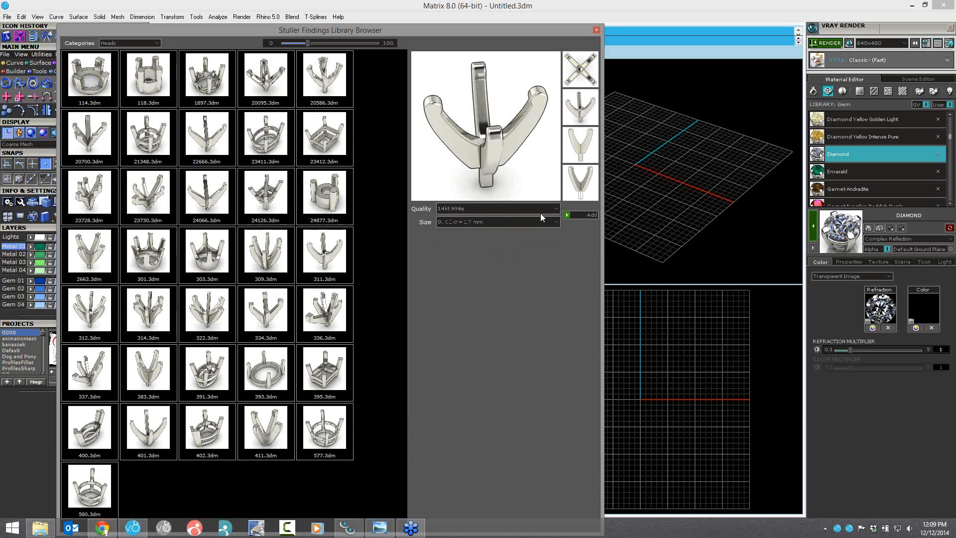
{"action": "left_click", "coordinate": [557, 220]}
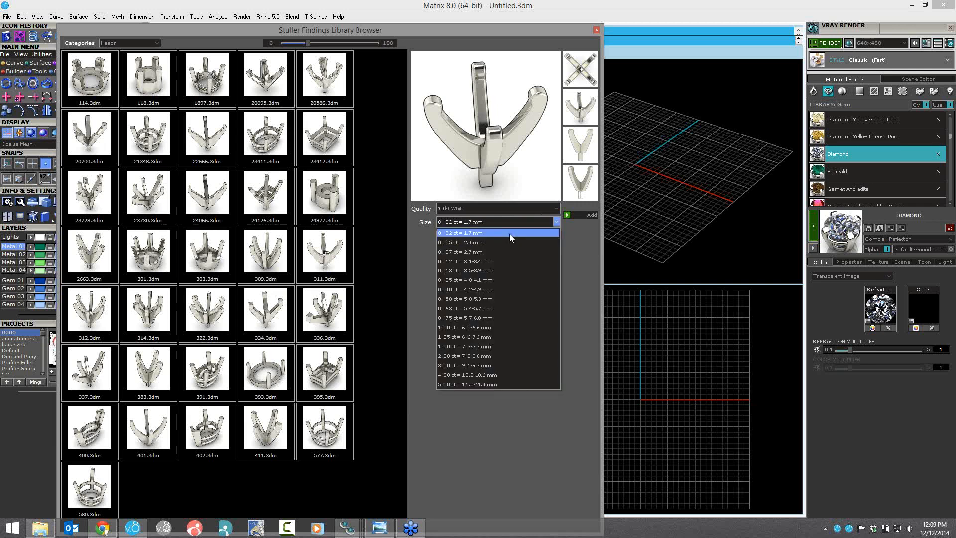
{"action": "left_click", "coordinate": [461, 318]}
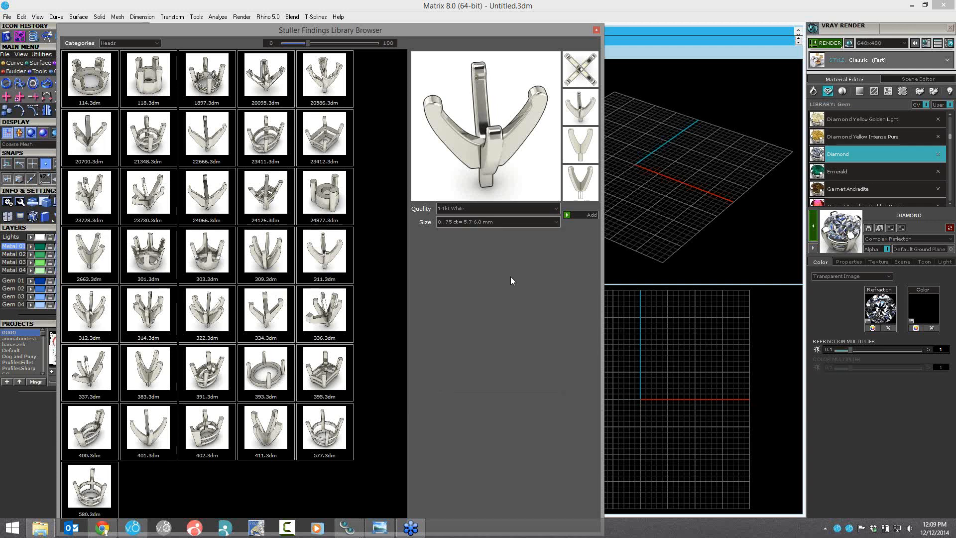
{"action": "left_click", "coordinate": [568, 218]}
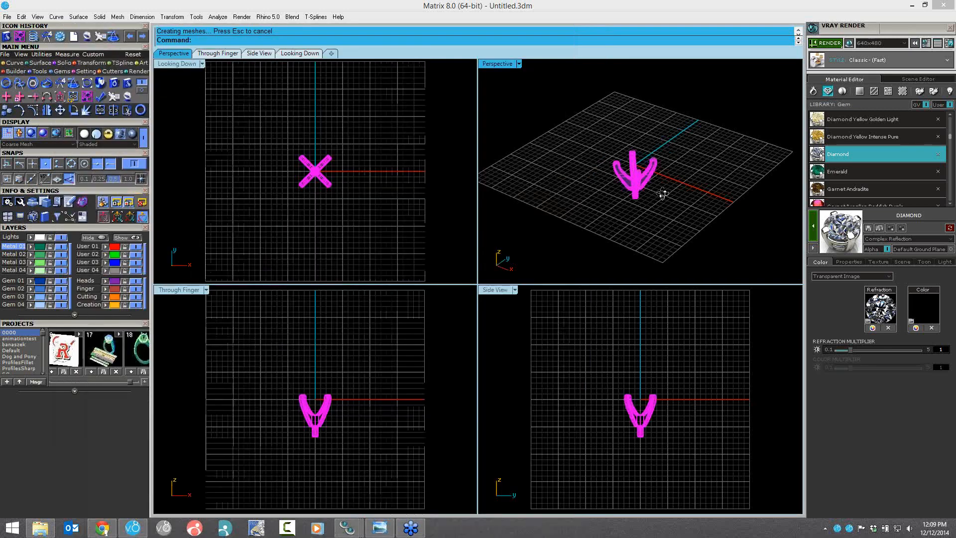
{"action": "right_click_drag", "start_coordinate": [663, 193], "coordinate": [630, 160]}
{"action": "scroll", "coordinate": [643, 180], "scroll_direction": "up", "scroll_amount": 3}
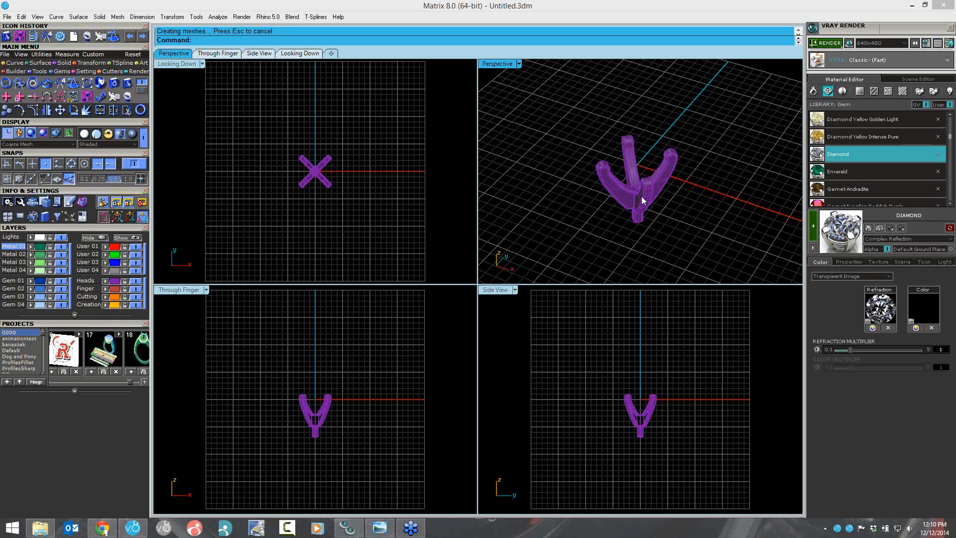
Step: Open the Bermark library and browse its Engagement and Engagement Matching ring categories
{"action": "left_click", "coordinate": [115, 85]}
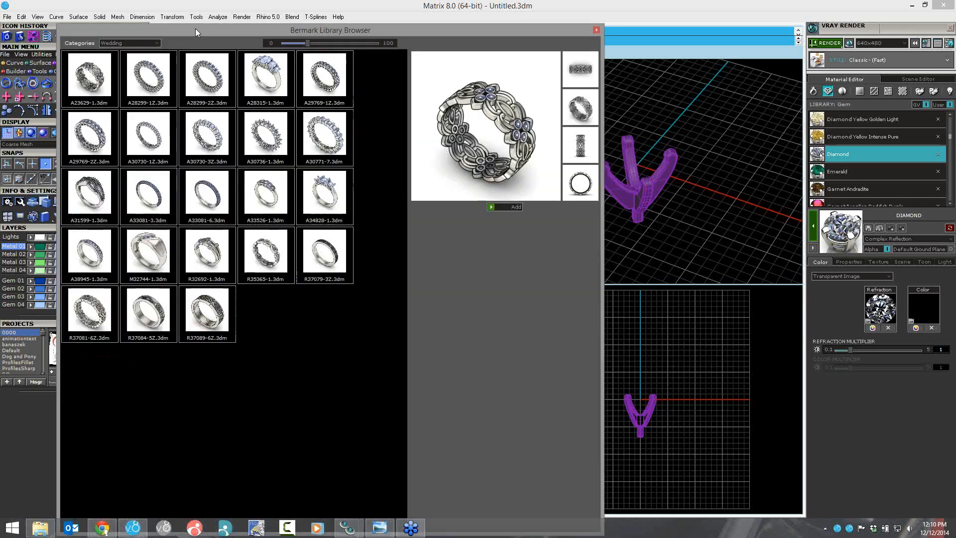
{"action": "left_click_drag", "start_coordinate": [195, 28], "coordinate": [251, 28]}
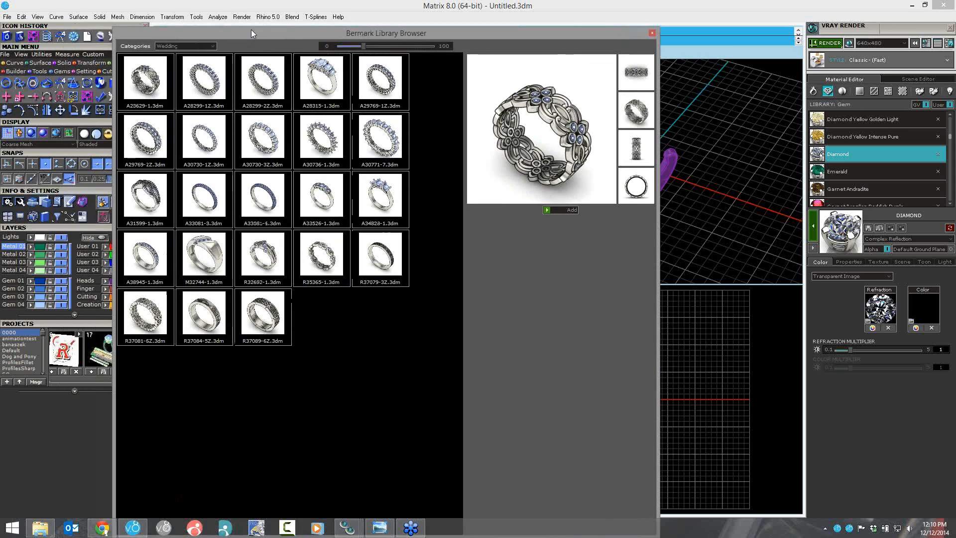
{"action": "left_click", "coordinate": [213, 44]}
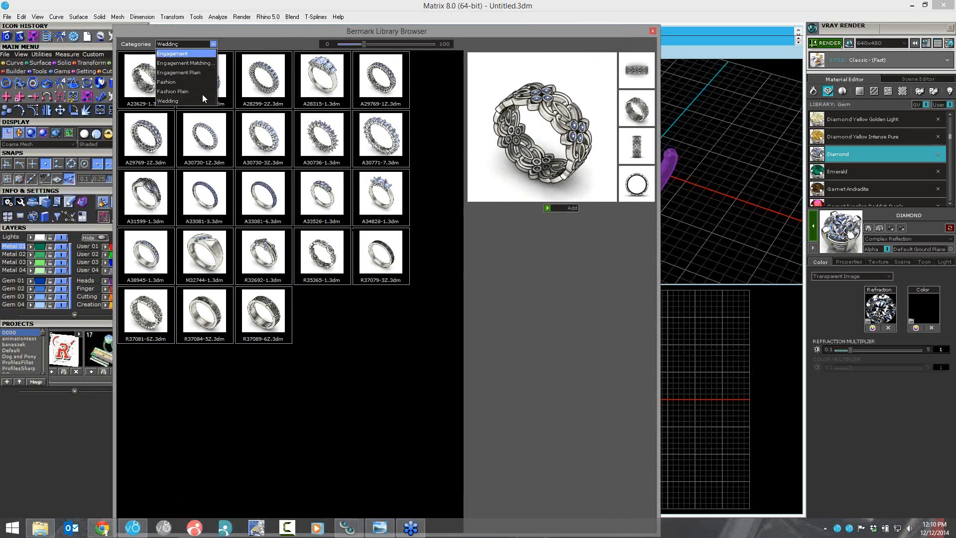
{"action": "key", "text": "Return"}
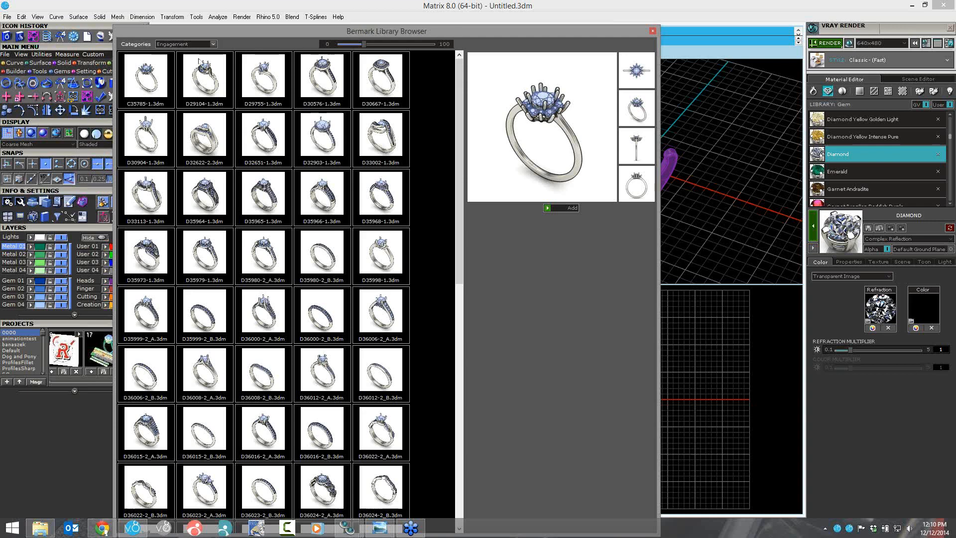
{"action": "left_click", "coordinate": [214, 44]}
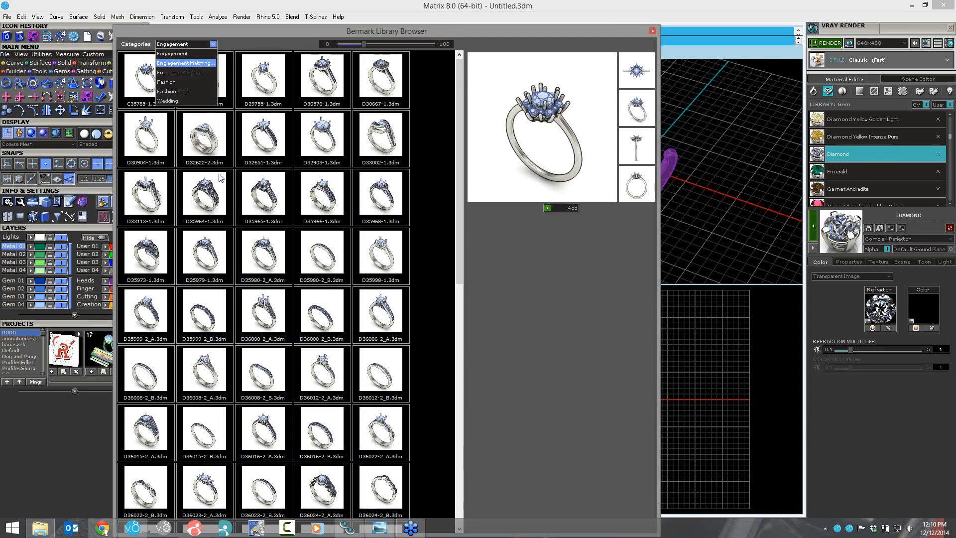
{"action": "left_click", "coordinate": [212, 63]}
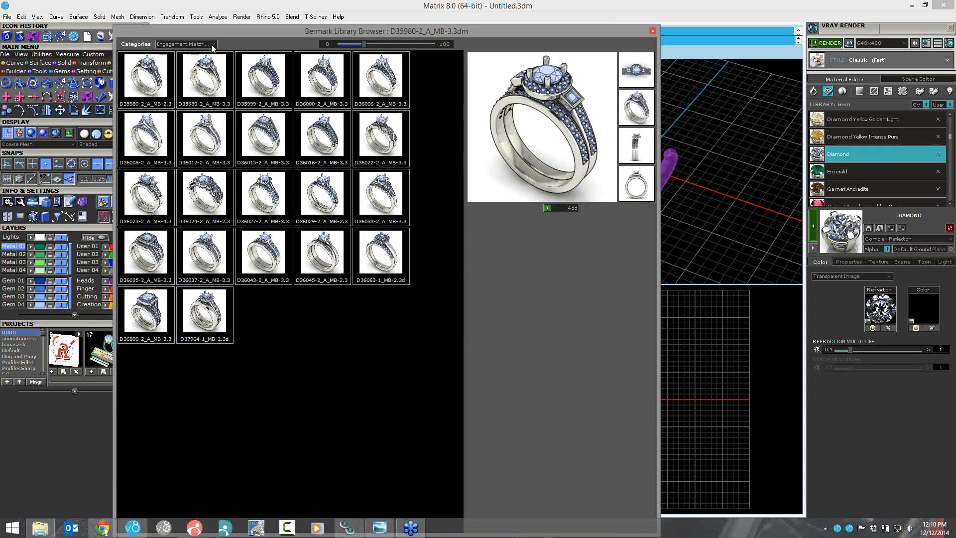
Step: Switch the Bermark library to the Engagement Plain category and look over its rings
{"action": "left_click", "coordinate": [212, 44]}
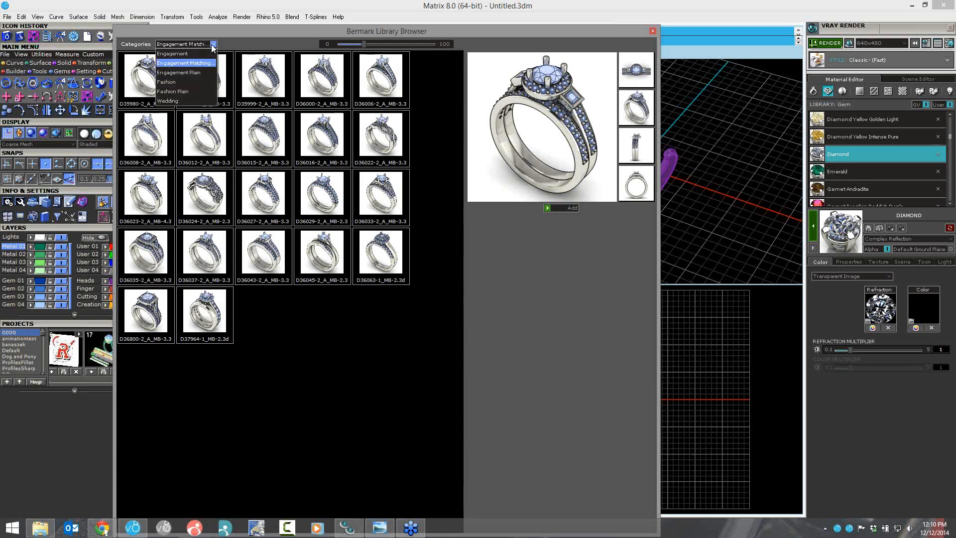
{"action": "left_click", "coordinate": [282, 120]}
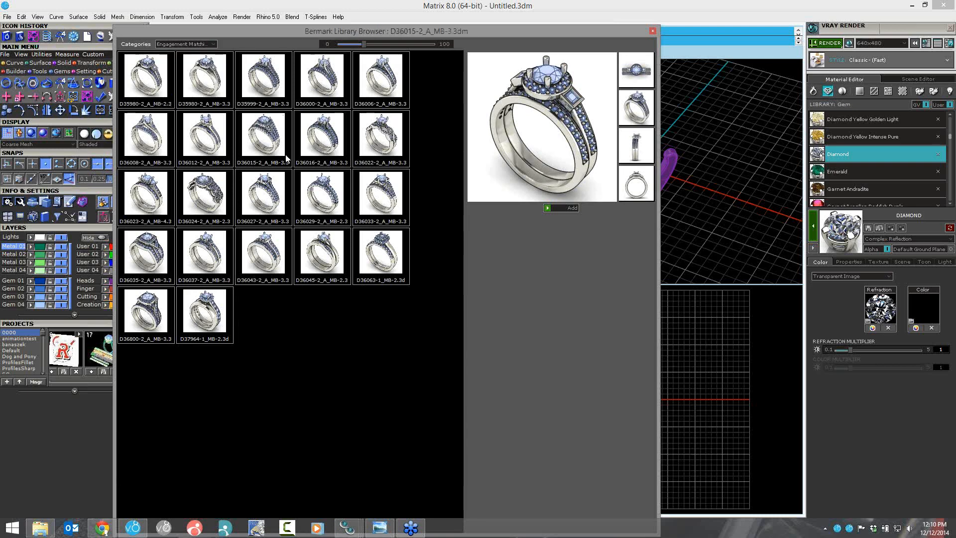
{"action": "left_click", "coordinate": [218, 59]}
{"action": "left_click", "coordinate": [213, 44]}
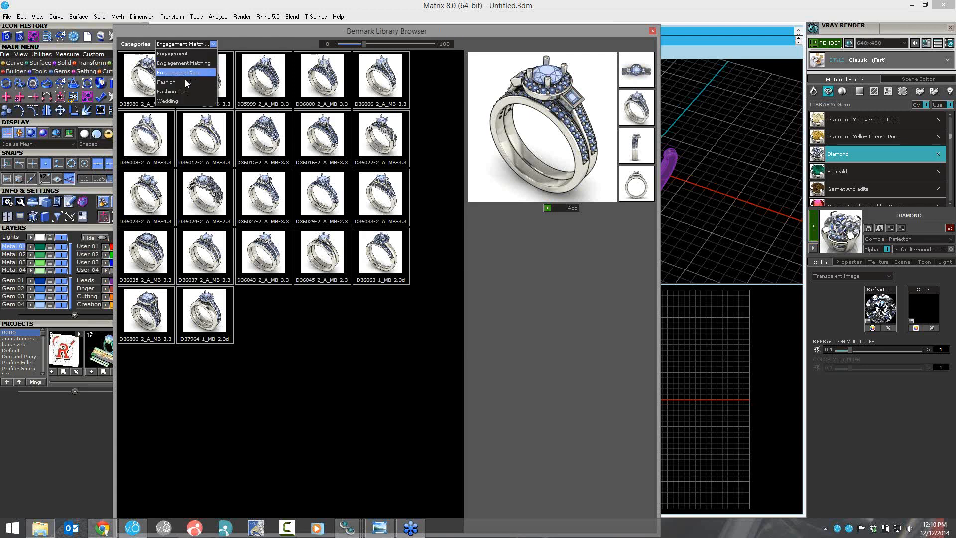
{"action": "left_click", "coordinate": [180, 72]}
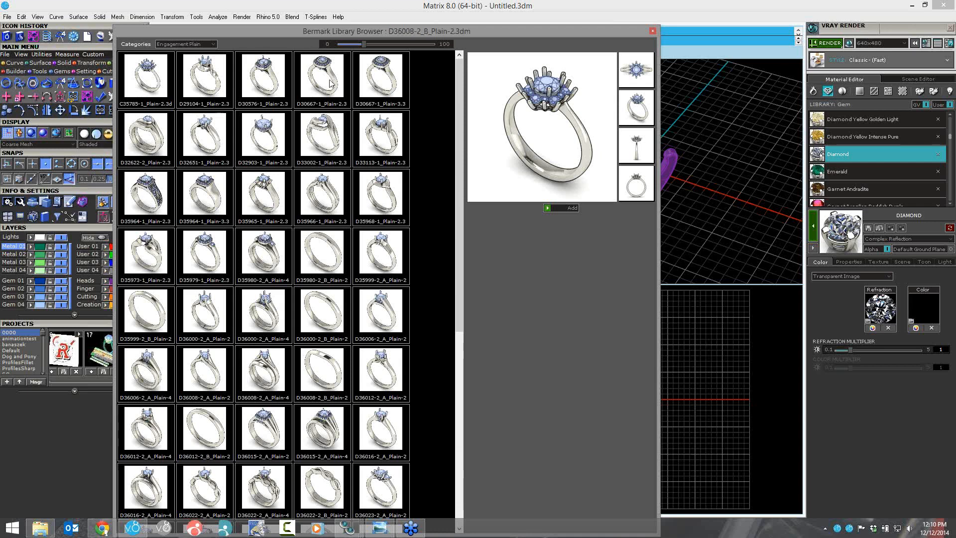
Step: Close the Bermark library browser and delete the Stuller head from the model
{"action": "left_click", "coordinate": [653, 30]}
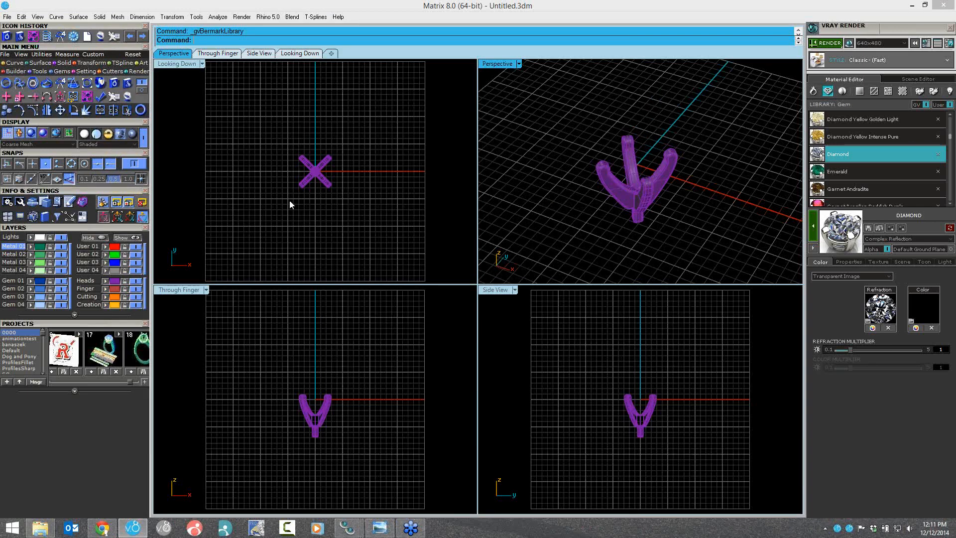
{"action": "left_click_drag", "start_coordinate": [349, 150], "coordinate": [289, 191]}
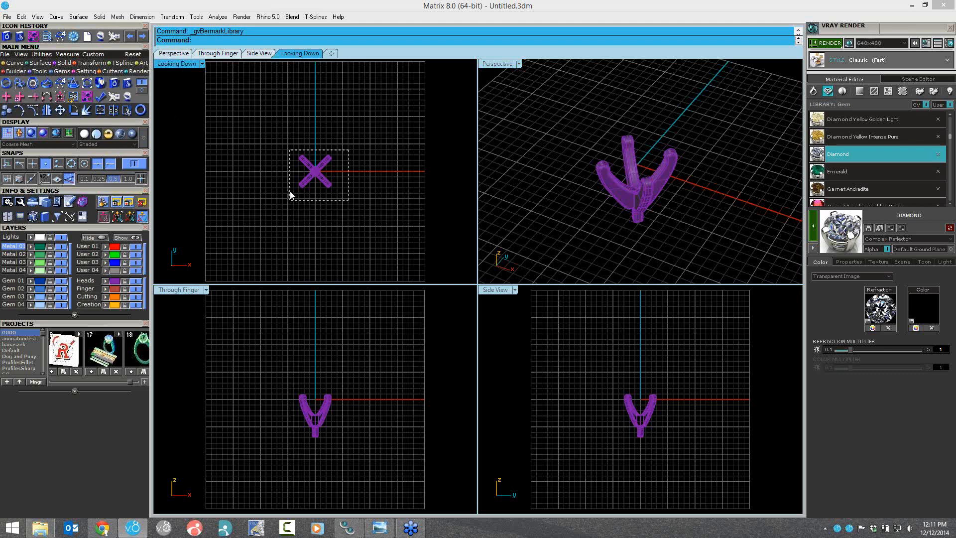
{"action": "key", "text": "Delete"}
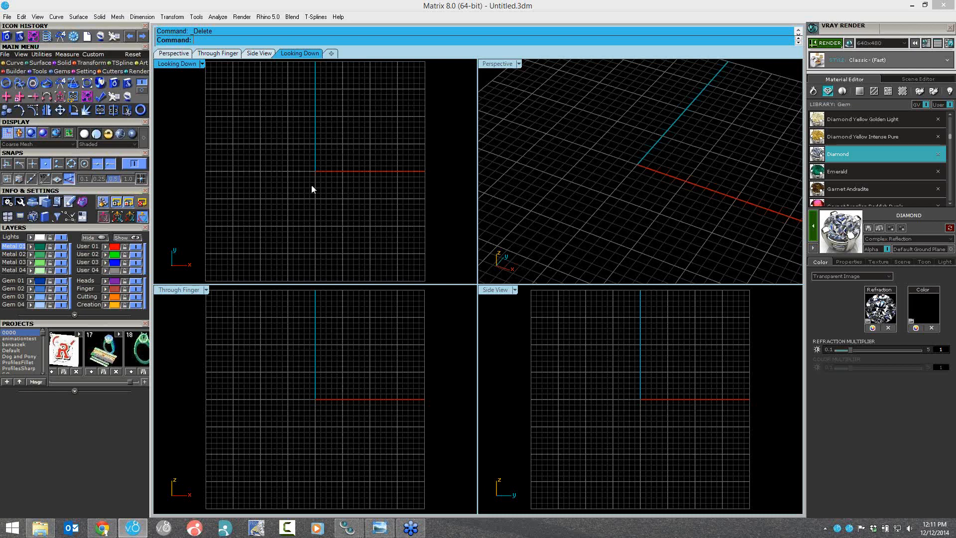
Step: Look over the shade mode list, then view the sample images from Art Color through Pastel in Windows Photo Viewer and return to Matrix
{"action": "left_click", "coordinate": [134, 144]}
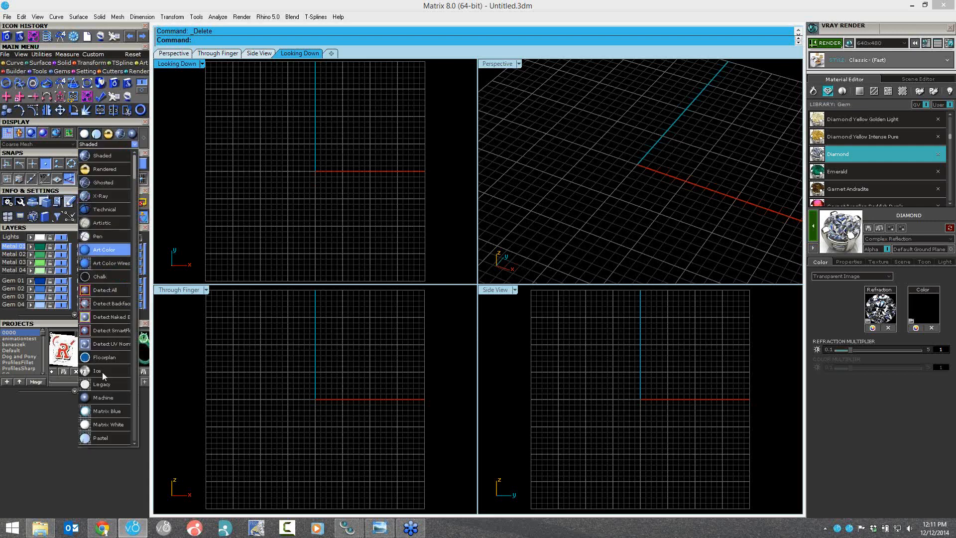
{"action": "left_click", "coordinate": [215, 147]}
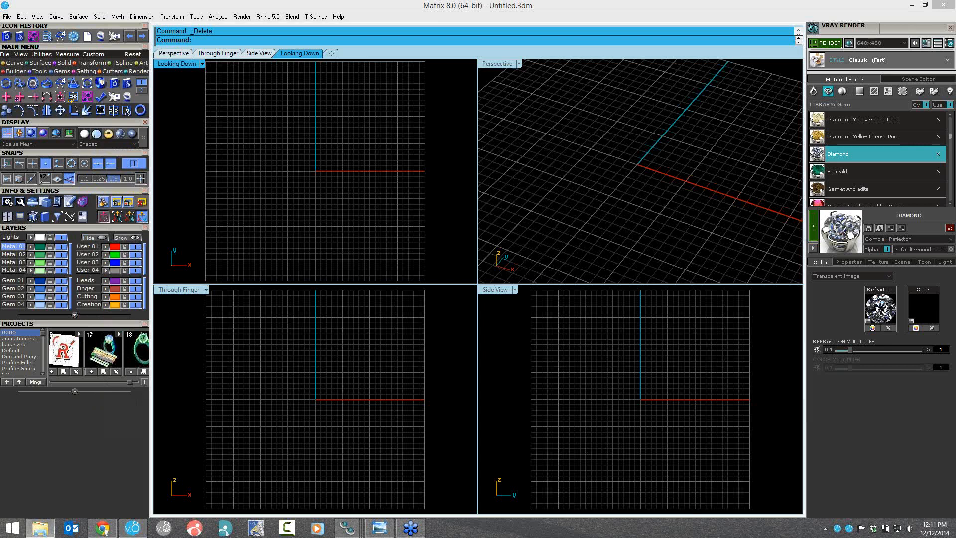
{"action": "left_click", "coordinate": [378, 527]}
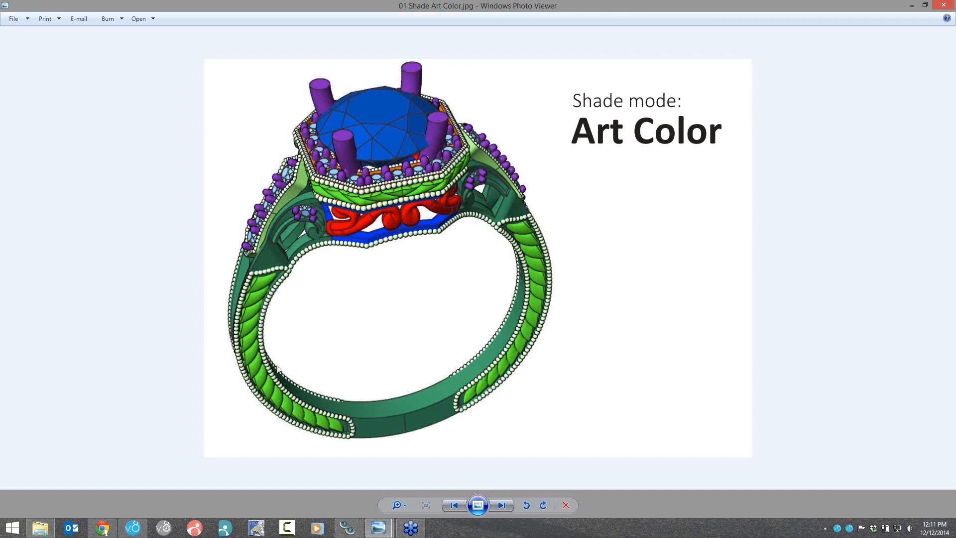
{"action": "left_click", "coordinate": [501, 506]}
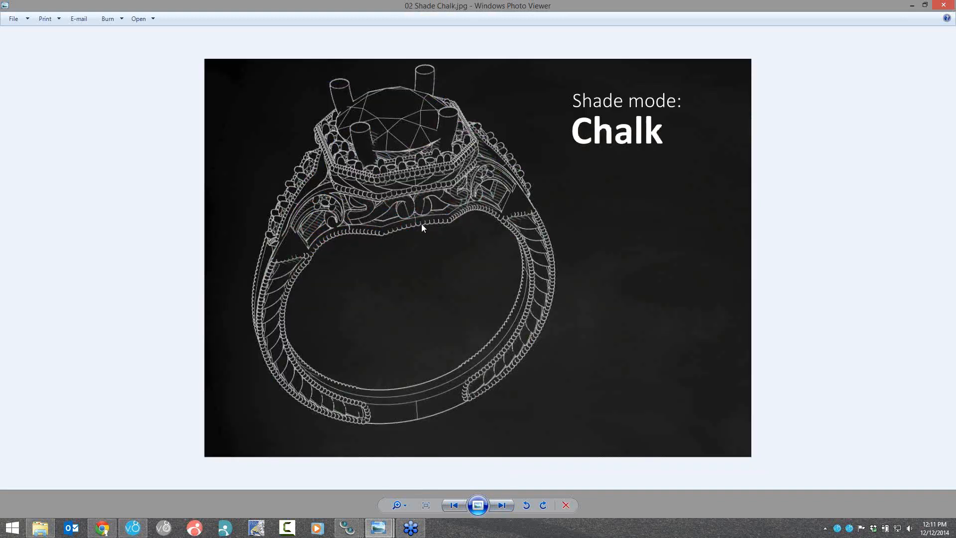
{"action": "left_click", "coordinate": [506, 506]}
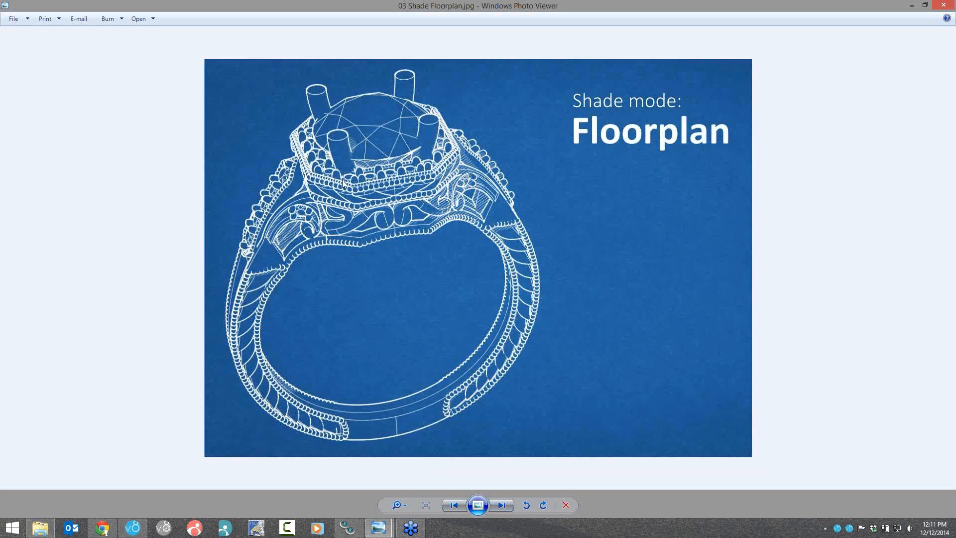
{"action": "left_click", "coordinate": [502, 504]}
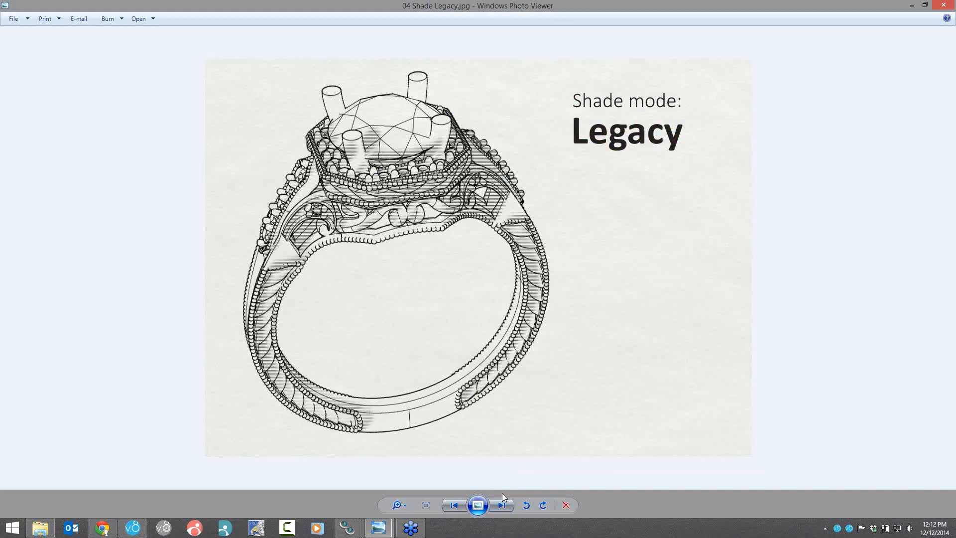
{"action": "left_click", "coordinate": [501, 505]}
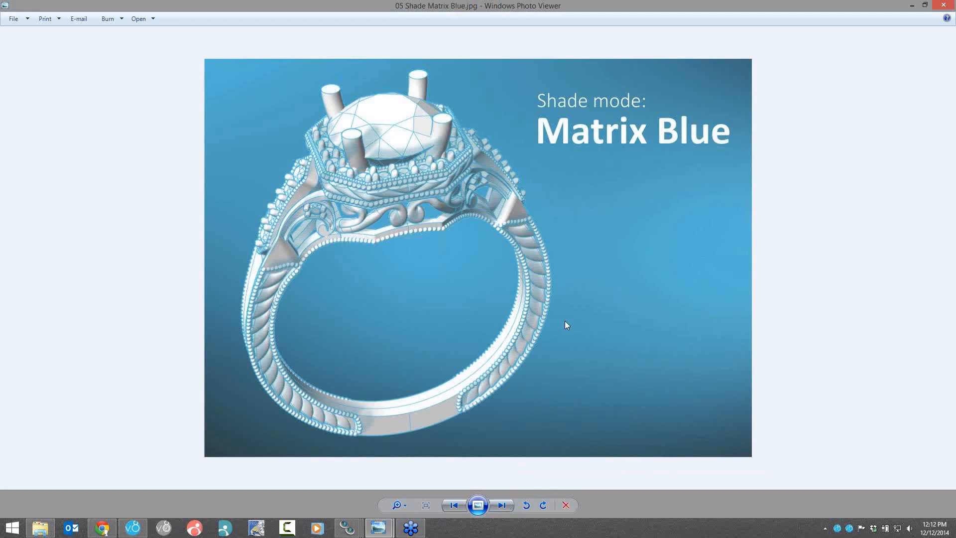
{"action": "left_click", "coordinate": [501, 506]}
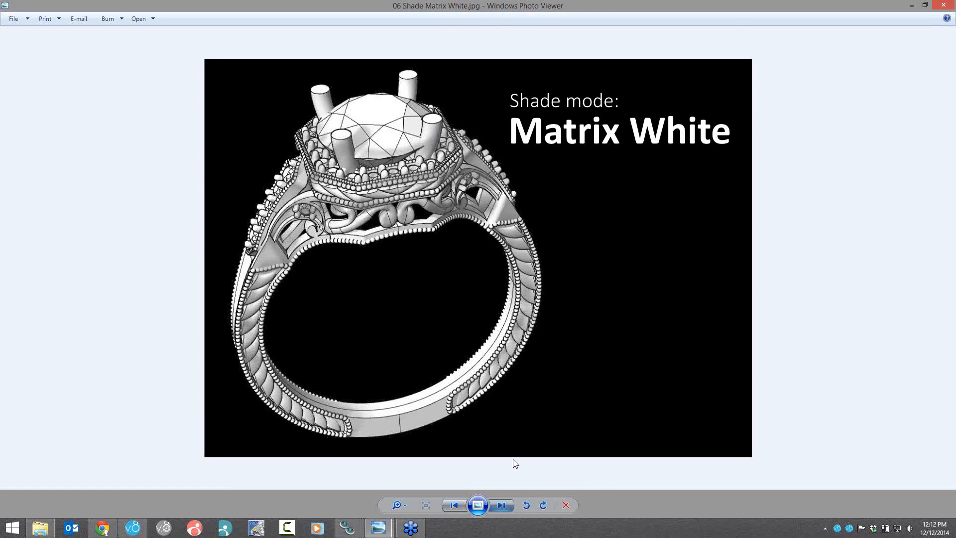
{"action": "key", "text": "Right"}
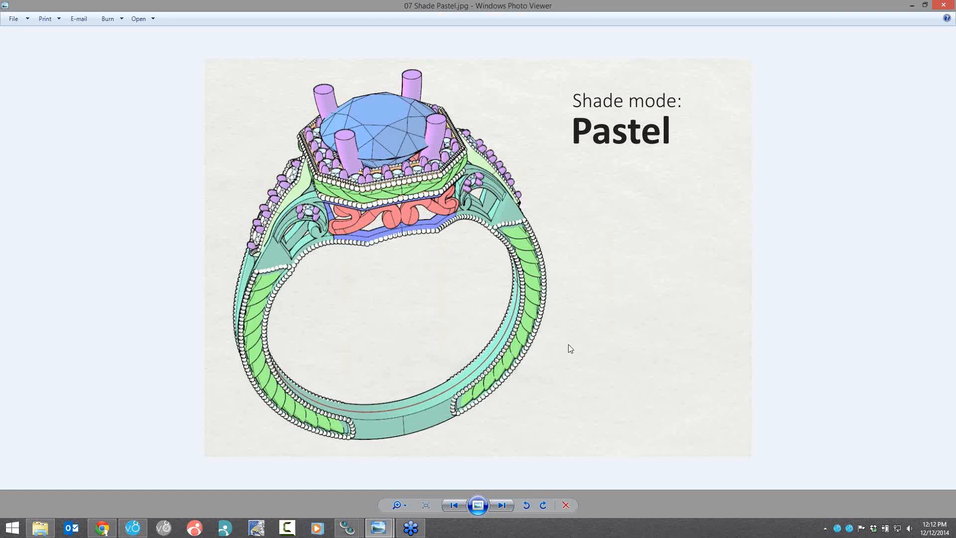
{"action": "left_click", "coordinate": [501, 506]}
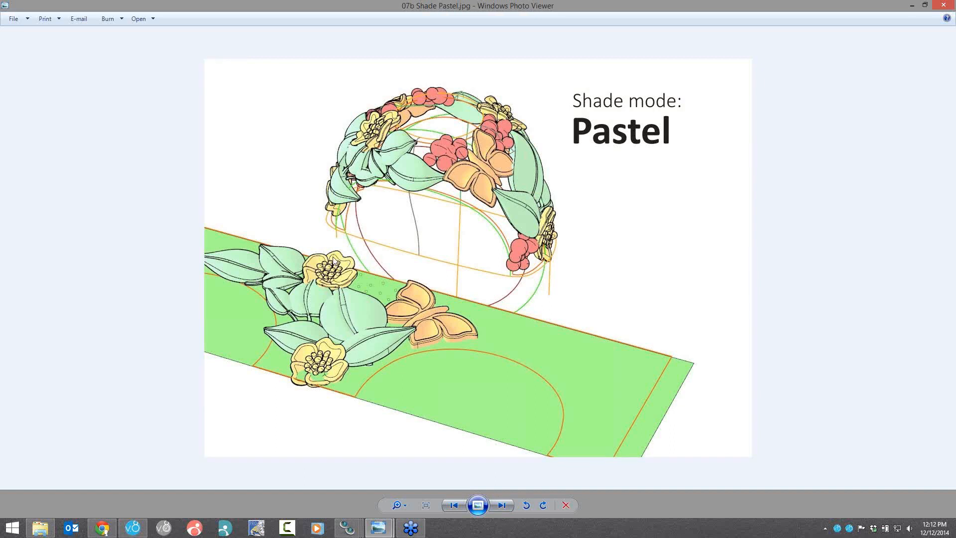
{"action": "left_click", "coordinate": [913, 6]}
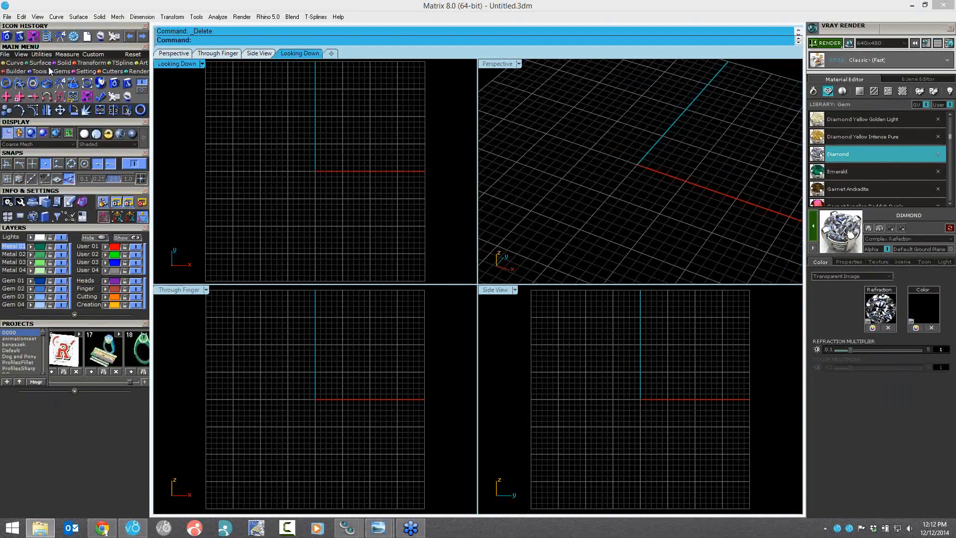
Step: Open Layout Tools from the Render commands and look over the available layout templates
{"action": "left_click", "coordinate": [138, 72]}
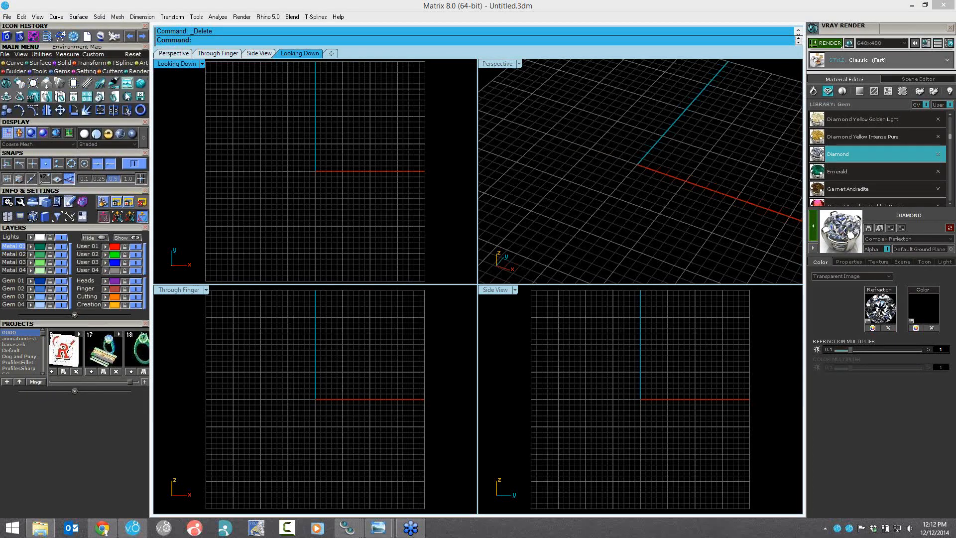
{"action": "left_click", "coordinate": [74, 98]}
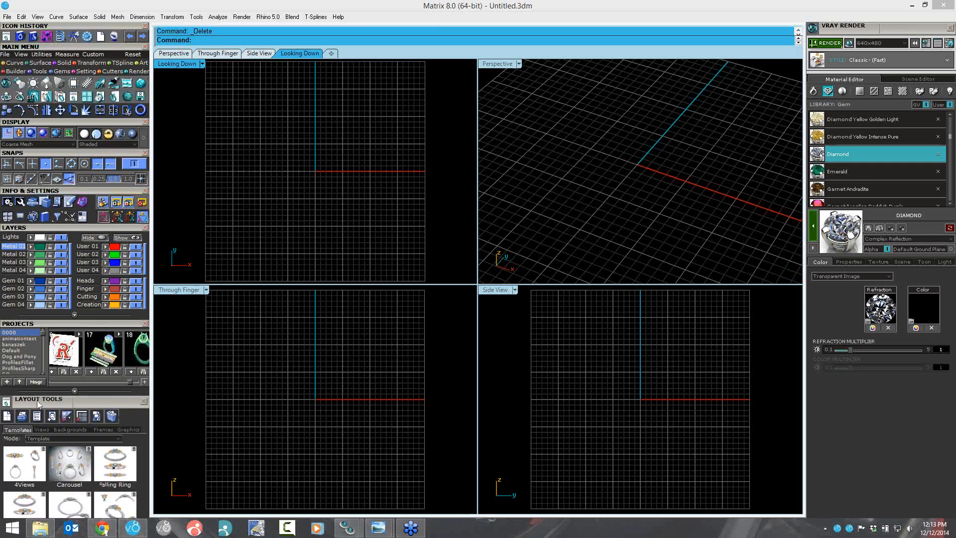
{"action": "scroll", "coordinate": [44, 363], "scroll_direction": "down", "scroll_amount": 5}
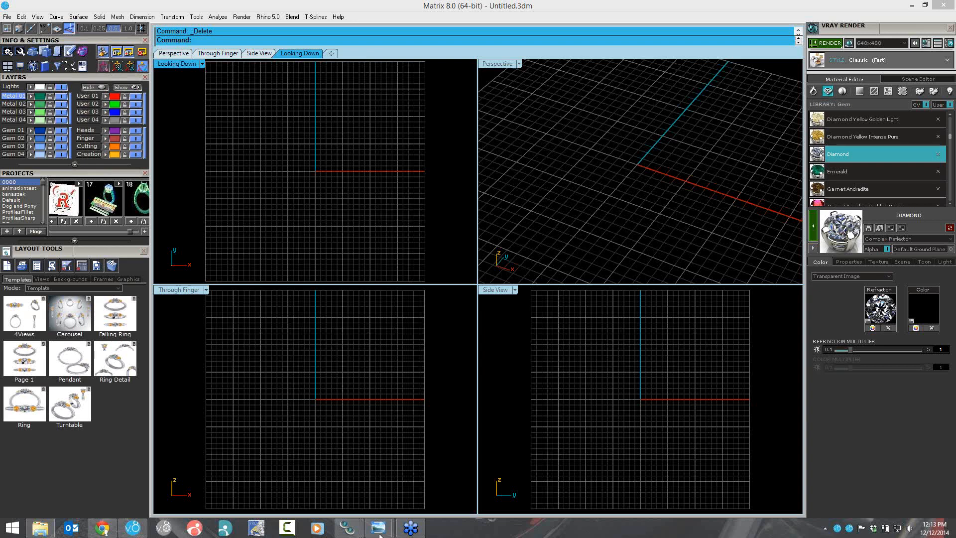
Step: Switch to the Windows Photo Viewer and view the sample layouts from Layout 01.jpg to Layout 05.jpg, then return to Matrix
{"action": "mouse_move", "coordinate": [380, 535]}
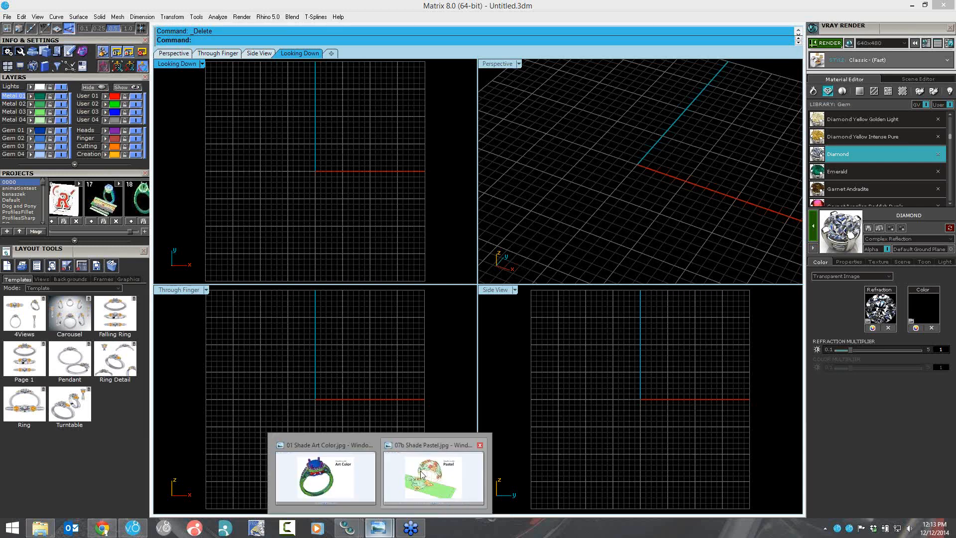
{"action": "left_click", "coordinate": [422, 474]}
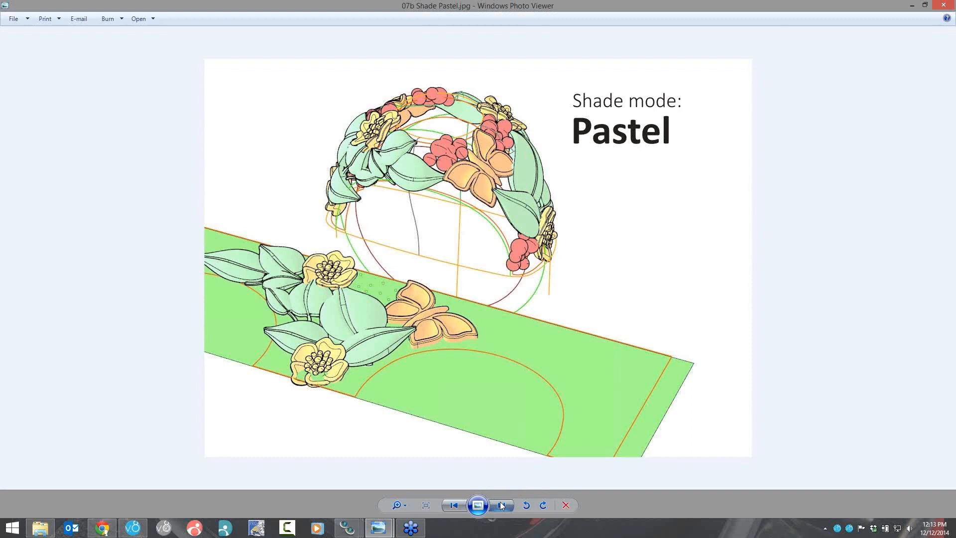
{"action": "left_click", "coordinate": [500, 501]}
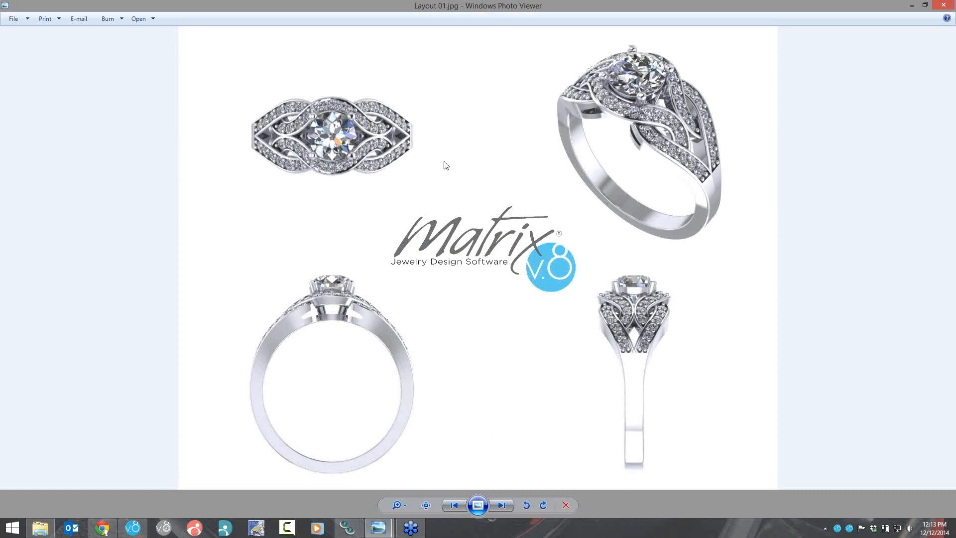
{"action": "left_click", "coordinate": [501, 506]}
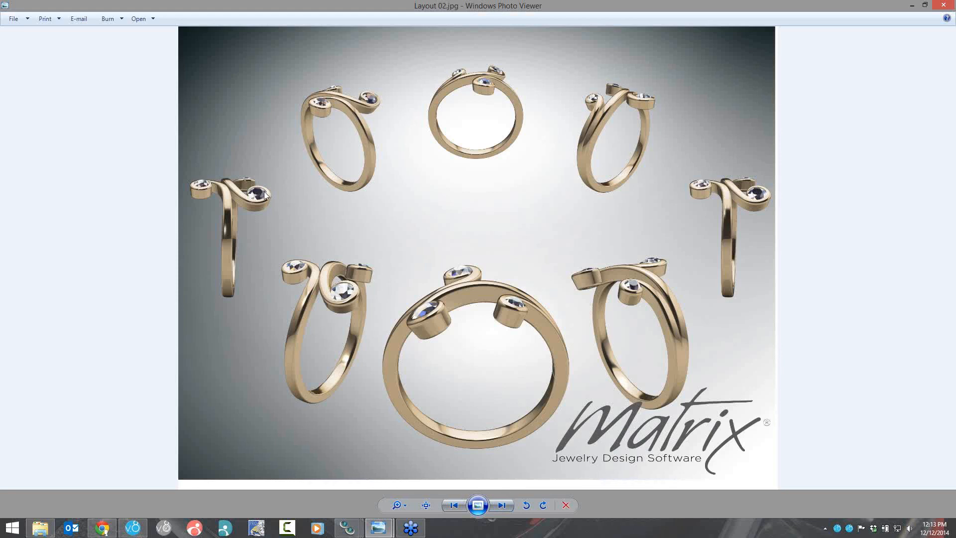
{"action": "left_click", "coordinate": [502, 506]}
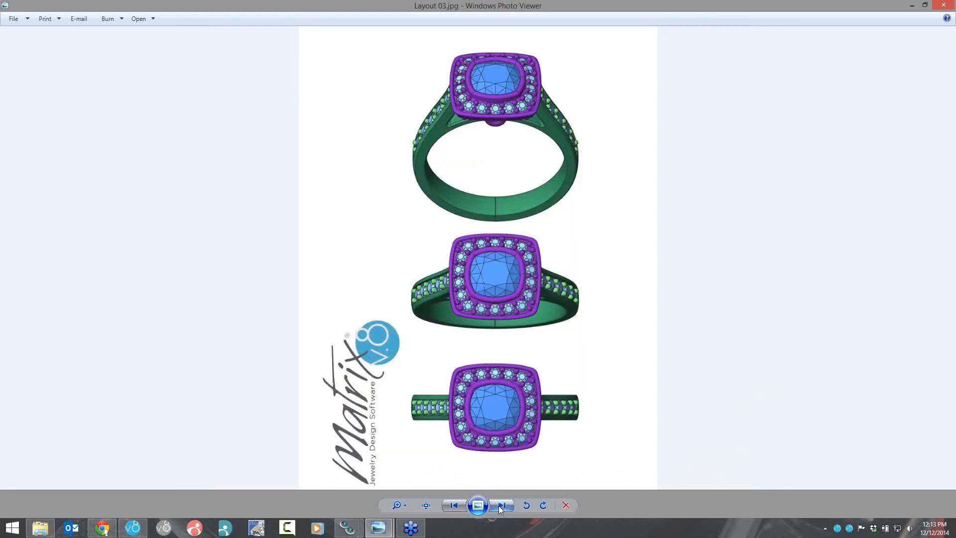
{"action": "left_click", "coordinate": [501, 506]}
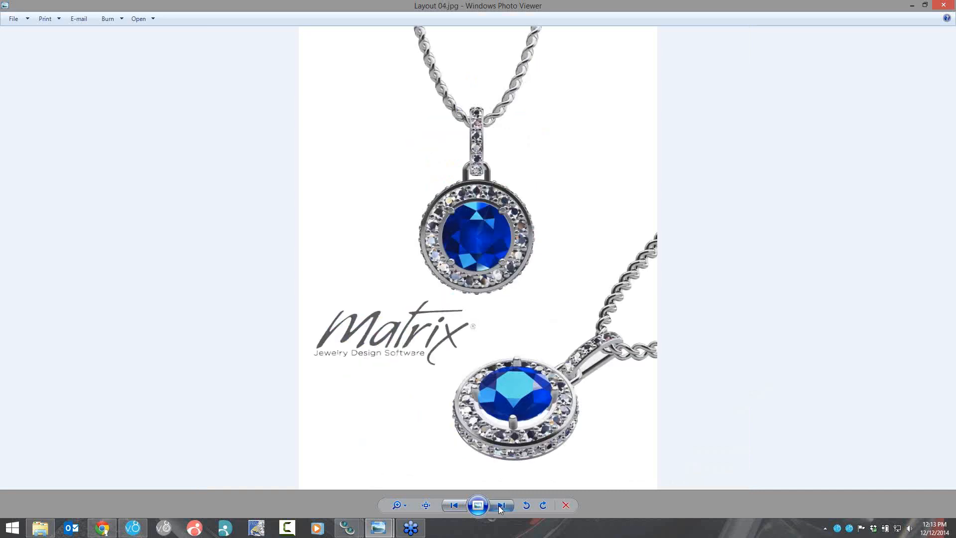
{"action": "left_click", "coordinate": [501, 506]}
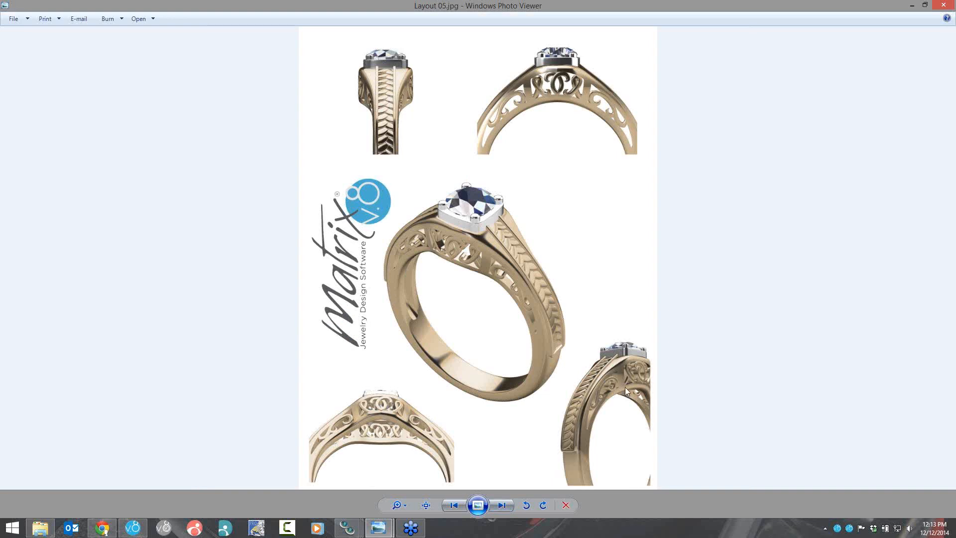
{"action": "left_click", "coordinate": [500, 506]}
{"action": "left_click", "coordinate": [495, 497]}
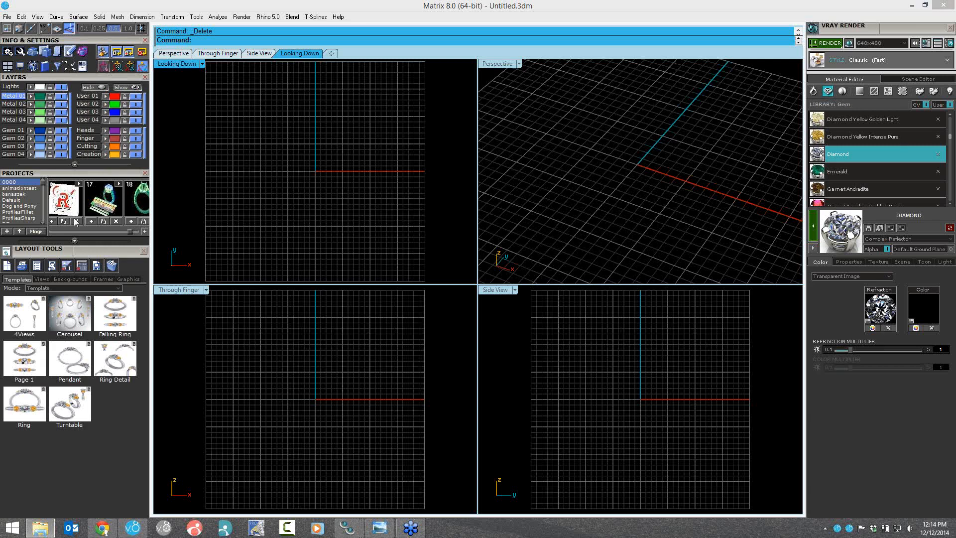
Step: Close Layout Tools, open BatchLayerRender and examine its size, format, layer, material and view options
{"action": "left_click", "coordinate": [144, 250]}
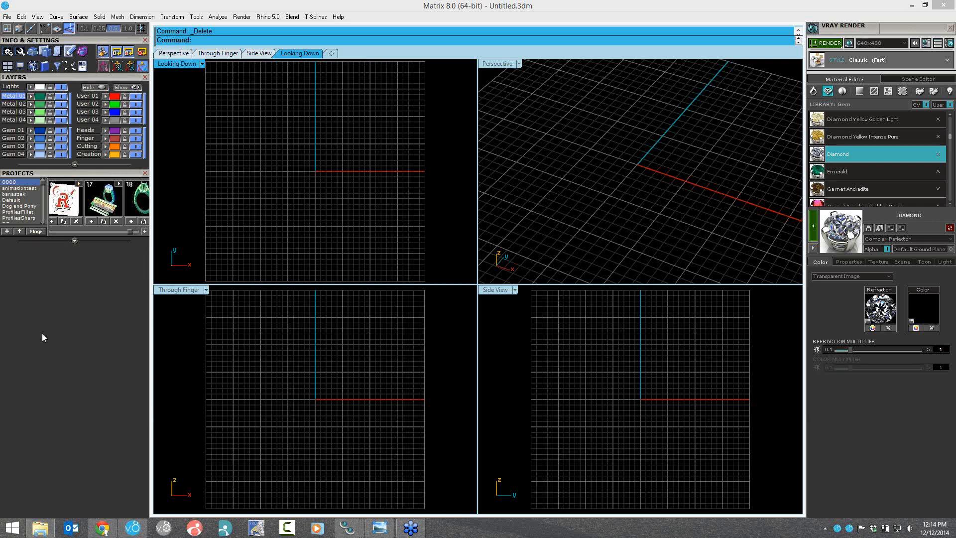
{"action": "scroll", "coordinate": [42, 333], "scroll_direction": "up", "scroll_amount": 3}
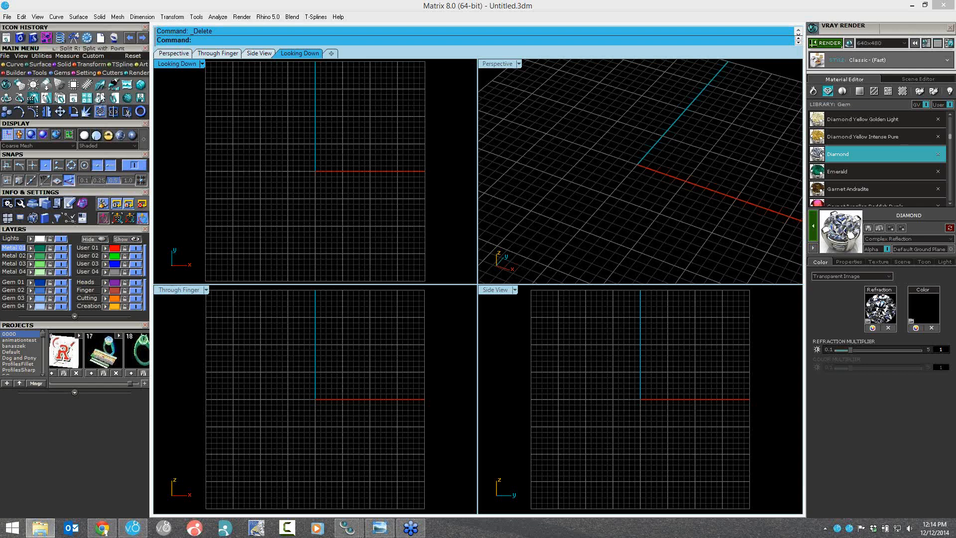
{"action": "left_click", "coordinate": [61, 98]}
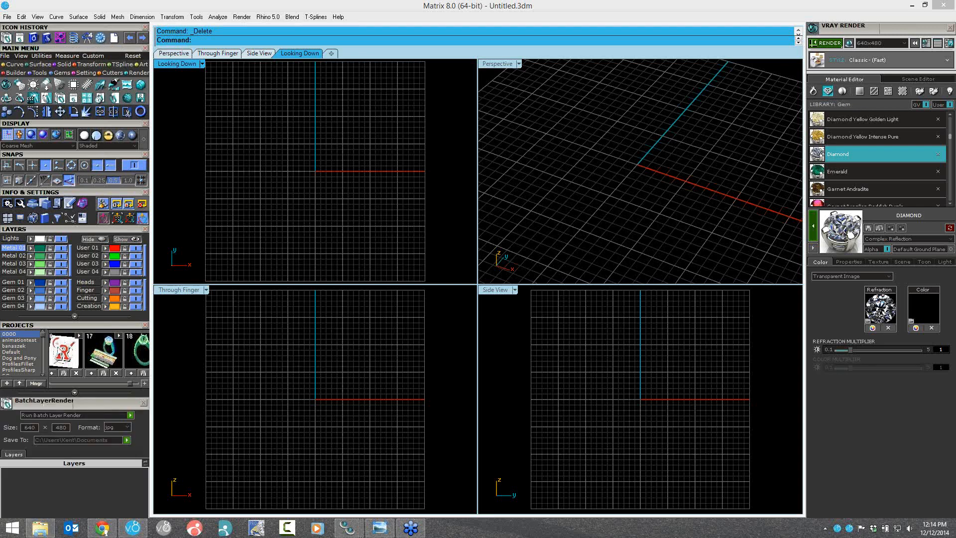
{"action": "scroll", "coordinate": [66, 243], "scroll_direction": "down", "scroll_amount": 1}
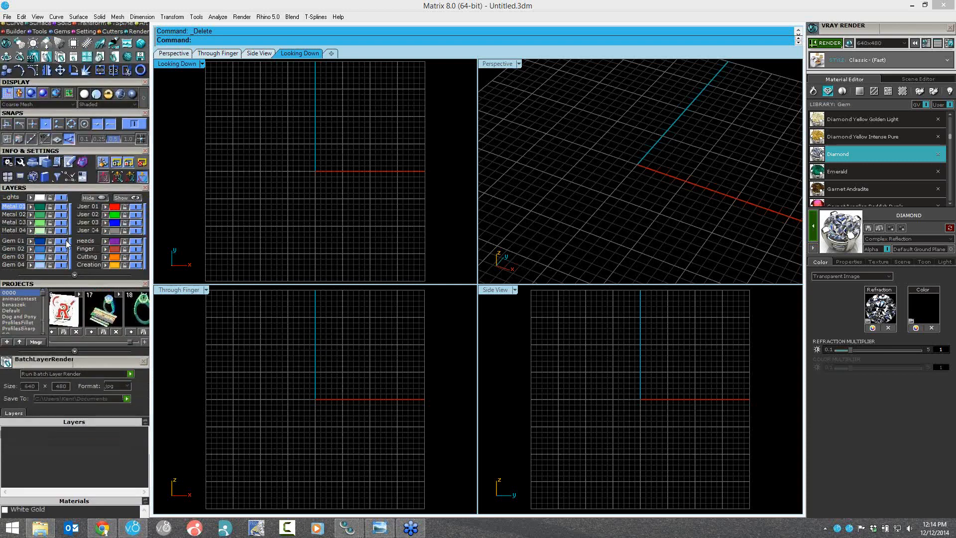
{"action": "scroll", "coordinate": [67, 243], "scroll_direction": "down", "scroll_amount": 4}
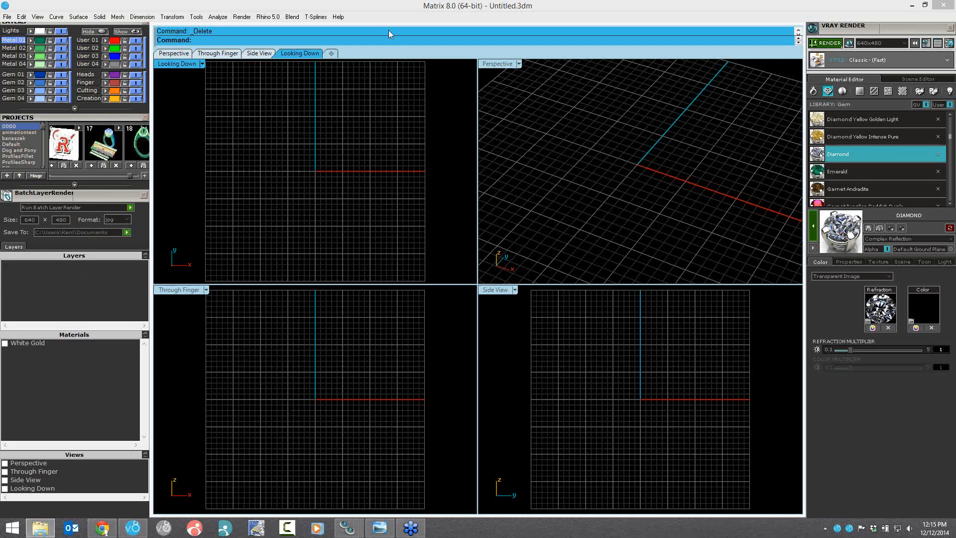
Step: Open the GVLayerRender sample image of the platinum ring with amethyst and diamonds in Windows Photo Viewer
{"action": "key", "text": "alt+Tab"}
{"action": "left_click_drag", "start_coordinate": [389, 31], "coordinate": [401, 27]}
{"action": "double_click", "coordinate": [324, 144]}
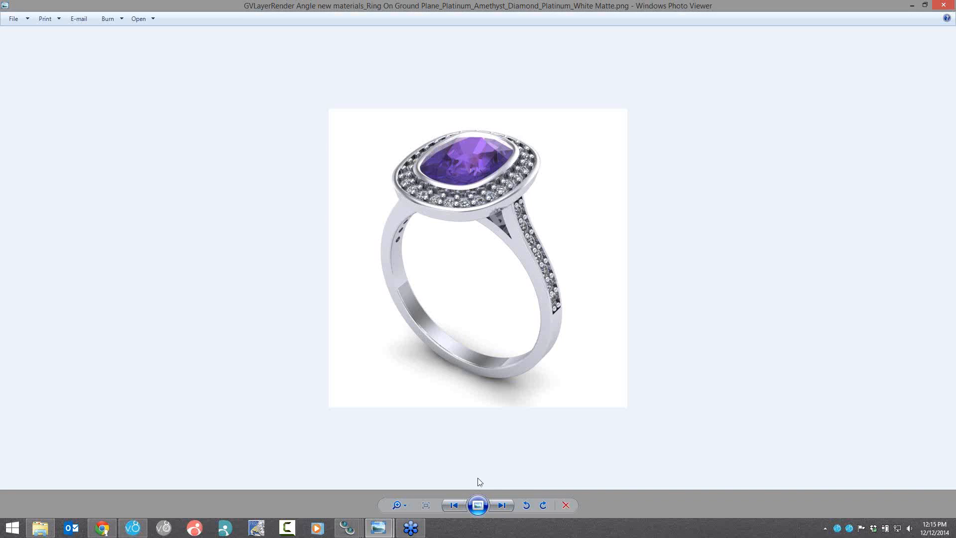
Step: View the angled platinum ring renders with emerald, ruby, blue sapphire and the remaining center stones through golden topaz
{"action": "left_click", "coordinate": [500, 506]}
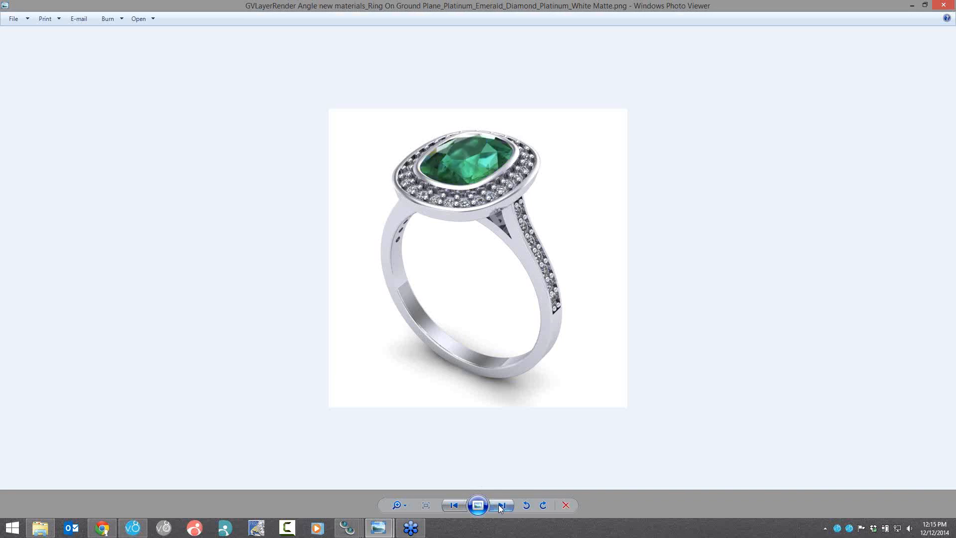
{"action": "left_click", "coordinate": [500, 506]}
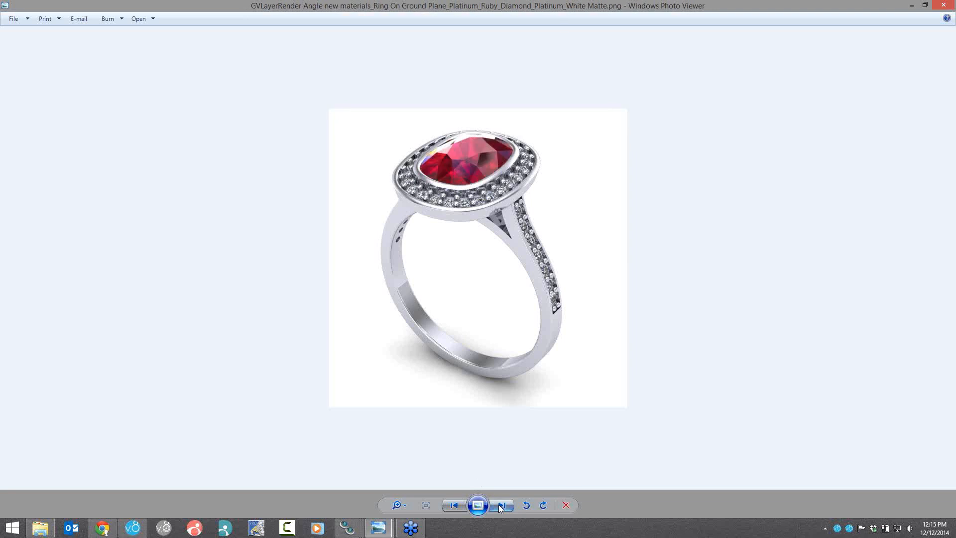
{"action": "left_click", "coordinate": [500, 506]}
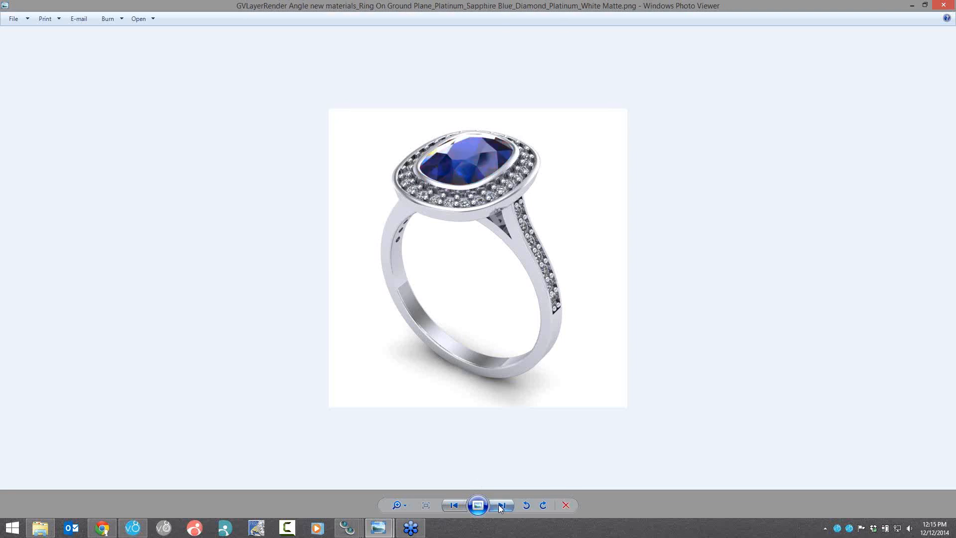
{"action": "left_click", "coordinate": [501, 506]}
{"action": "left_click", "coordinate": [500, 506]}
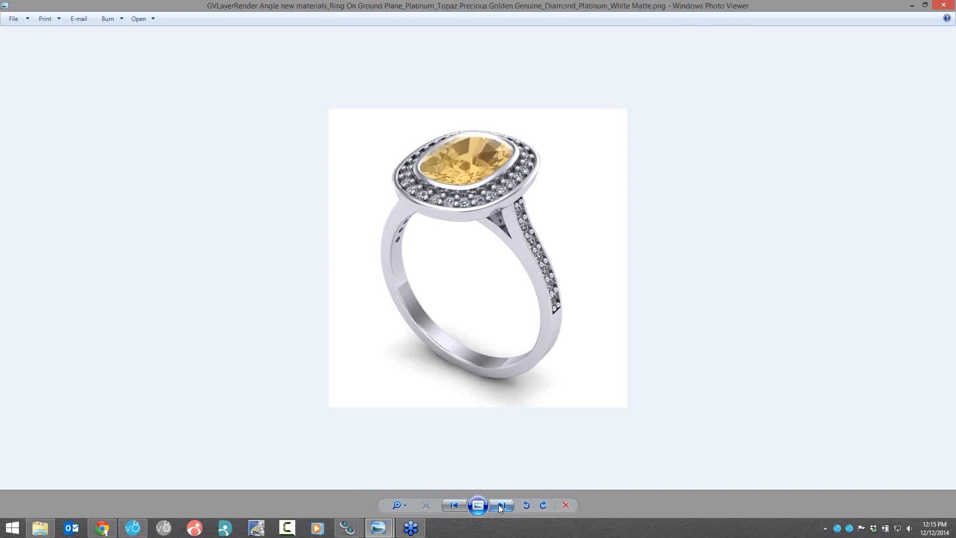
Step: View the angled yellow gold ring renders with each center stone from amethyst onward, and close the photo viewer
{"action": "left_click", "coordinate": [500, 506]}
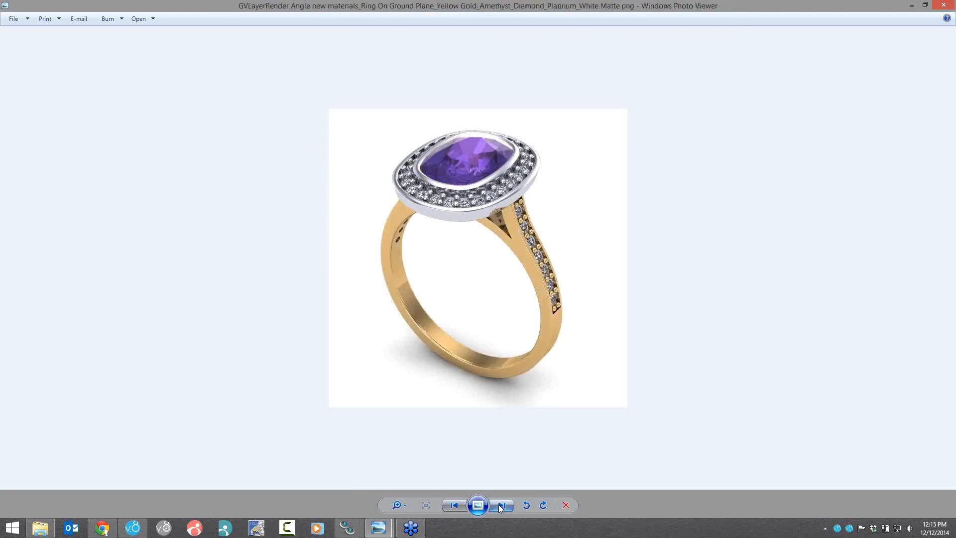
{"action": "left_click", "coordinate": [501, 506]}
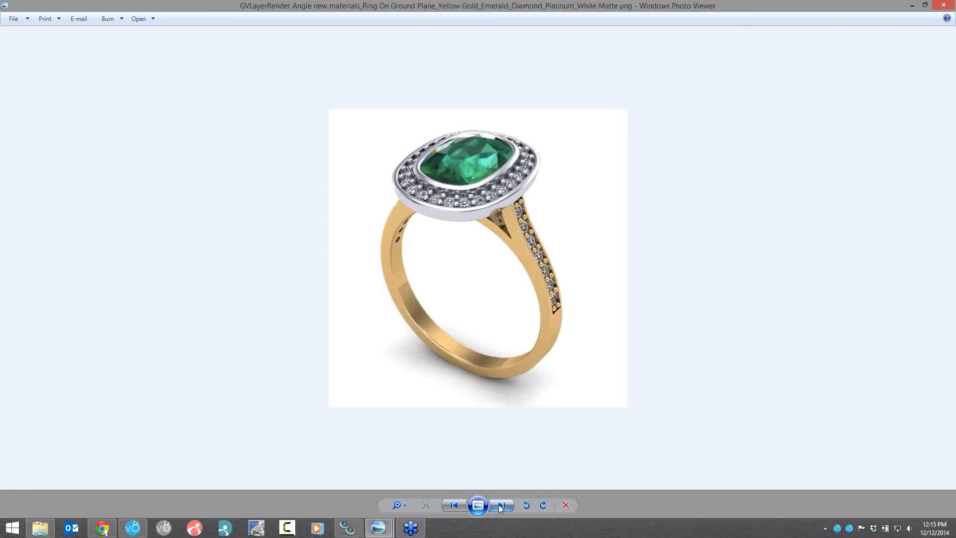
{"action": "left_click", "coordinate": [501, 506]}
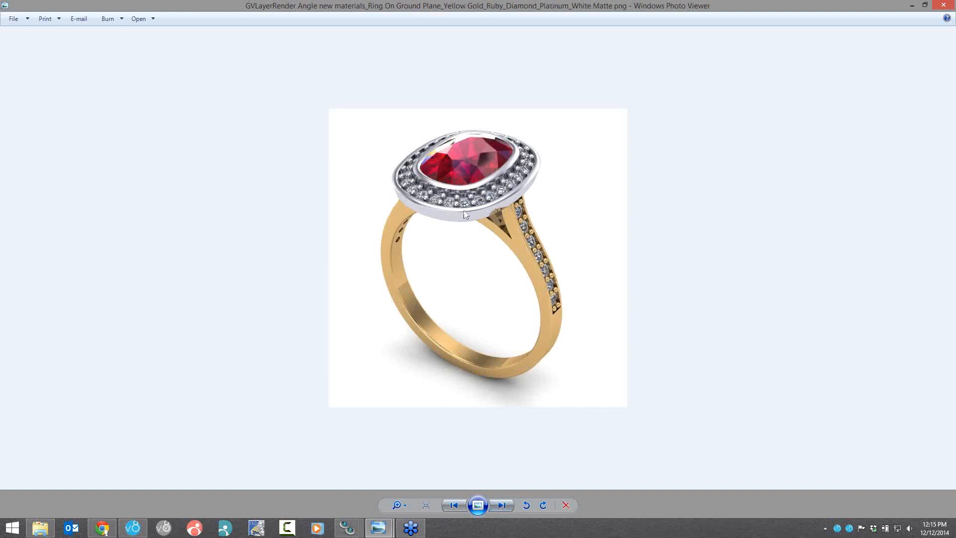
{"action": "left_click", "coordinate": [501, 506]}
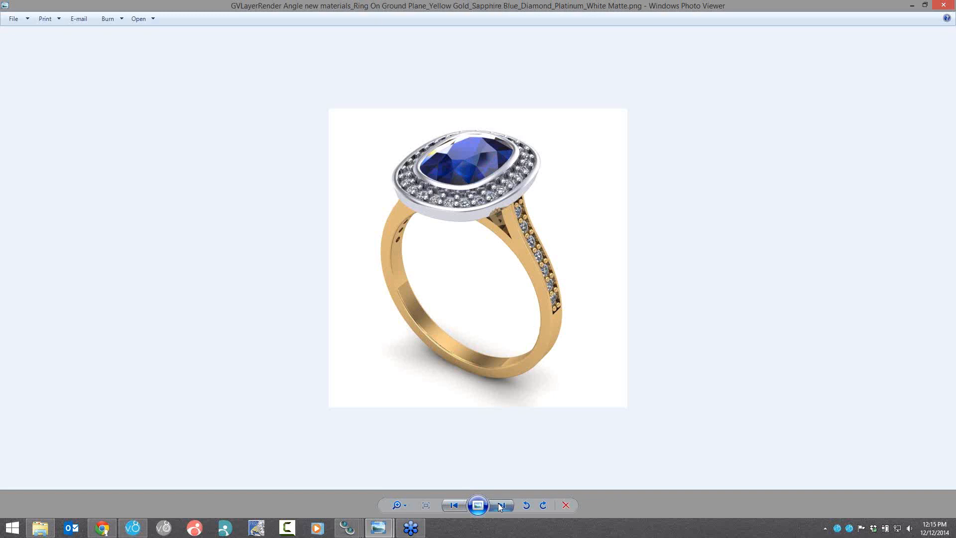
{"action": "left_click", "coordinate": [500, 506]}
{"action": "left_click", "coordinate": [500, 506]}
{"action": "left_click", "coordinate": [501, 506]}
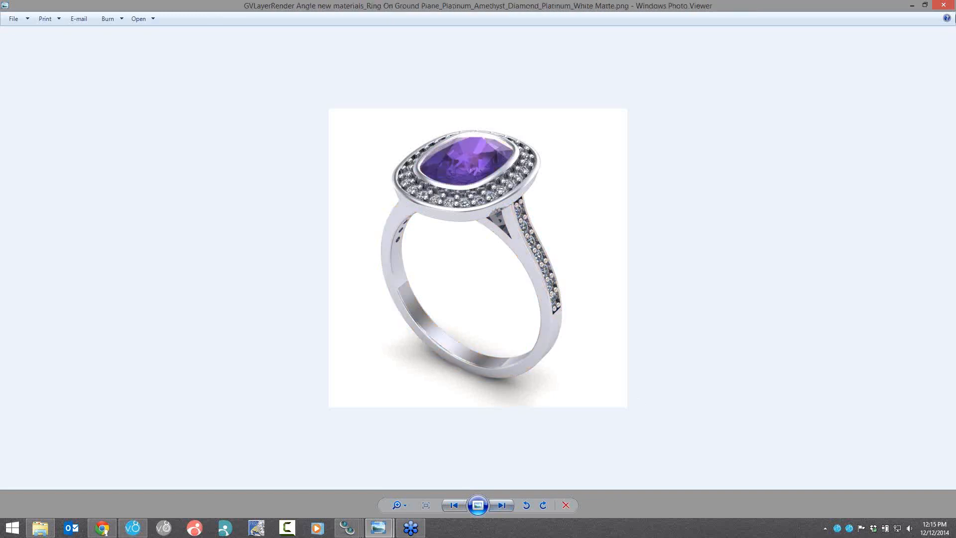
{"action": "left_click", "coordinate": [945, 7]}
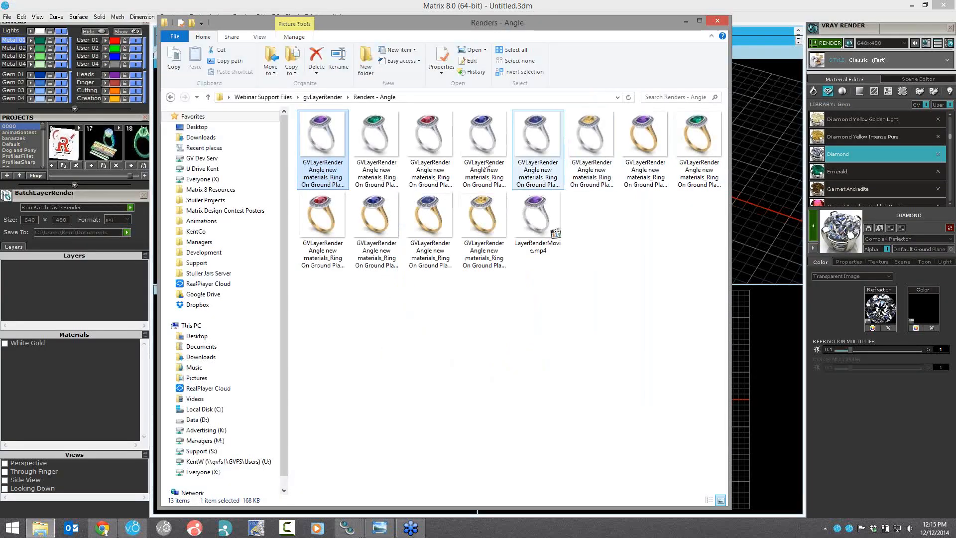
Step: Open the first image in the Renders - Front folder, view the renders through yellow gold with amethyst, and close the viewer
{"action": "left_click", "coordinate": [323, 97]}
{"action": "double_click", "coordinate": [335, 149]}
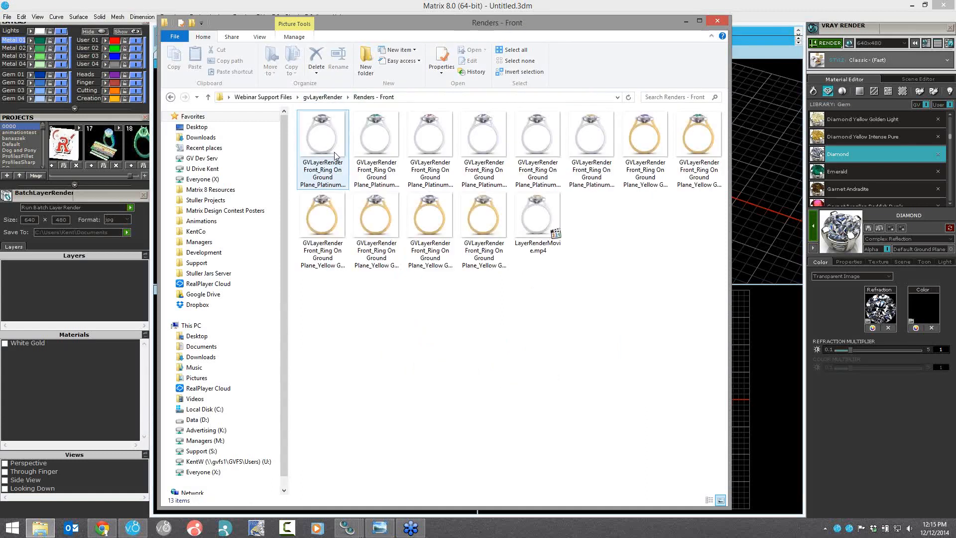
{"action": "double_click", "coordinate": [335, 156]}
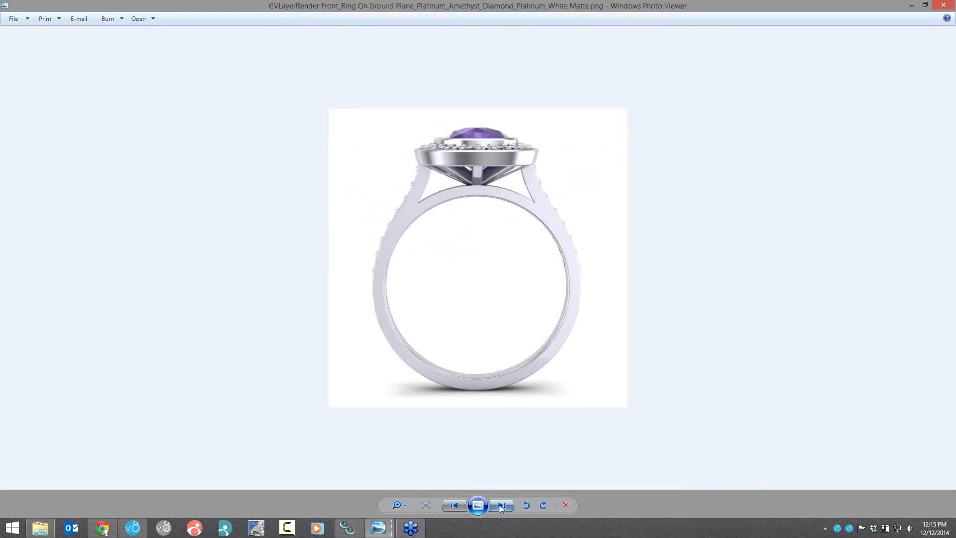
{"action": "left_click", "coordinate": [499, 504]}
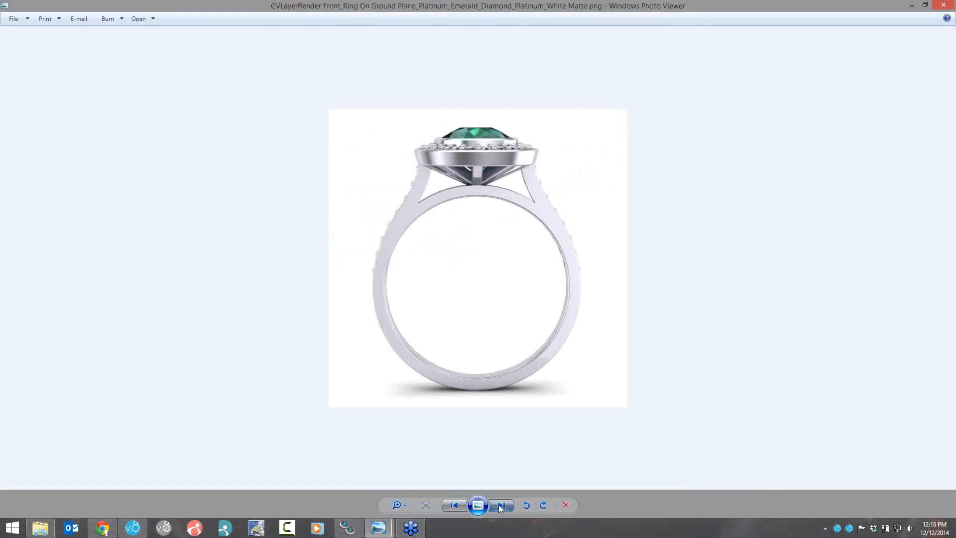
{"action": "left_click", "coordinate": [498, 504]}
{"action": "left_click", "coordinate": [500, 505]}
{"action": "left_click", "coordinate": [500, 505]}
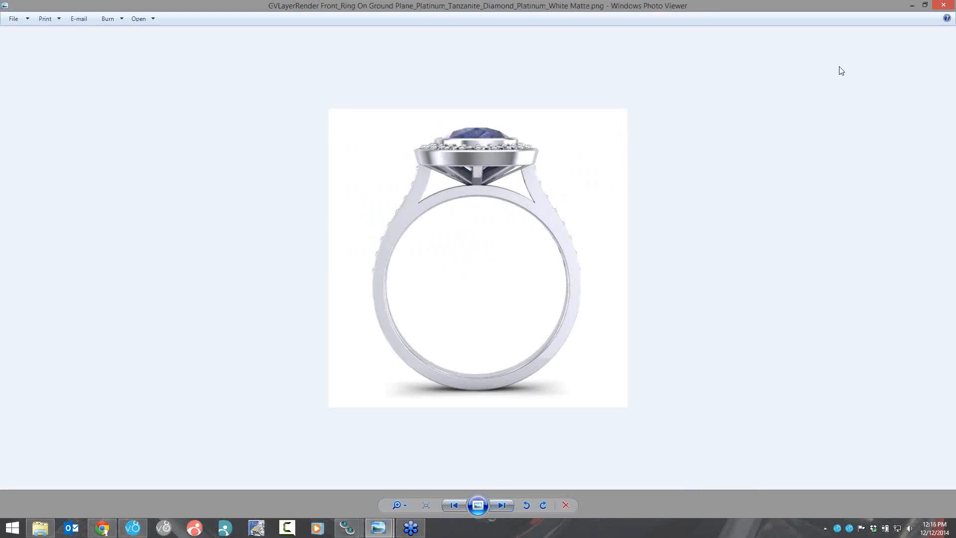
{"action": "left_click", "coordinate": [500, 506]}
{"action": "key", "text": "Right"}
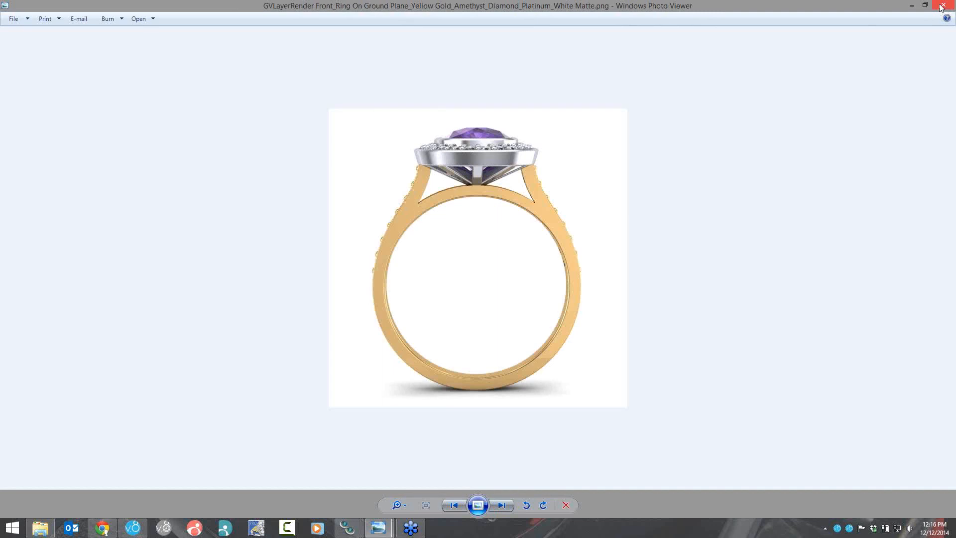
{"action": "left_click", "coordinate": [941, 6]}
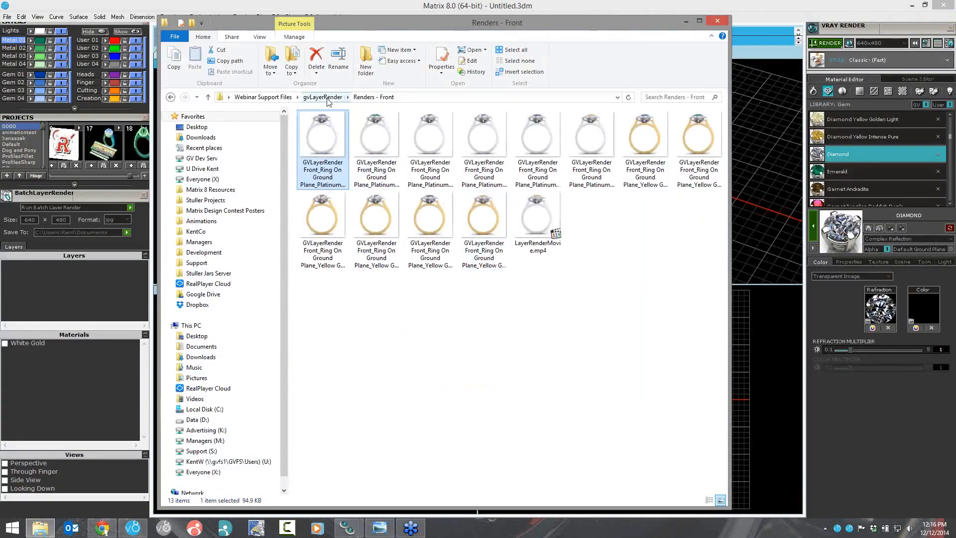
Step: View the platinum ring images in the Renders - Laying Down folder from amethyst to golden topaz, and close the viewer
{"action": "left_click", "coordinate": [322, 98]}
{"action": "double_click", "coordinate": [328, 159]}
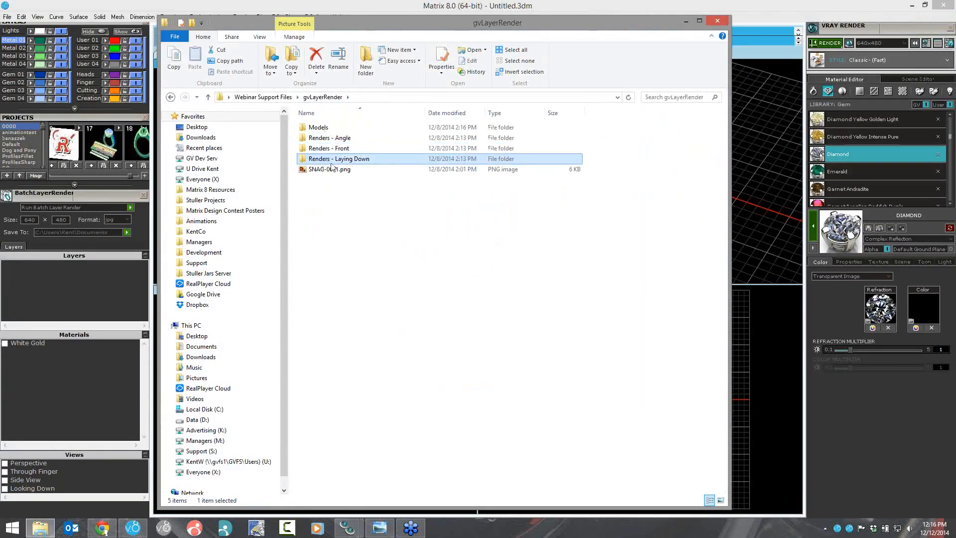
{"action": "double_click", "coordinate": [327, 148]}
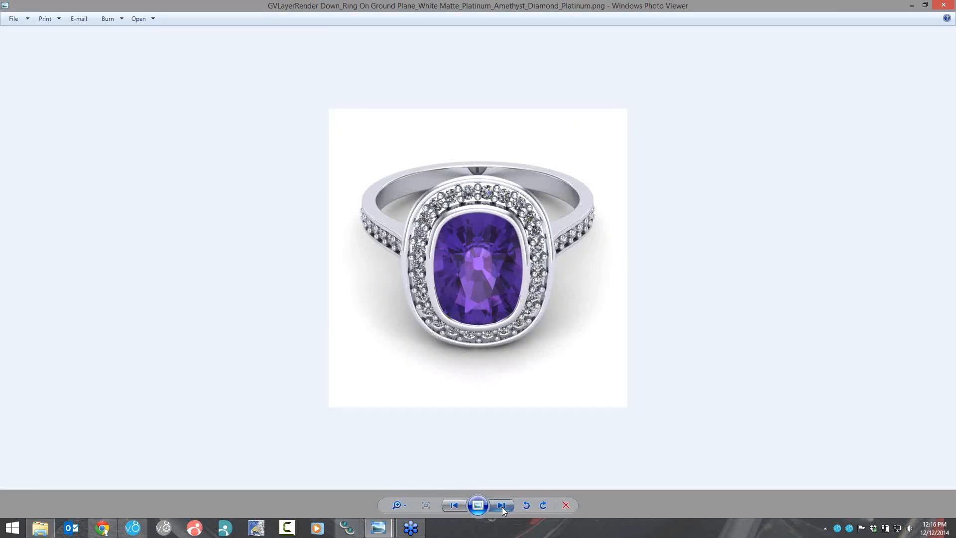
{"action": "left_click", "coordinate": [501, 506]}
{"action": "left_click", "coordinate": [501, 506]}
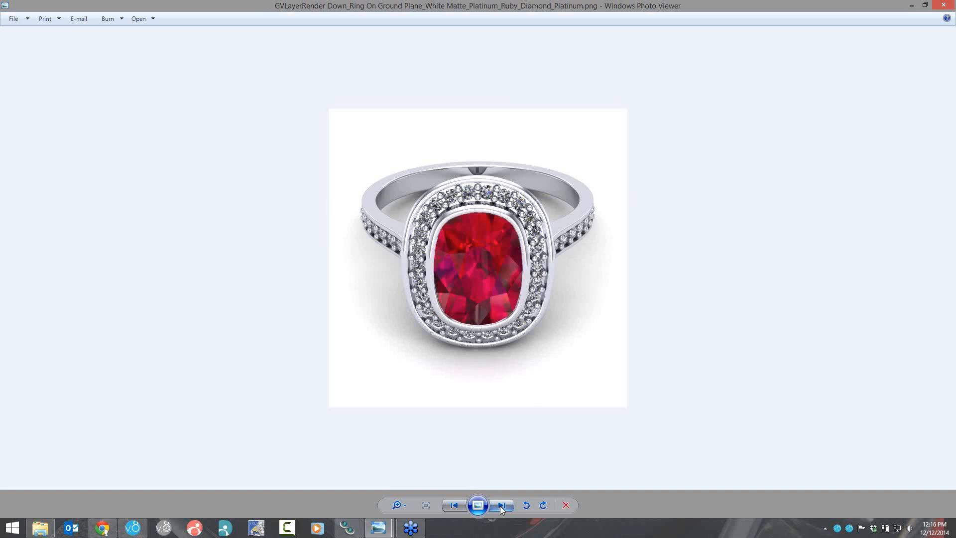
{"action": "left_click", "coordinate": [500, 506]}
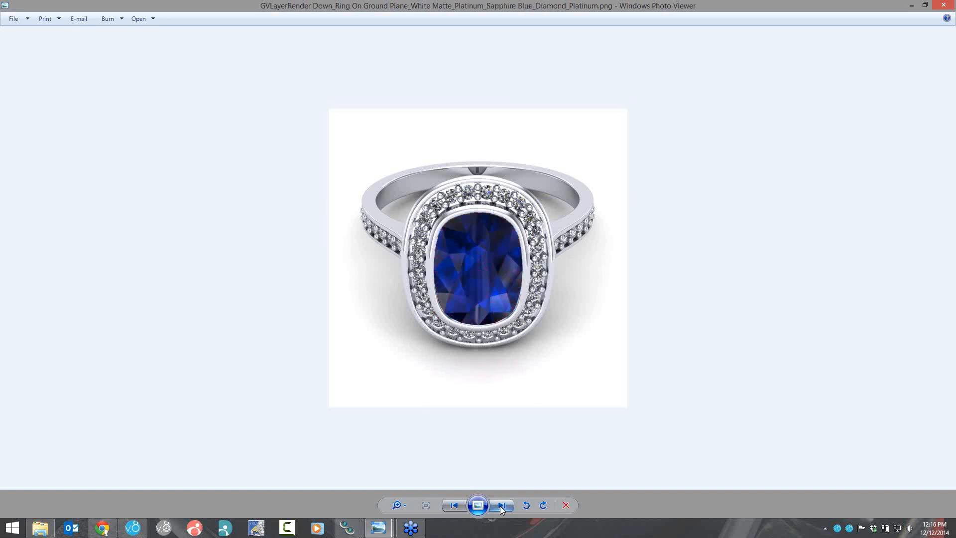
{"action": "left_click", "coordinate": [500, 506]}
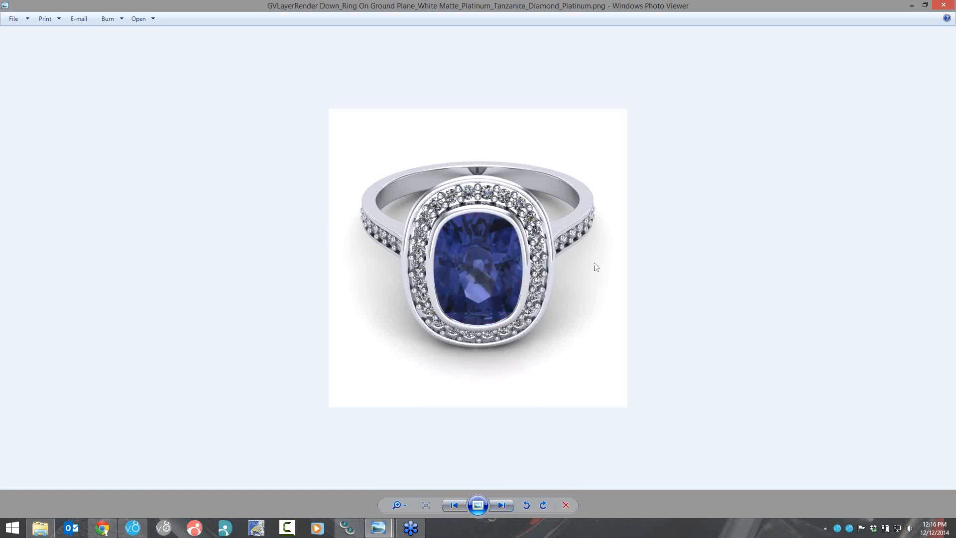
{"action": "left_click", "coordinate": [503, 505]}
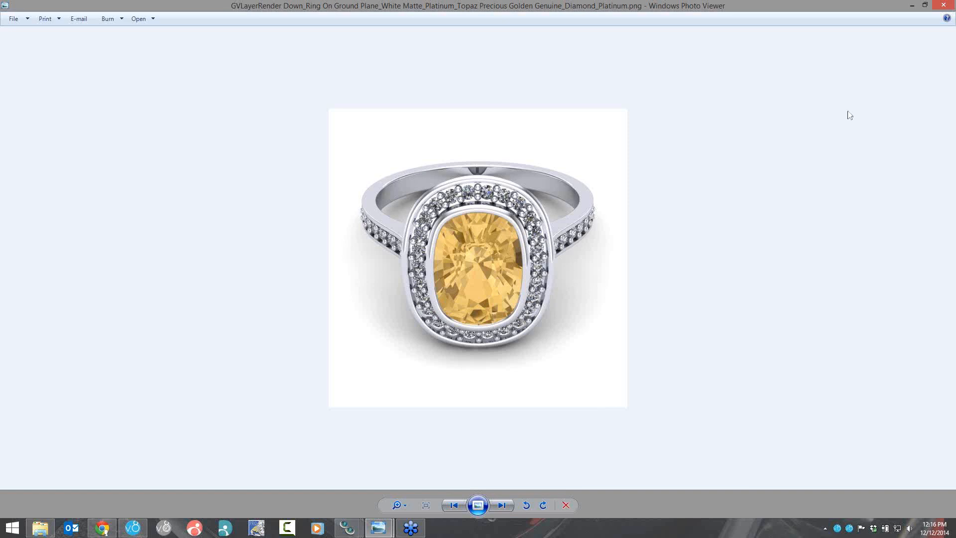
{"action": "left_click", "coordinate": [943, 5]}
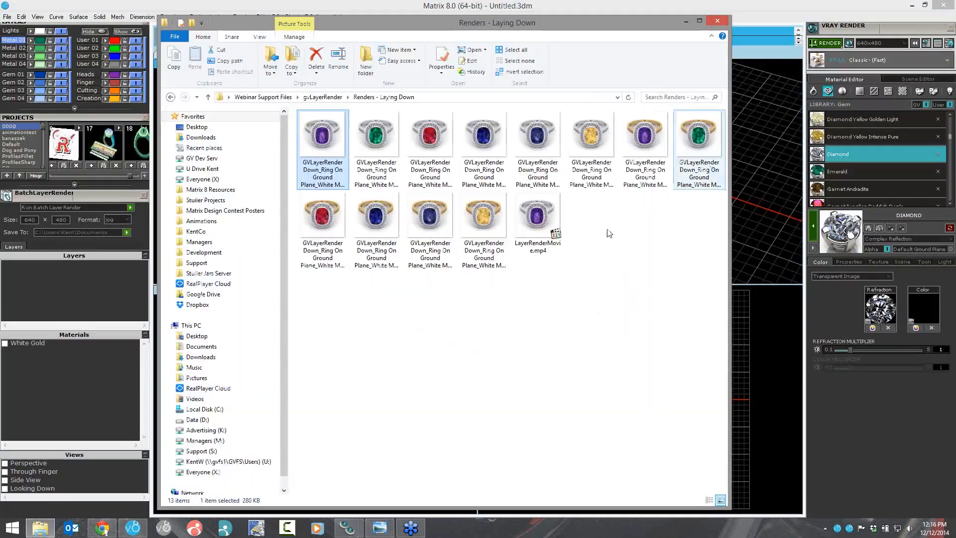
Step: Play LayerRenderMovie.mp4 from the Renders - Laying Down folder and close the video player
{"action": "left_click", "coordinate": [538, 221]}
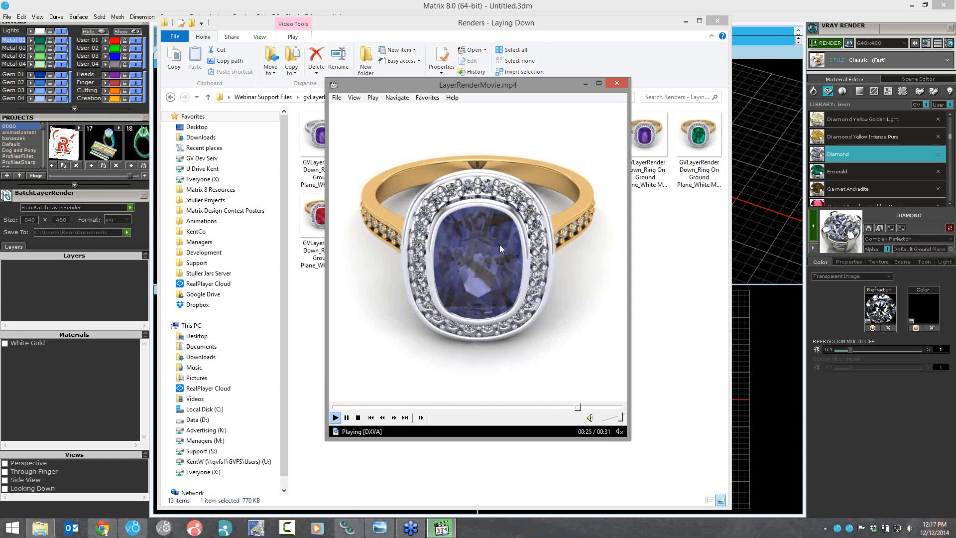
{"action": "left_click", "coordinate": [617, 83]}
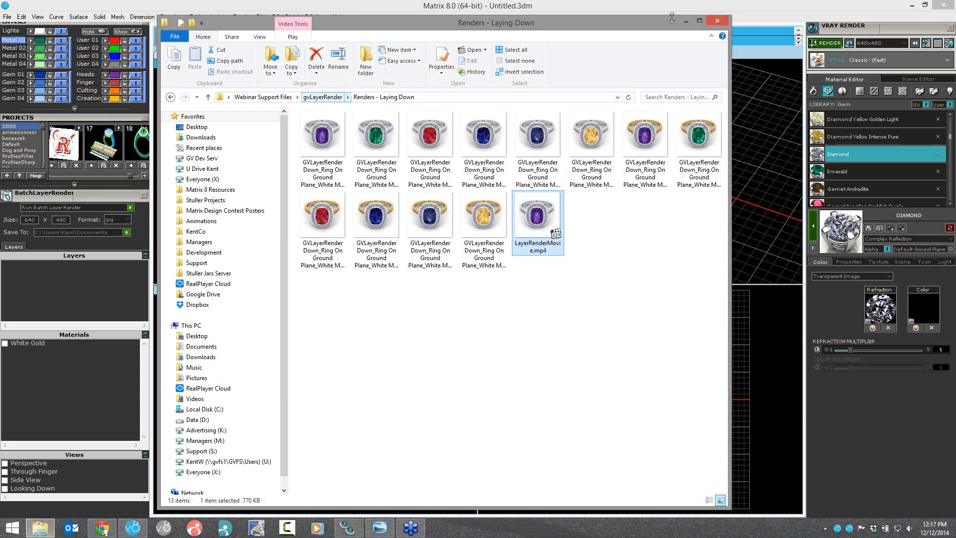
Step: Play Animations_02.mp4 from the Webinar Support Files folder, minimize the folder window to watch over Matrix, and close the player
{"action": "left_click", "coordinate": [280, 101]}
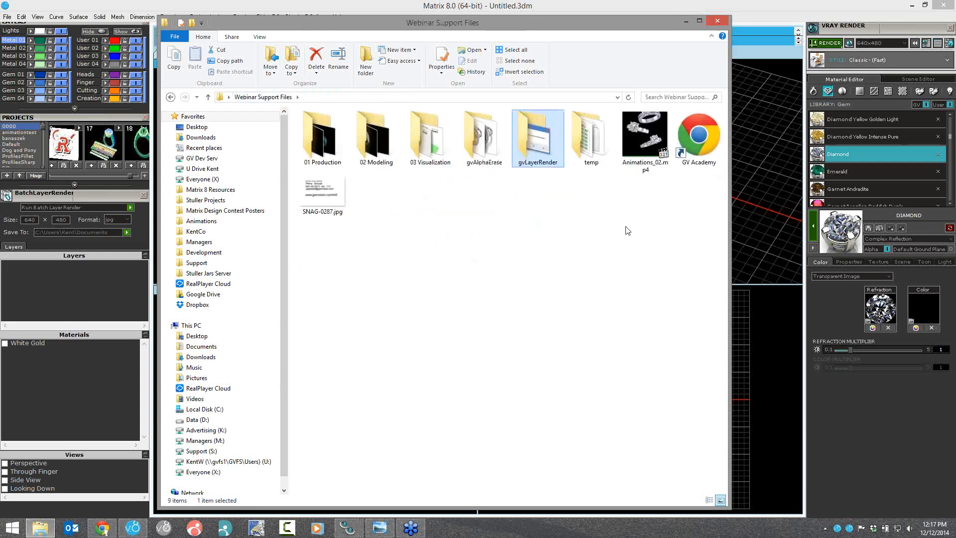
{"action": "double_click", "coordinate": [645, 137]}
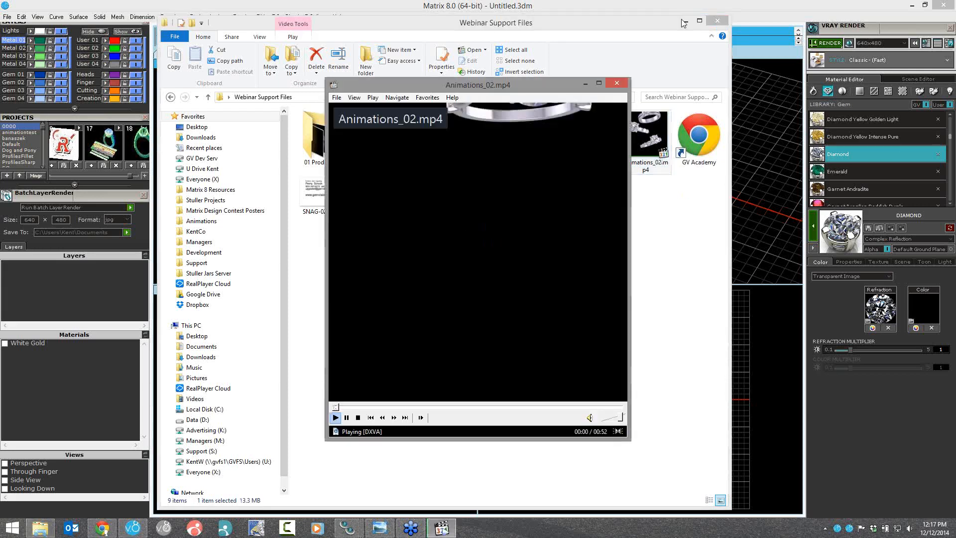
{"action": "left_click", "coordinate": [685, 21]}
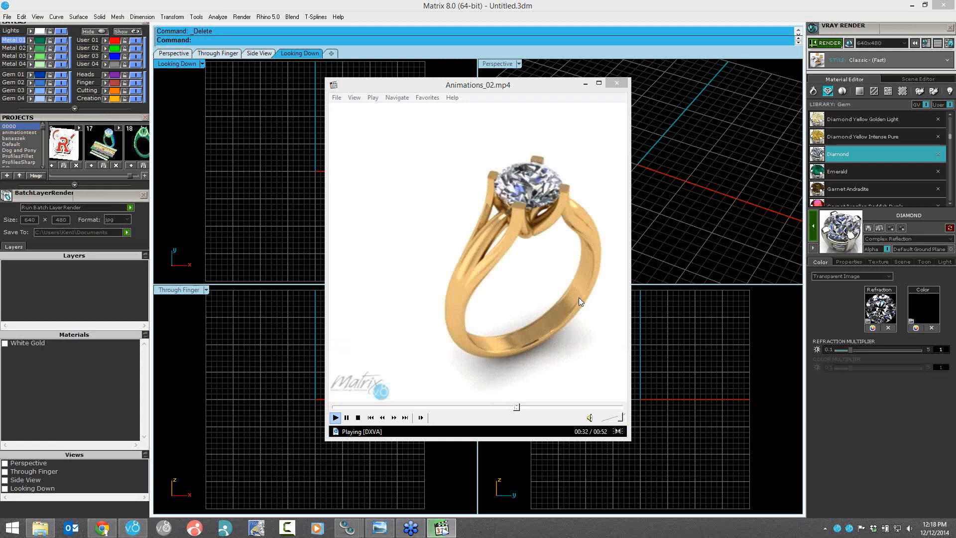
{"action": "left_click", "coordinate": [617, 85]}
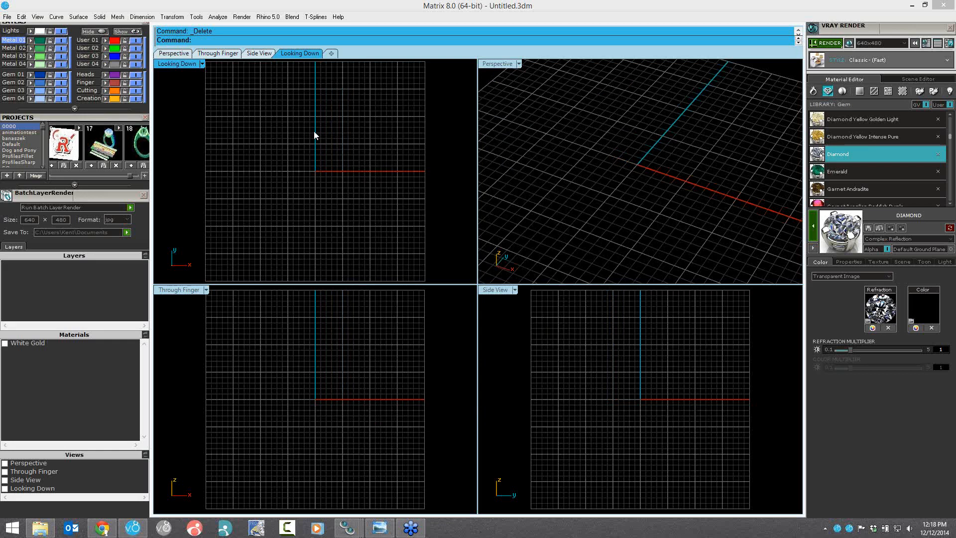
Step: Close BatchLayerRender and bring the main menu, display and snap tools back into view
{"action": "left_click", "coordinate": [144, 194]}
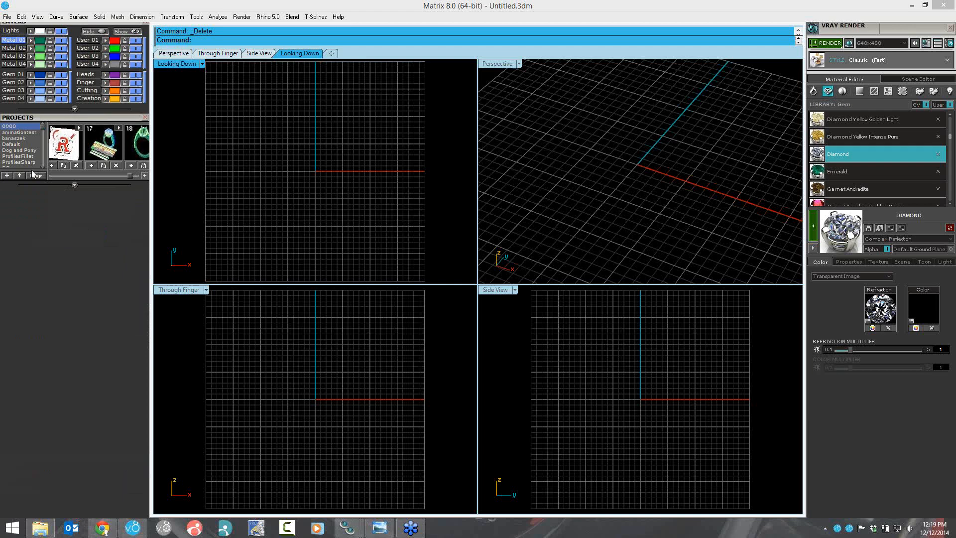
{"action": "left_click_drag", "start_coordinate": [35, 197], "coordinate": [44, 424]}
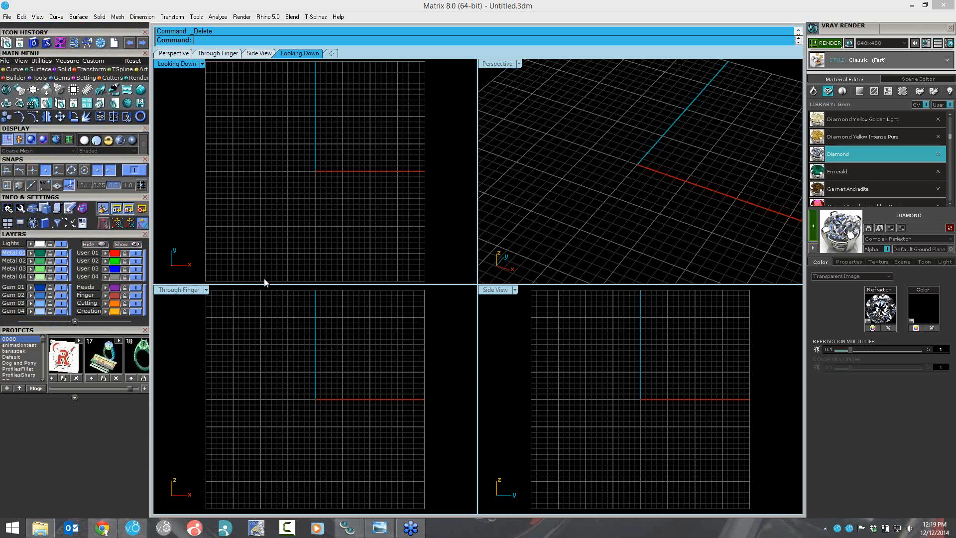
{"action": "left_click", "coordinate": [196, 435]}
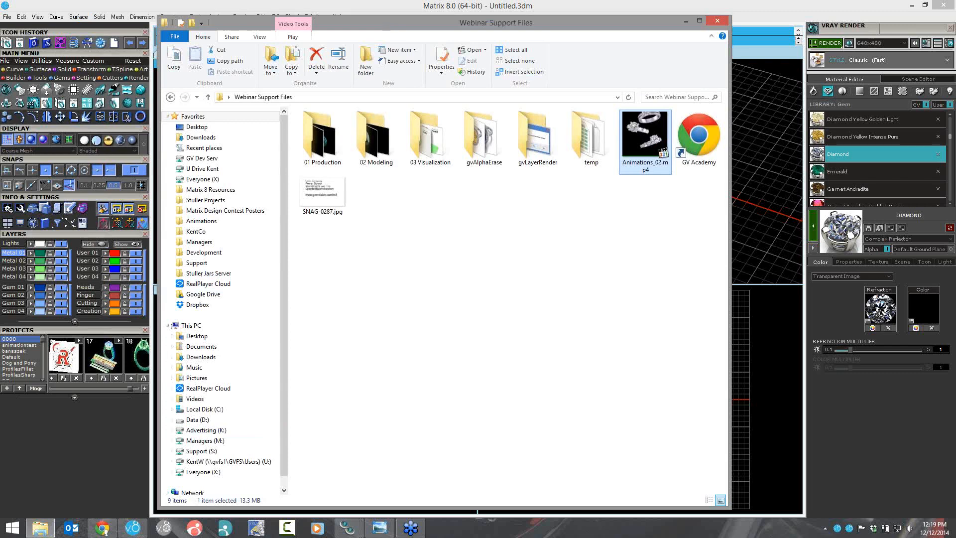
{"action": "key", "text": "alt+Tab"}
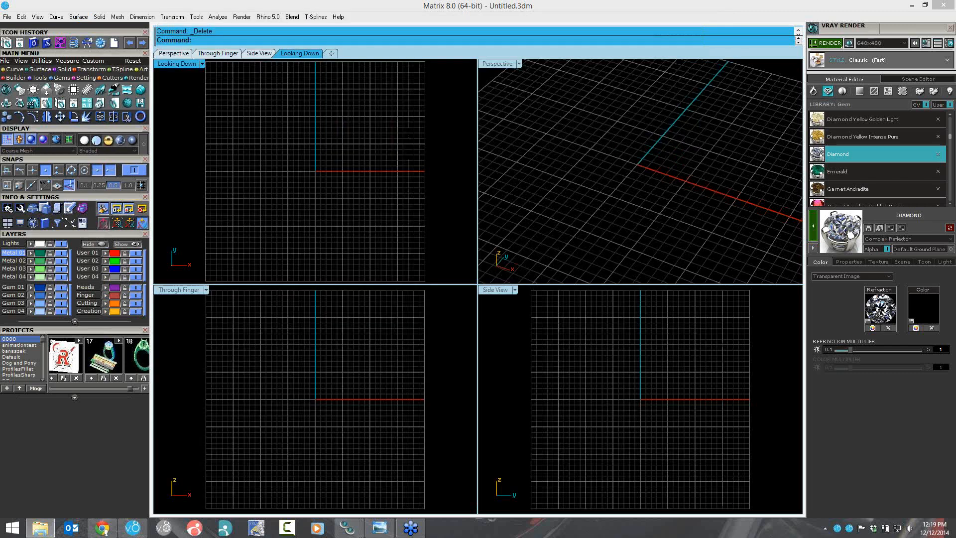